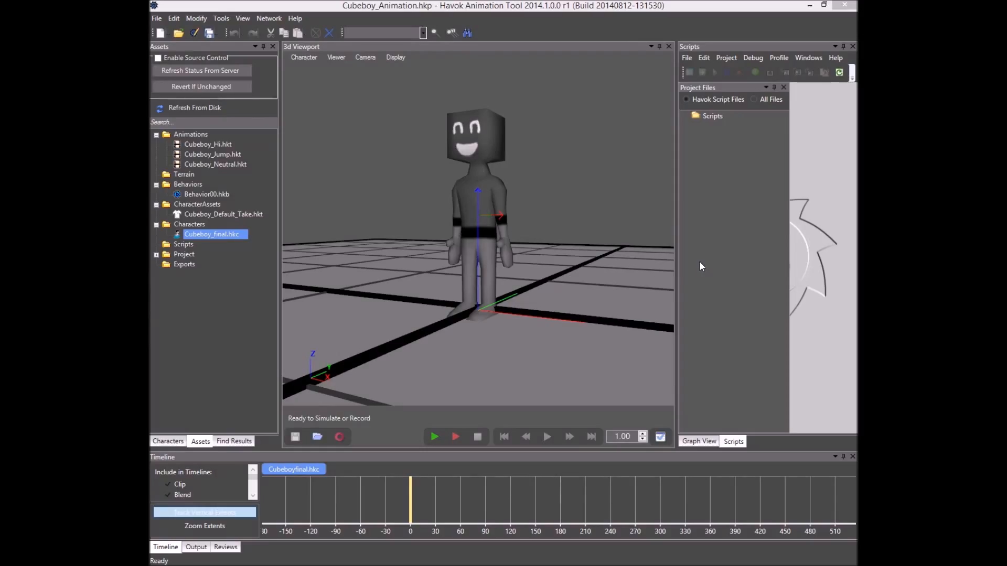
Preview the Cubeboy_Hi, Cubeboy_Jump and Cubeboy_Neutral animations on the character from several viewing angles.
drag(471, 269, 495, 284)
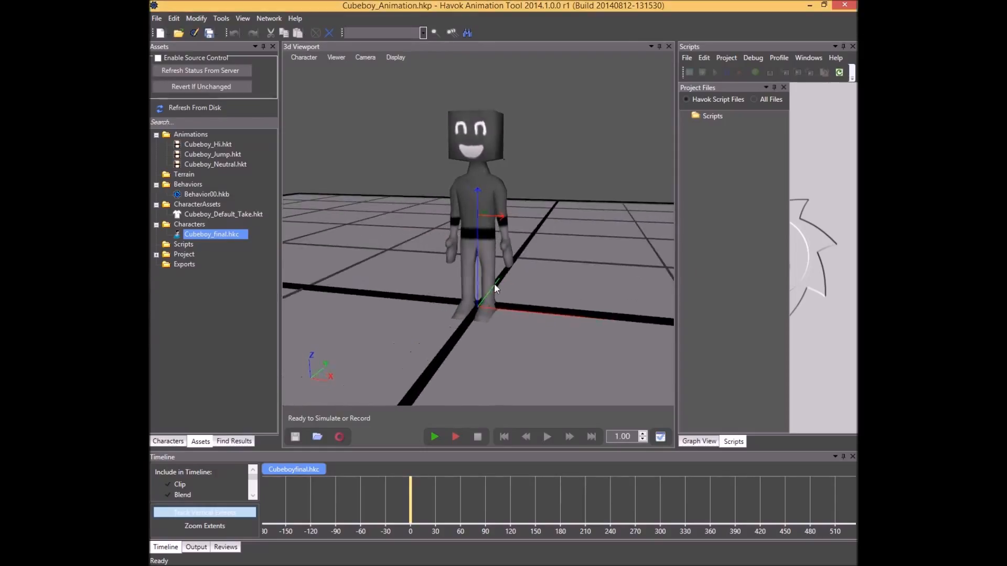
drag(546, 257, 517, 276)
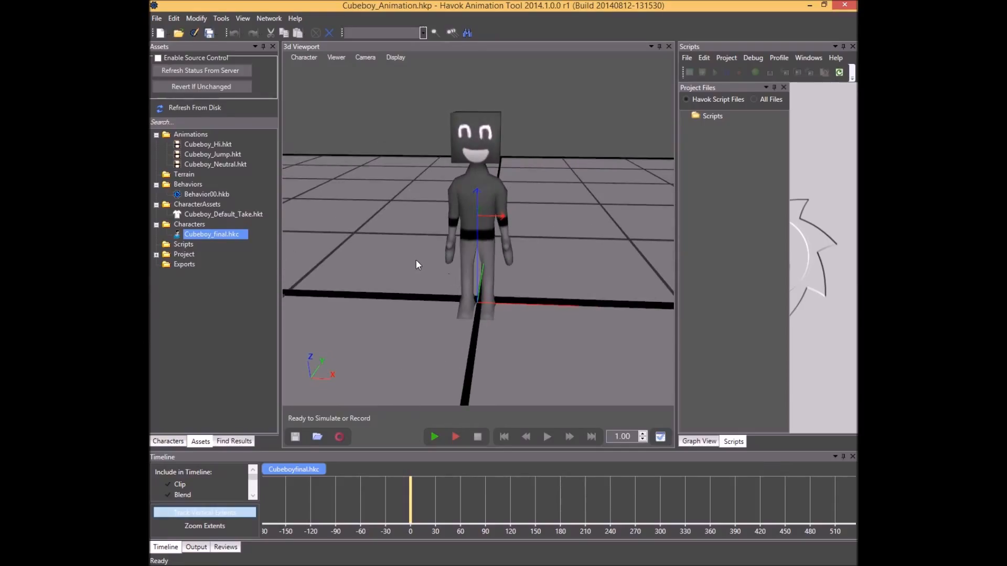
click(226, 147)
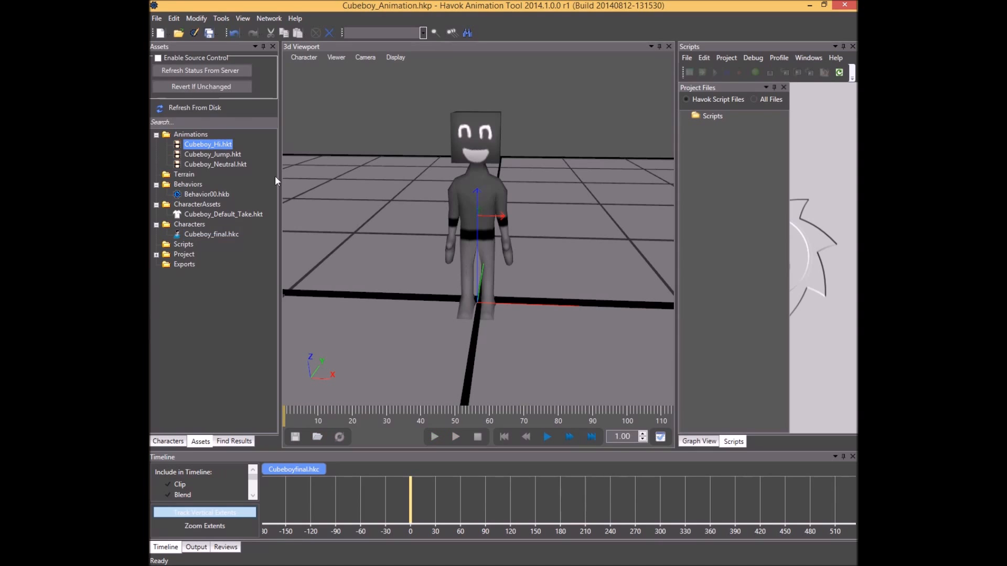
click(547, 436)
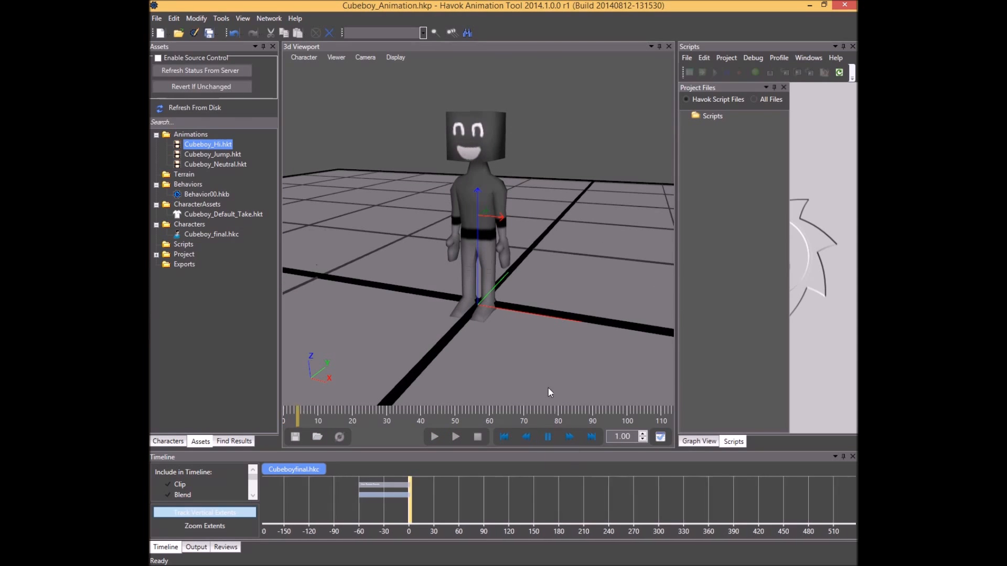
click(229, 153)
scroll(544, 286, down, 6)
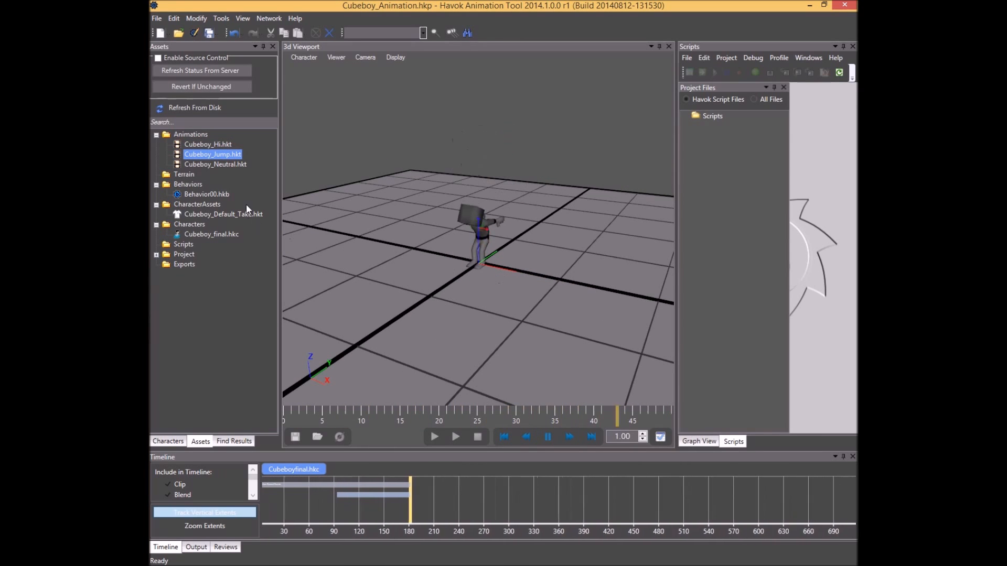
click(242, 164)
scroll(480, 310, down, 3)
scroll(462, 307, up, 7)
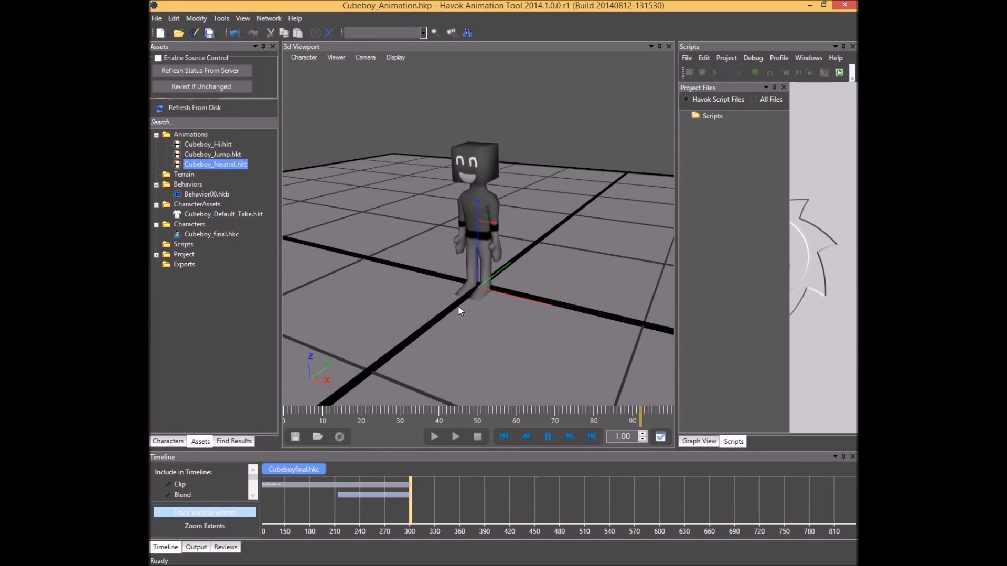
middle_drag(423, 281, 389, 277)
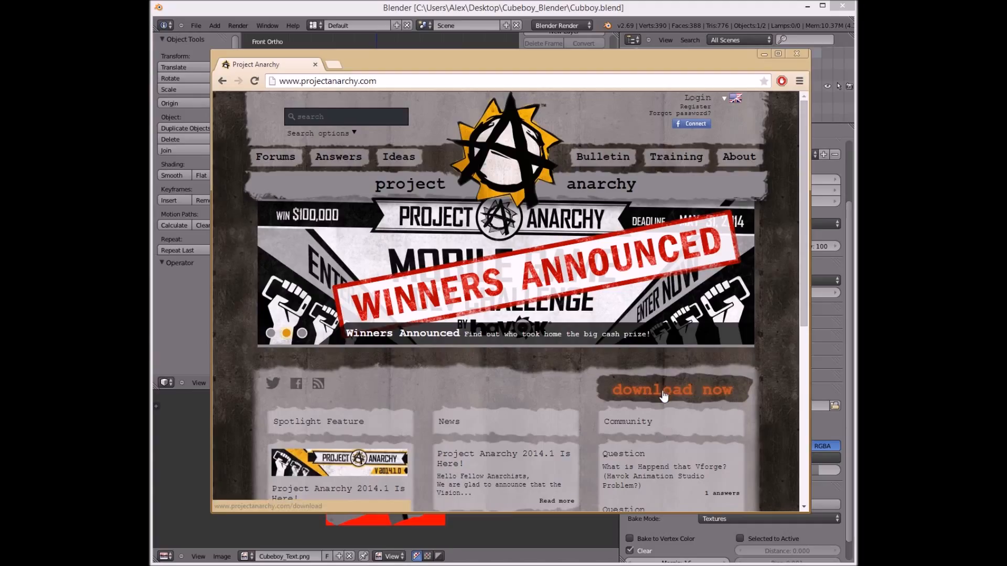
Open the Project Anarchy download page, read the Windows and Mac OS X installer sections, and close the browser.
scroll(420, 246, down, 5)
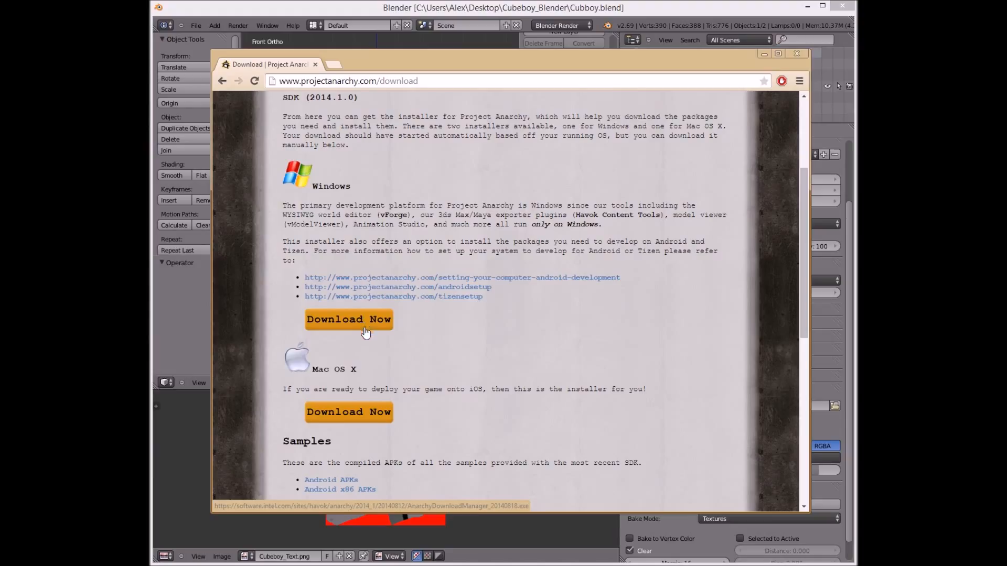
drag(285, 389, 343, 387)
drag(343, 386, 483, 393)
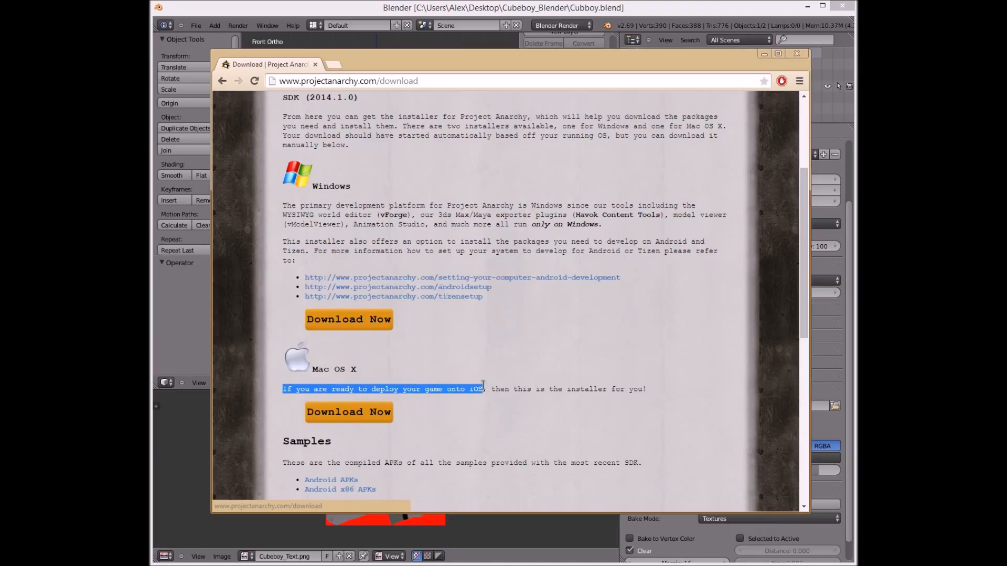
drag(283, 205, 586, 254)
click(551, 283)
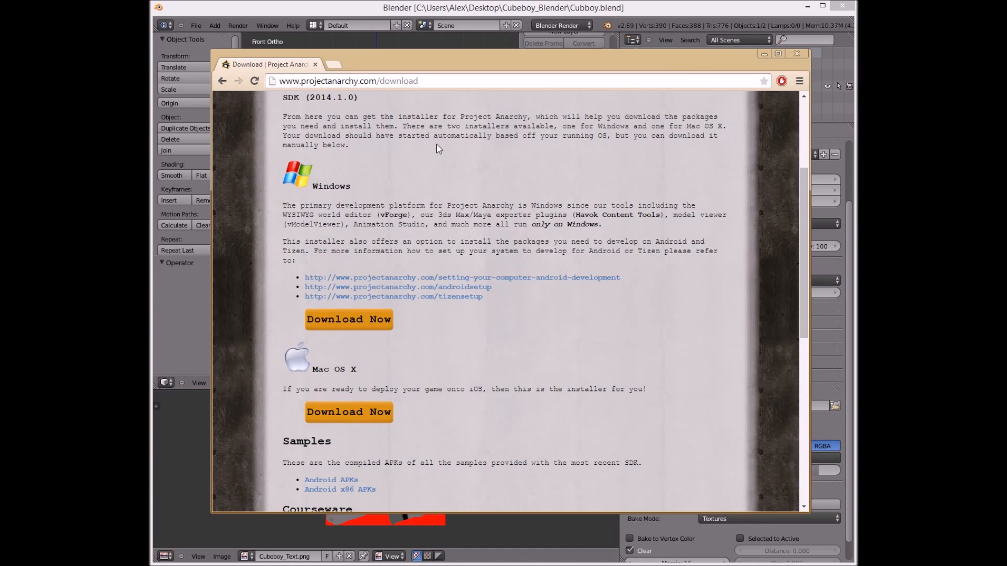
click(792, 54)
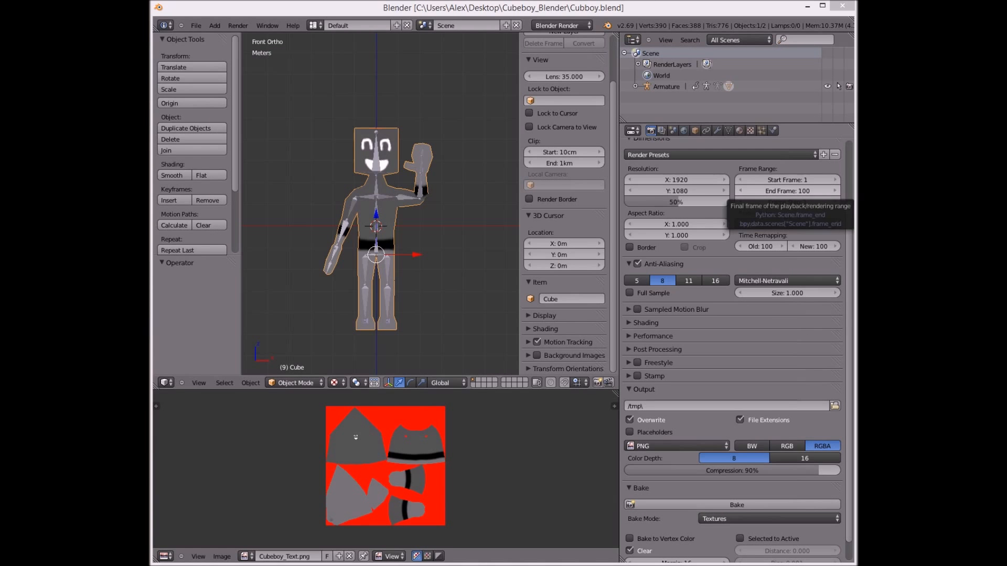
Accept the EULA in the Project Anarchy installer and choose Advanced Setup as the installation type.
drag(856, 205, 404, 142)
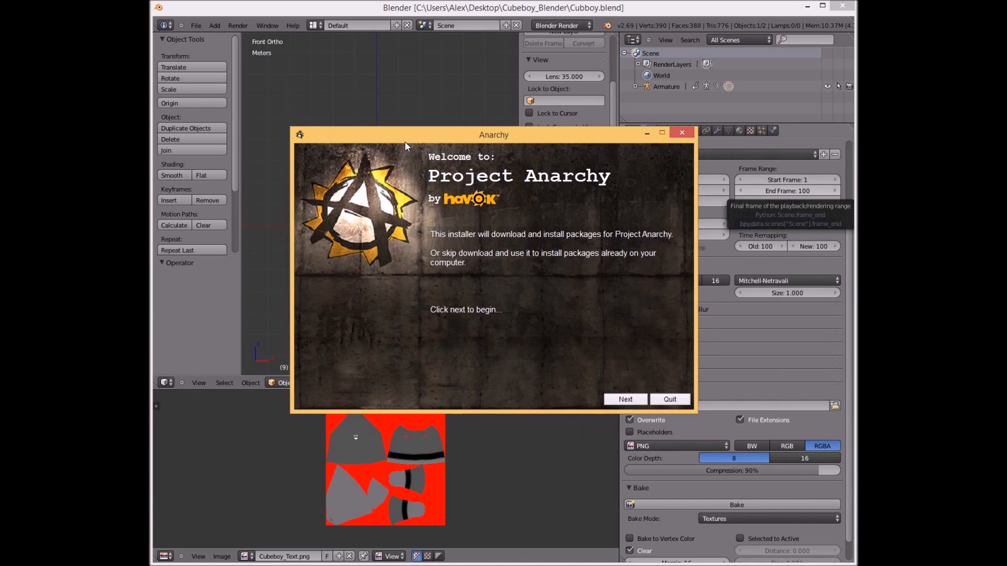
click(628, 400)
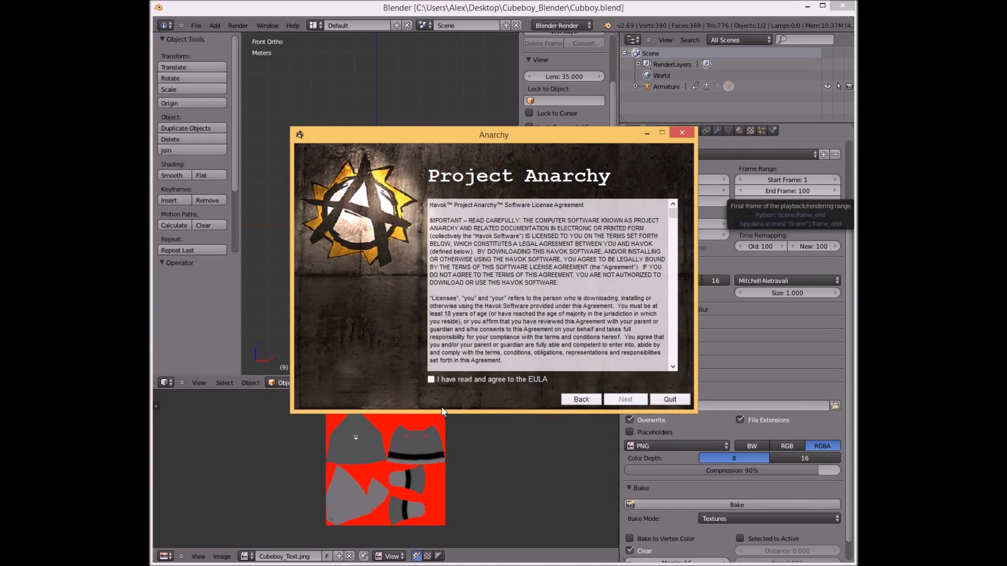
click(431, 379)
click(627, 399)
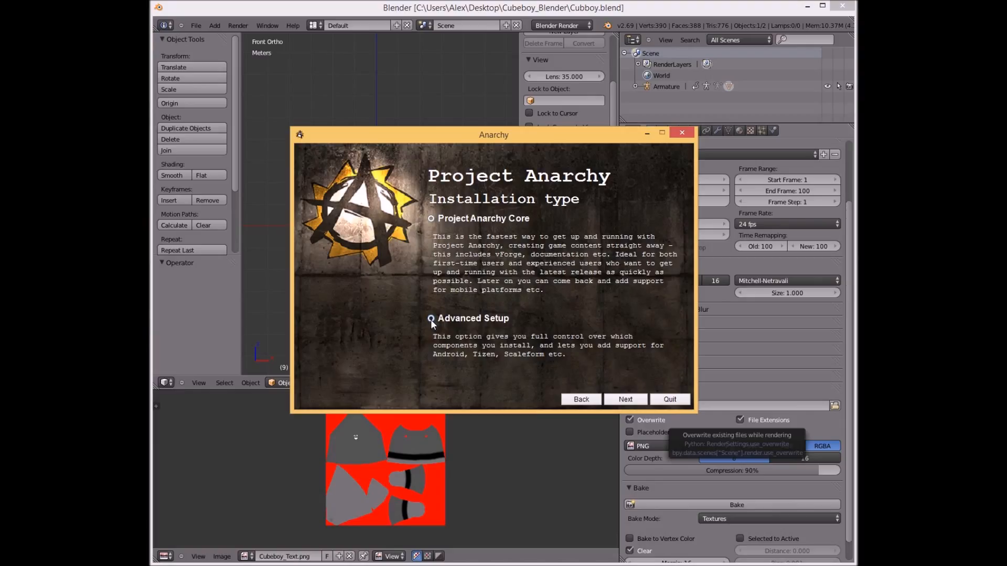
click(631, 399)
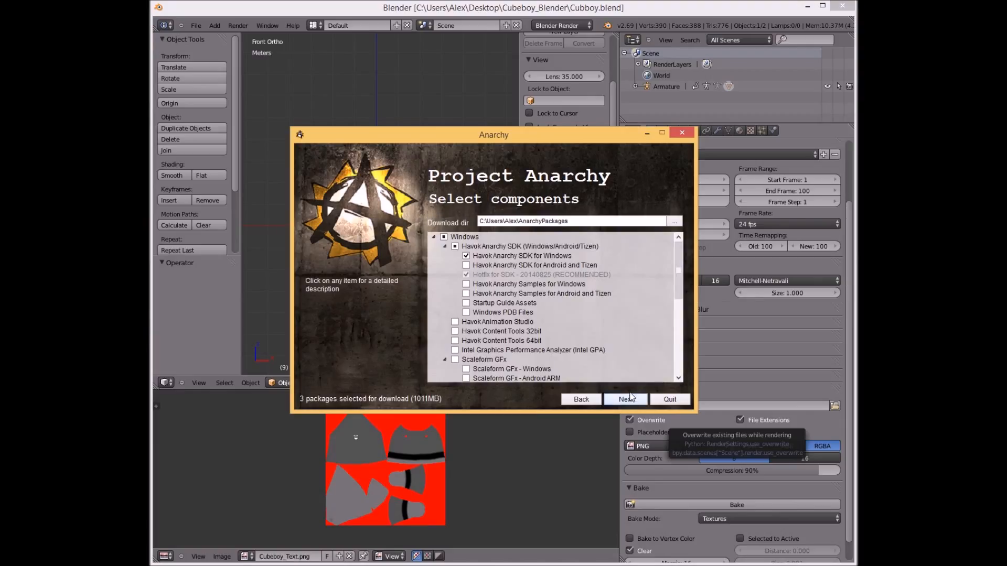
Deselect all preselected installer components, including the Havok Anarchy SDK and the documentation packages.
click(455, 247)
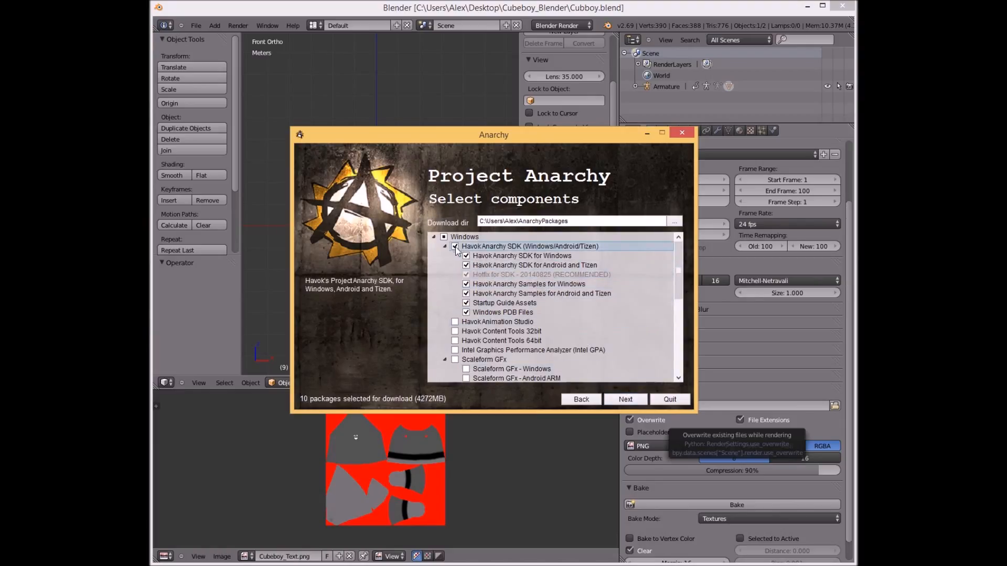
click(445, 247)
click(455, 246)
click(445, 246)
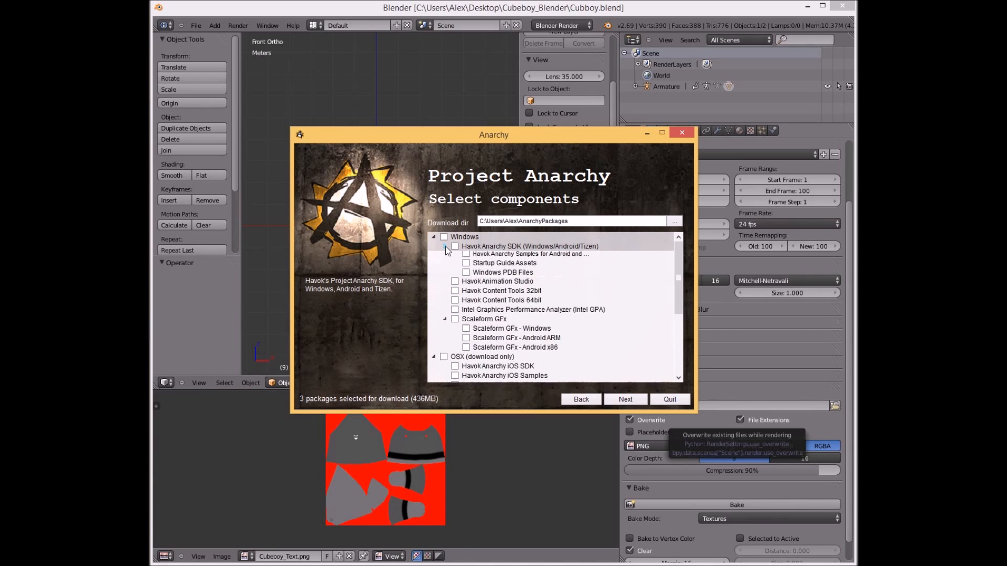
scroll(445, 283, down, 5)
click(443, 294)
click(443, 293)
scroll(472, 309, up, 5)
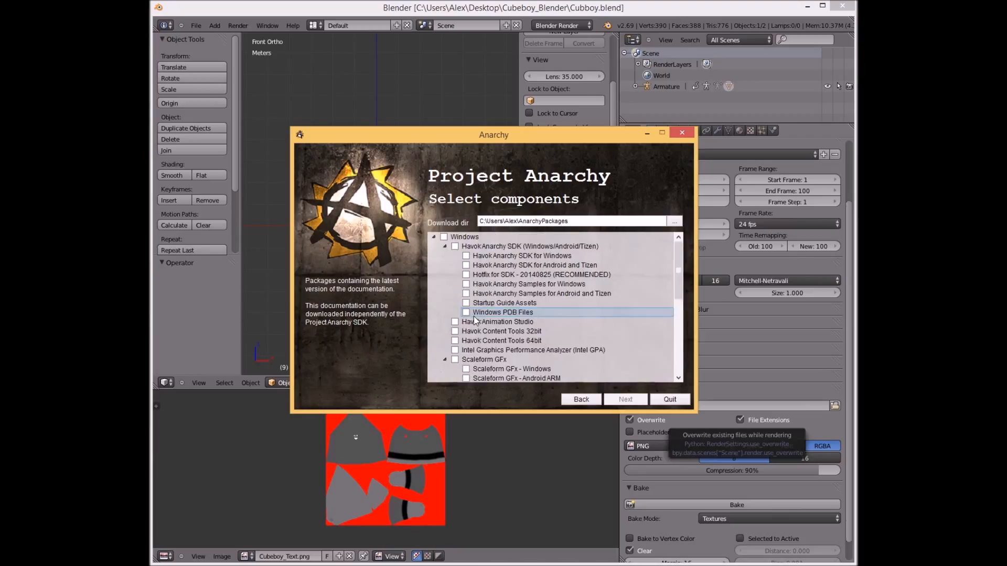
scroll(464, 309, down, 1)
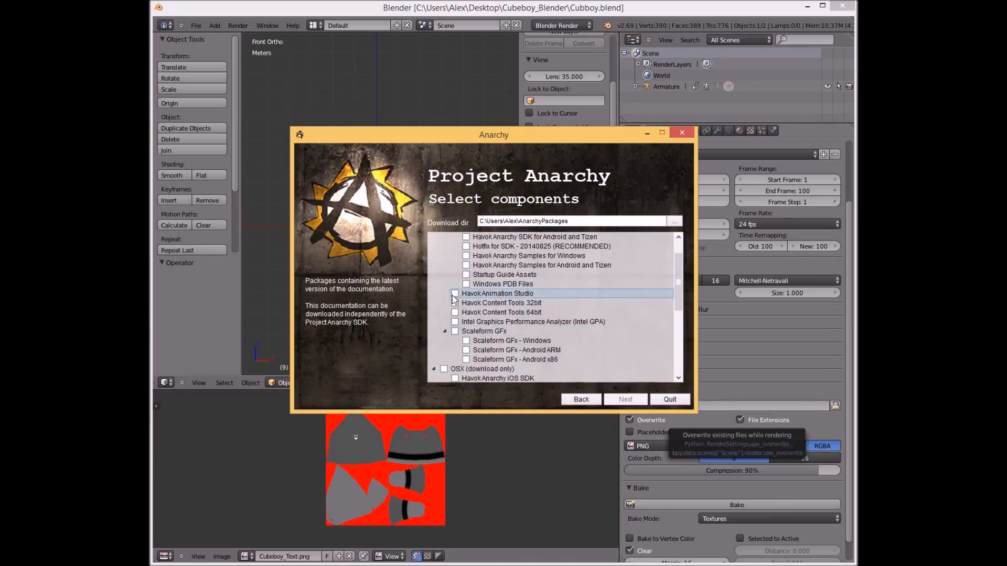
Select Havok Animation Studio and Havok Content Tools 64bit for download, and quit the installer without installing.
click(454, 296)
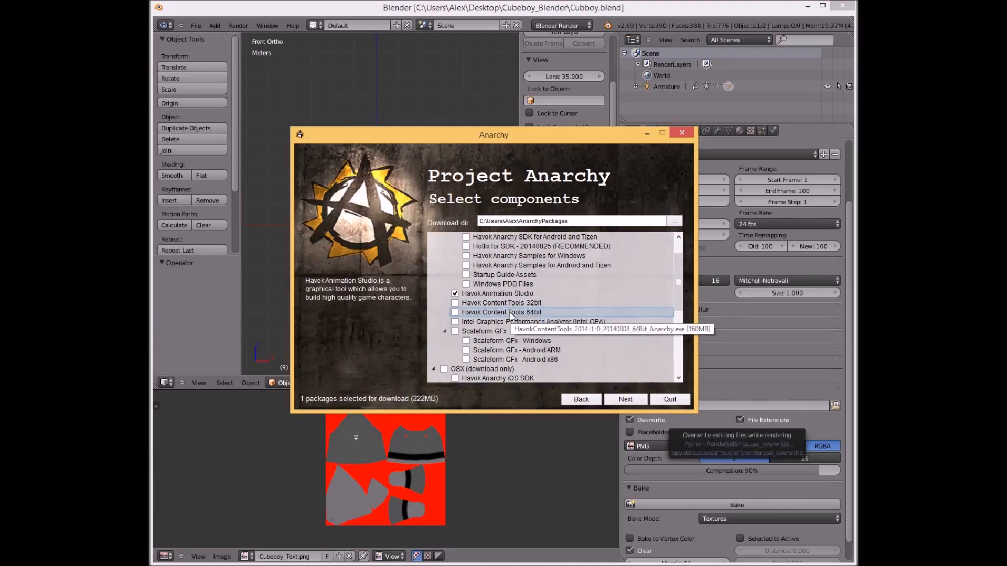
click(455, 312)
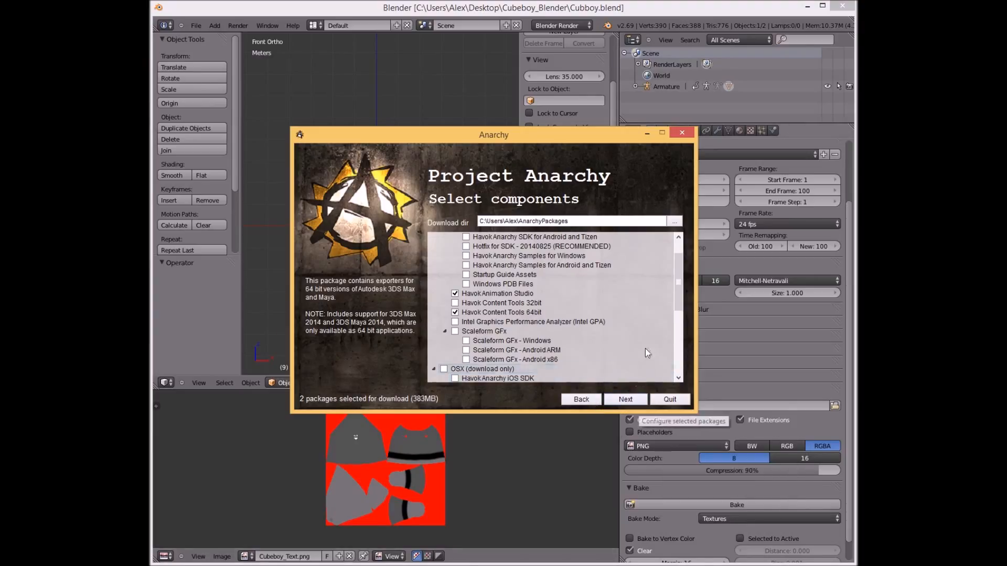
click(671, 399)
click(492, 297)
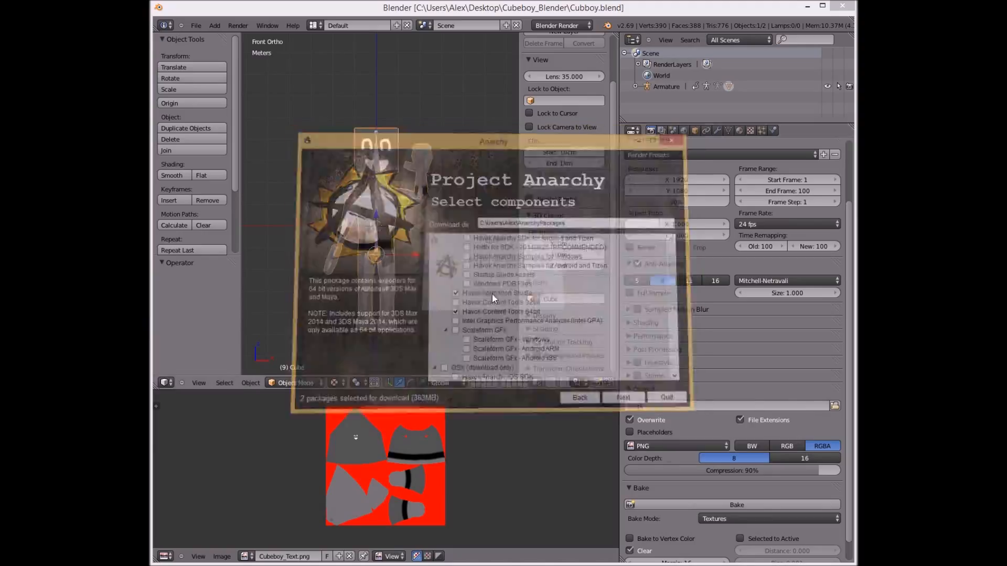
Launch vForge and set up a new project with the Models, Scenes and Textures folders enabled.
click(511, 11)
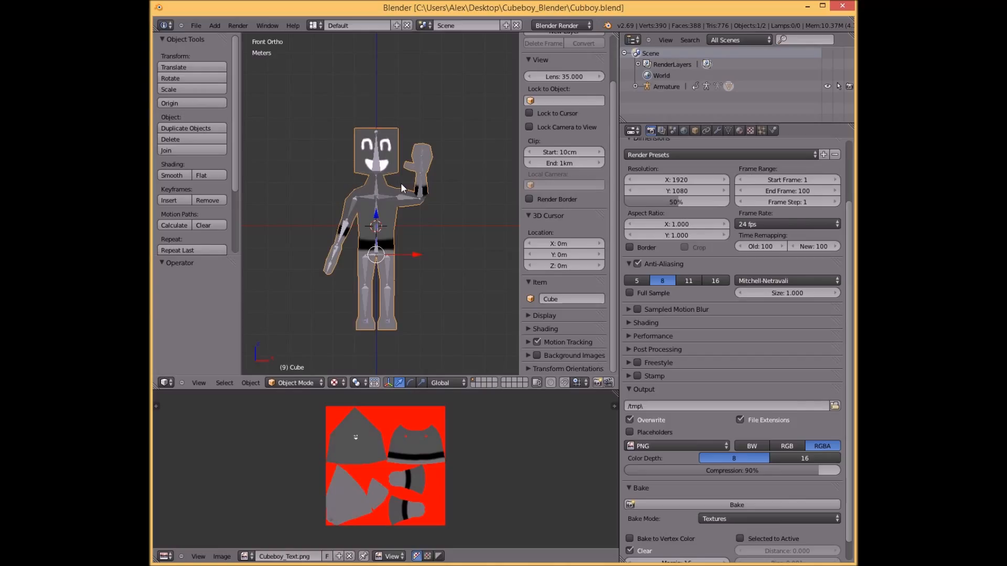
mouse_move(151, 250)
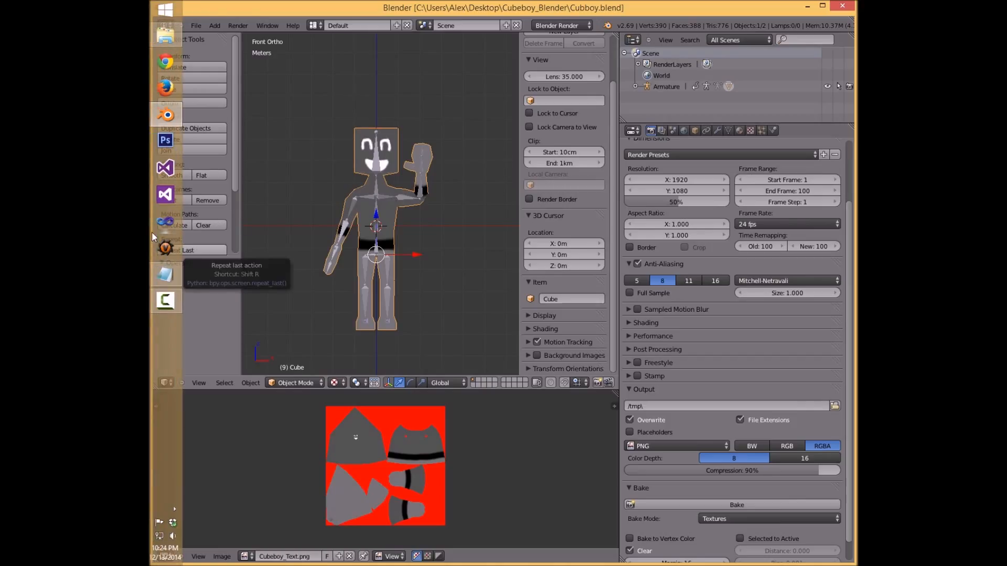
click(163, 248)
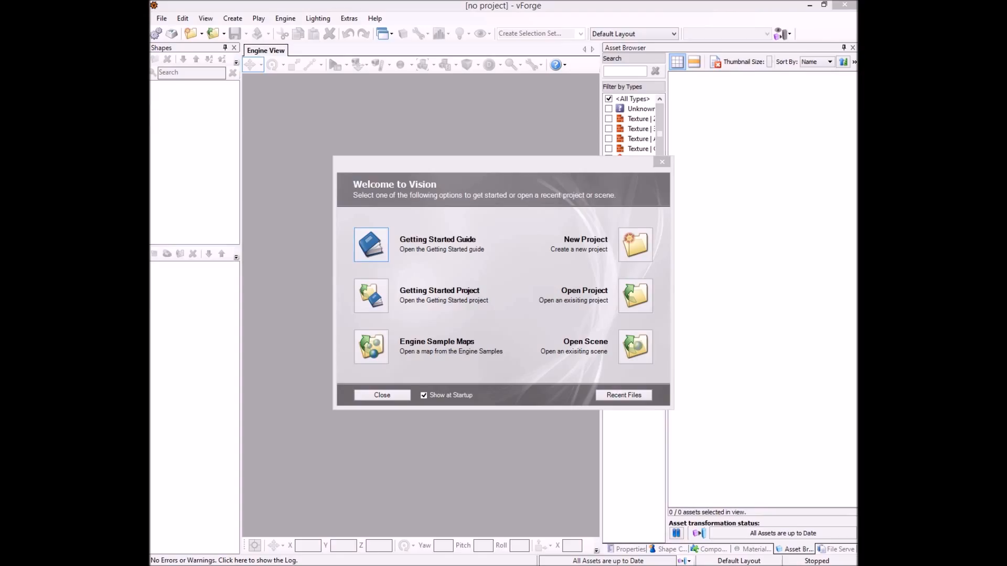
click(628, 246)
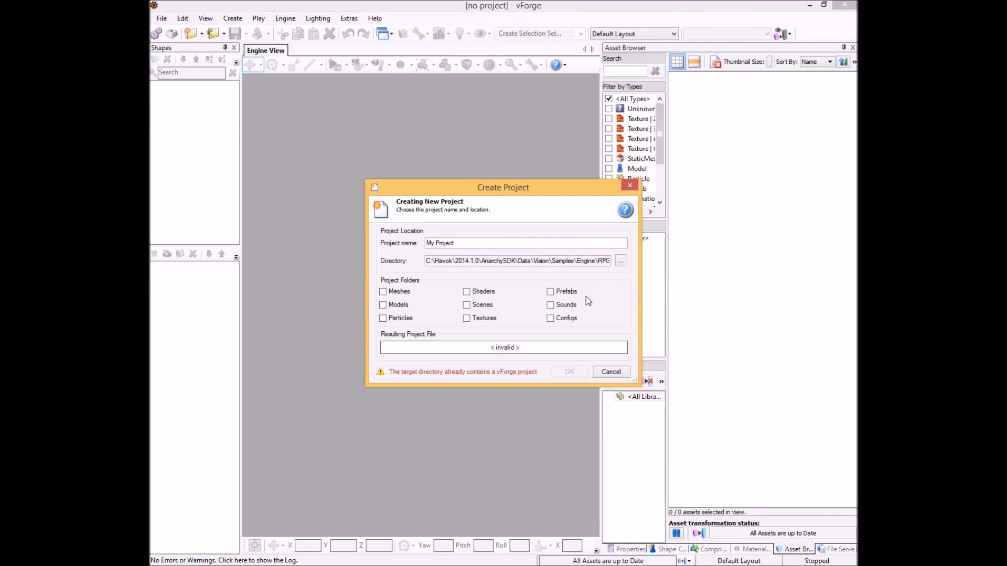
click(383, 305)
click(482, 306)
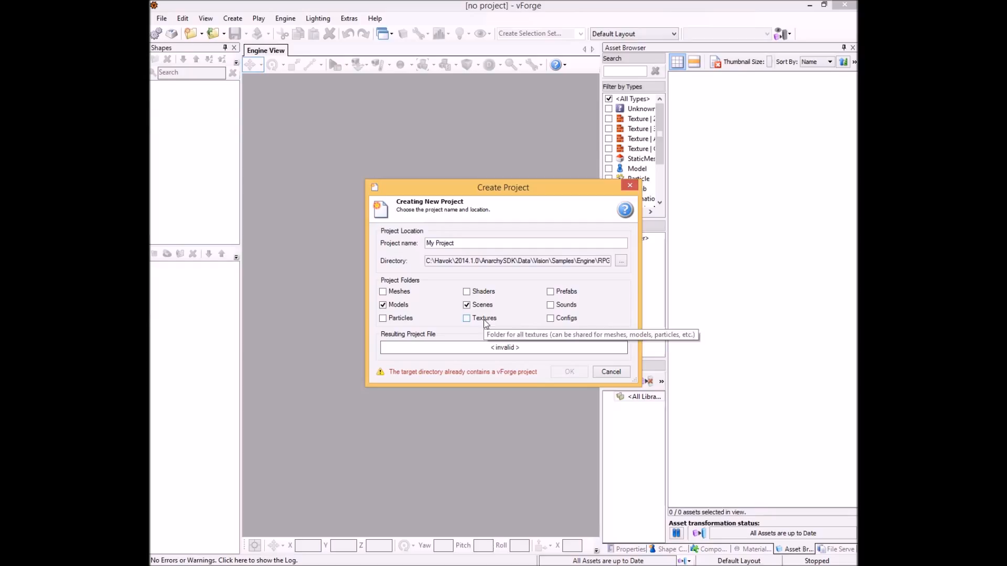
click(484, 319)
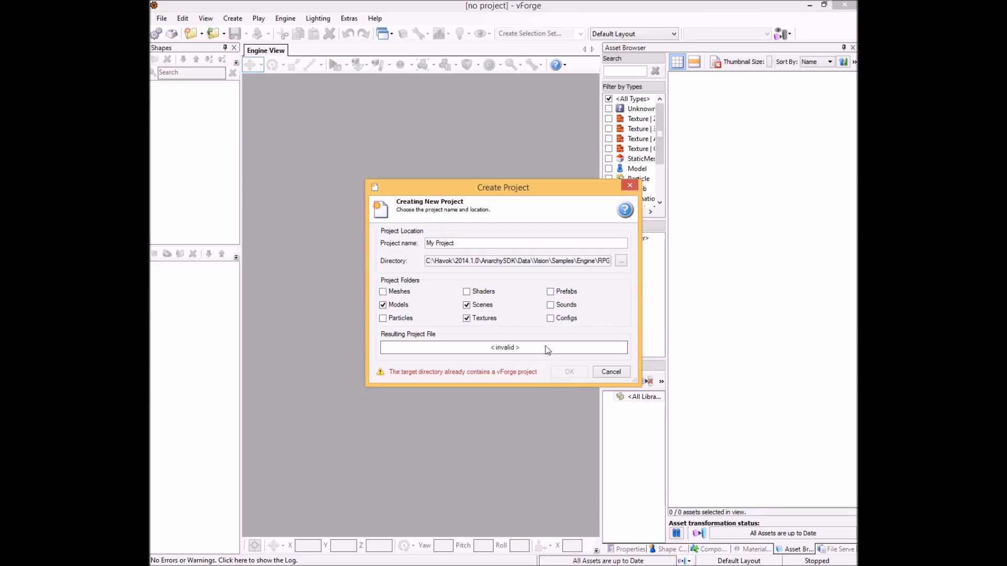
Create the project in a new Tutorial_1 folder inside Documents\Havok_Tutorial, using the project directory as its workspace.
click(622, 265)
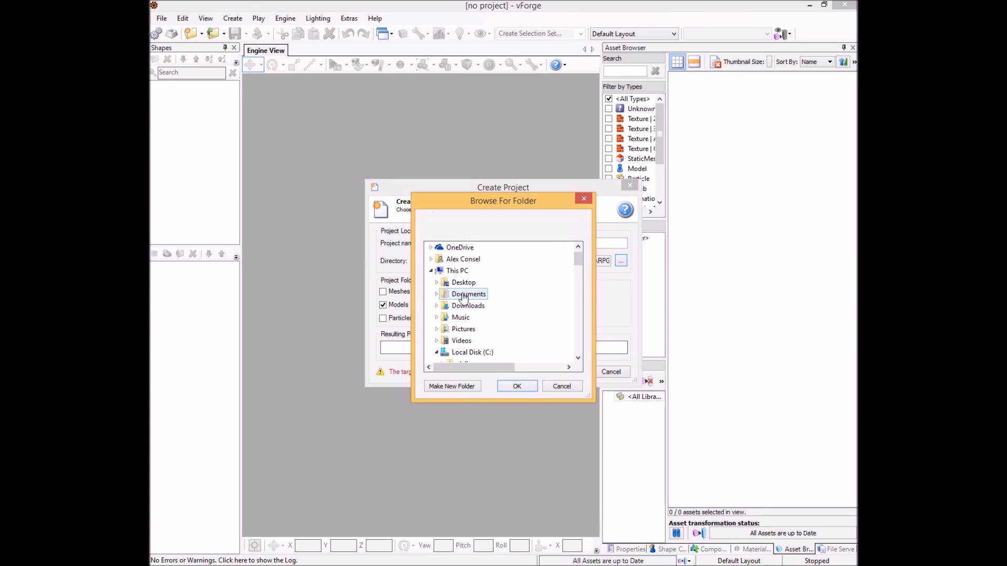
click(442, 295)
scroll(495, 317, down, 6)
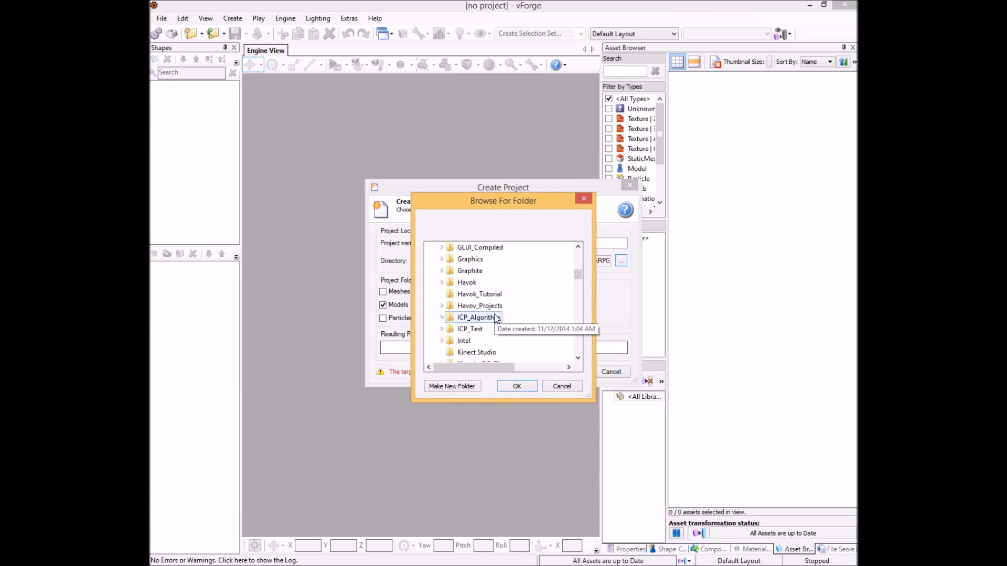
click(456, 259)
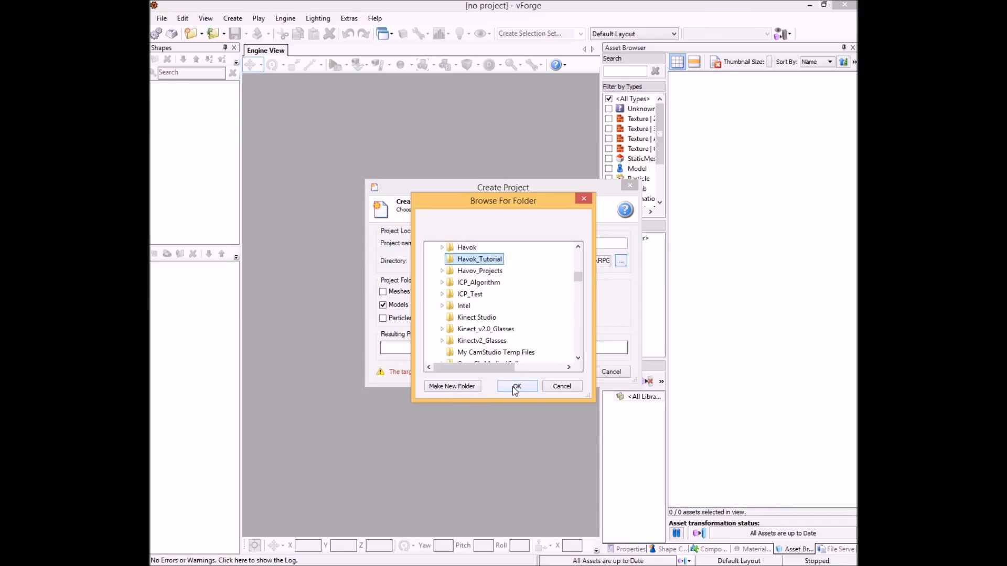
click(451, 386)
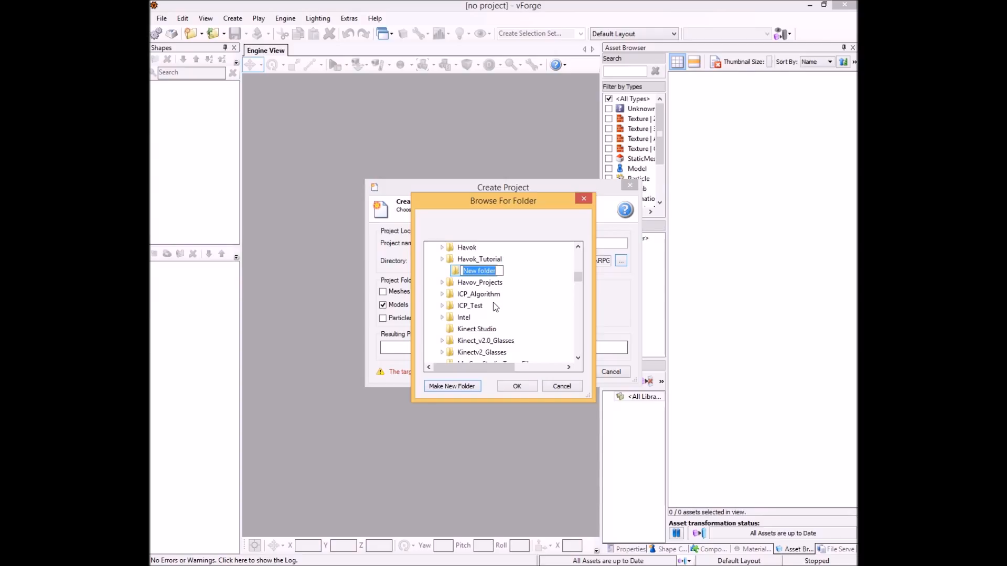
text(Tutorial_1)
click(518, 386)
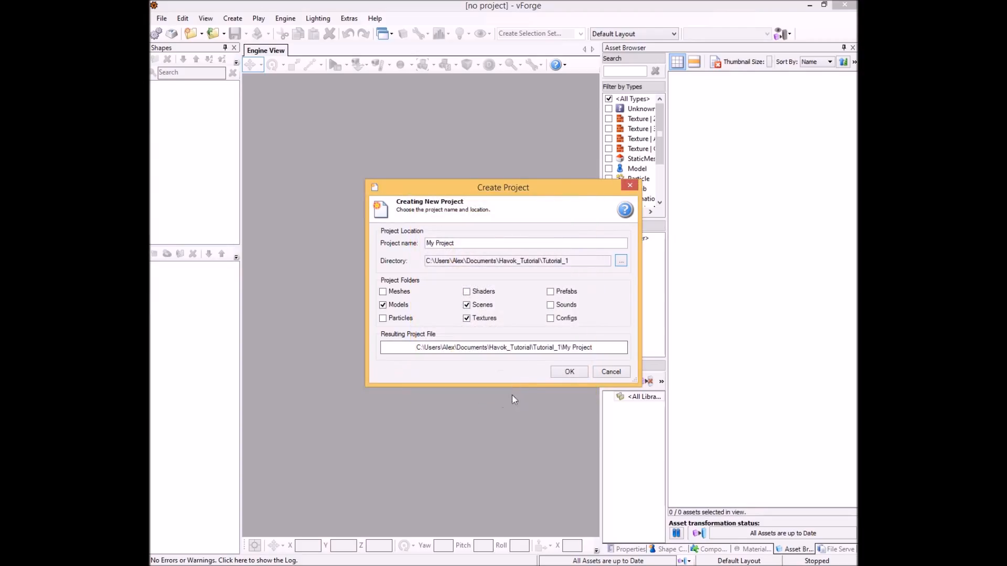
click(569, 372)
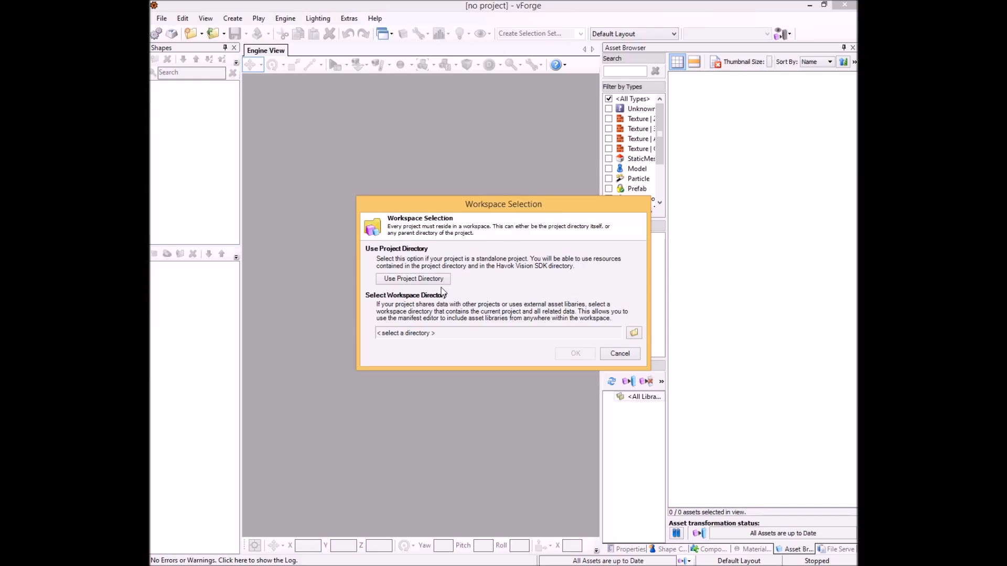
click(436, 281)
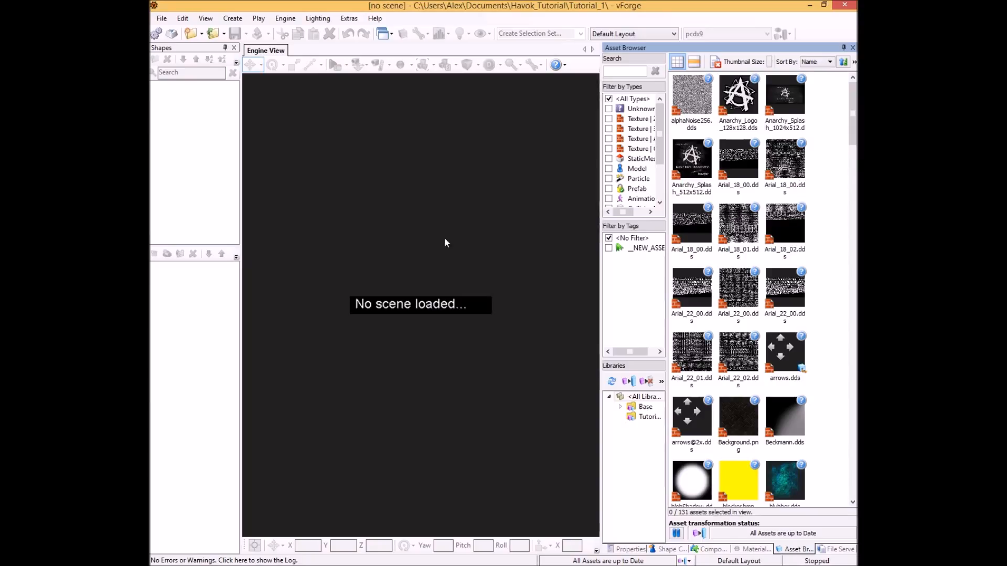
Create a new scene called name in the current project's Scenes folder.
click(161, 19)
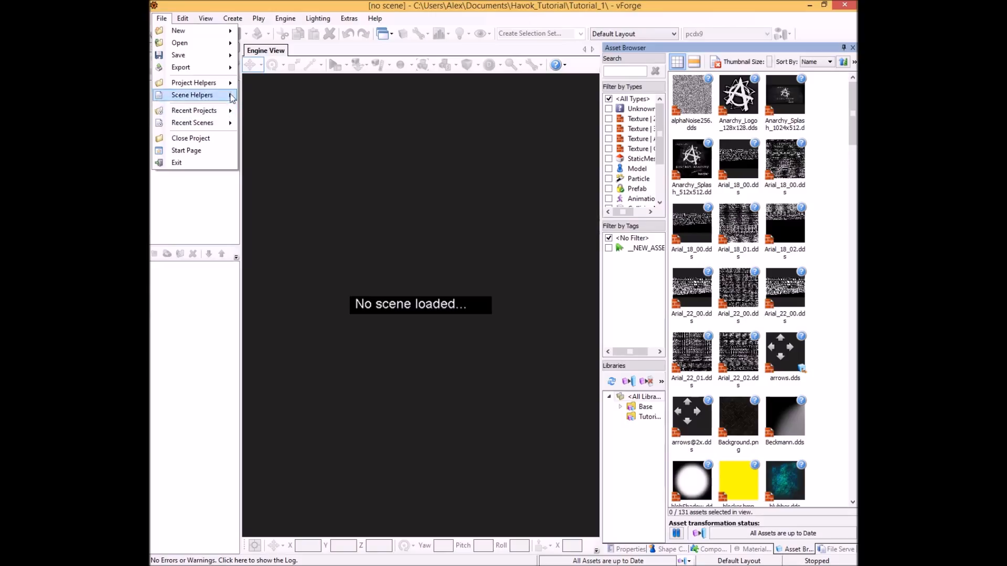
mouse_move(205, 128)
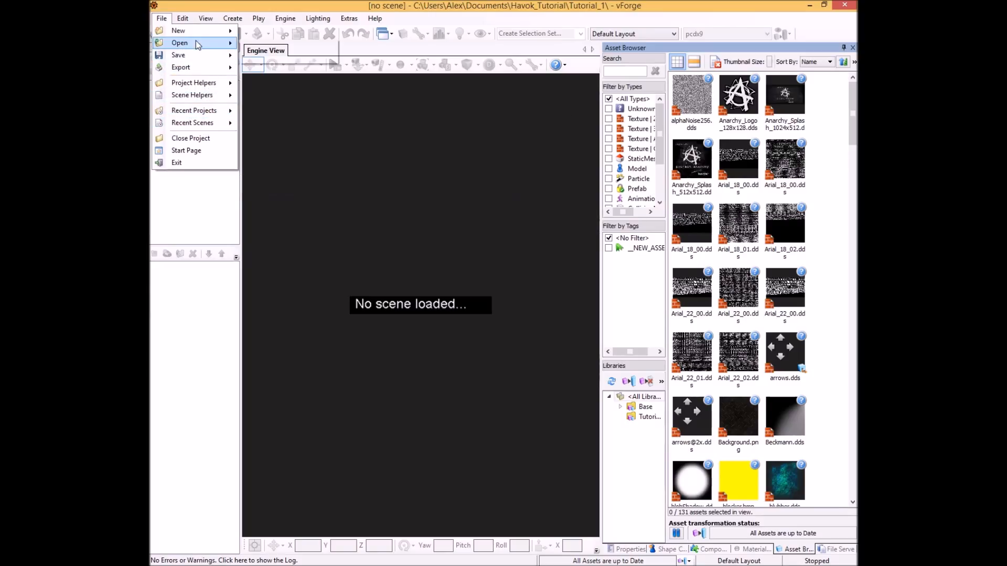
mouse_move(234, 32)
click(267, 44)
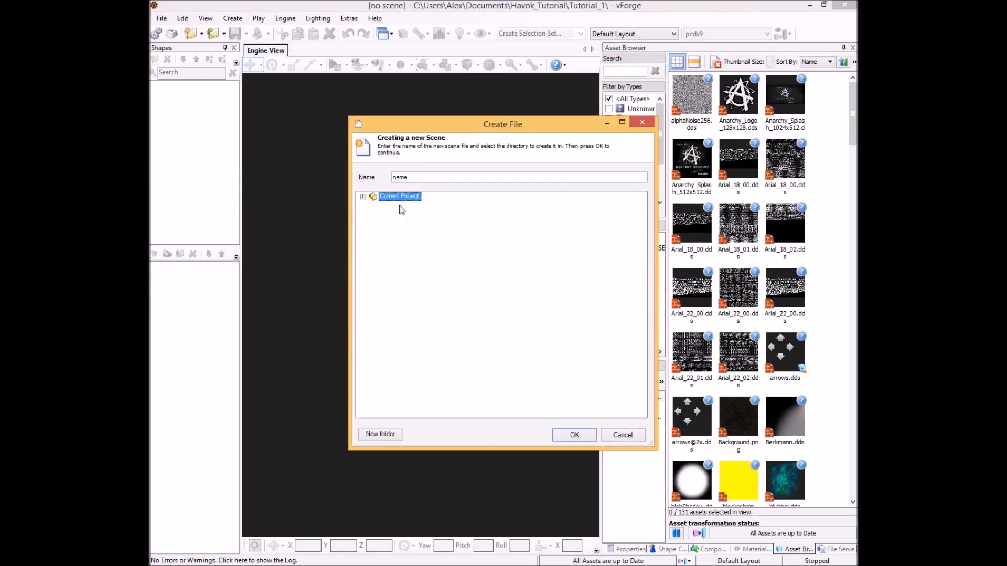
click(362, 197)
click(391, 226)
click(581, 439)
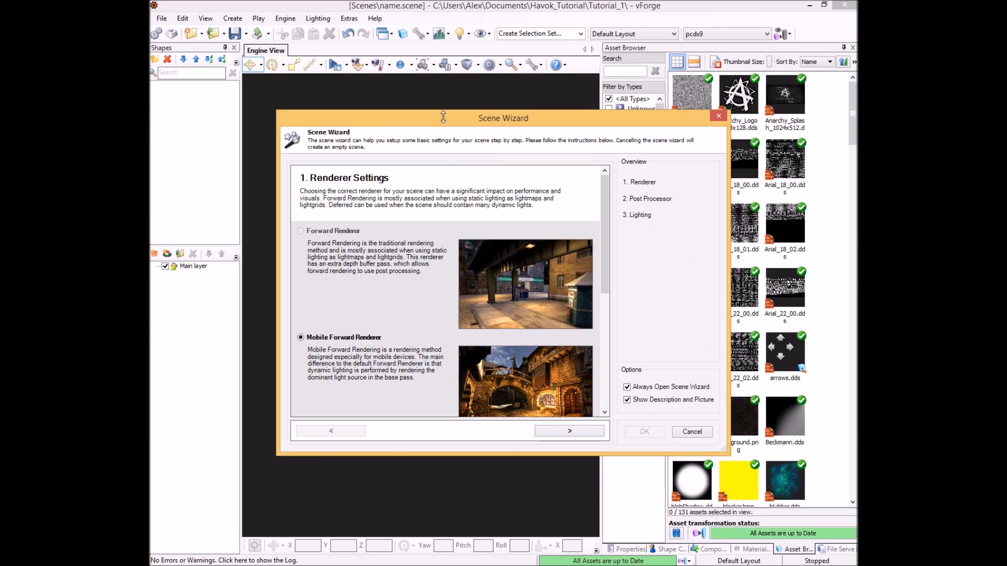
Set up the scene with the Simple Renderer Node, no post processors and no lighting, and finish the Scene Wizard.
drag(603, 222, 612, 379)
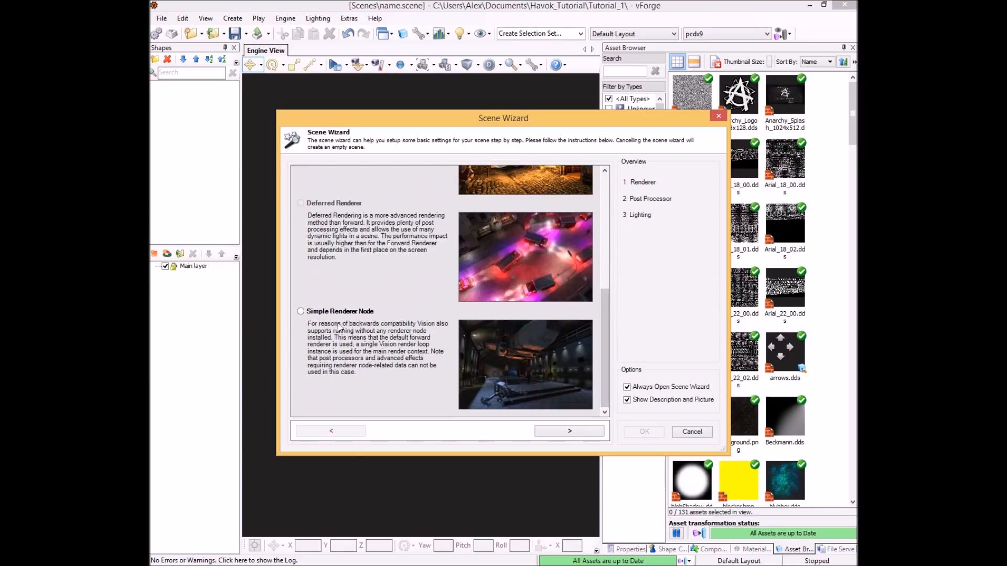
click(300, 312)
click(556, 430)
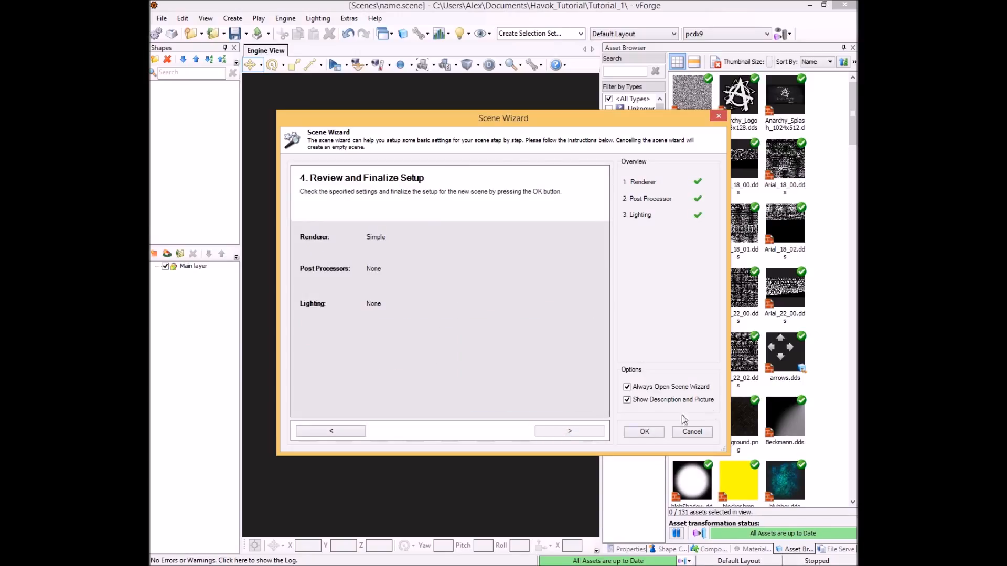
click(637, 431)
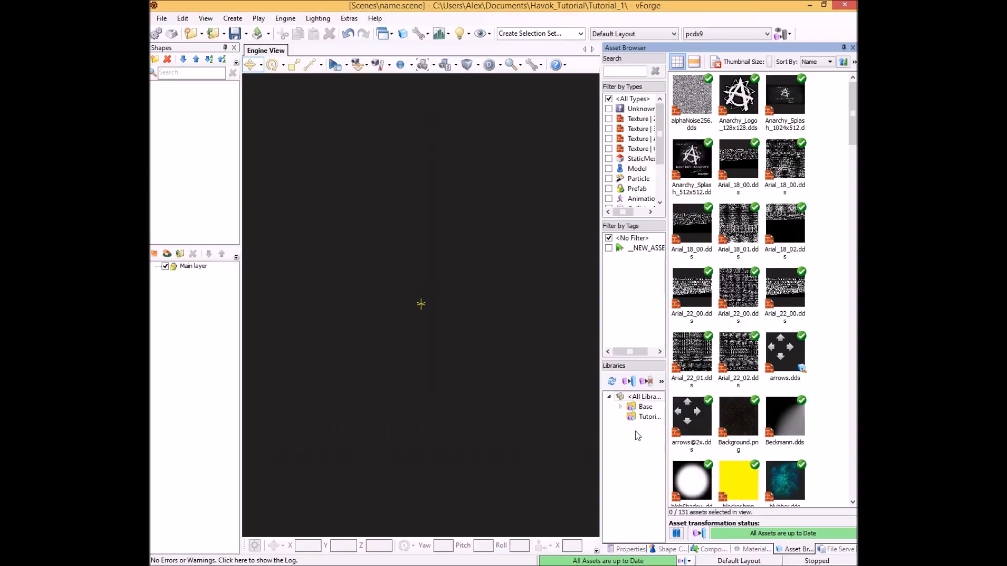
Show the Tutorial_1 project library's folder in File Explorer.
click(648, 417)
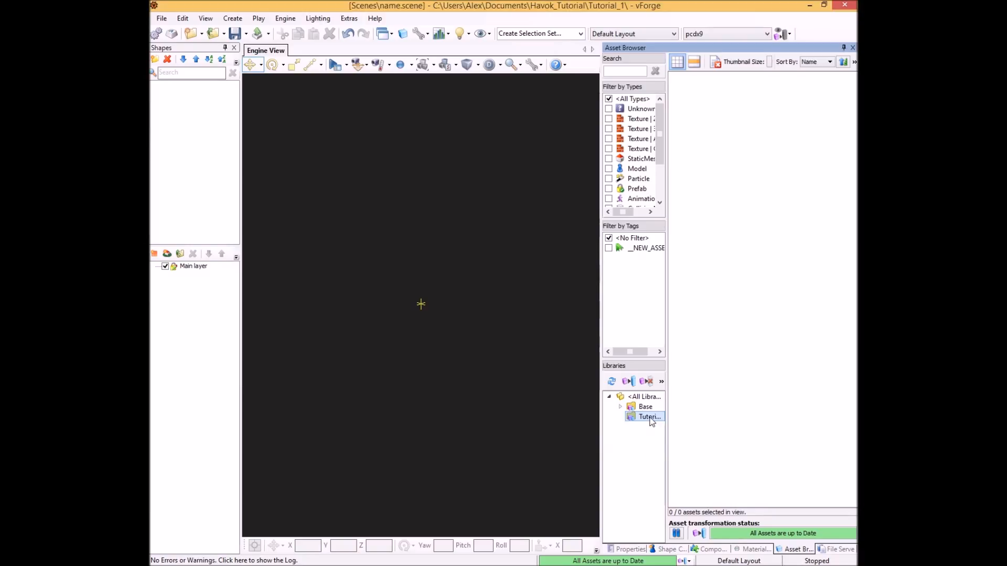
right_click(650, 417)
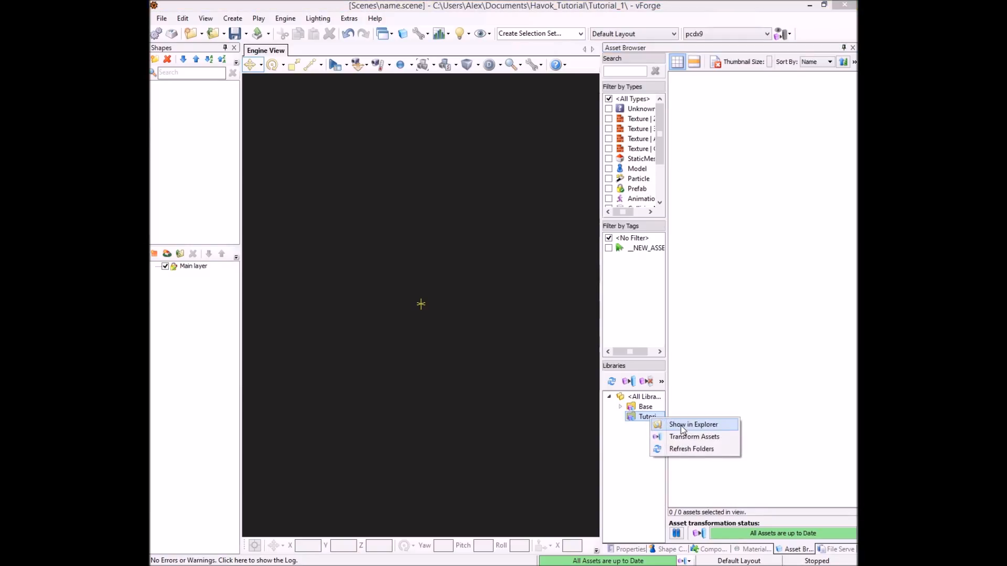
click(680, 424)
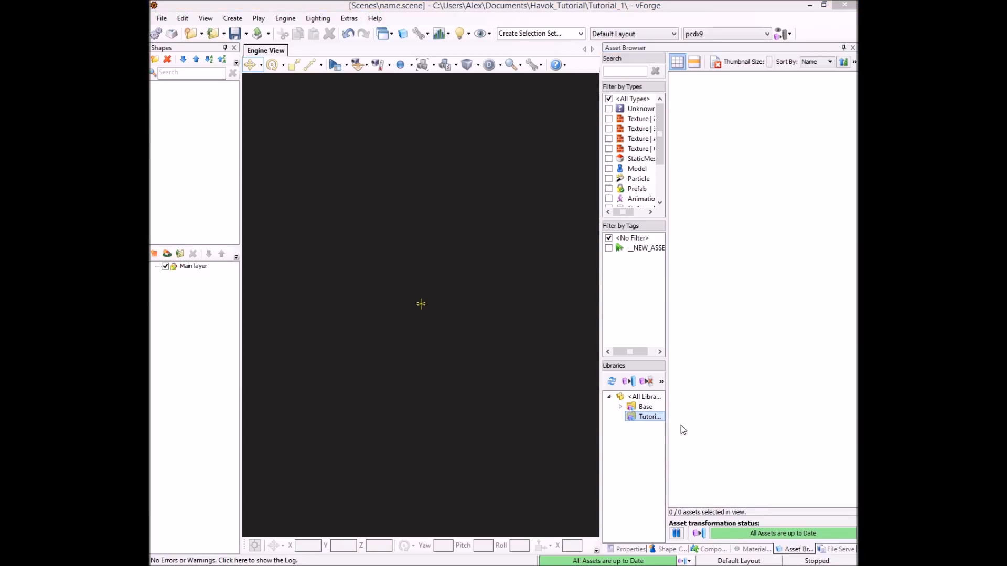
right_click(651, 419)
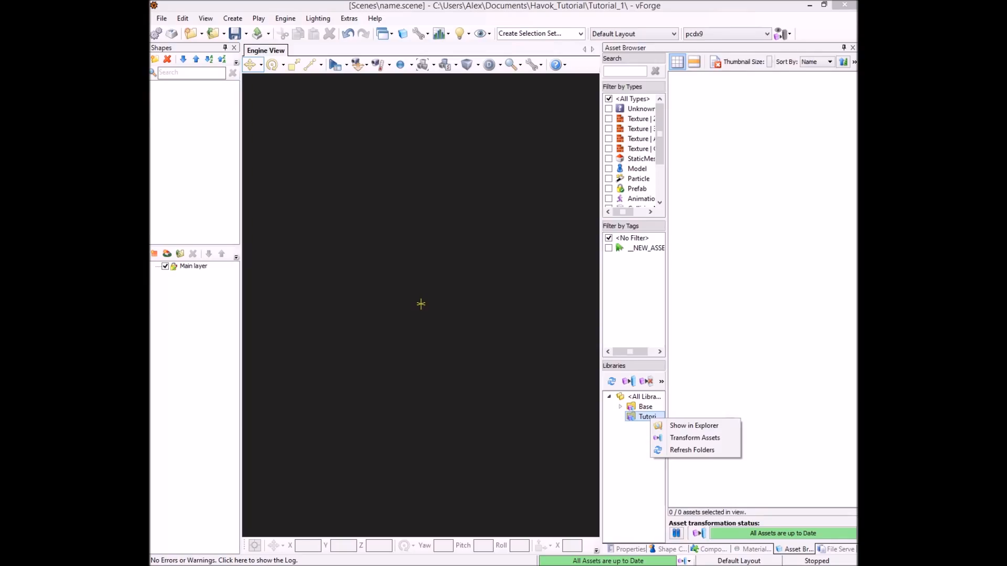
key(Escape)
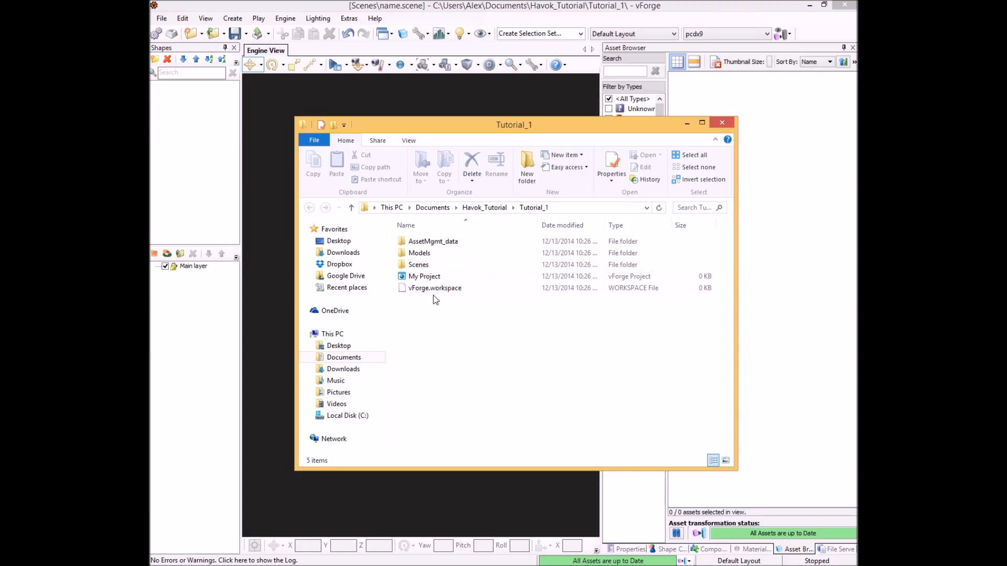
right_click(457, 315)
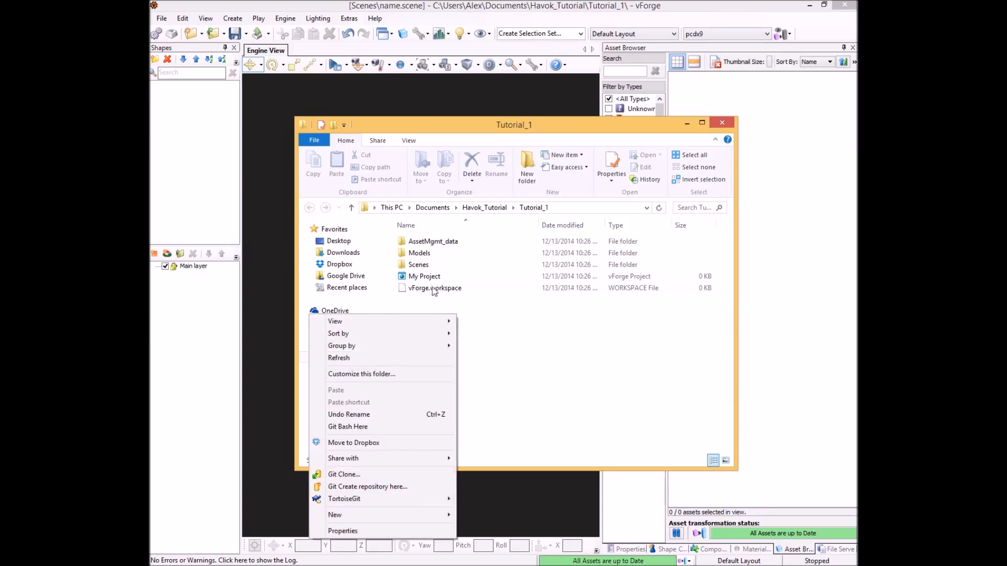
click(505, 399)
Create a folder named Cubeboy_Asset inside the project's Models folder and open it.
click(437, 264)
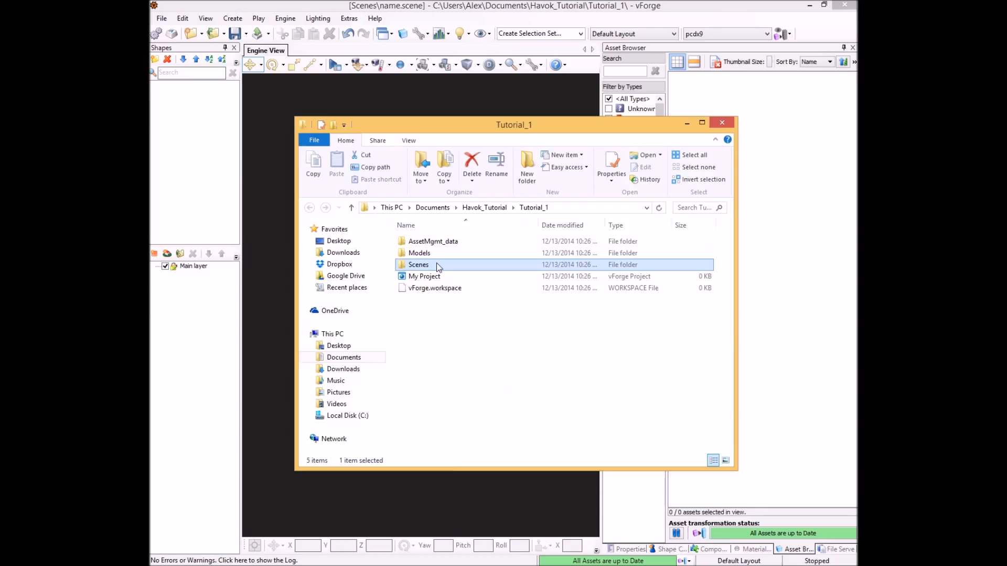
click(439, 254)
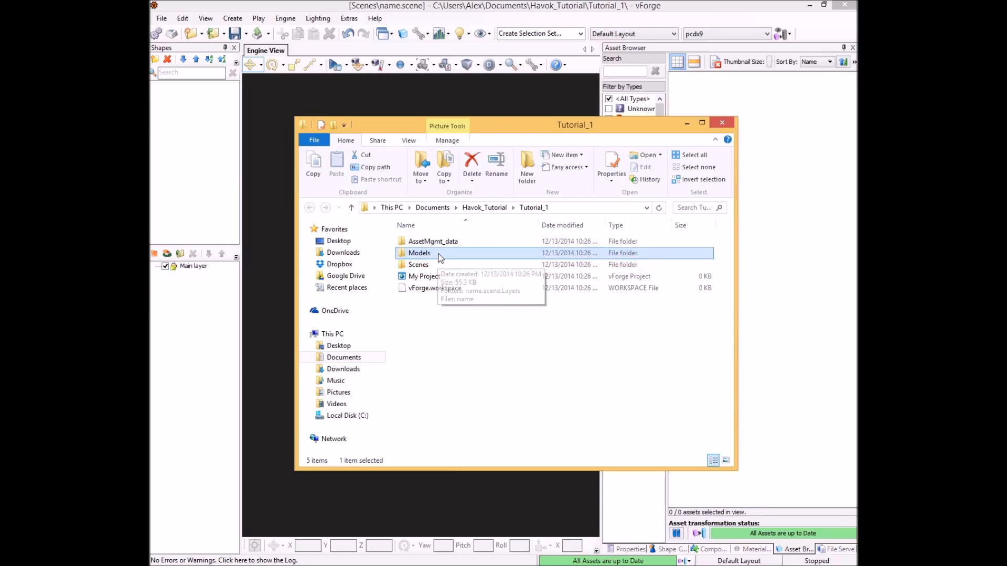
double_click(441, 255)
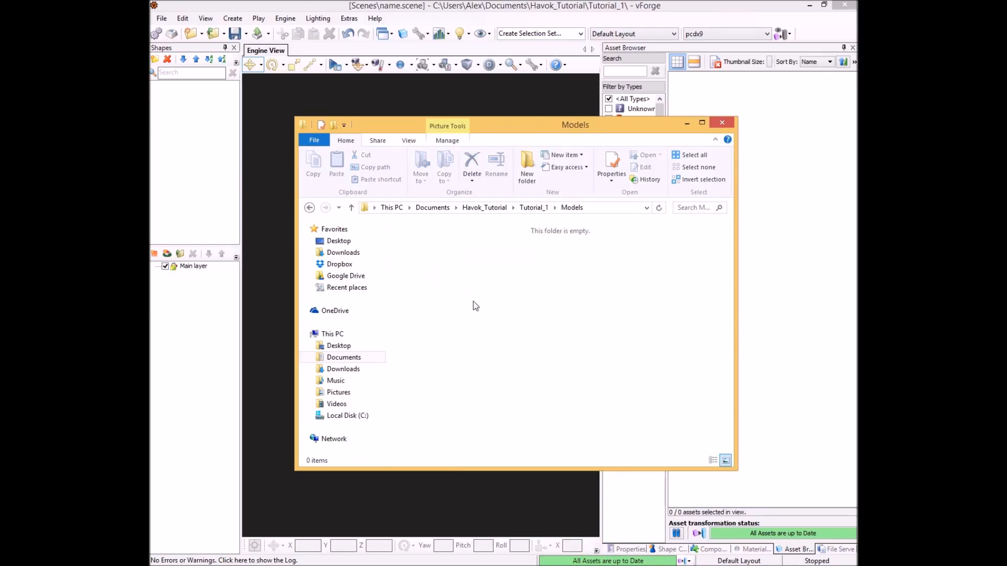
right_click(452, 258)
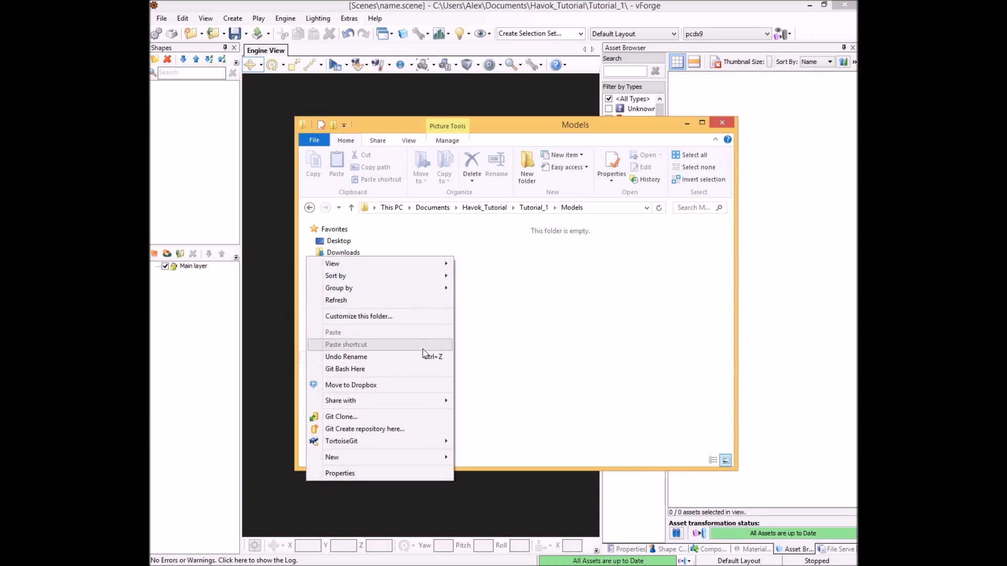
mouse_move(383, 458)
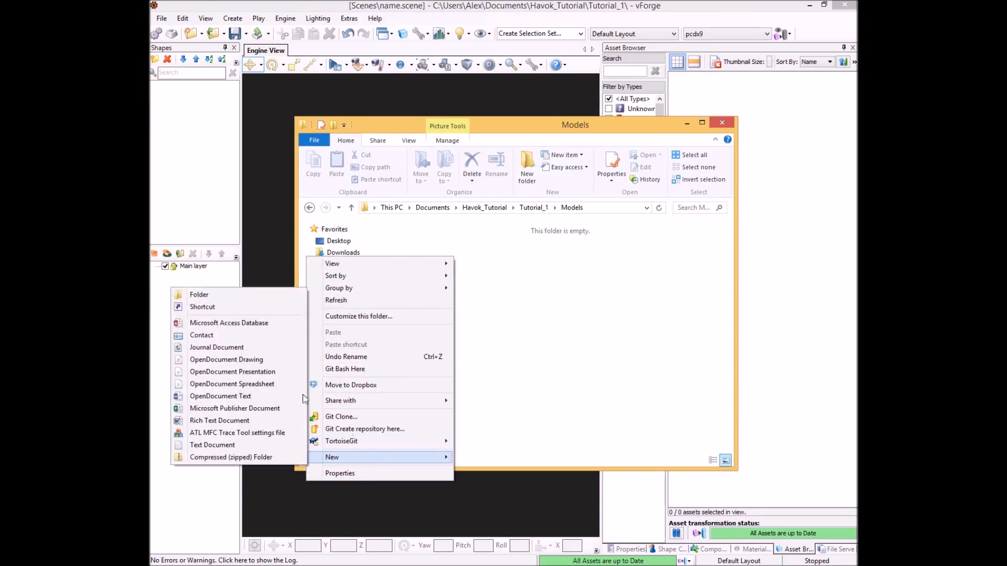
click(212, 294)
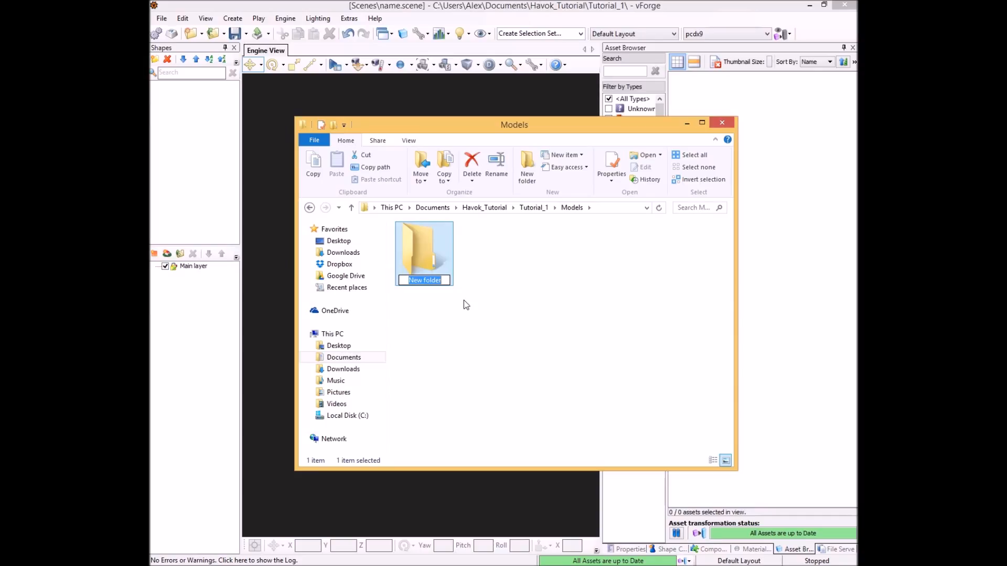
text(Cubeboy_Asset)
key(Return)
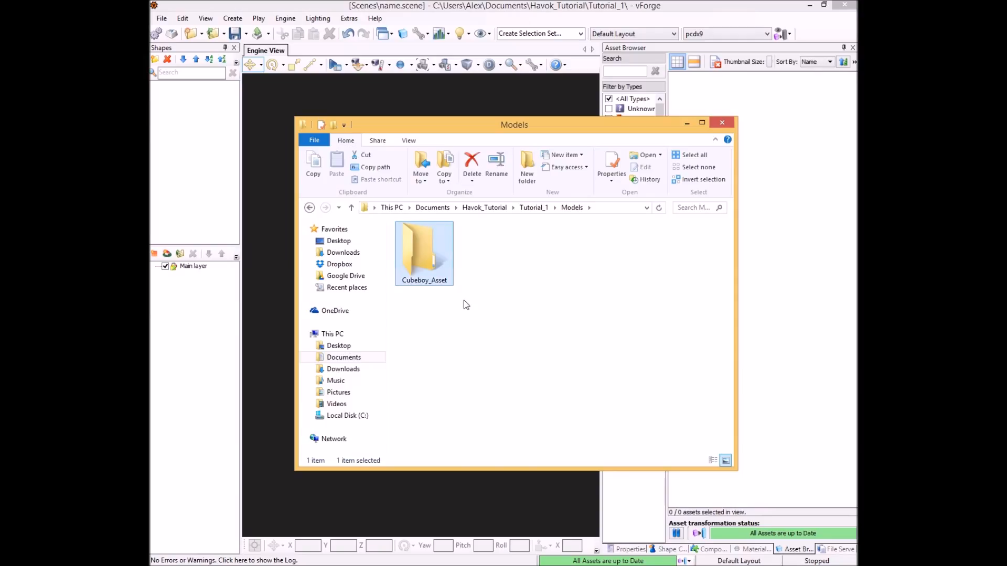
double_click(444, 268)
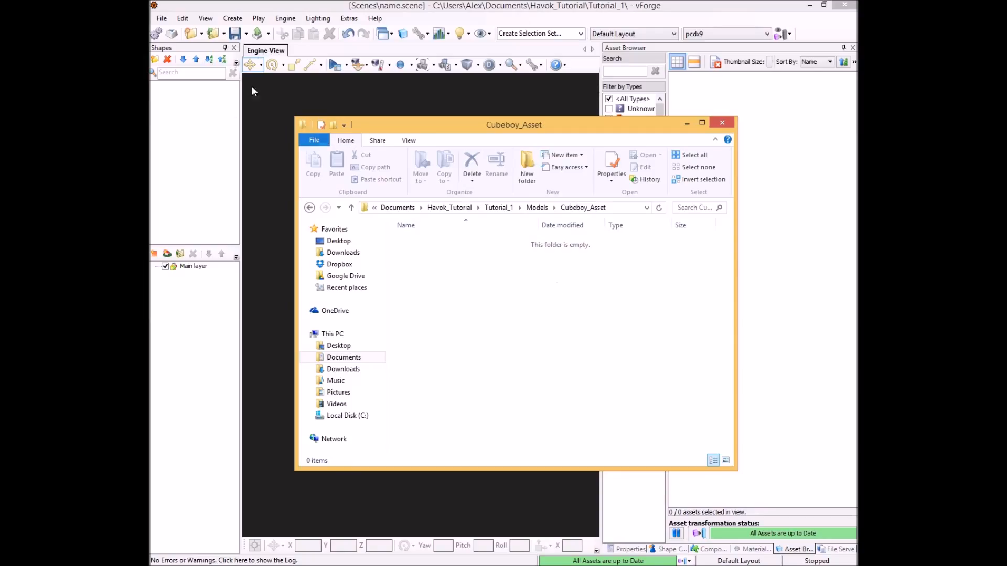
Switch to Blender and examine the Cubeboy character's armature, mesh and texture layout.
mouse_move(152, 148)
mouse_move(155, 124)
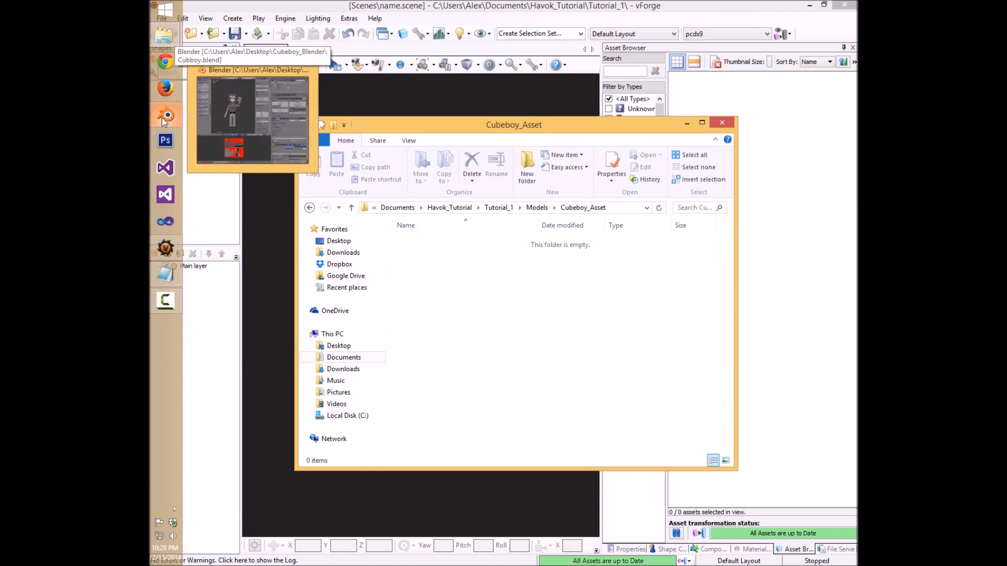
click(163, 118)
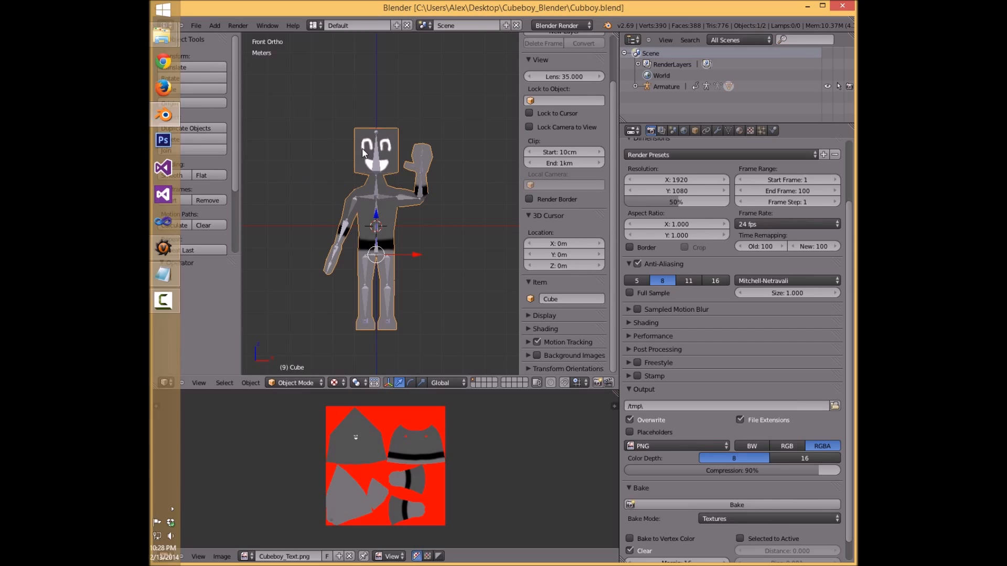
scroll(429, 223, down, 3)
middle_drag(429, 224, 394, 240)
scroll(402, 252, up, 4)
scroll(402, 245, down, 3)
scroll(395, 240, up, 4)
right_click(375, 161)
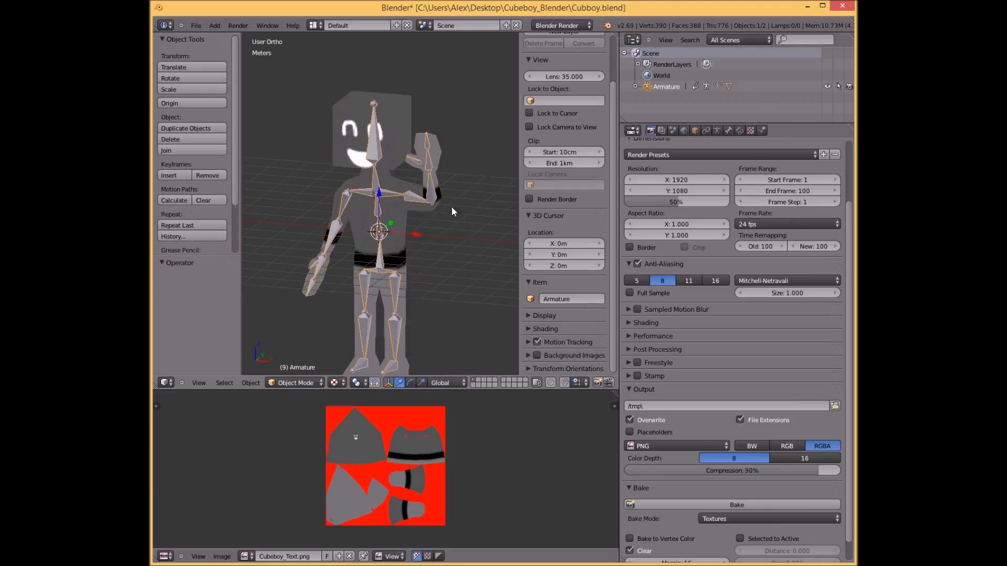
right_click(397, 149)
scroll(433, 395, down, 2)
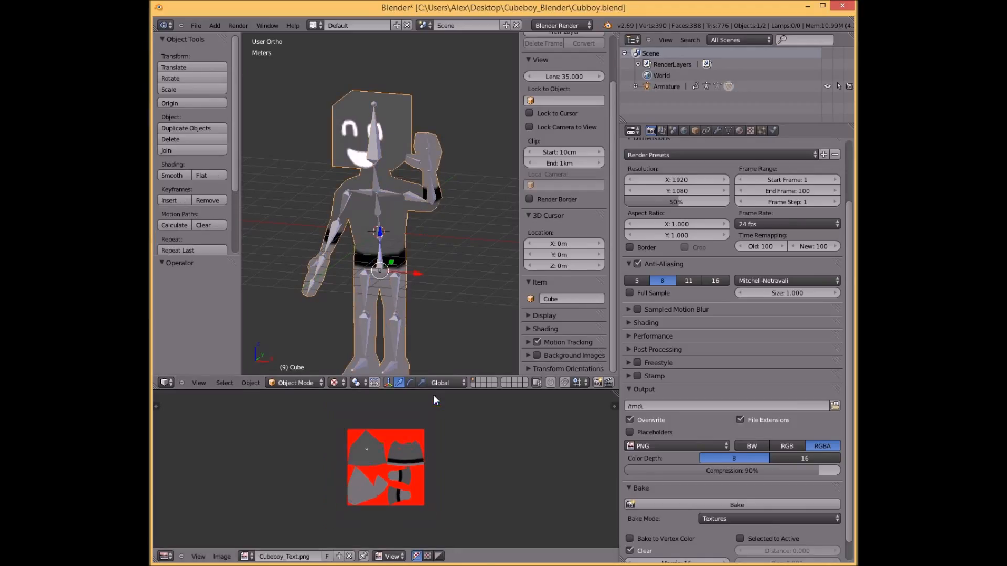
scroll(404, 280, down, 3)
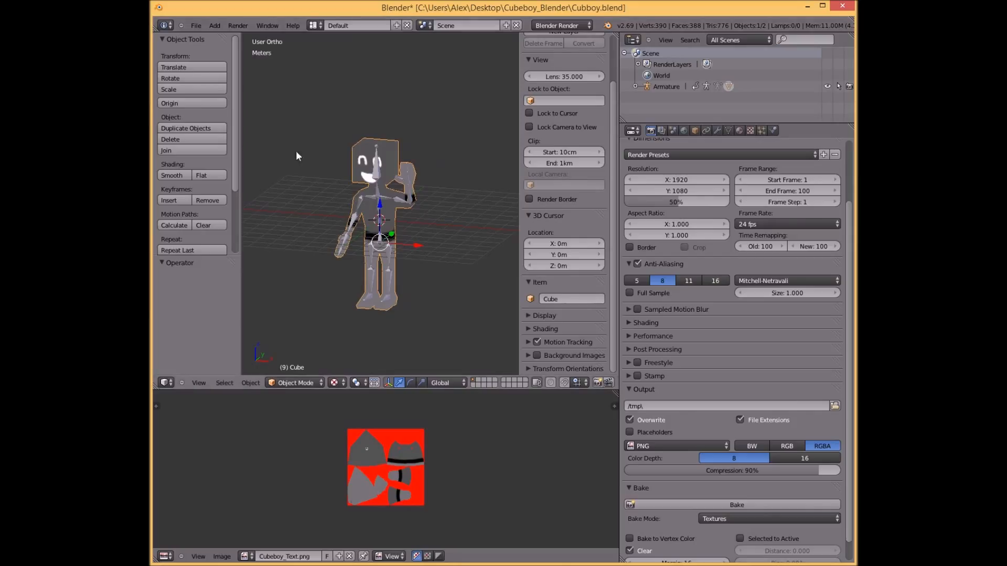
Export the character as Autodesk FBX file Cubboy.fbx into Documents\Havok_Tutorial\Tutorial_1\Models\Cubeboy_Asset.
click(201, 25)
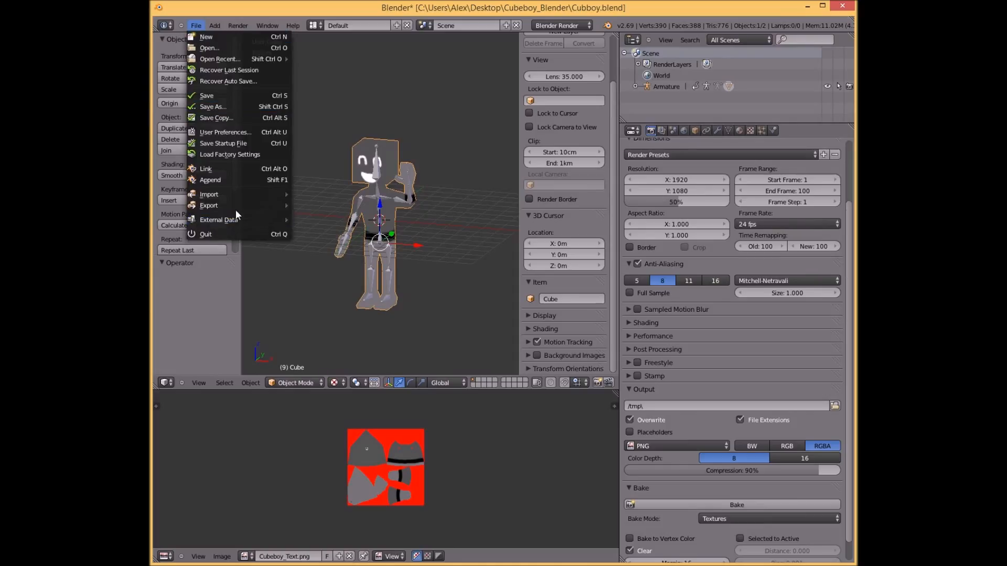
mouse_move(238, 206)
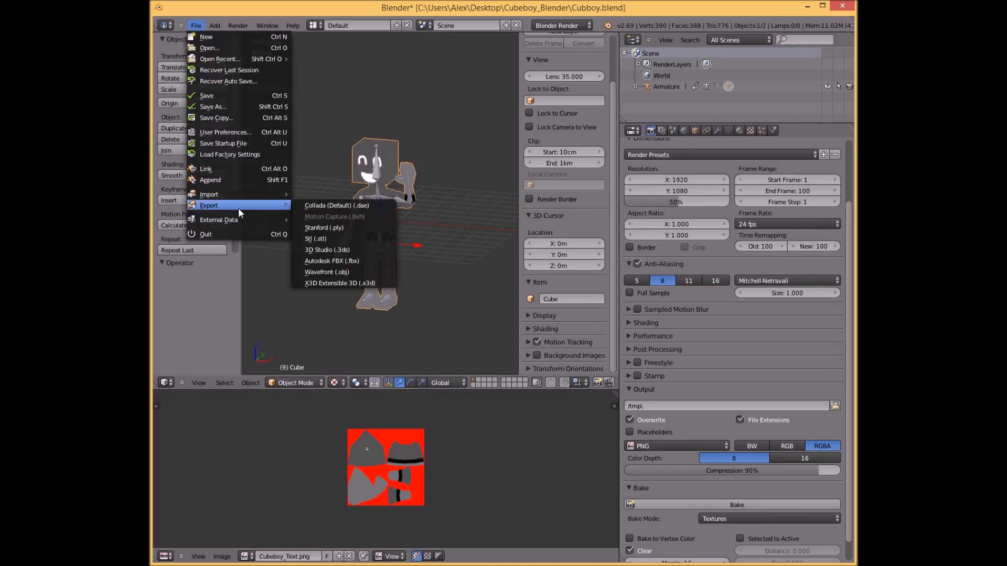
click(369, 258)
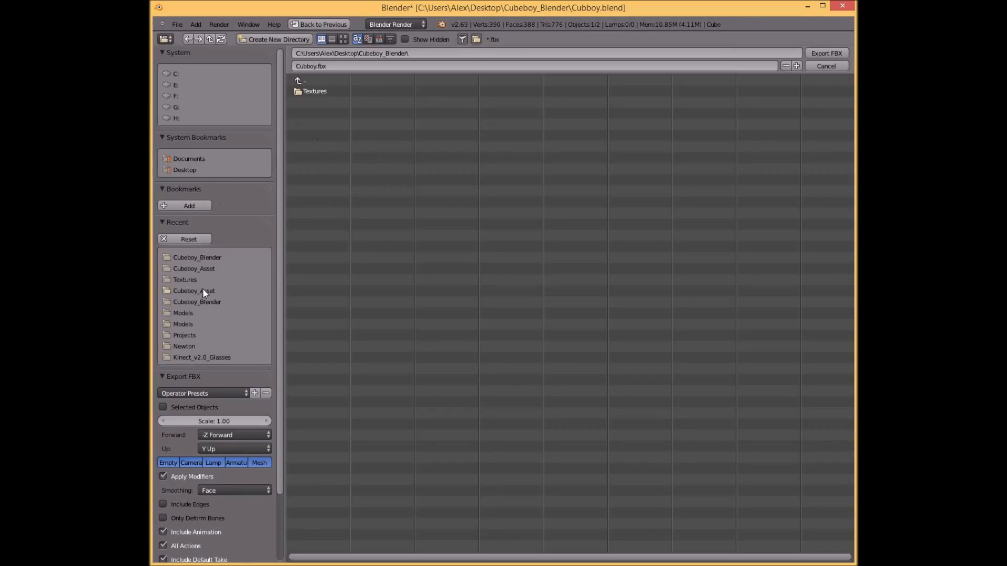
click(193, 157)
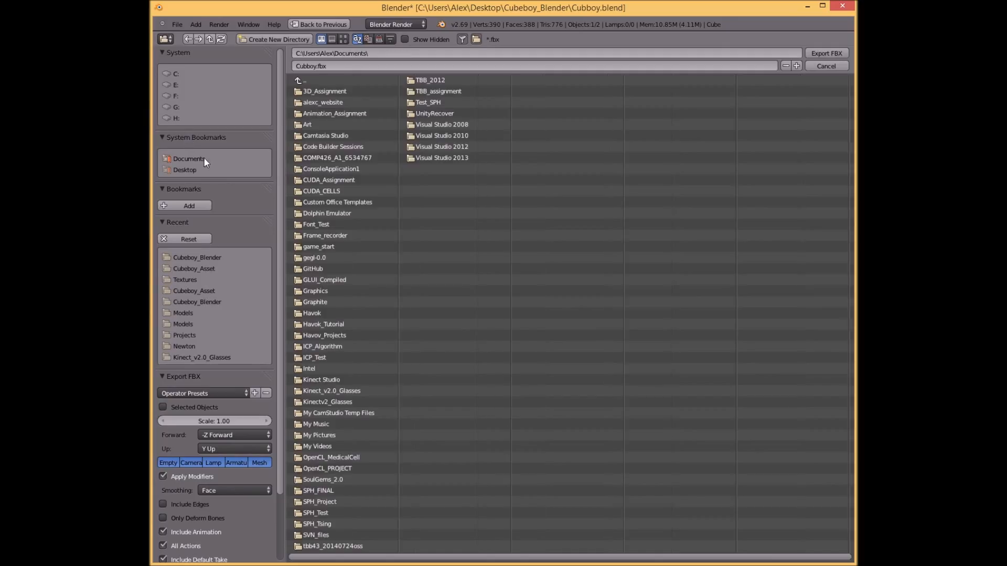
click(350, 323)
click(317, 90)
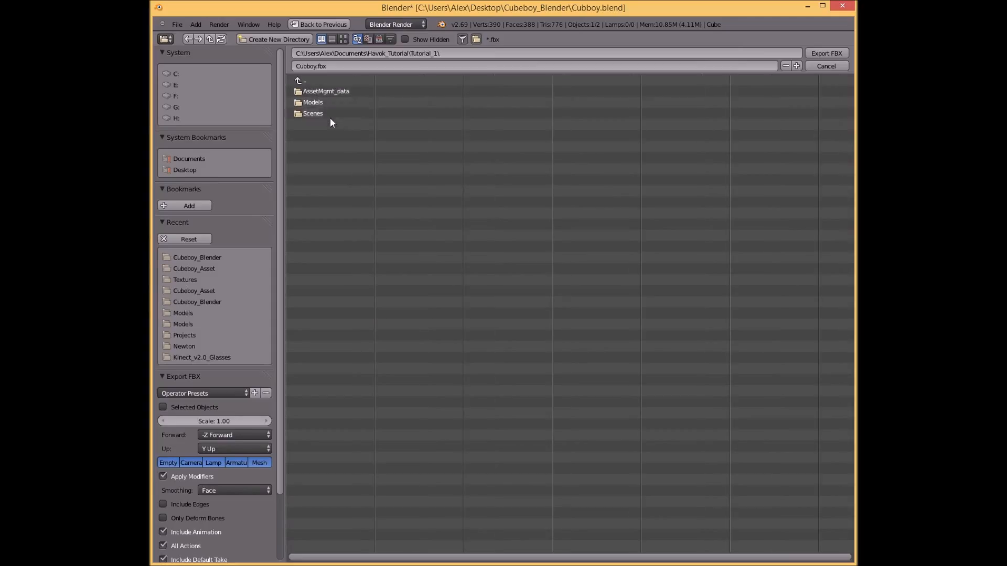
click(325, 105)
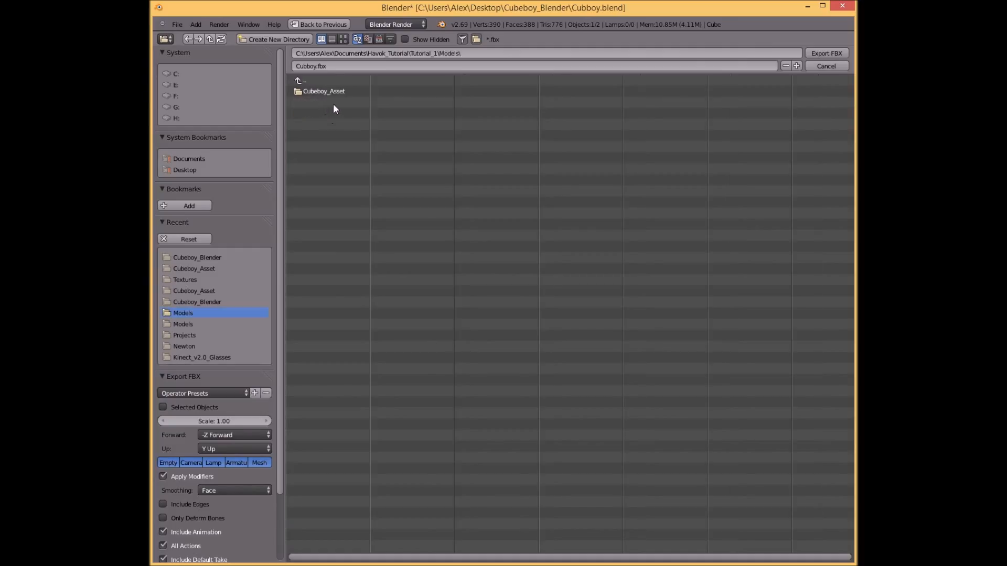
click(333, 91)
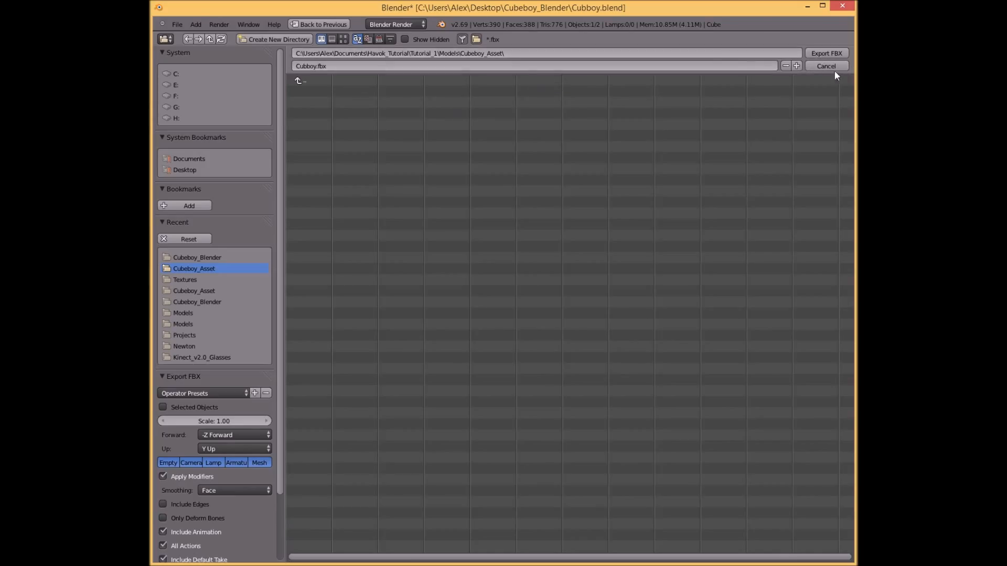
click(827, 53)
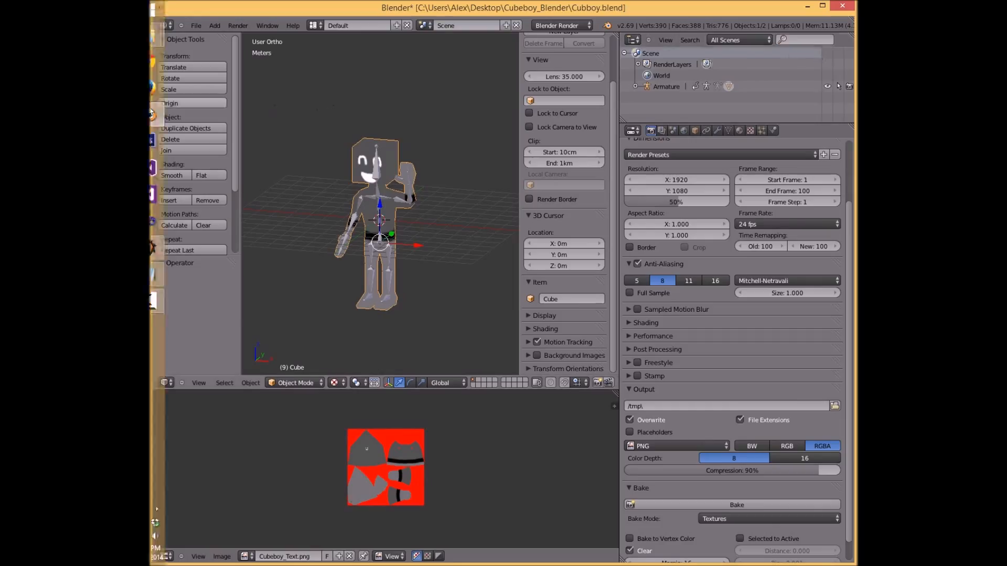
Switch to the Cubeboy_Asset folder in File Explorer and check the exported Cubboy.fbx file.
mouse_move(165, 36)
mouse_move(290, 159)
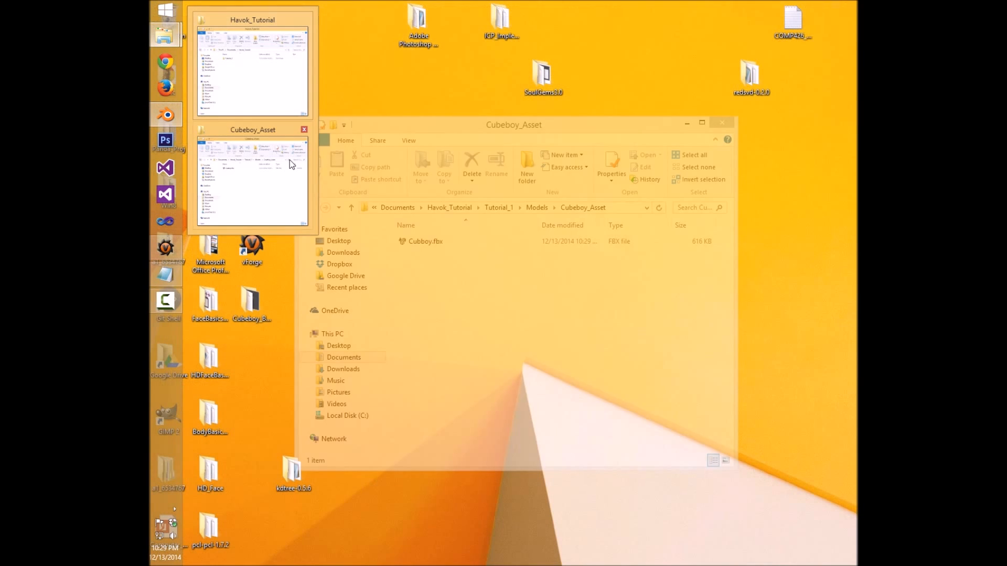
click(290, 160)
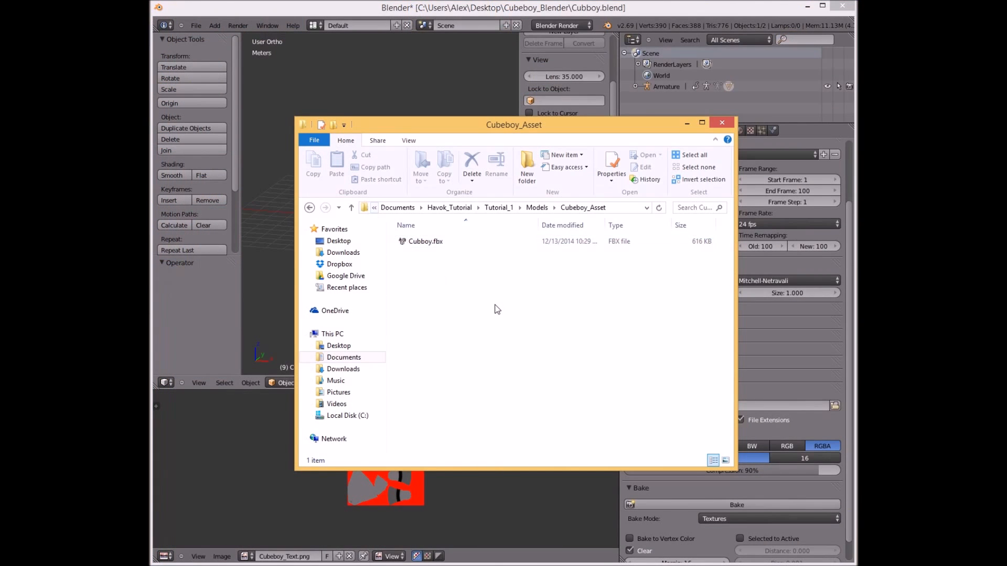
right_click(469, 305)
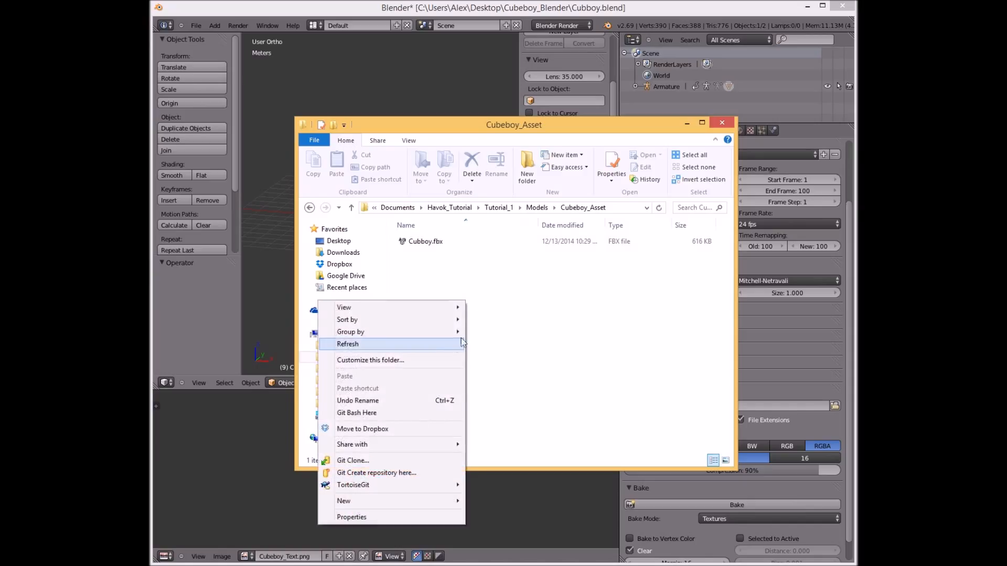
click(522, 330)
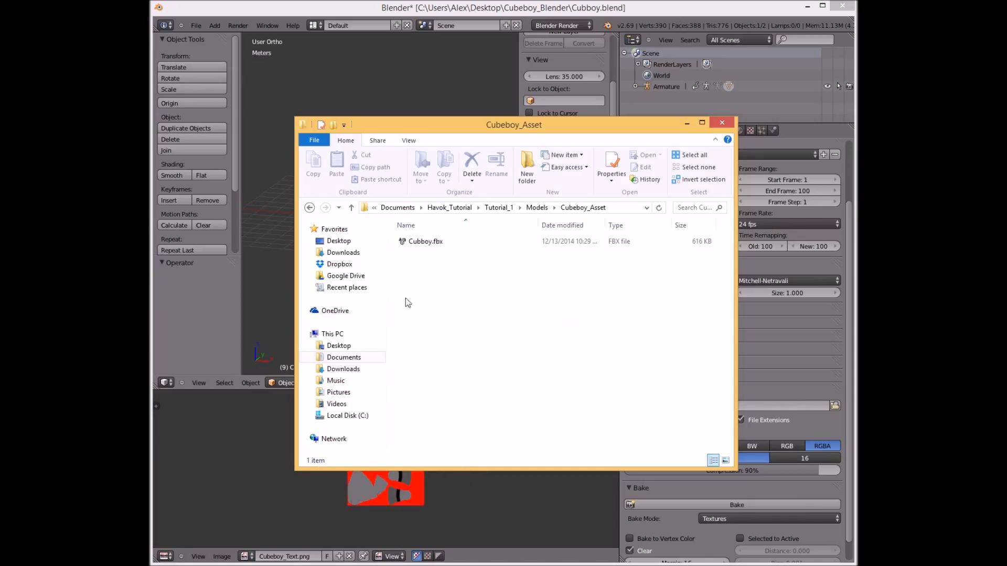
Switch to vForge and examine the Asset Browser's type filters and the contents of all libraries and the Tutorial_1 library.
click(171, 254)
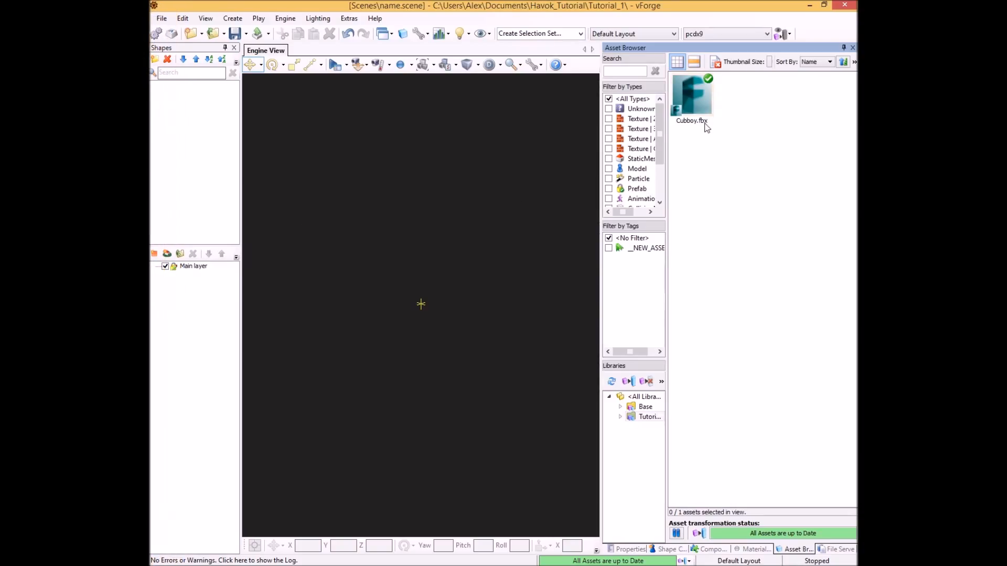
right_click(698, 97)
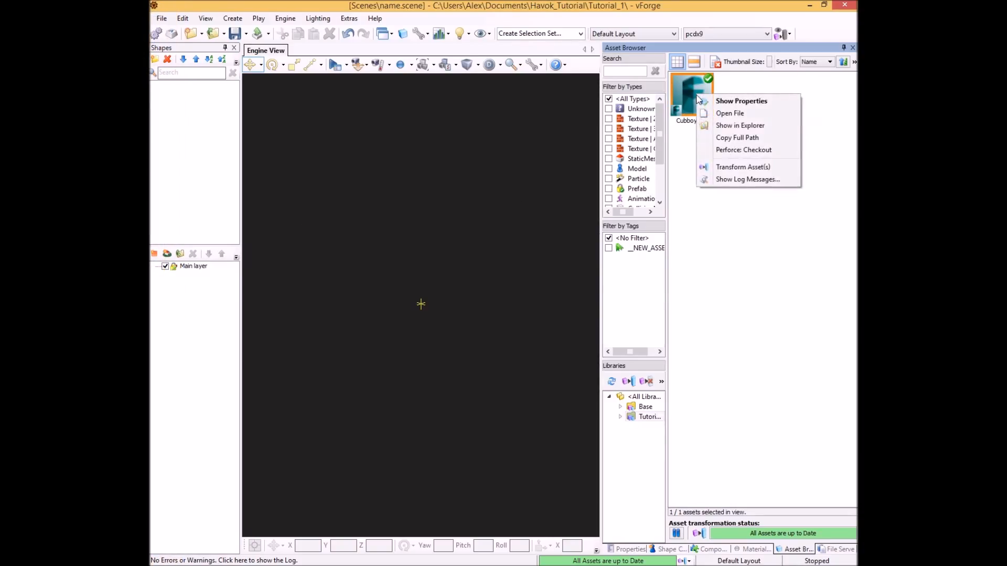
click(687, 103)
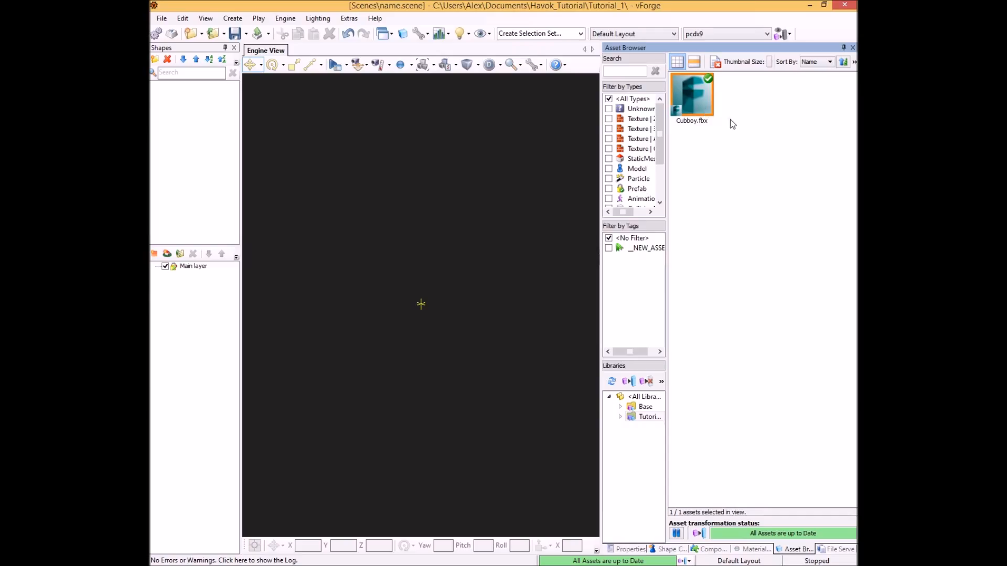
drag(661, 134, 676, 189)
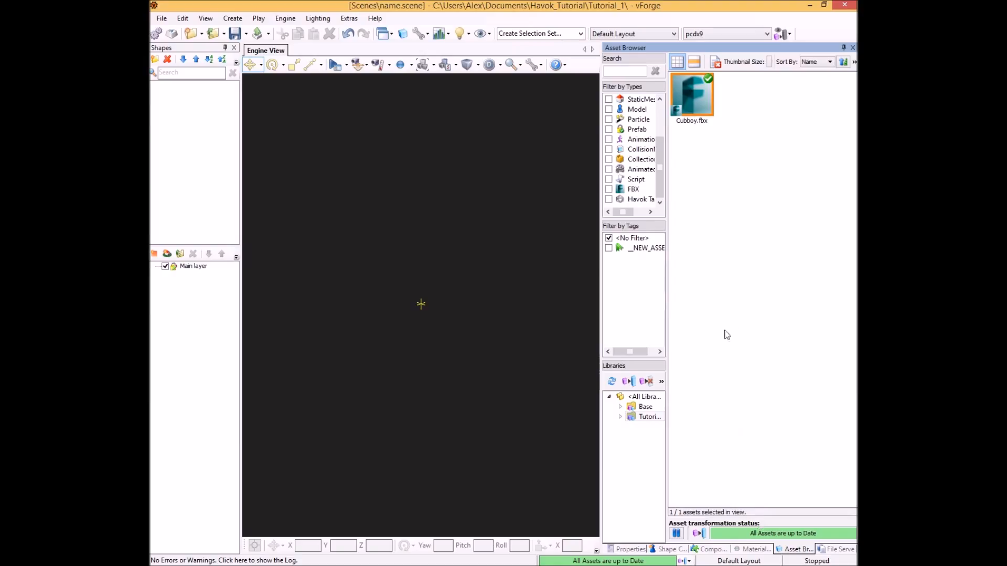
scroll(651, 152, up, 2)
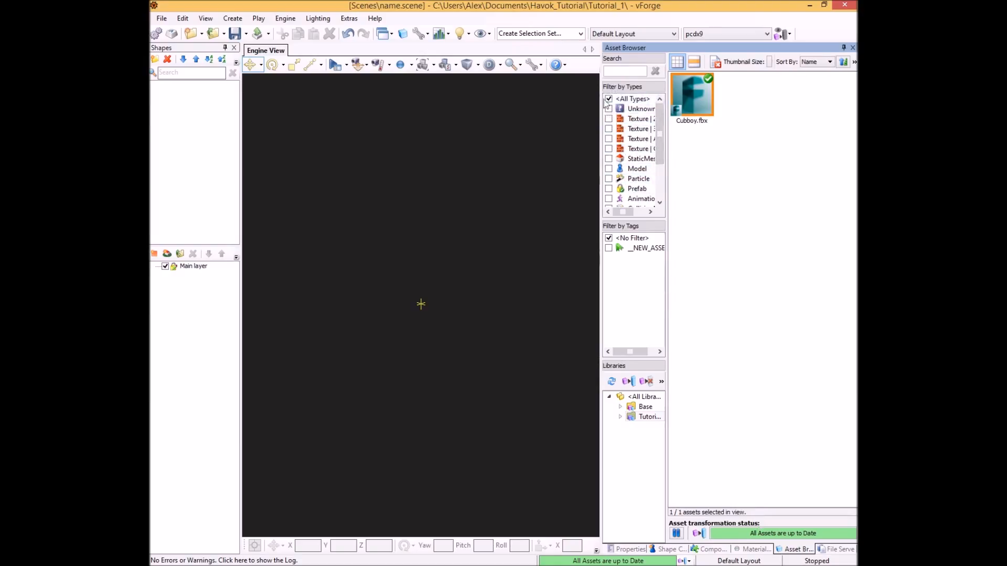
scroll(662, 131, down, 2)
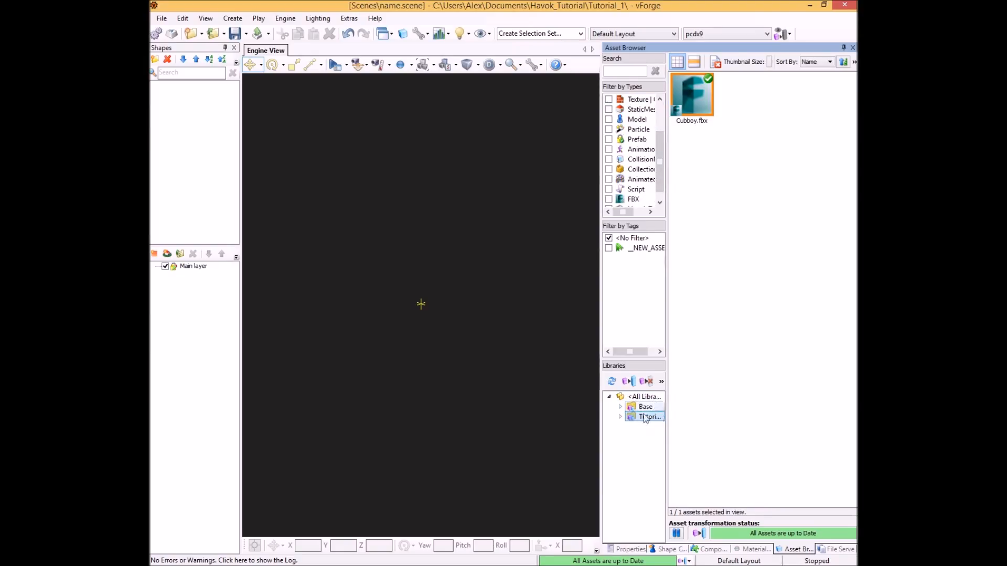
click(653, 398)
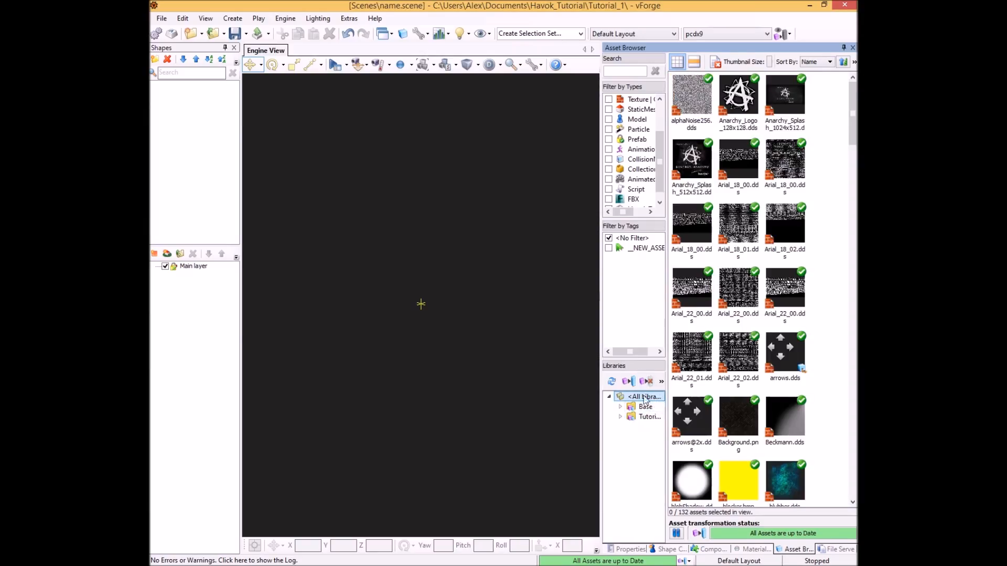
click(649, 418)
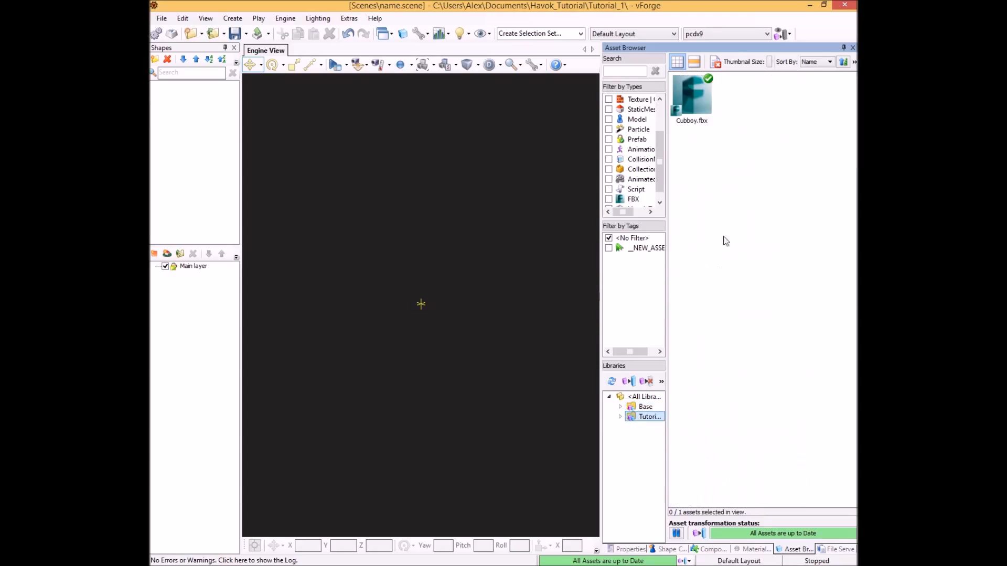
mouse_move(661, 151)
mouse_down()
mouse_move(661, 127)
mouse_move(662, 163)
mouse_up()
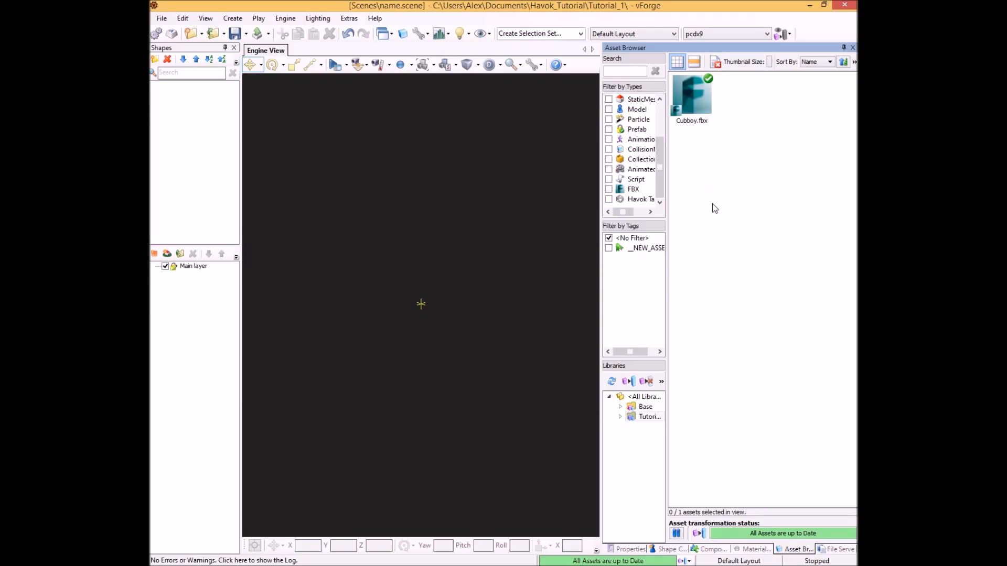
Show the asset properties of Cubboy.fbx and set its FBX Target to Multiple Outputs.
click(698, 94)
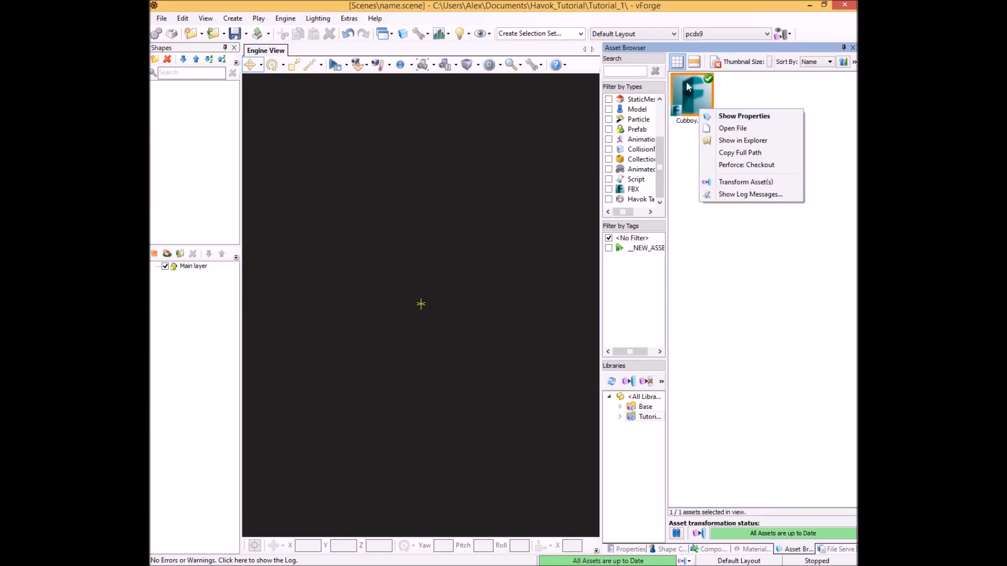
click(743, 116)
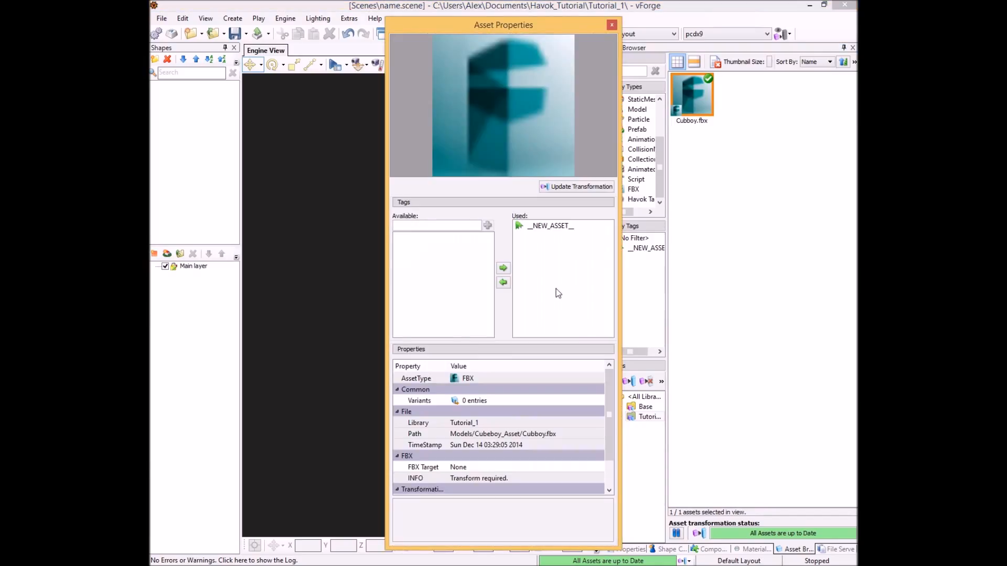
drag(610, 423, 617, 454)
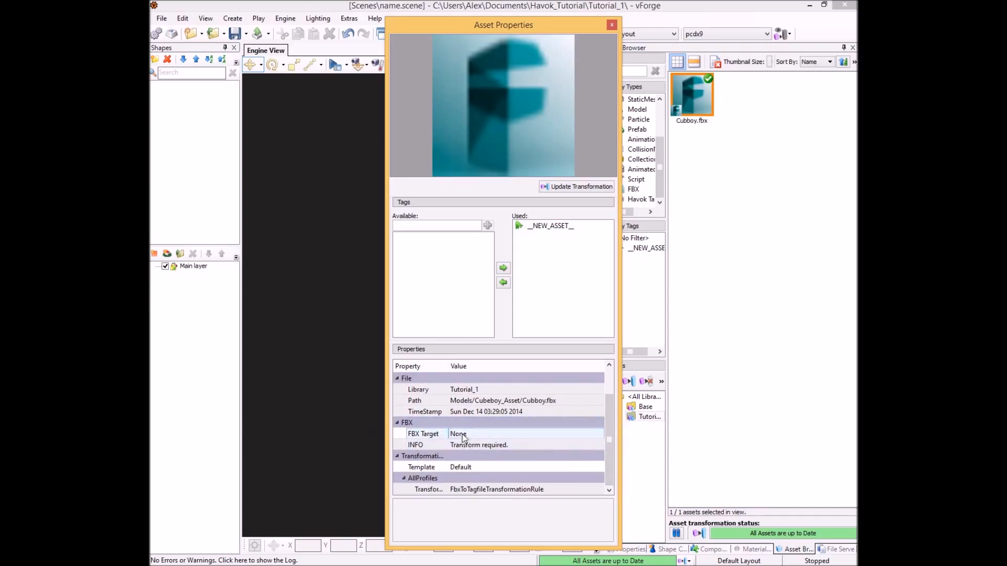
click(478, 439)
click(478, 439)
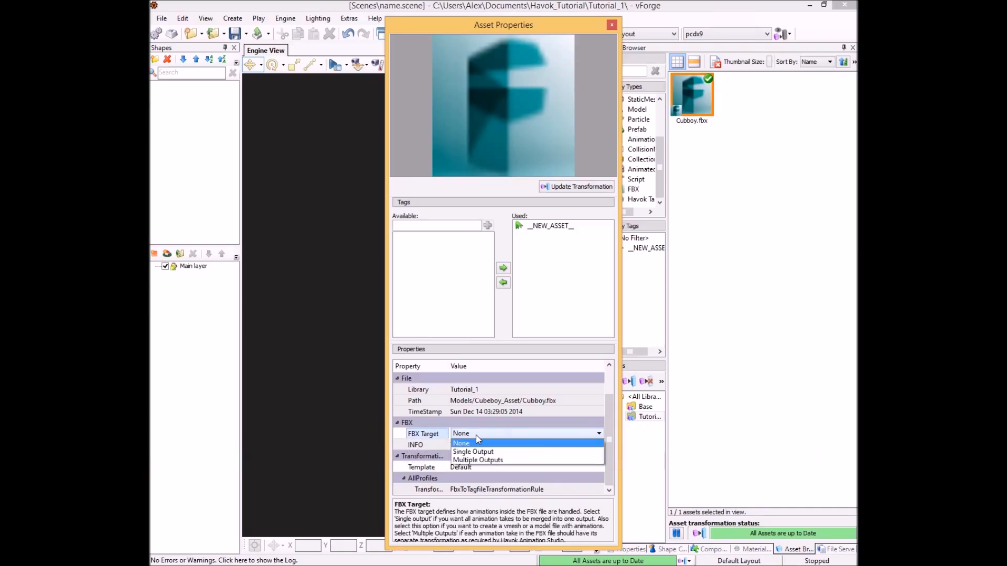
click(483, 461)
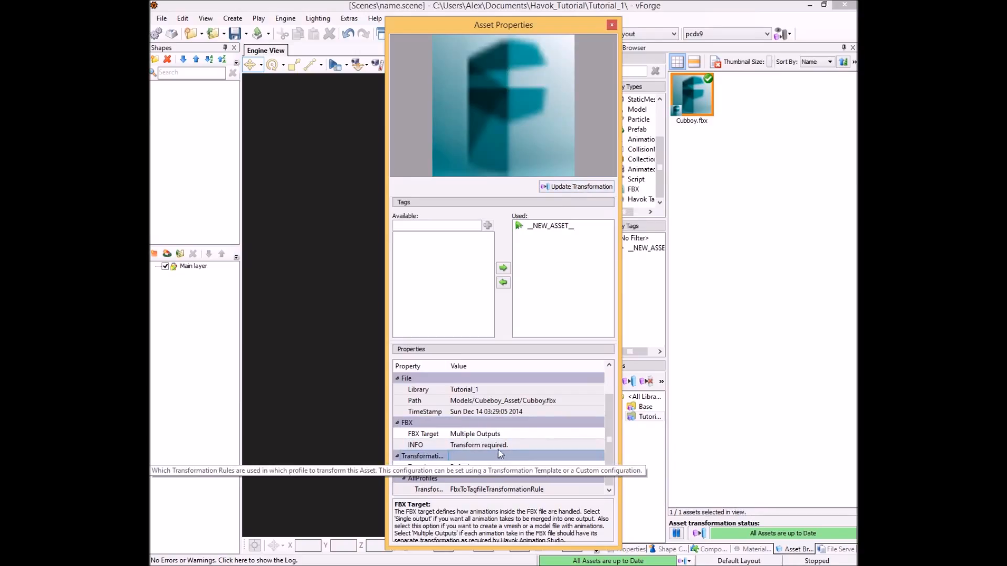
Update the transformation of Cubboy.fbx, check its INFO property and close the asset properties.
click(582, 187)
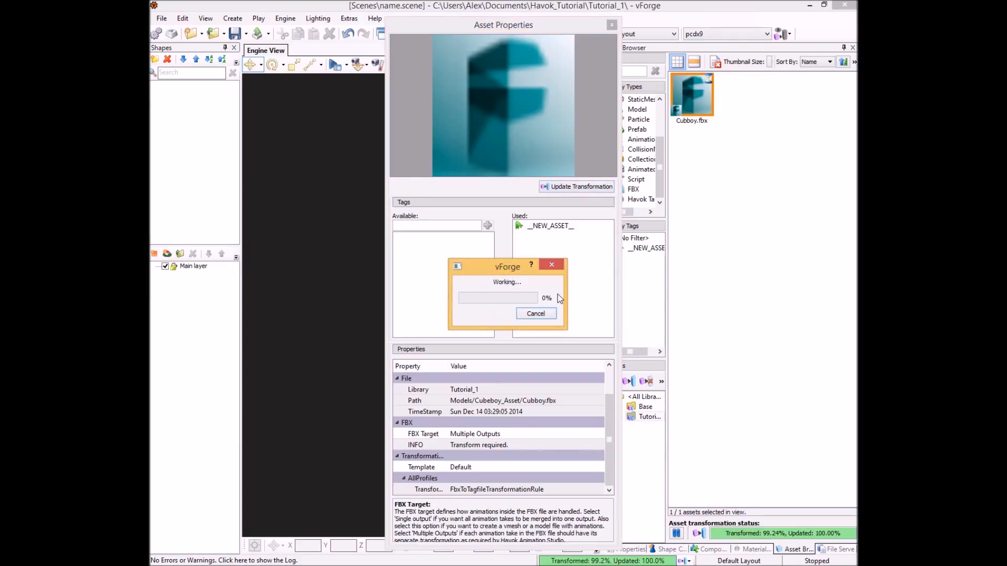
click(546, 301)
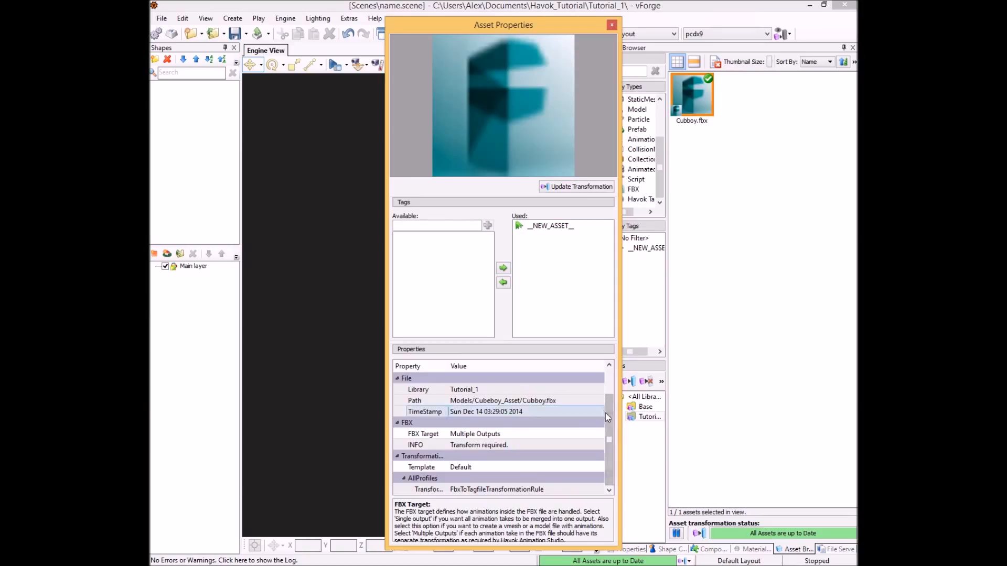
click(499, 447)
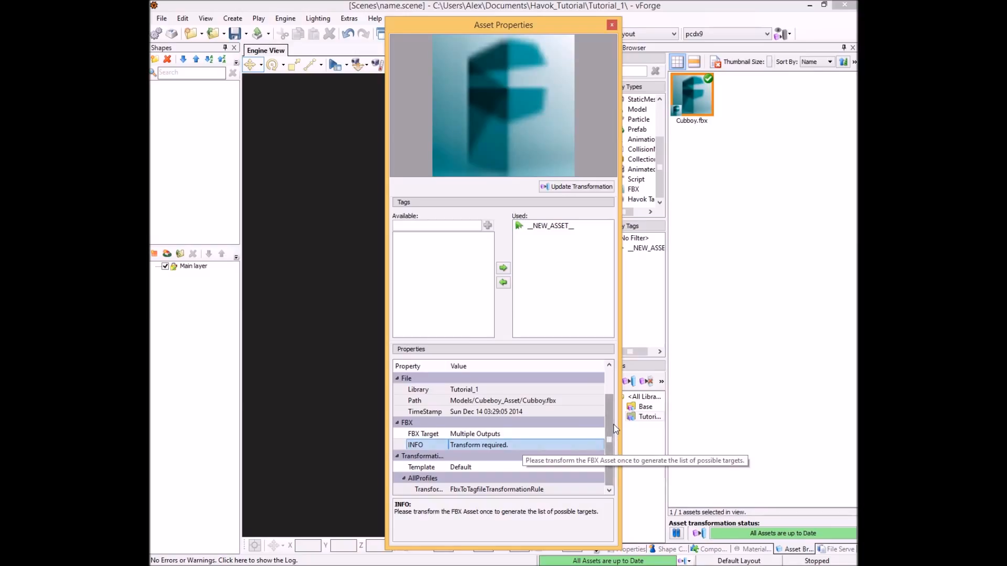
scroll(611, 402, up, 1)
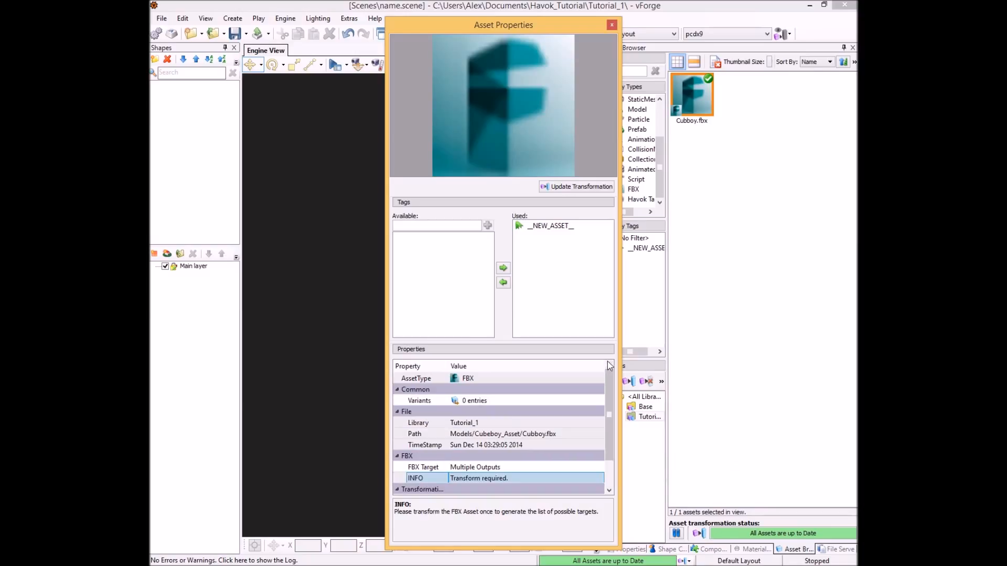
click(612, 25)
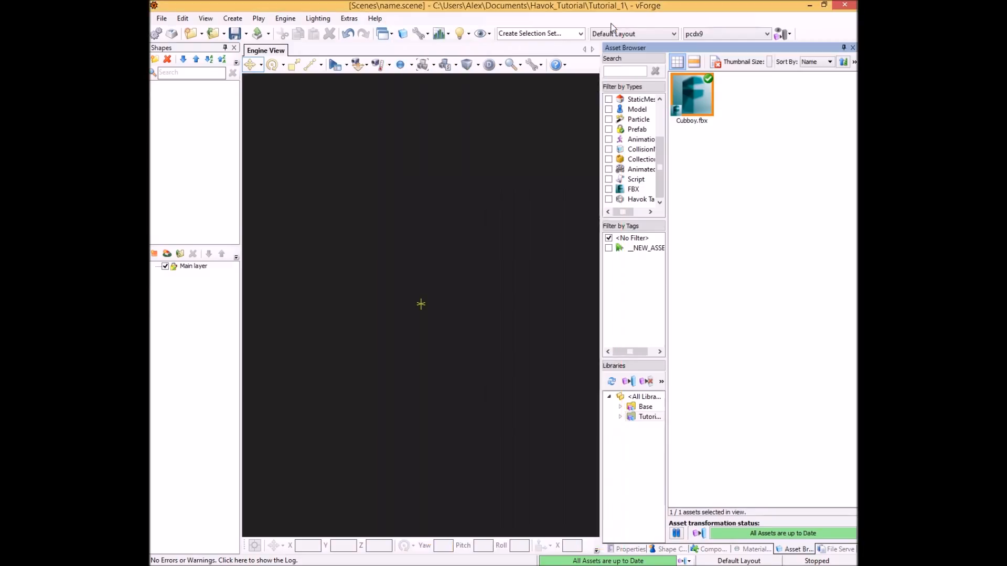
Reopen the project file My Project from the Tutorial_1 folder.
click(161, 20)
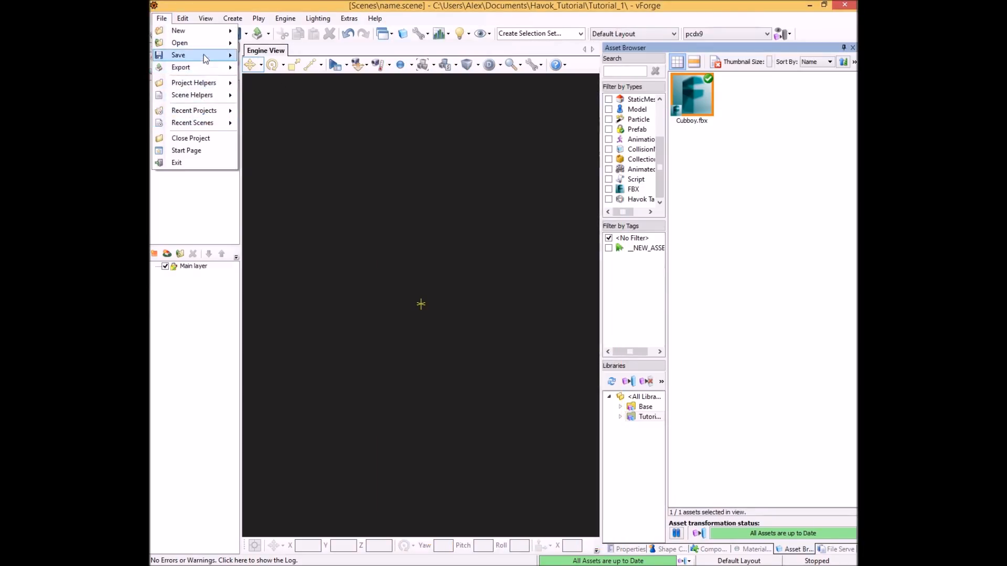
click(232, 19)
click(186, 20)
mouse_move(161, 19)
mouse_move(185, 42)
click(268, 52)
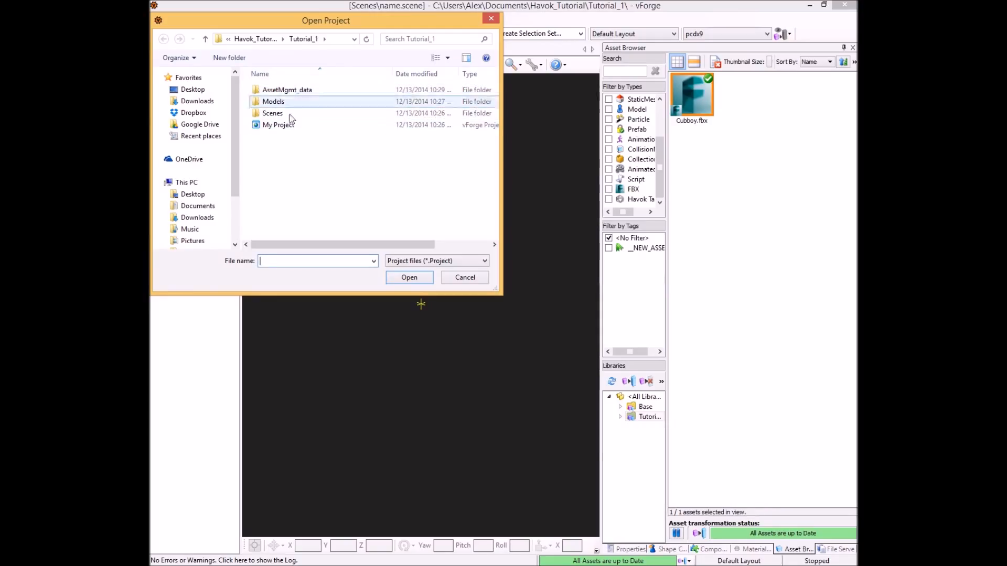
click(289, 125)
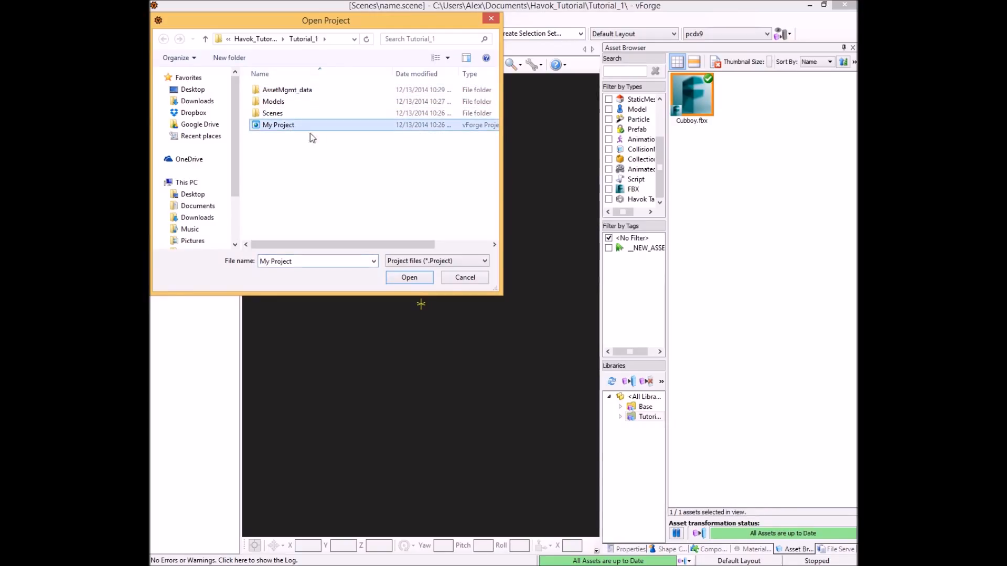
click(410, 278)
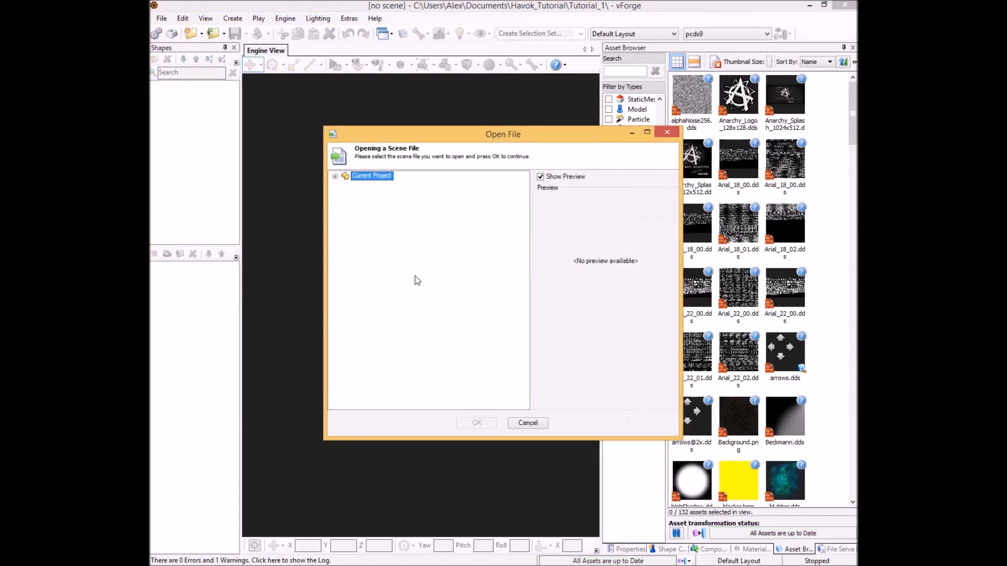
Open the scene file name.scene from the current project's Scenes folder.
click(335, 177)
click(346, 185)
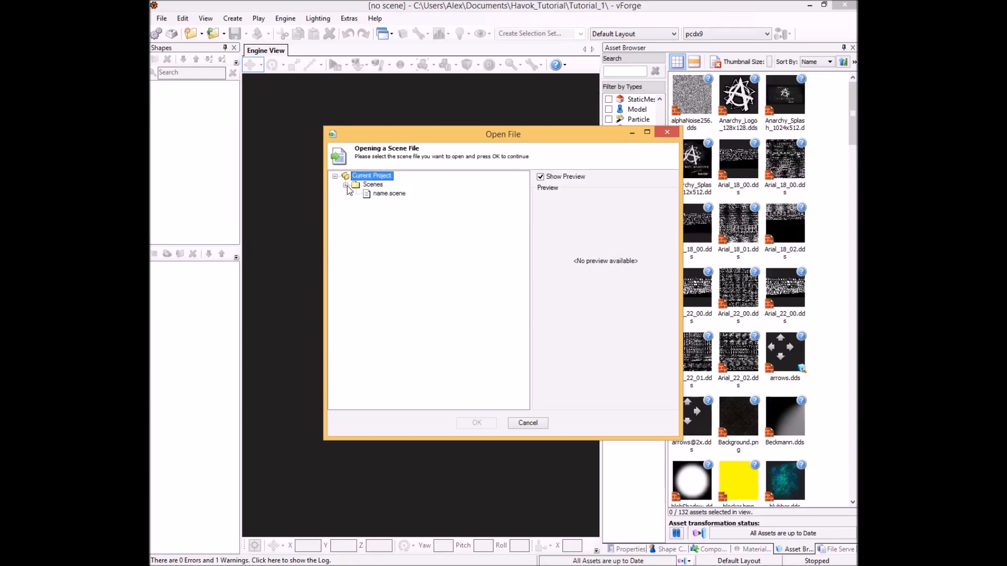
click(393, 194)
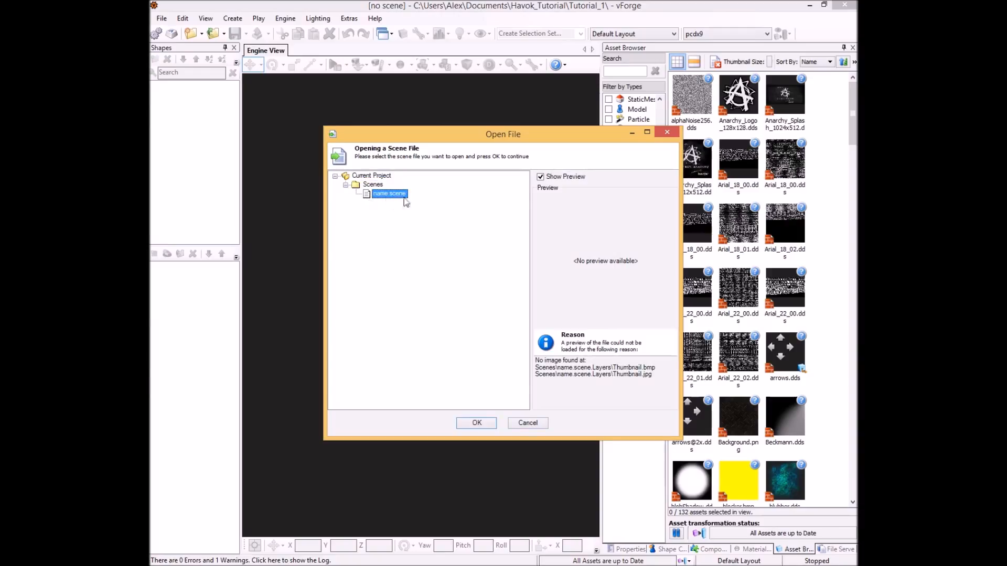
click(481, 424)
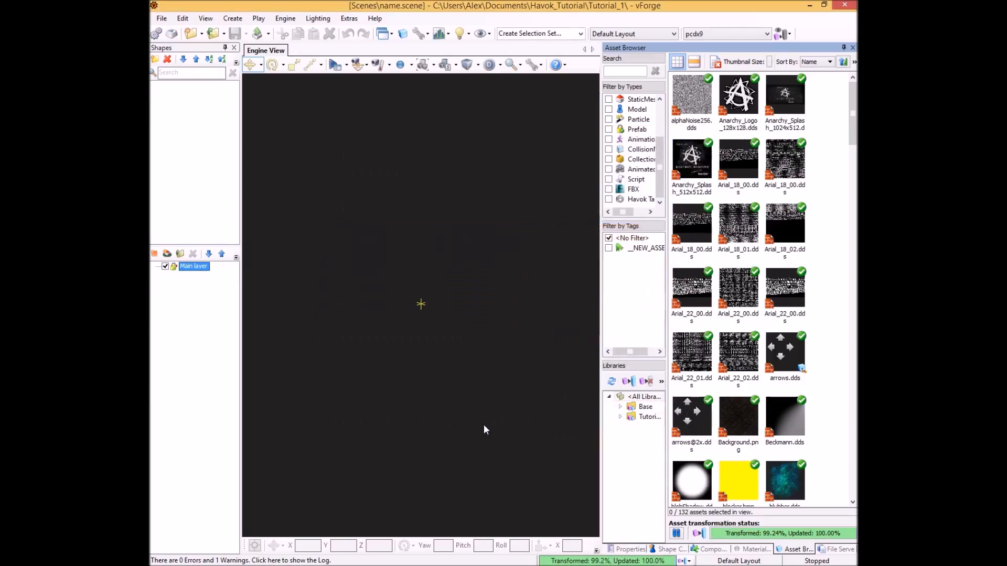
Show the contents of the Tutorial_1 library and open the asset properties of Cubboy.fbx.
click(651, 417)
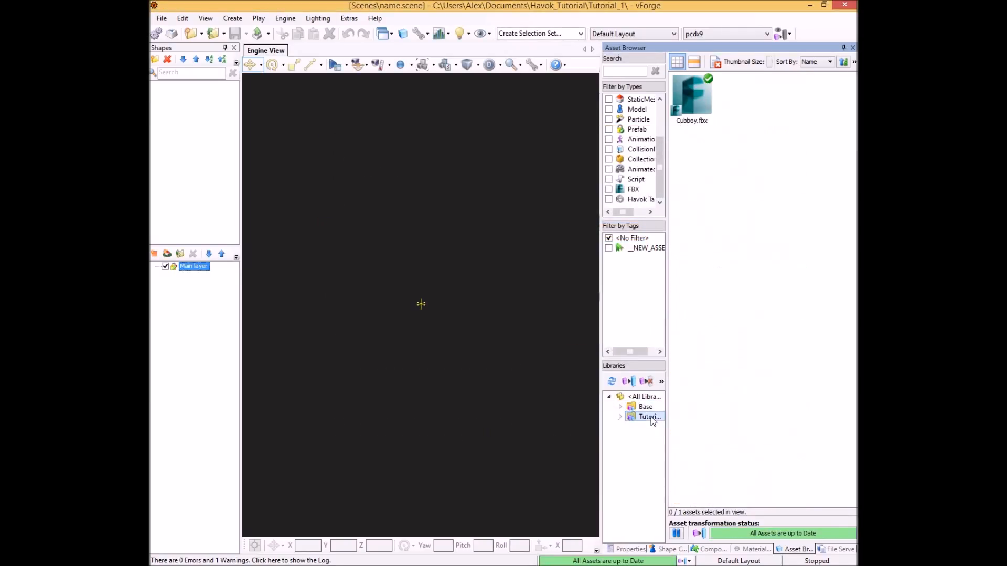
click(699, 103)
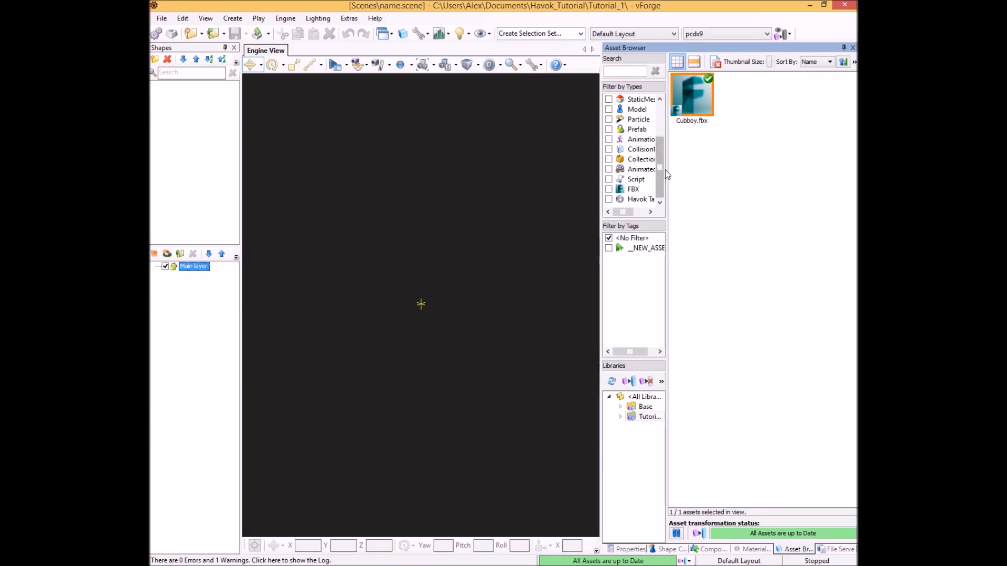
right_click(702, 98)
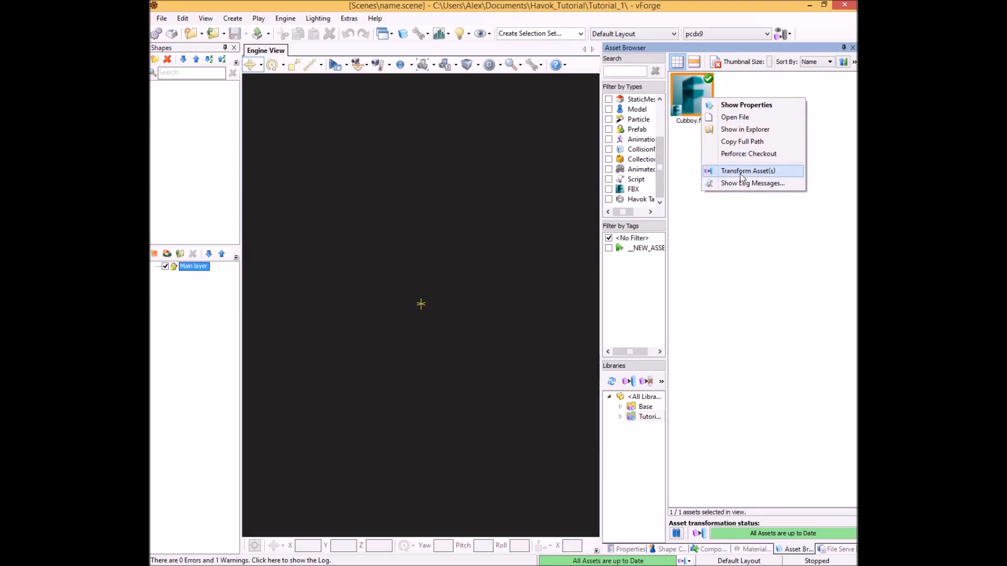
click(694, 98)
double_click(693, 98)
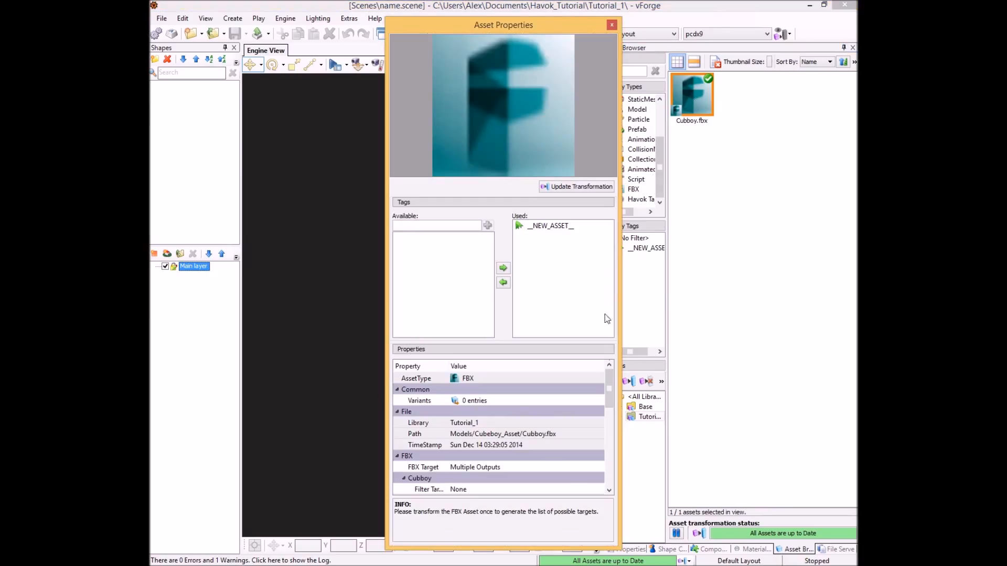
Change the FBX Target of Cubboy.fbx to None and accept resetting its output targets.
drag(612, 405, 610, 422)
click(560, 390)
click(560, 390)
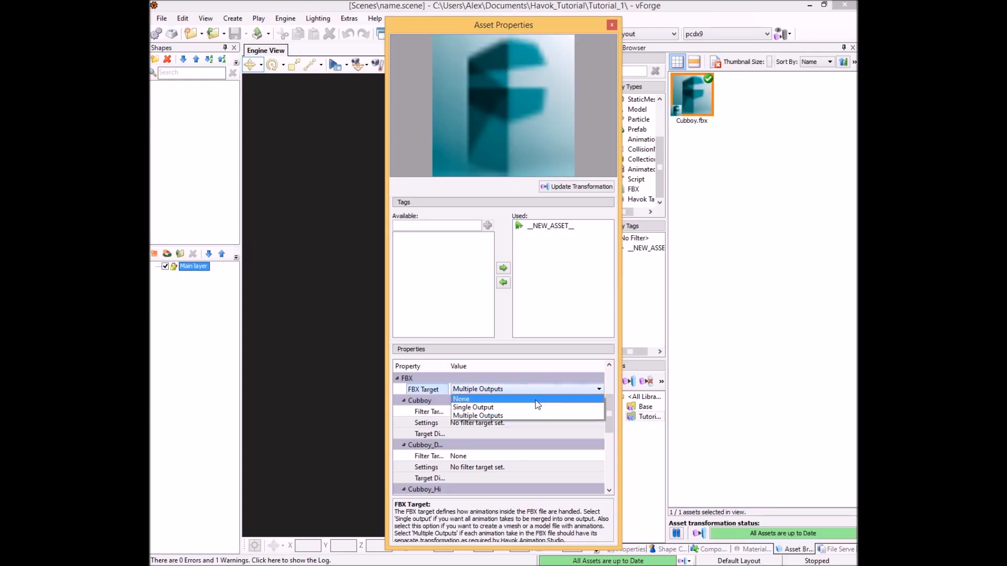
click(540, 404)
click(561, 298)
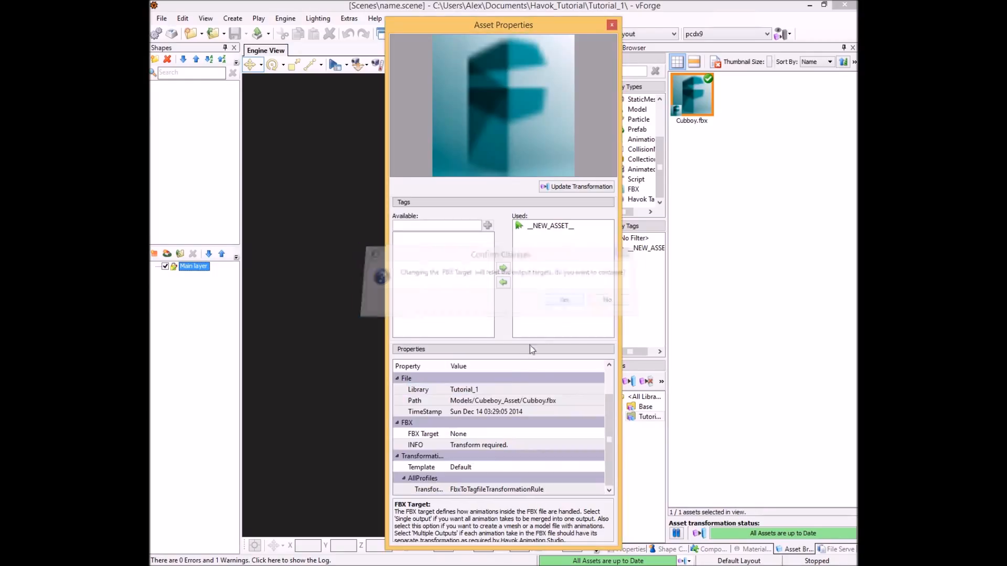
Set the FBX Target of Cubboy.fbx to Multiple Outputs and update its transformation to generate the output list.
click(513, 435)
click(514, 434)
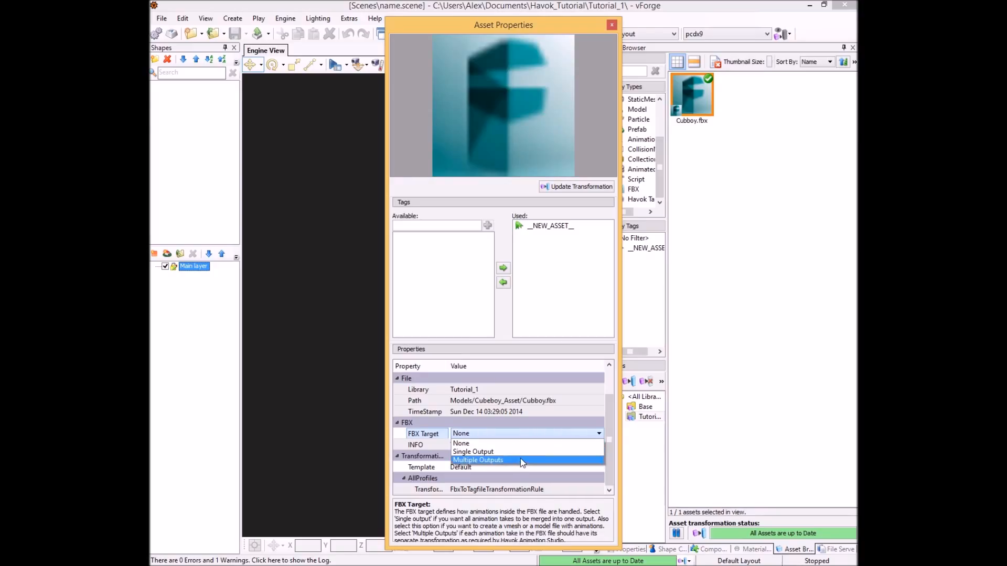
click(521, 460)
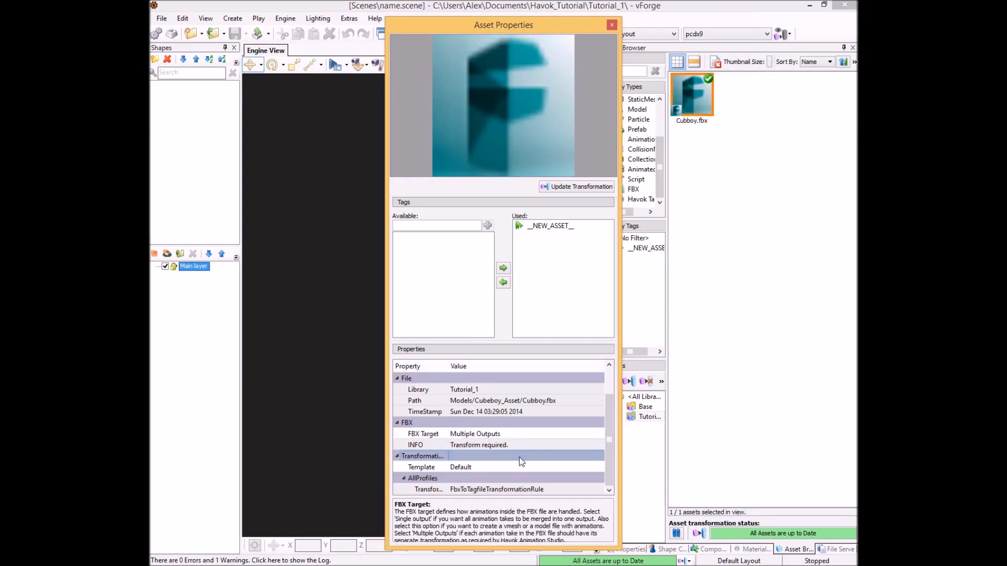
click(576, 187)
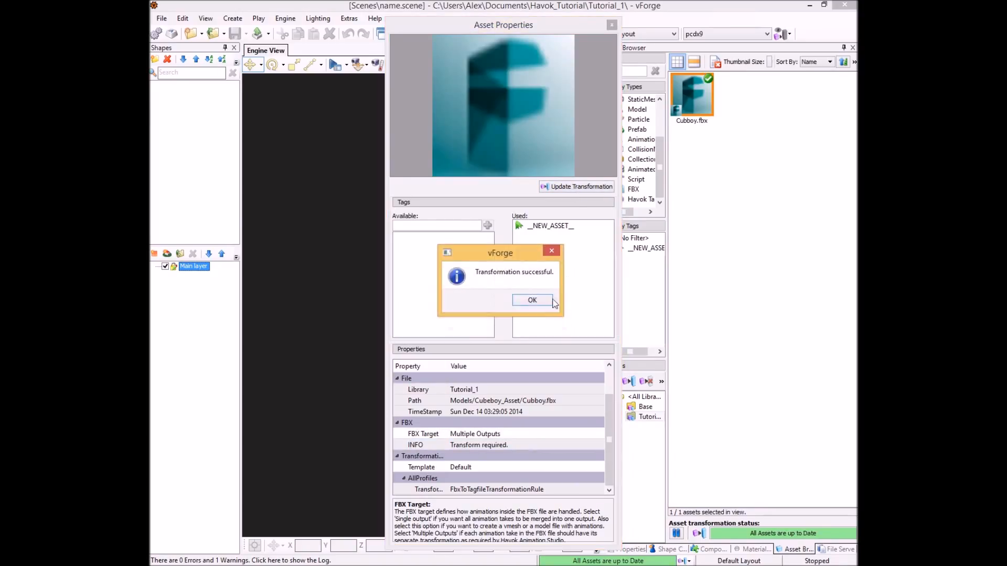
click(538, 301)
Look through the generated Cubboy outputs and set the Filter Target of the Cubboy_D... output to Character Asset.
drag(612, 404, 610, 418)
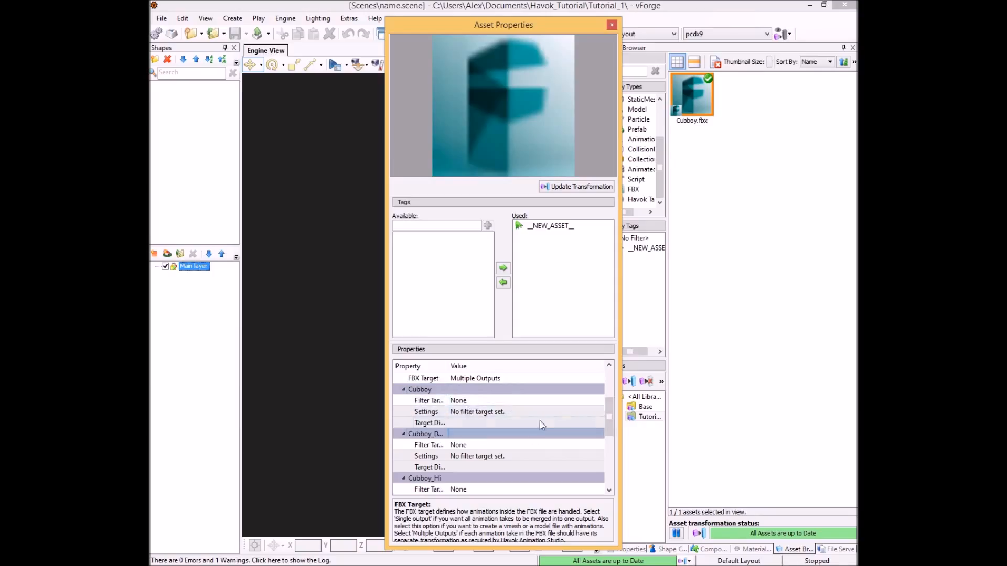
click(454, 402)
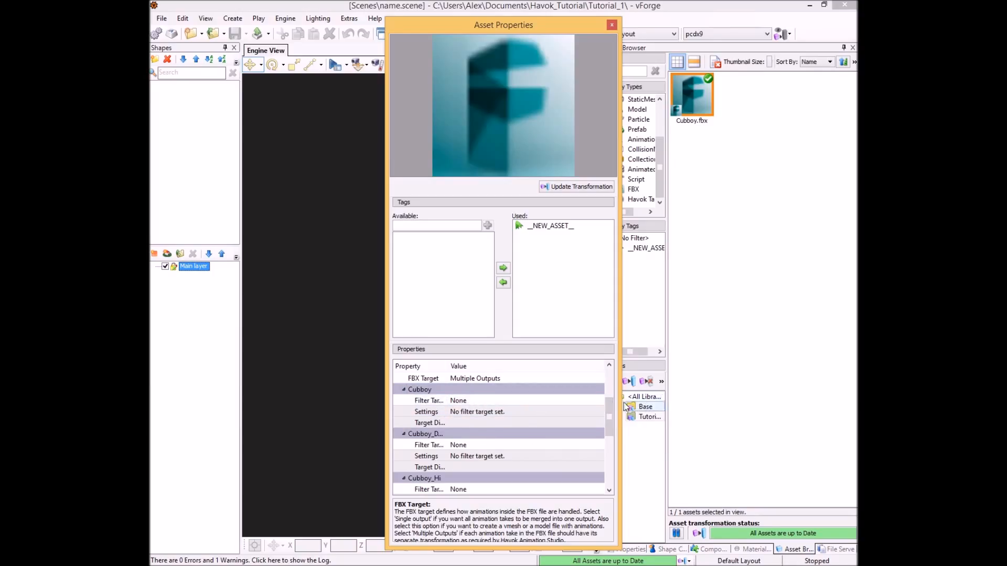
mouse_move(608, 408)
mouse_down()
mouse_move(603, 448)
mouse_move(611, 415)
mouse_up()
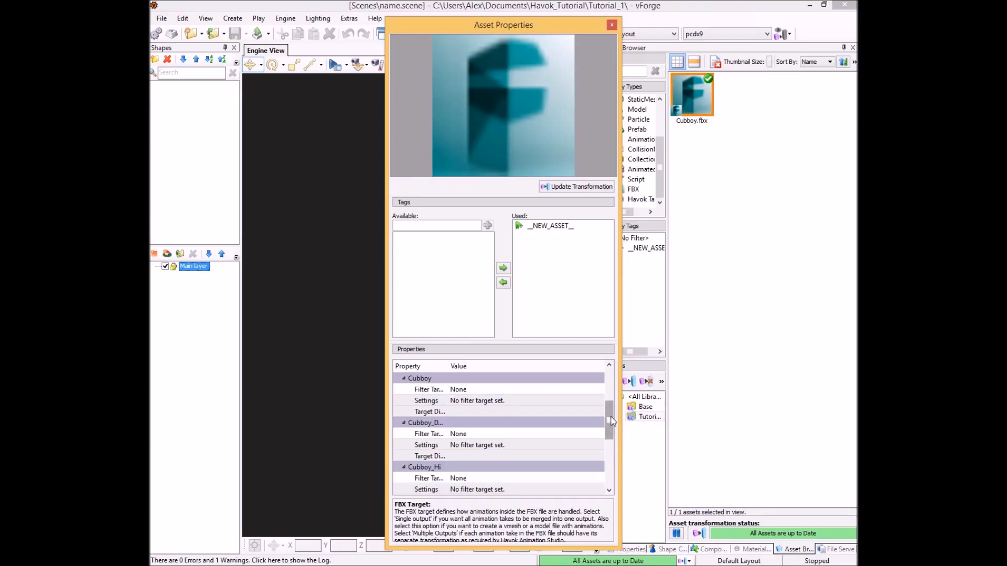
drag(611, 419, 612, 416)
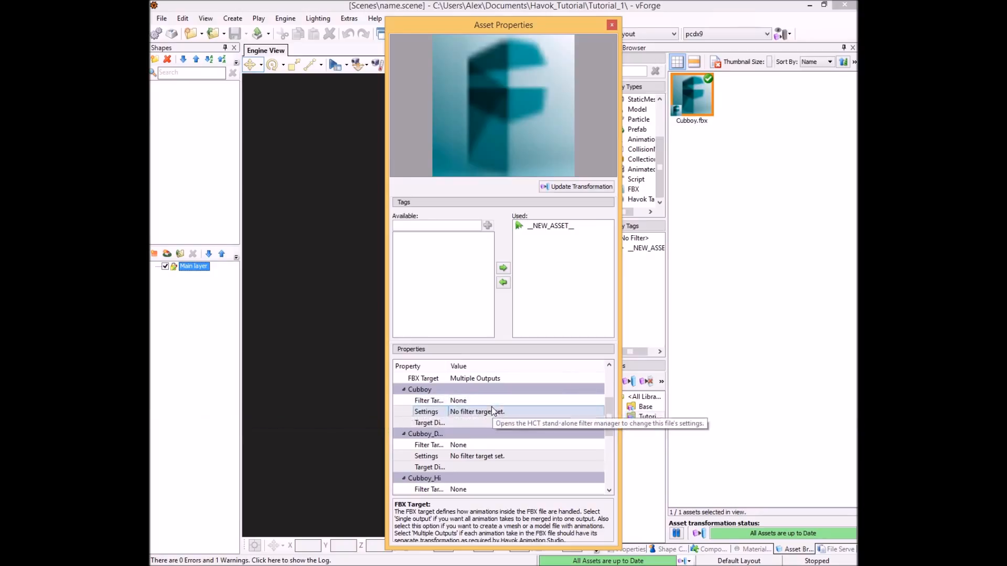
scroll(521, 416, up, 3)
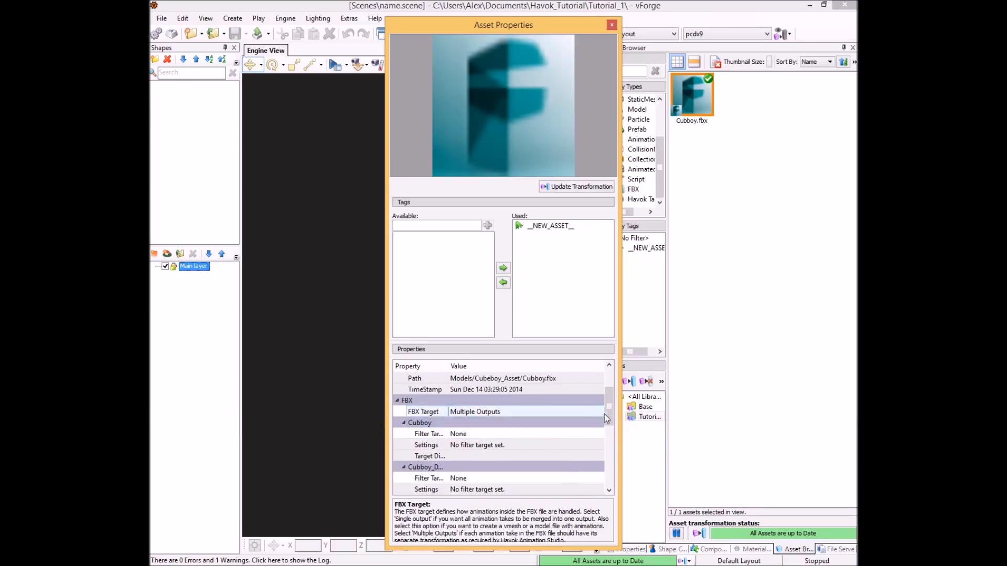
mouse_move(612, 417)
mouse_down()
mouse_move(610, 451)
mouse_move(603, 435)
mouse_up()
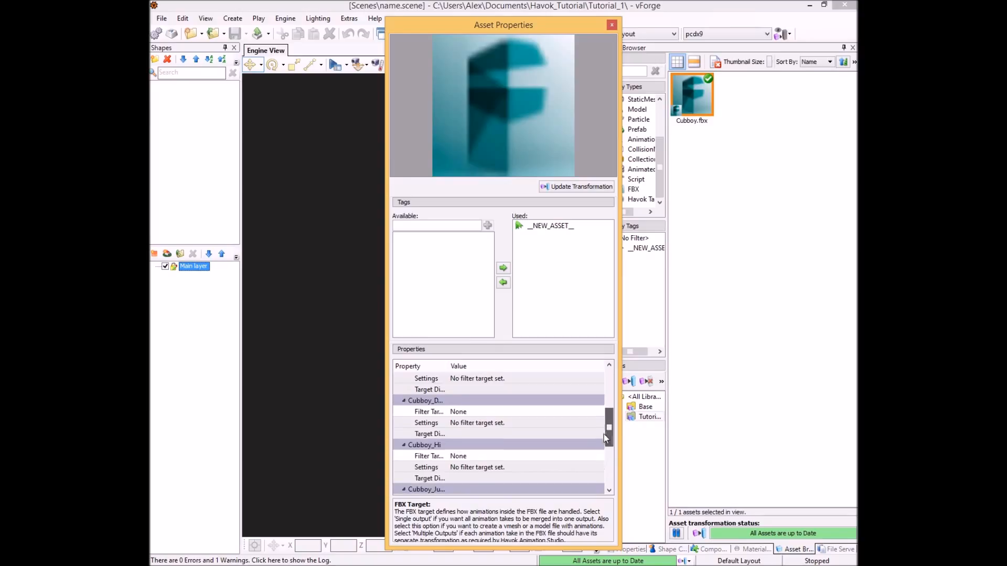
click(437, 401)
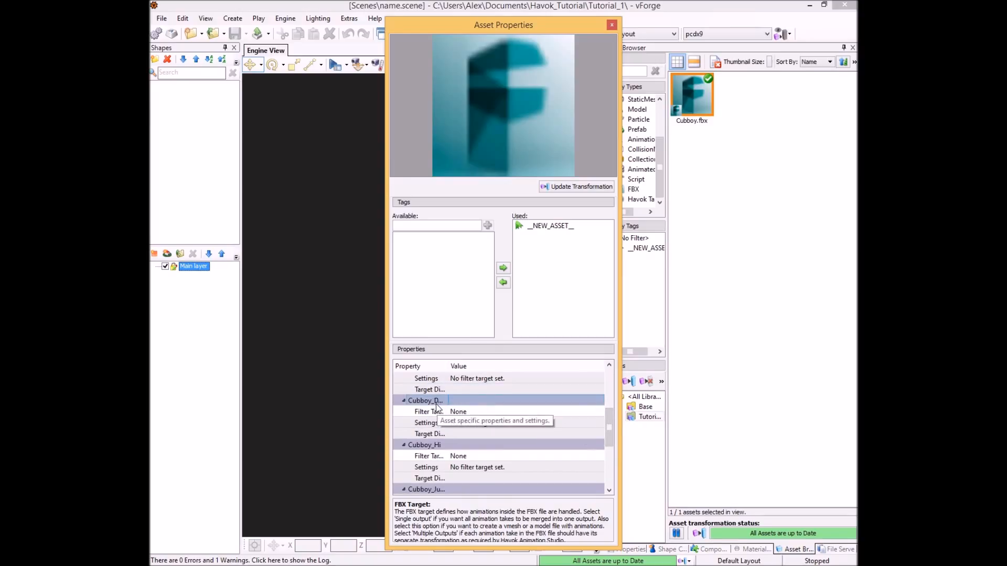
click(497, 412)
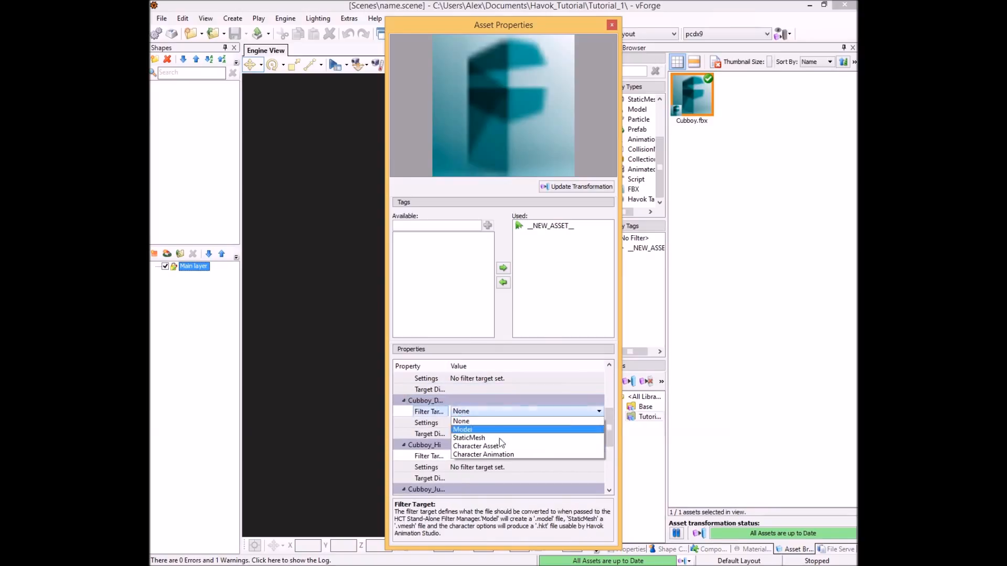
click(499, 446)
Open the Cubboy_D... output's settings in the Filter Manager and inspect its Process Vision Data and Write to Platform filters.
click(529, 423)
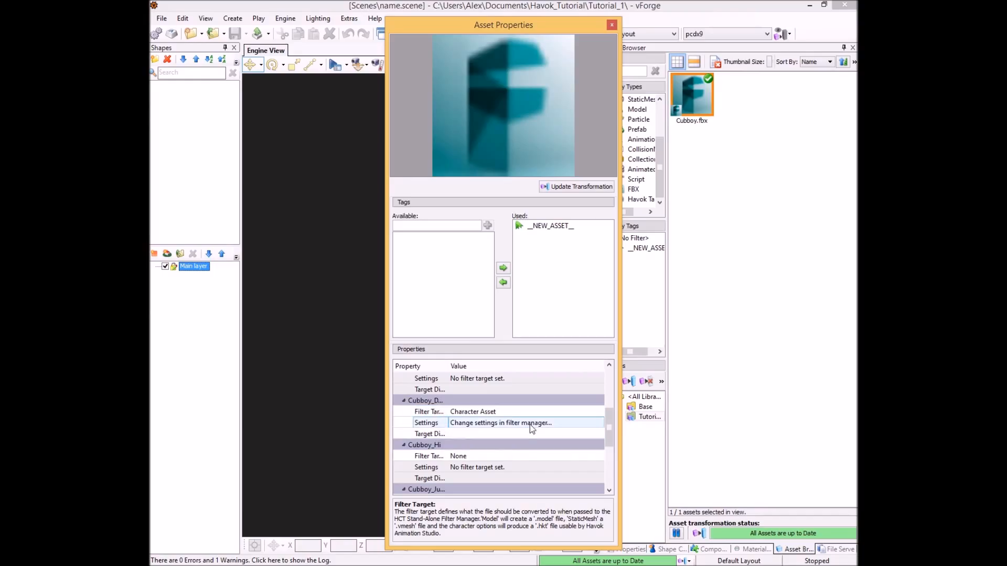
click(598, 423)
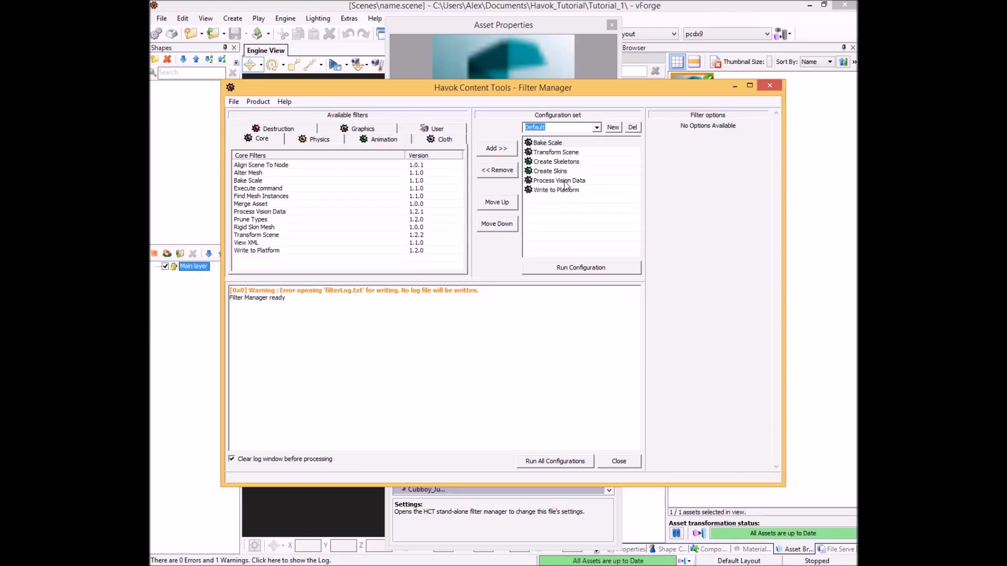
click(565, 182)
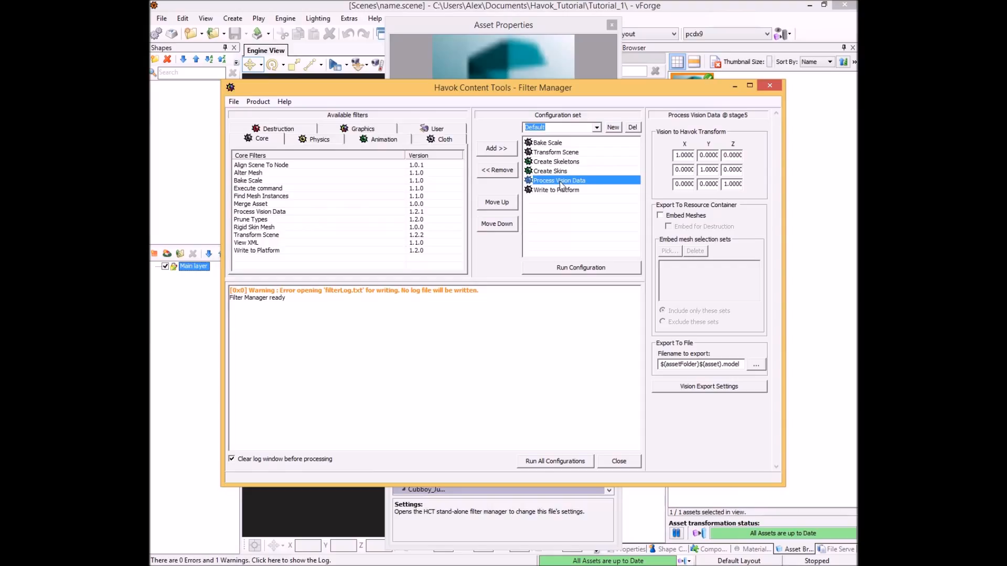
click(561, 190)
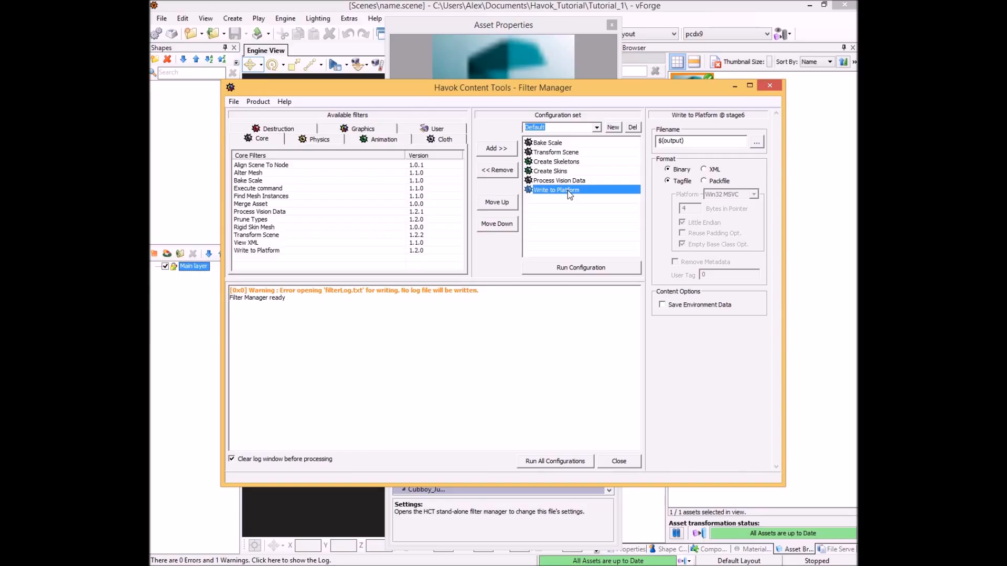
Set the Process Vision Data export file to Cubeboy.model in the Cubeboy_Asset folder, then close the Filter Manager, saving the configuration changes.
click(576, 181)
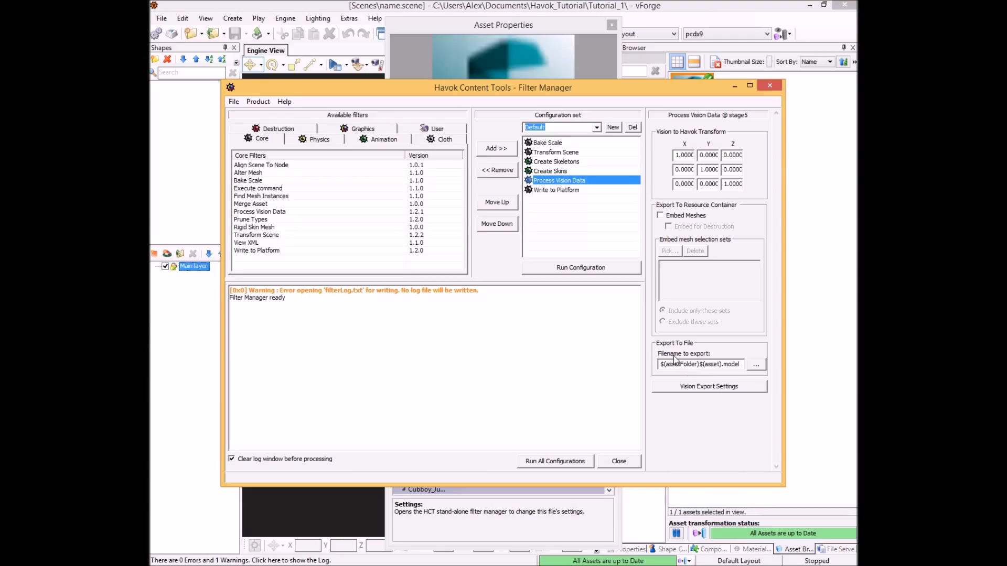
click(756, 364)
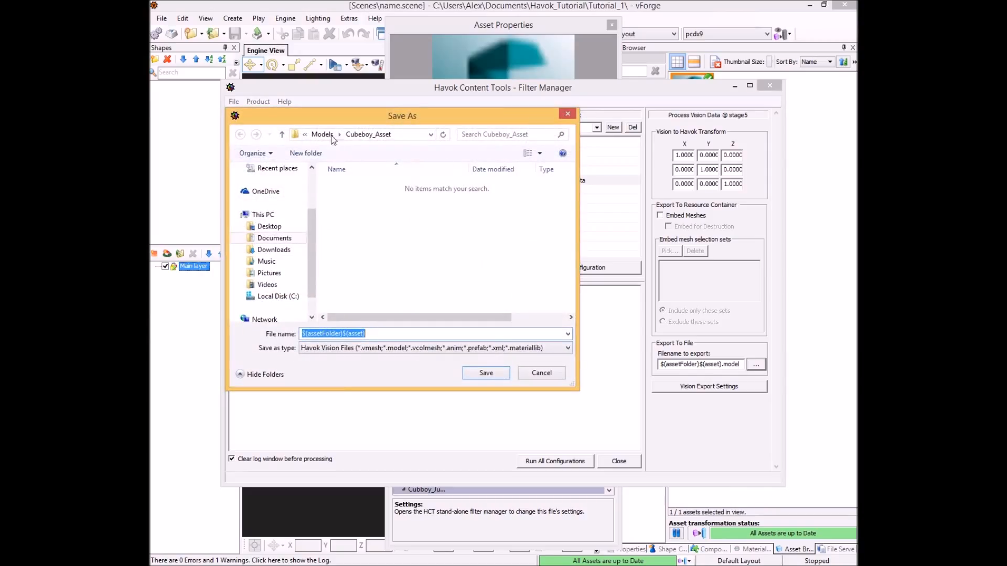
click(356, 136)
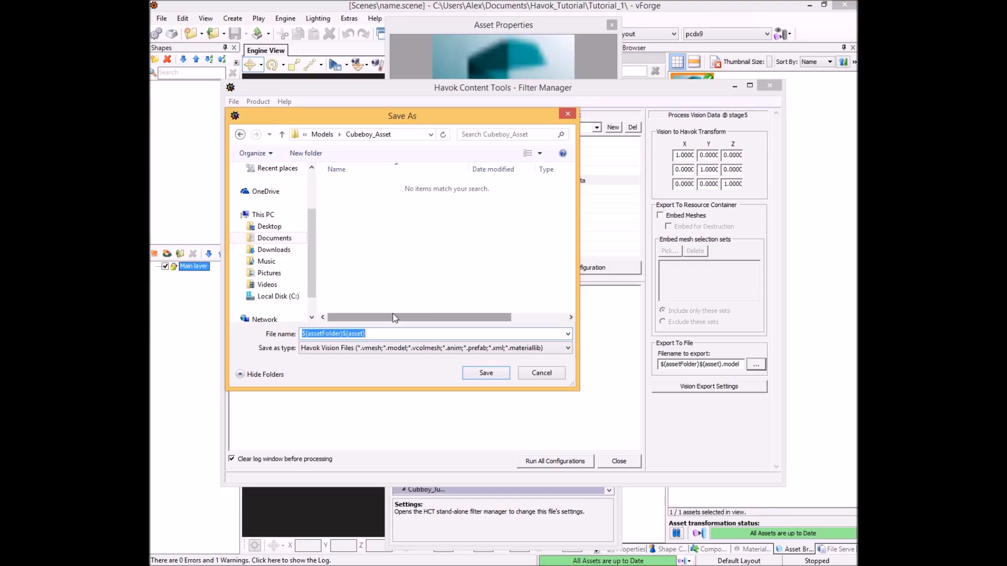
text(Cubeboy.model)
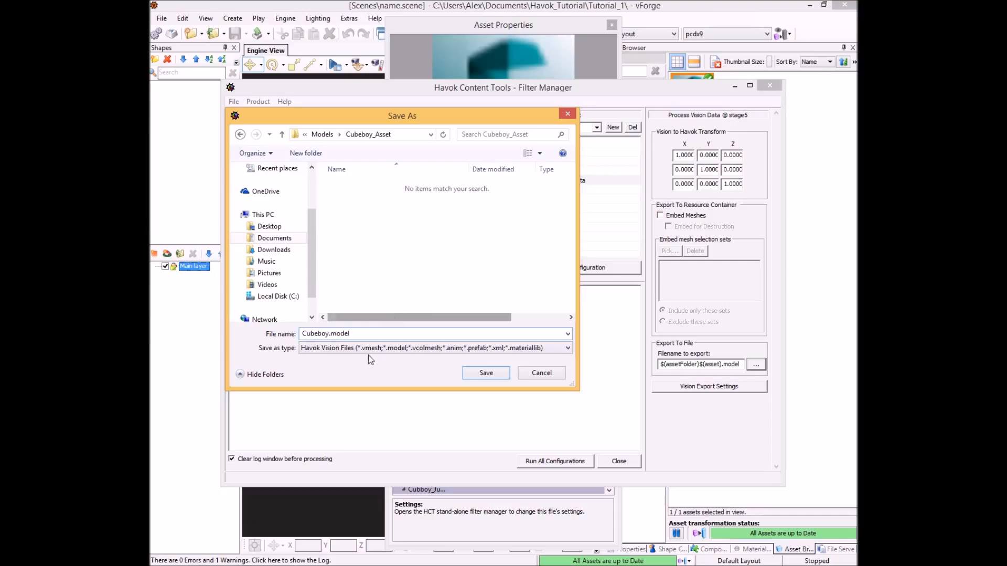
click(485, 373)
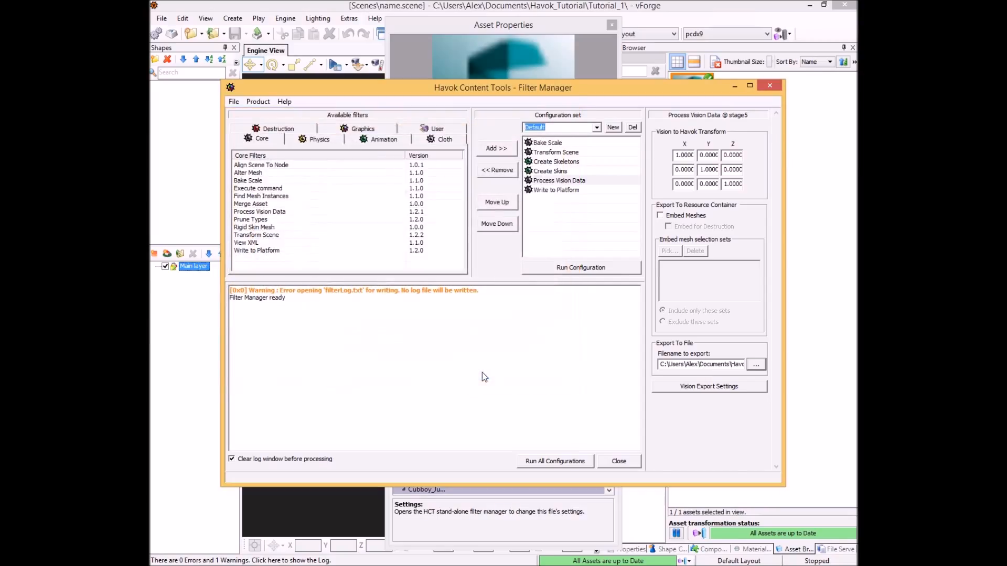
click(769, 86)
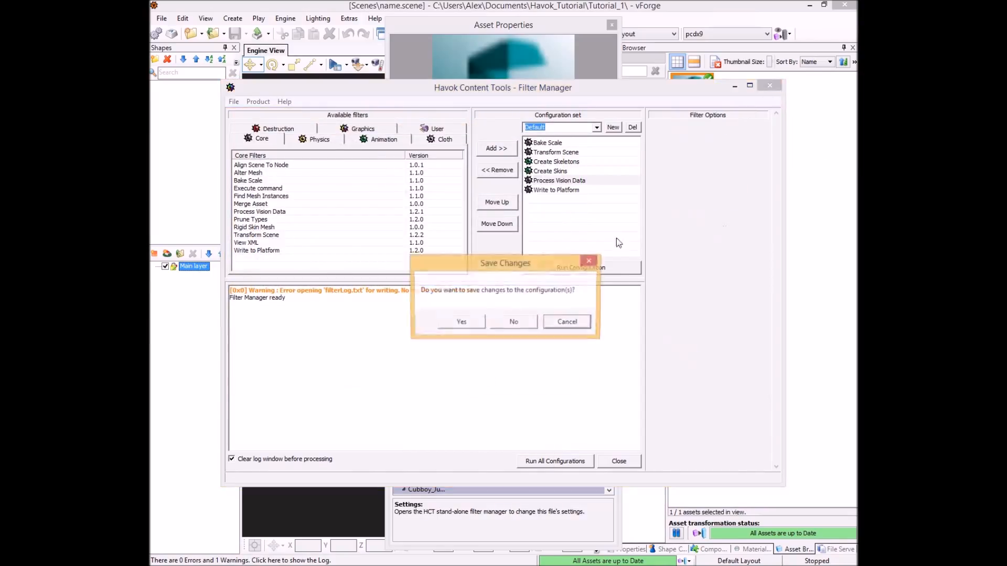
click(460, 322)
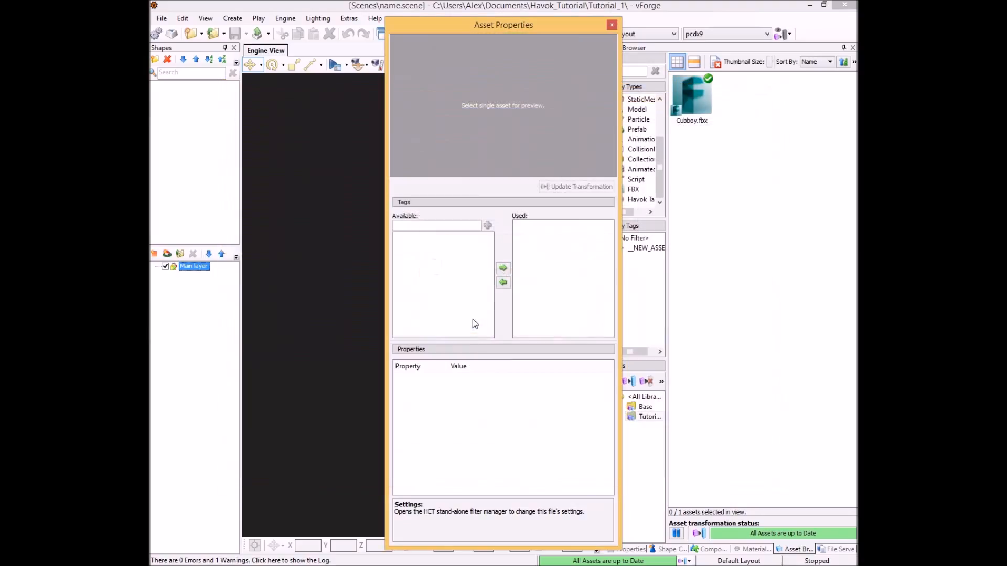
Reopen the asset properties of Cubboy.fbx and review the Cubboy_Hi, Cubboy_Ju... and Cubboy_N... animation outputs.
click(611, 25)
double_click(703, 98)
drag(613, 403, 615, 448)
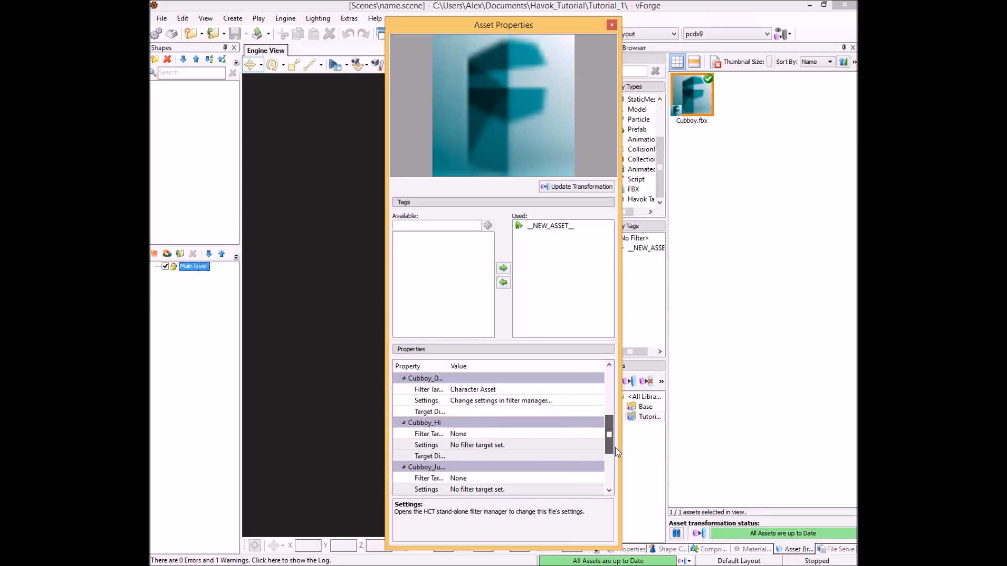
drag(616, 445, 617, 456)
click(442, 391)
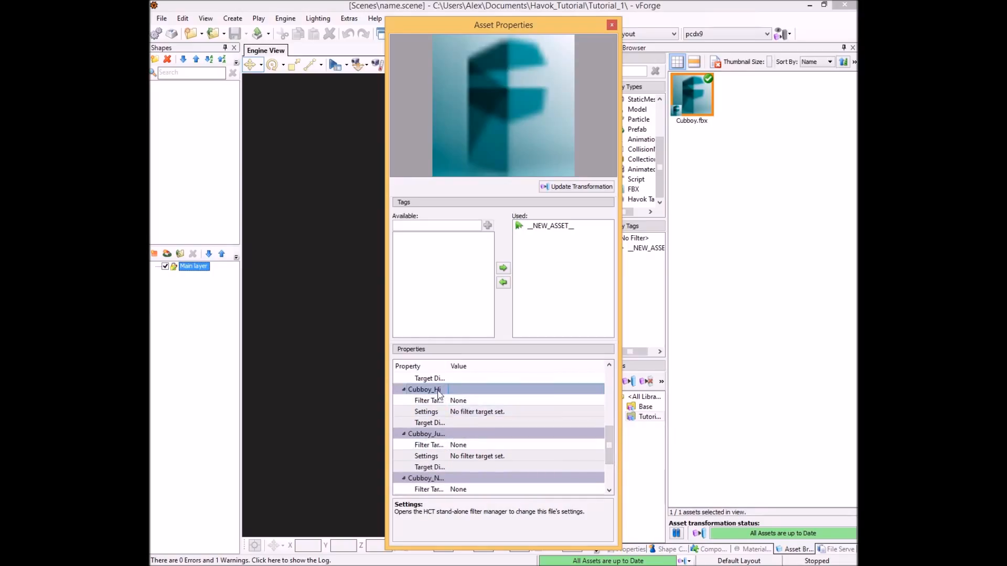
click(443, 434)
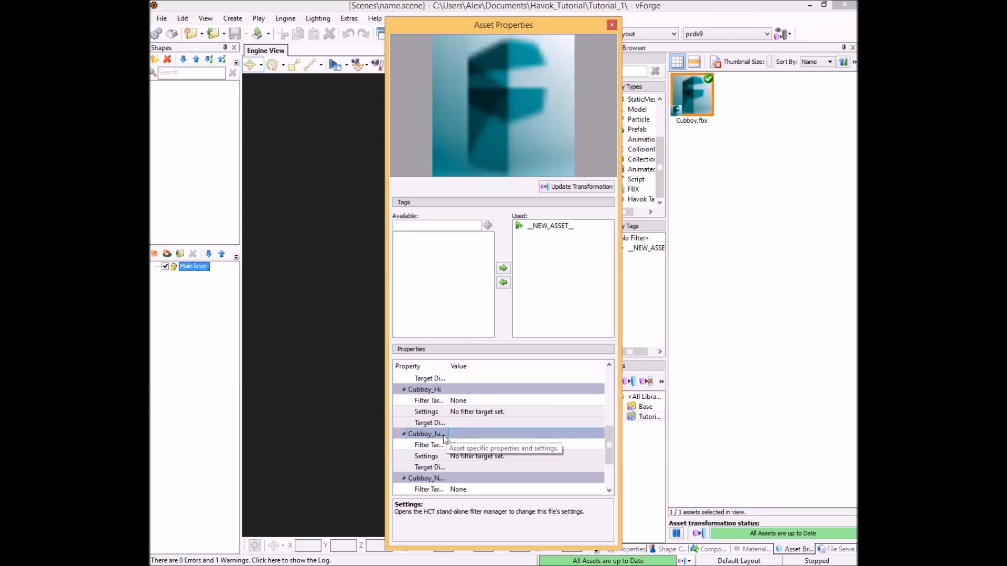
click(440, 479)
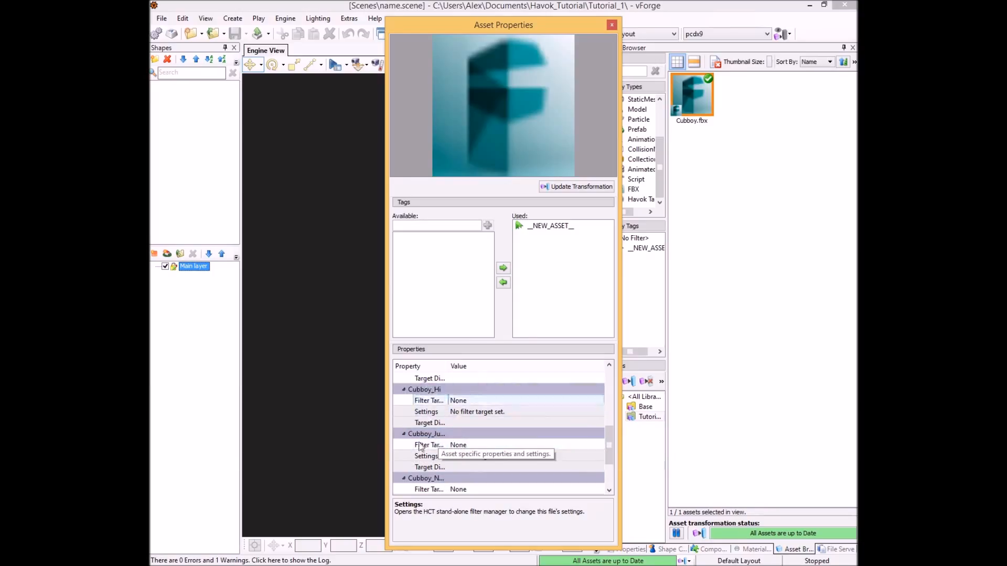
click(410, 390)
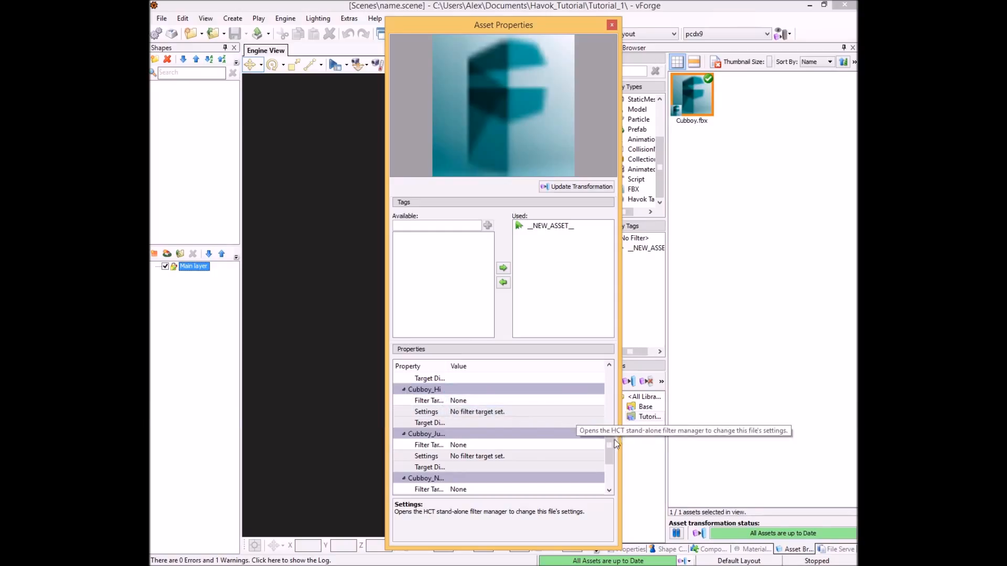
Set the Filter Target of the Cubboy_Hi output to Character Animation.
mouse_move(610, 446)
mouse_down()
mouse_move(610, 456)
mouse_move(611, 446)
mouse_up()
click(487, 402)
click(487, 403)
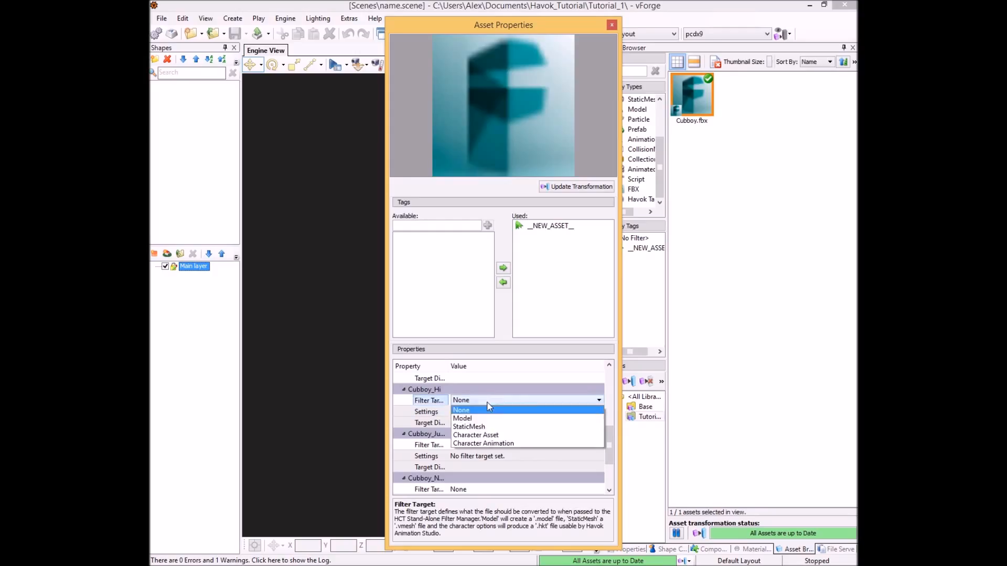
click(492, 444)
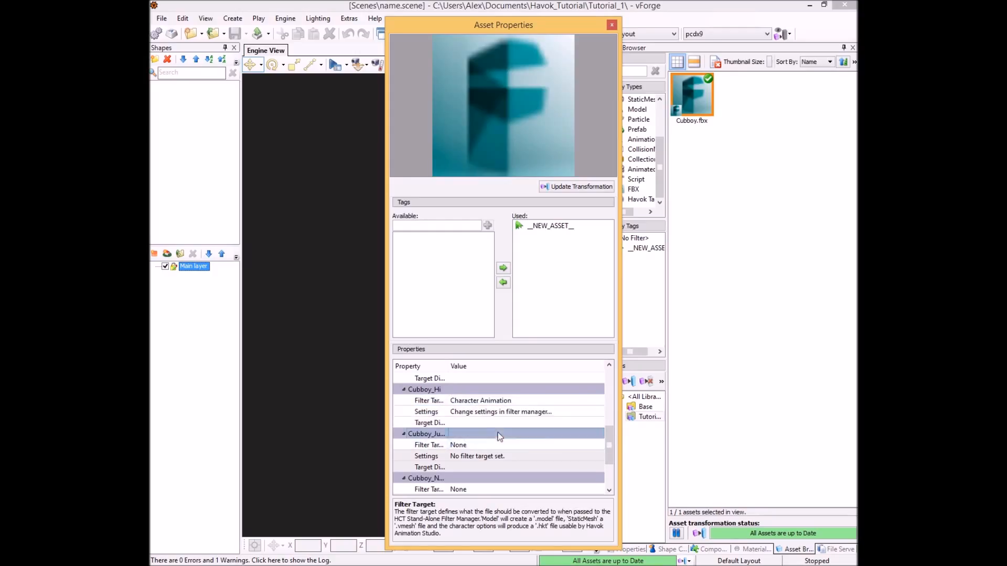
Set the Filter Target of the Cubboy_Ju... output to Character Animation.
scroll(483, 435, down, 1)
click(450, 402)
click(482, 413)
click(481, 413)
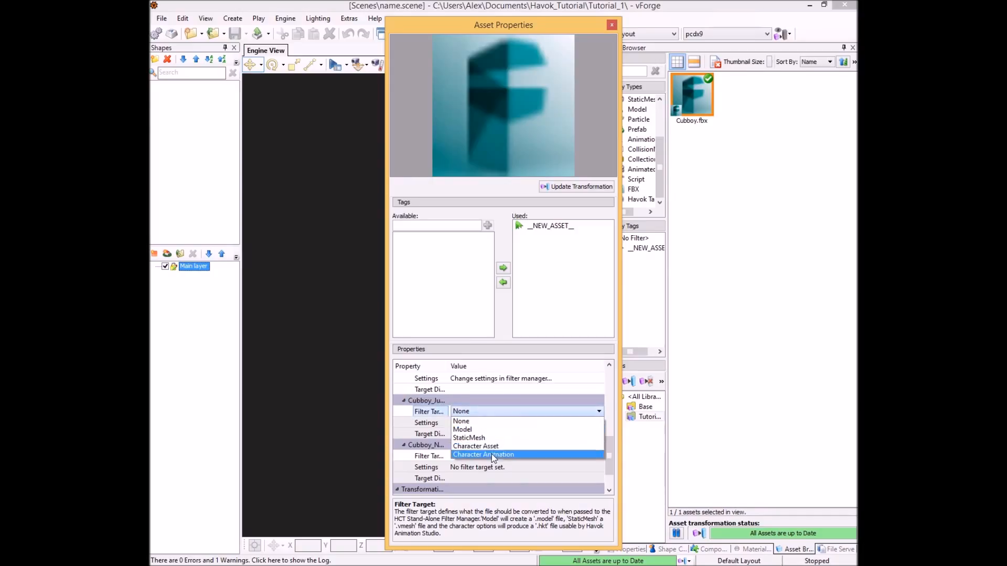
click(492, 454)
Set the Filter Target of the Cubboy_N... output to Character Animation and check the settings of the animation outputs.
scroll(492, 448, down, 1)
click(483, 444)
click(482, 423)
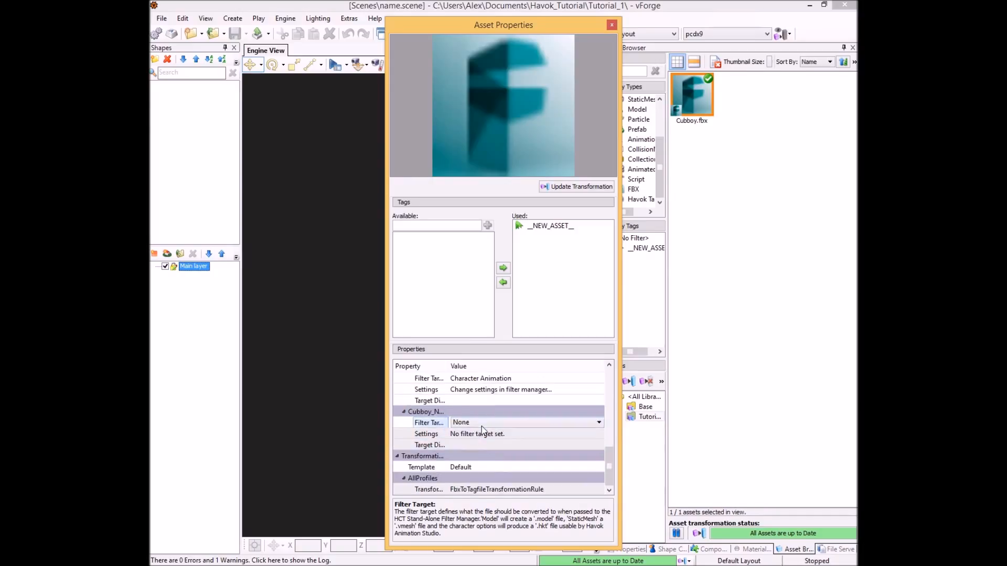
click(483, 423)
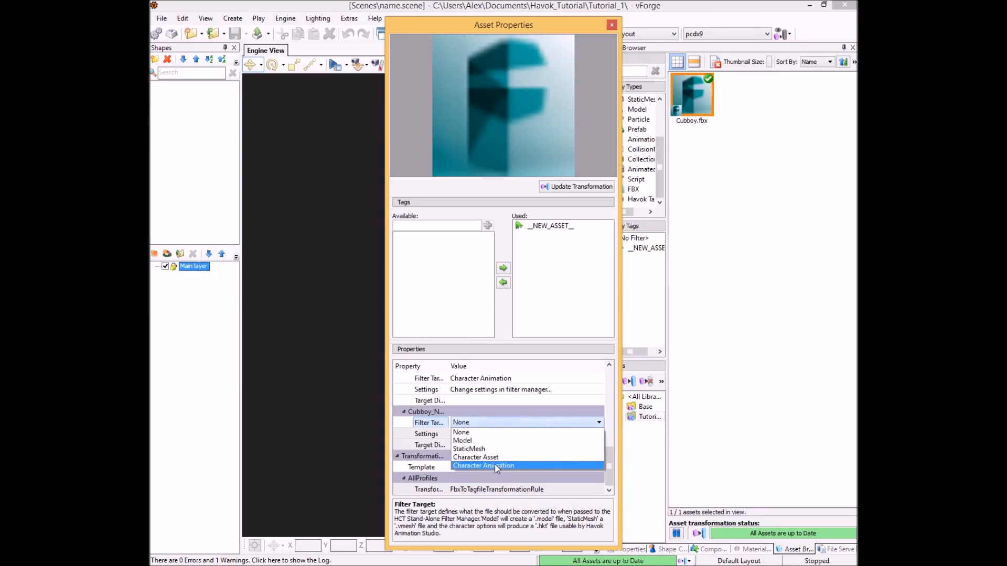
click(495, 467)
scroll(498, 462, up, 1)
click(445, 400)
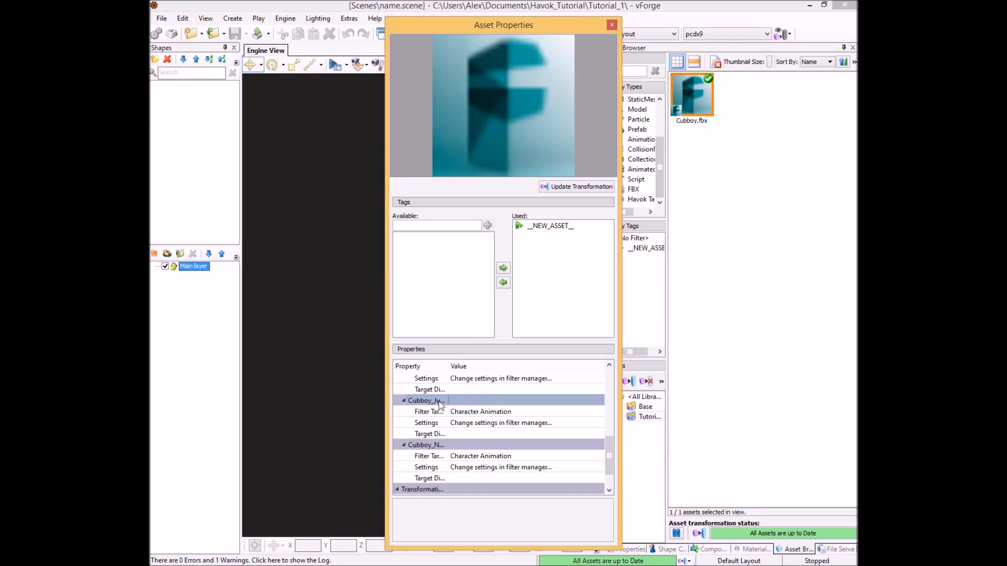
scroll(511, 430, down, 1)
click(520, 434)
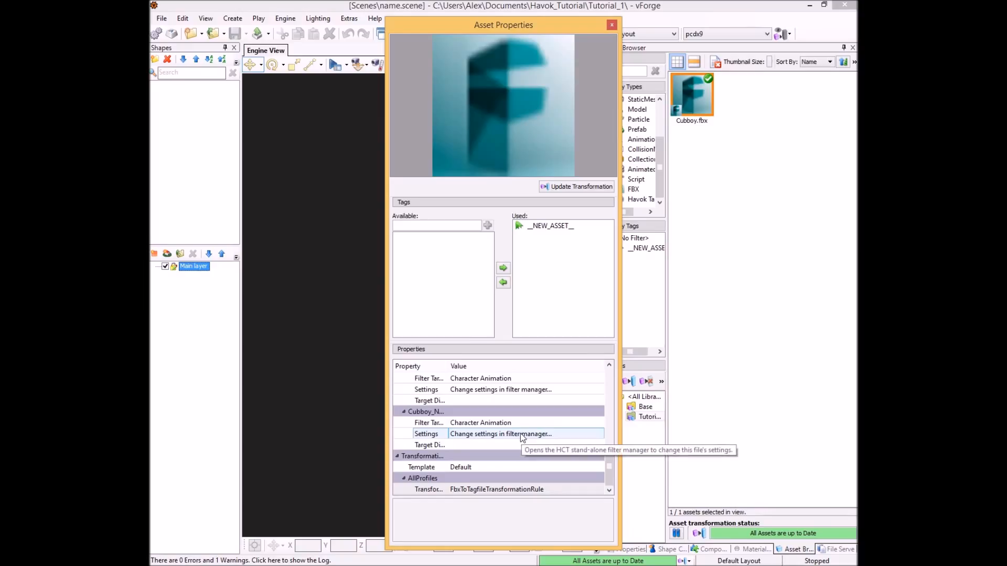
Update the transformation of Cubboy.fbx, dismiss the message and close its asset properties.
click(578, 187)
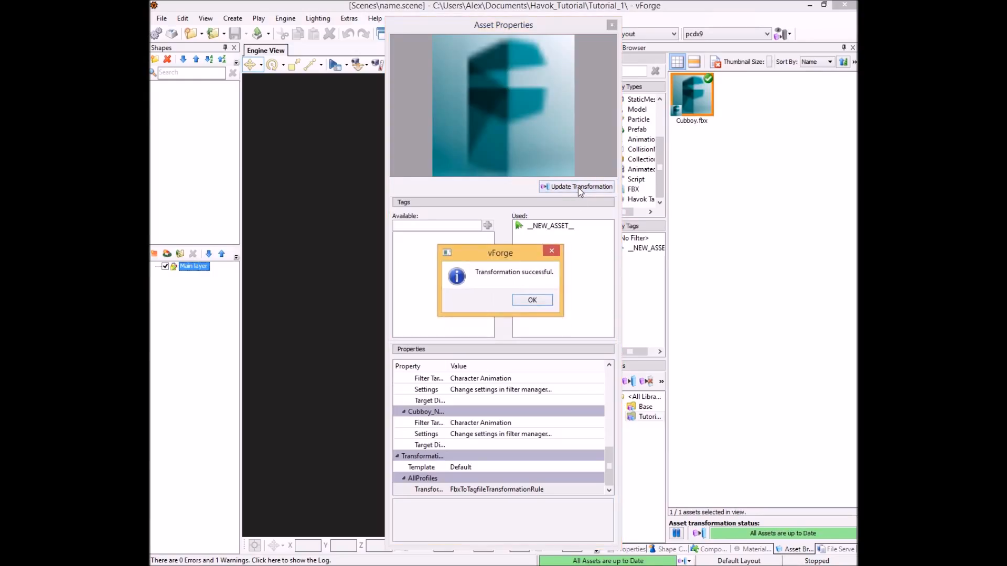
click(540, 301)
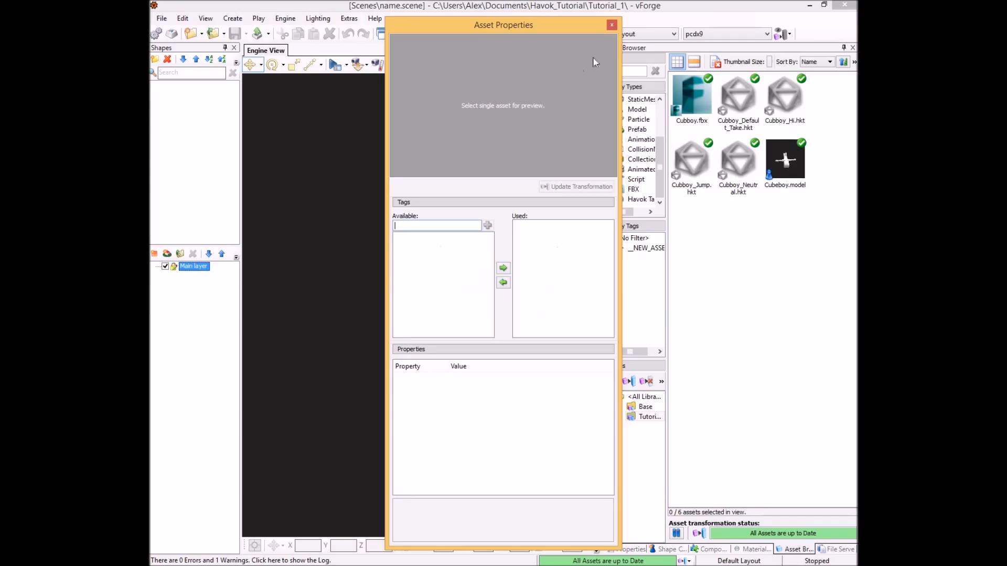
click(614, 25)
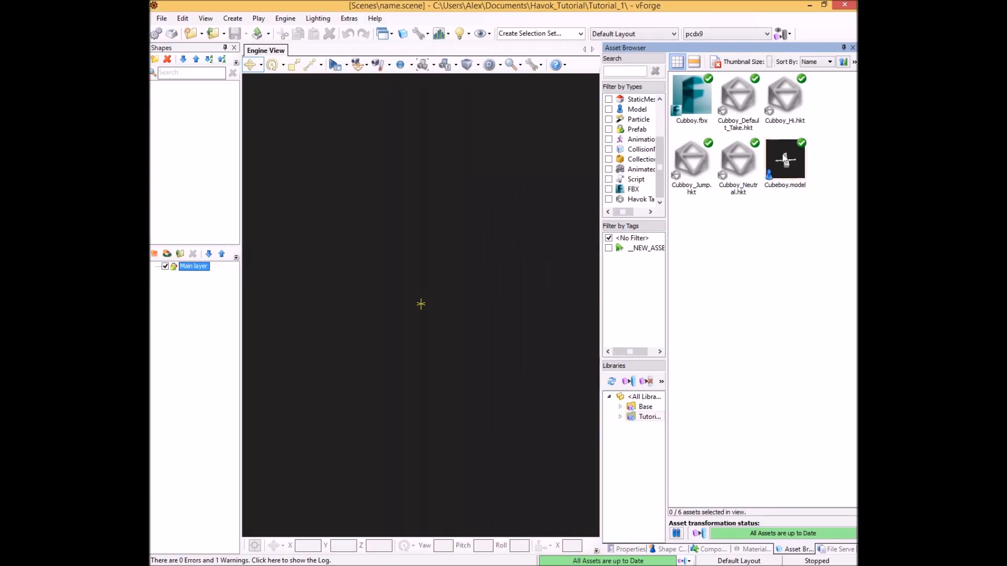
Look over the Cubeboy.model asset and the Default_Take, Hi, Jump and Neutral .hkt files in the Asset Browser.
click(772, 164)
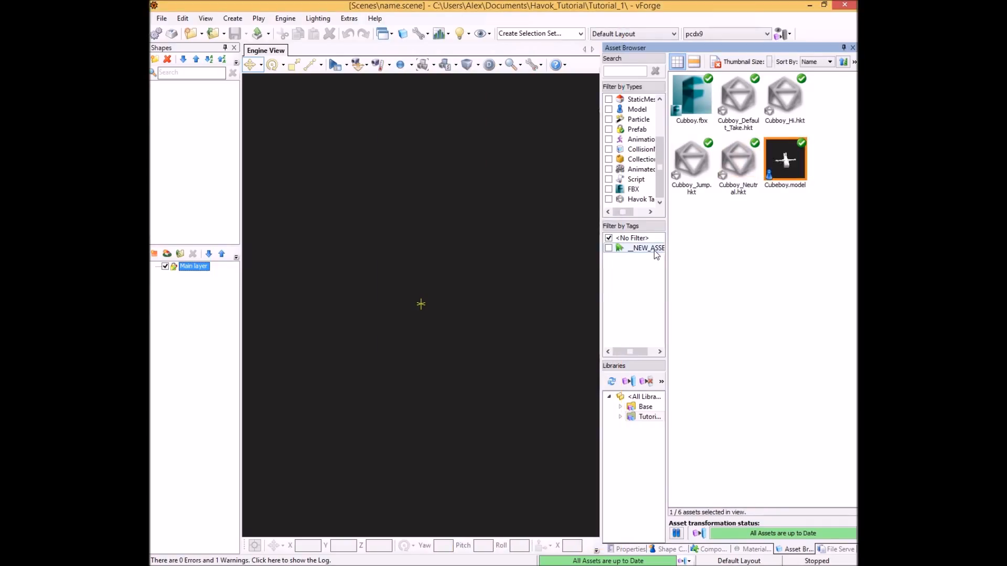
click(739, 96)
click(796, 108)
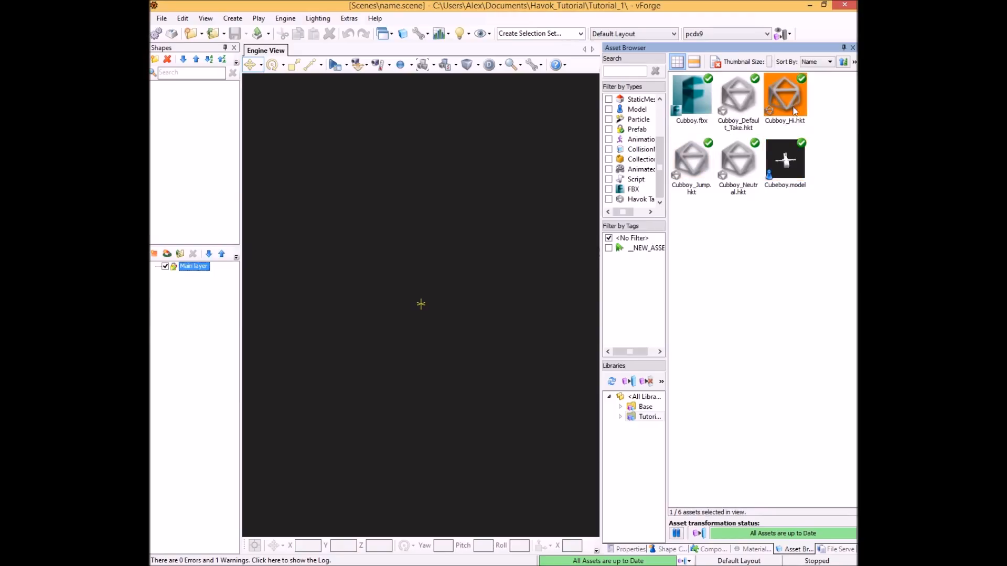
click(748, 109)
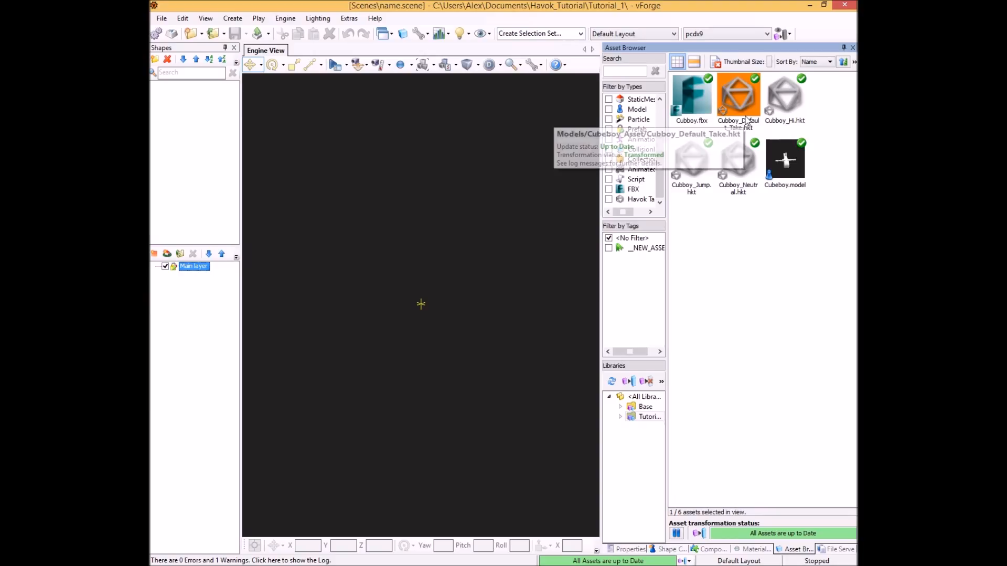
click(785, 109)
click(692, 160)
click(735, 166)
click(785, 97)
click(692, 158)
click(737, 160)
click(780, 103)
click(693, 155)
click(736, 160)
click(784, 97)
click(692, 158)
click(733, 159)
click(781, 102)
click(692, 157)
click(737, 160)
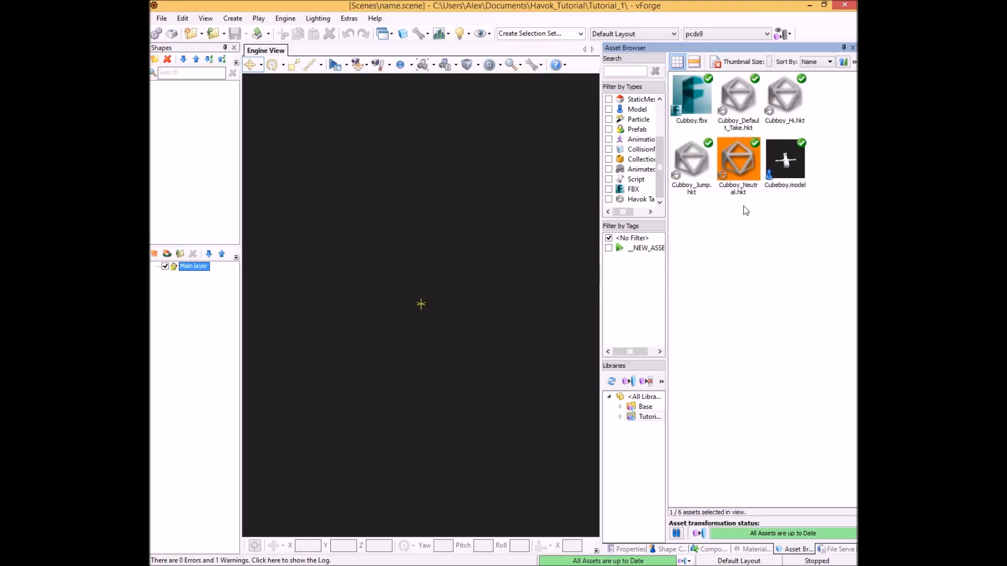
click(787, 173)
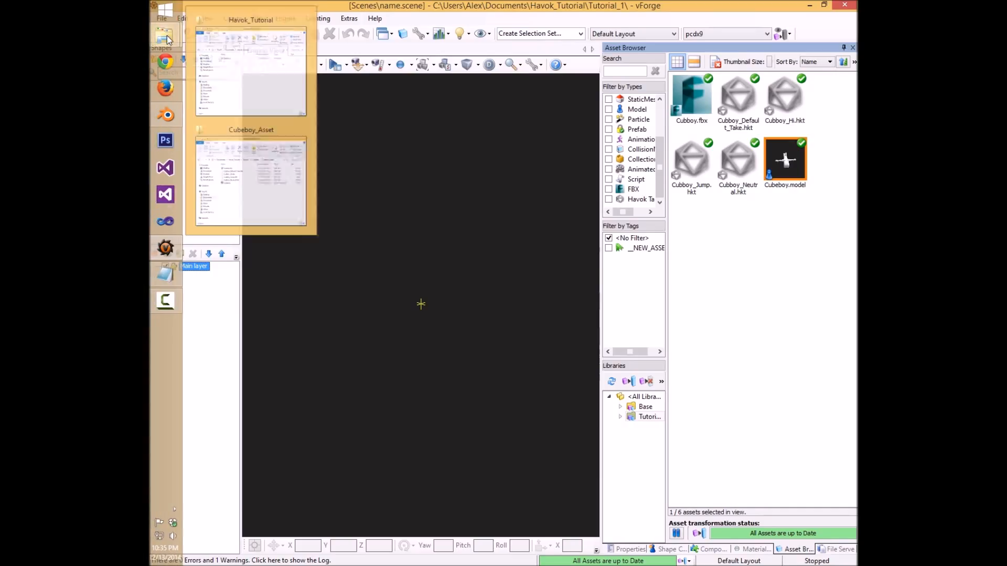
Show the tutorial library in Explorer, open Models > Cubeboy_Asset and select the Cubeboy model file.
right_click(649, 416)
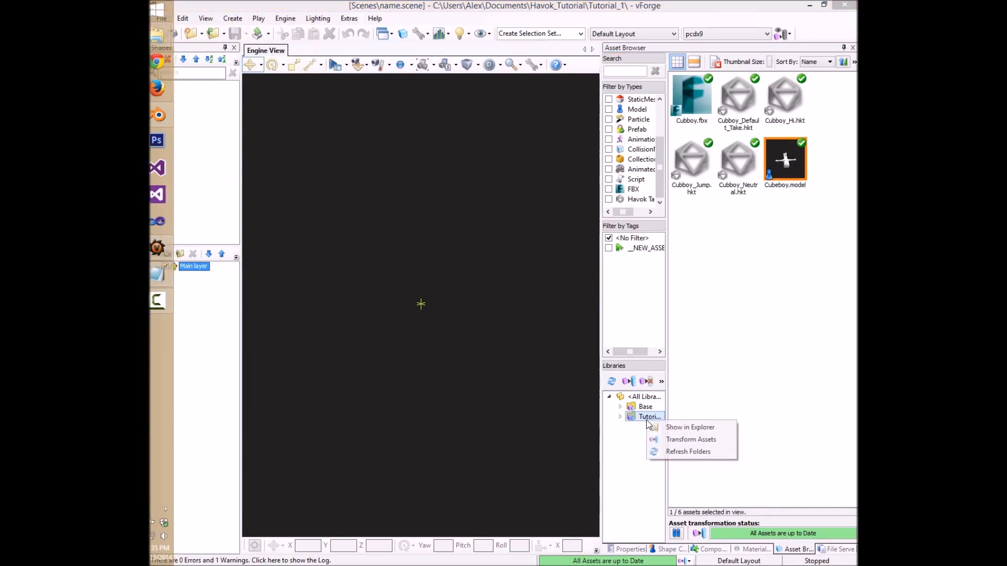
click(681, 429)
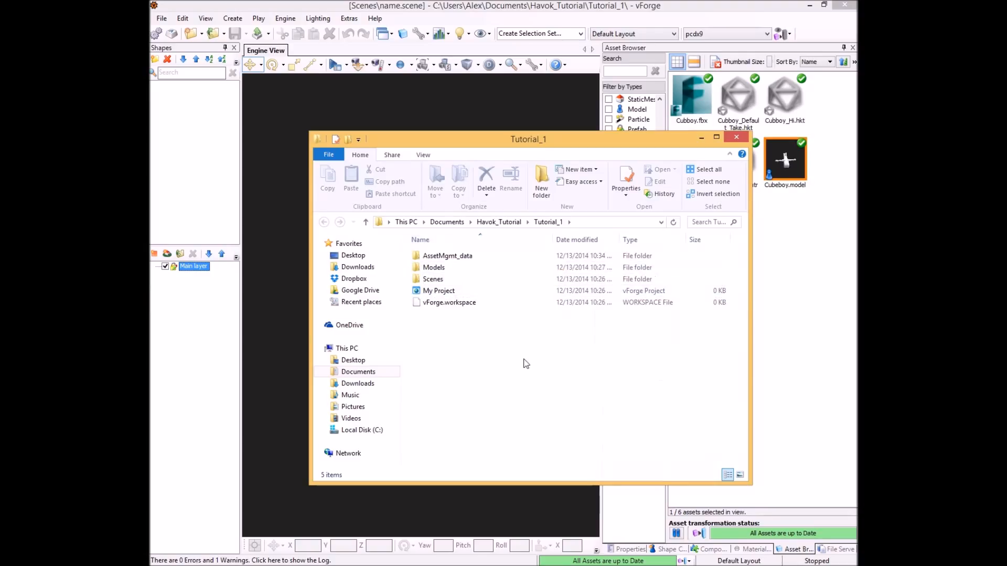
double_click(450, 269)
double_click(450, 269)
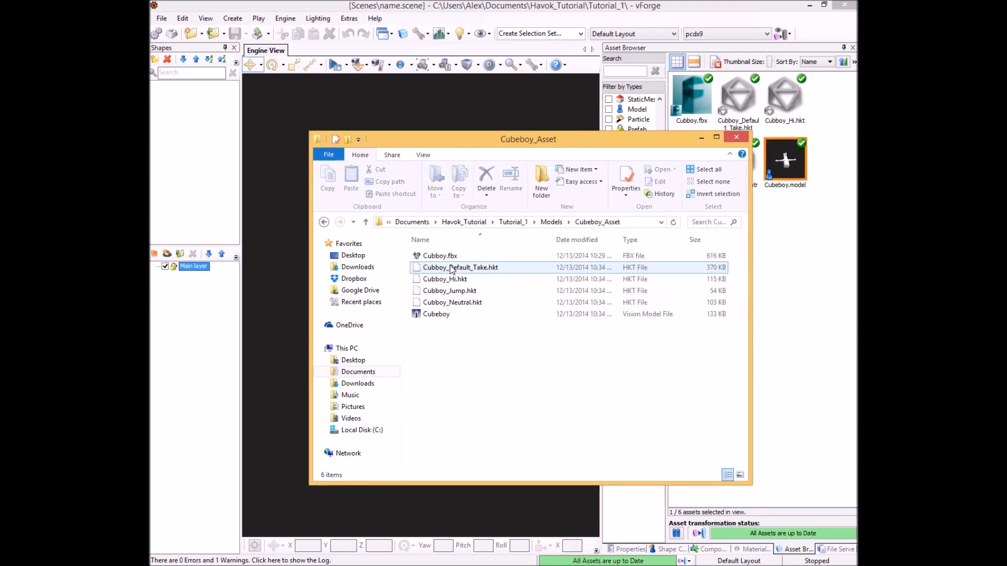
click(471, 313)
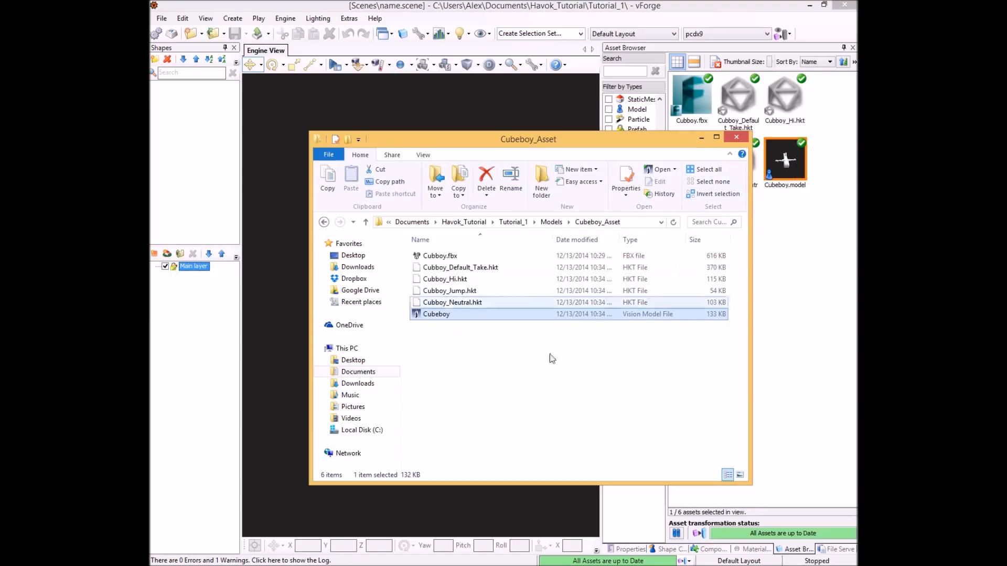
Open the Cubeboy model in vModelViewer and inspect the whole character from a distance and from a low angle.
double_click(454, 314)
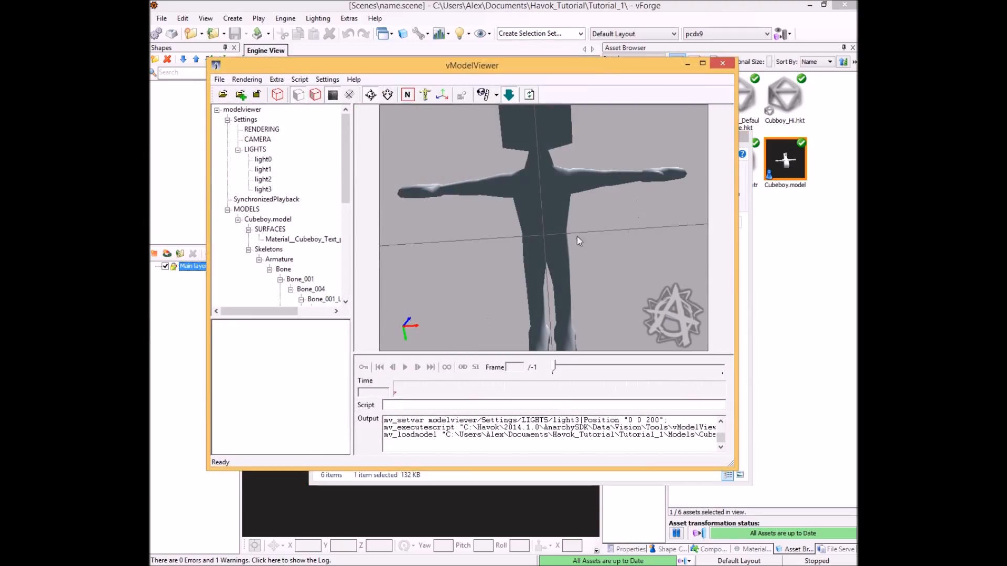
mouse_move(546, 239)
mouse_down()
mouse_move(564, 249)
mouse_move(547, 236)
mouse_up()
right_drag(547, 238, 546, 278)
drag(546, 238, 590, 262)
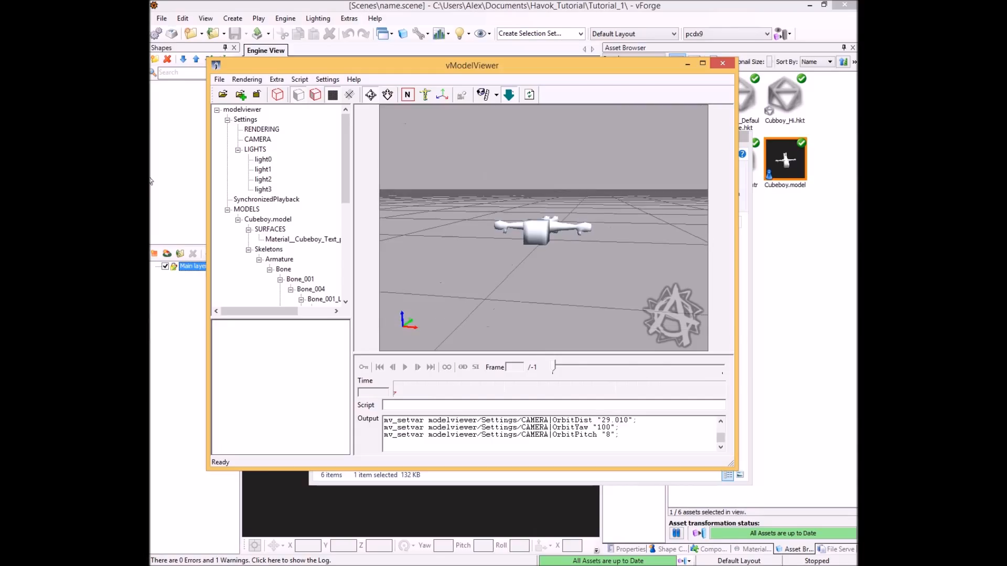
Switch to Blender and view the original Cubeboy character from another angle to compare its orientation.
mouse_move(176, 119)
click(166, 114)
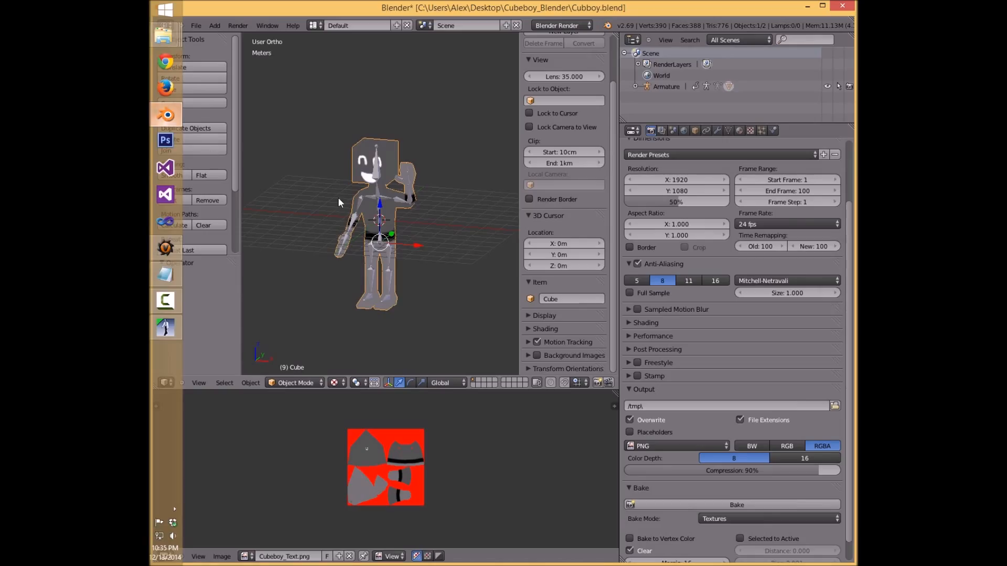
mouse_move(379, 251)
middle_down()
mouse_move(405, 261)
mouse_move(367, 260)
mouse_move(397, 253)
middle_up()
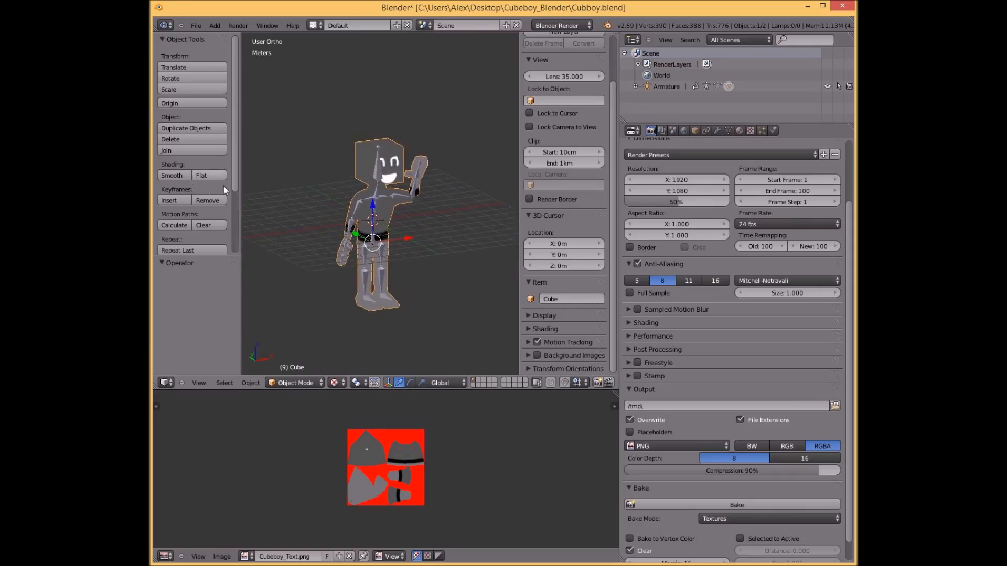
mouse_move(151, 157)
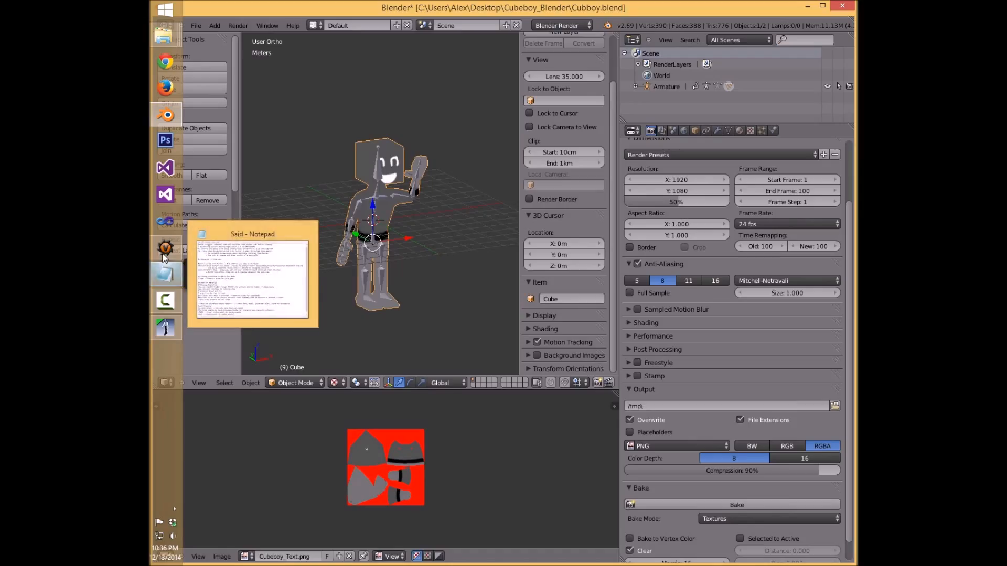
mouse_move(164, 257)
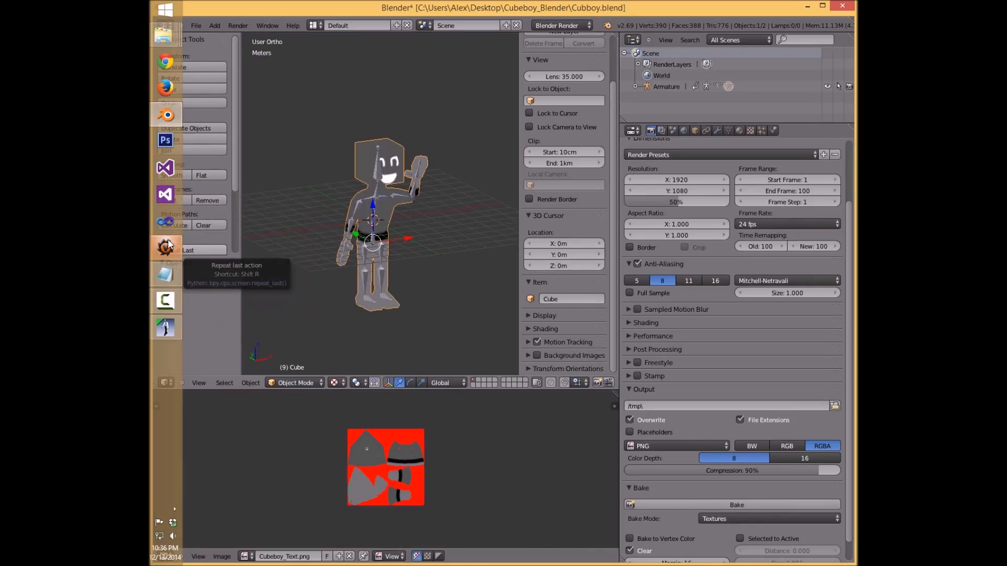
Return to vModelViewer, examine the Cubeboy model's orientation against the ground grid from several angles, and close the viewer.
click(165, 328)
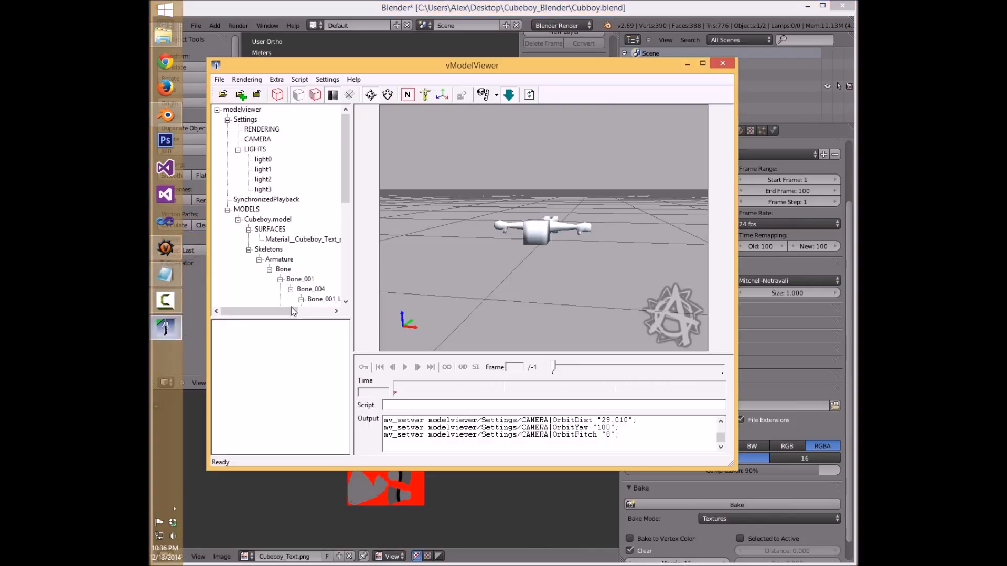
drag(544, 239, 697, 234)
drag(513, 245, 563, 271)
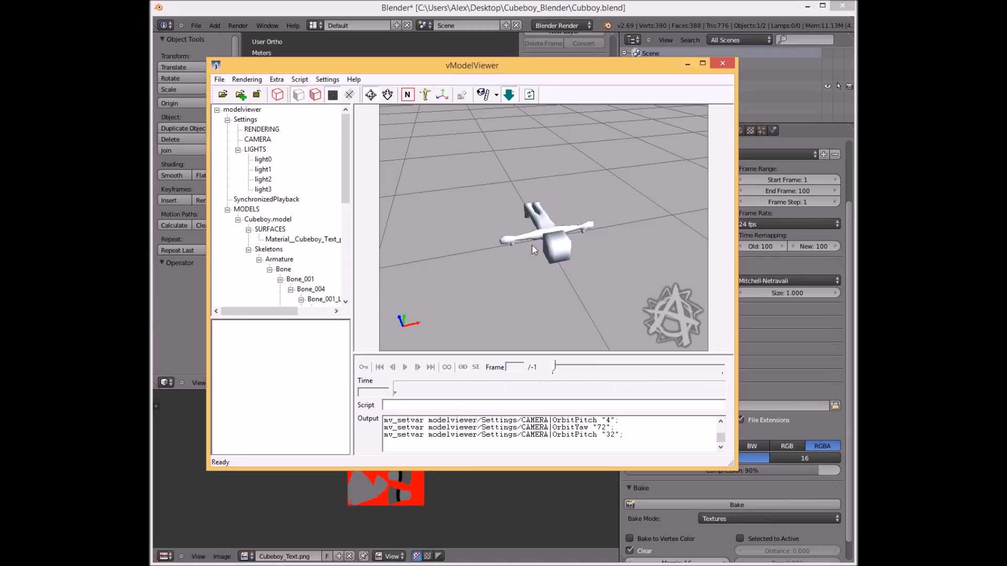
drag(585, 253, 584, 253)
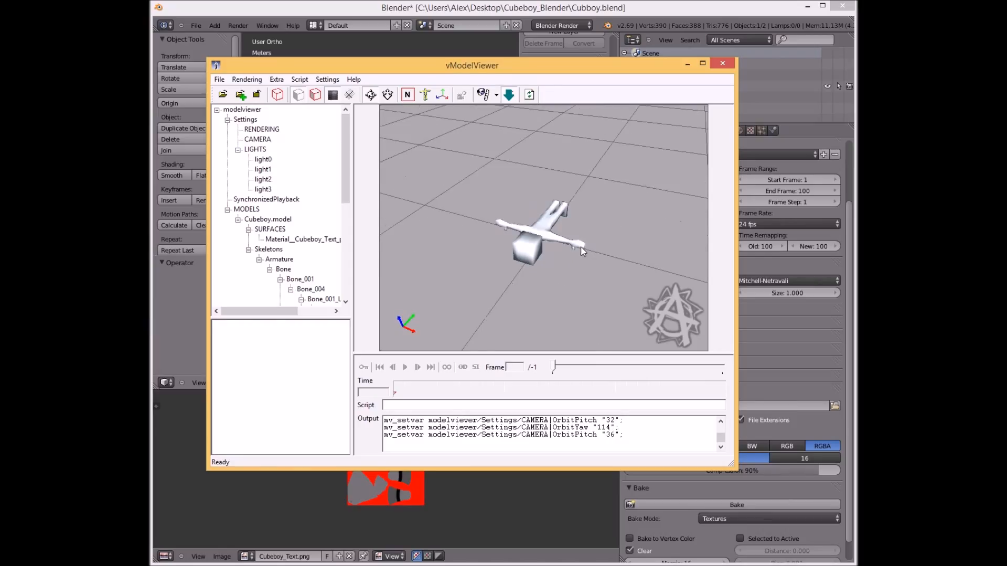
mouse_move(539, 257)
mouse_down()
mouse_move(558, 231)
mouse_move(550, 272)
mouse_move(530, 266)
mouse_move(527, 238)
mouse_move(547, 260)
mouse_move(518, 264)
mouse_move(523, 254)
mouse_up()
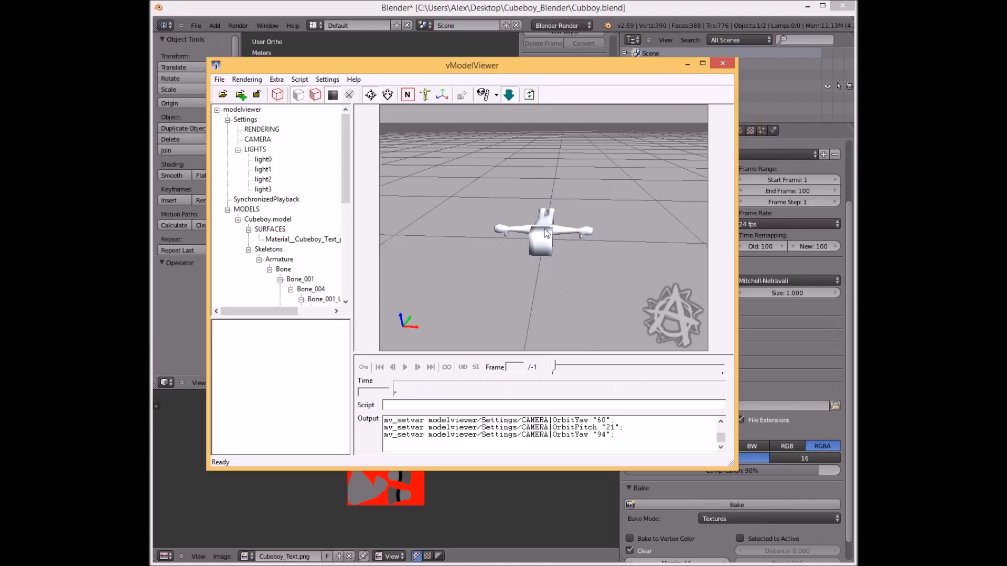
drag(542, 252, 526, 269)
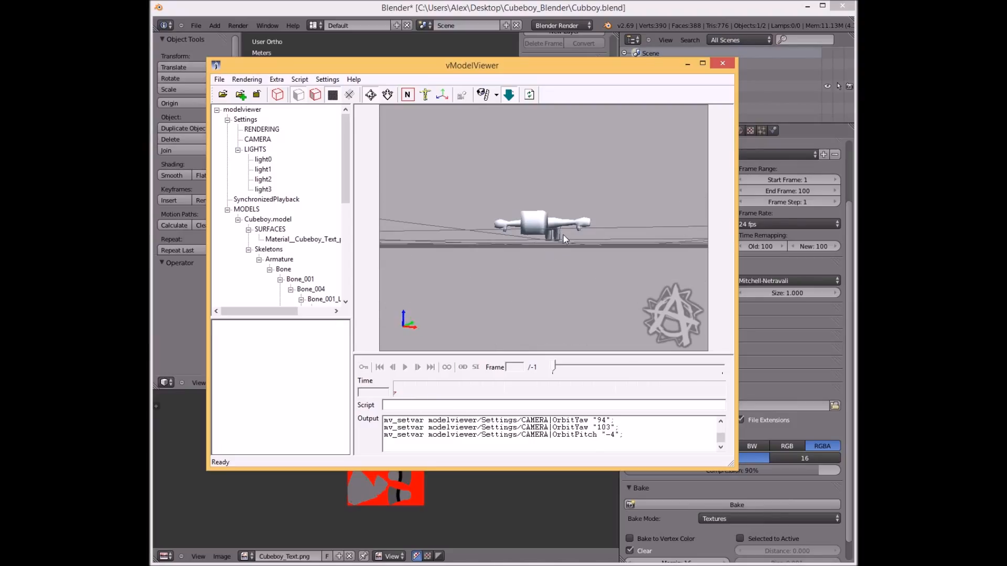
drag(537, 240, 551, 262)
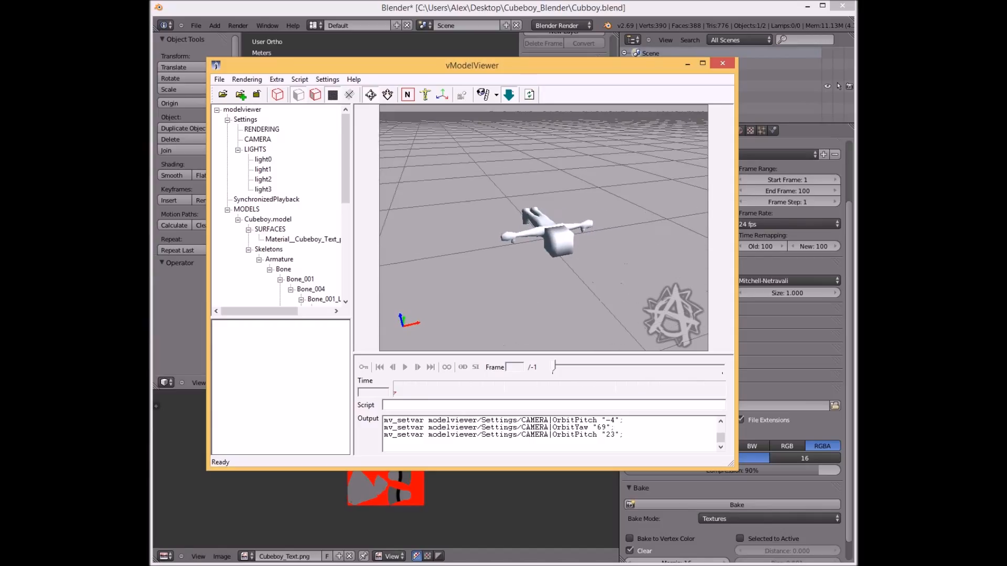
drag(563, 235, 547, 213)
drag(564, 223, 529, 226)
click(720, 63)
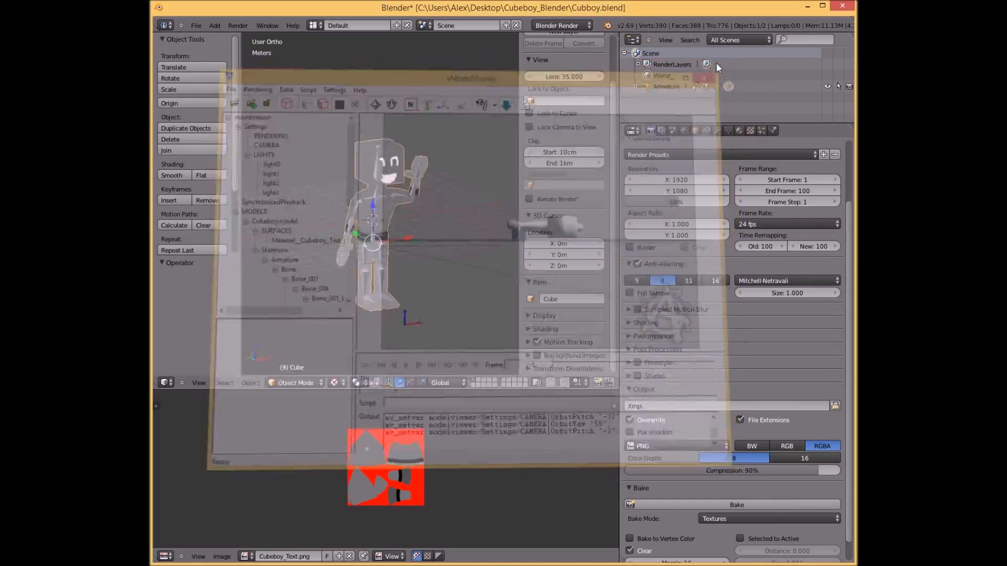
Bring up the Cubeboy_Asset Explorer window, go up to Models and reopen Cubeboy_Asset to review its files.
mouse_move(156, 85)
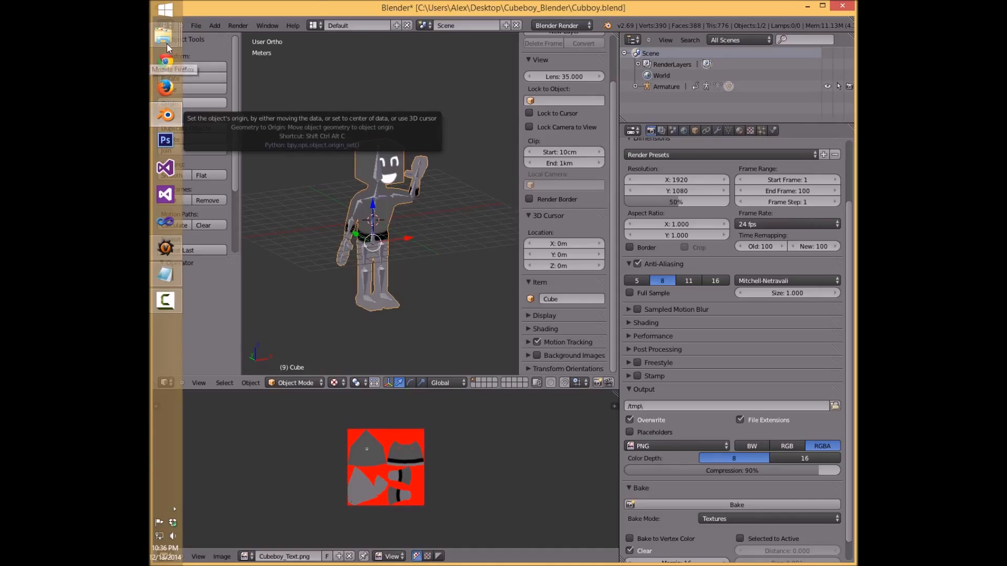
mouse_move(168, 47)
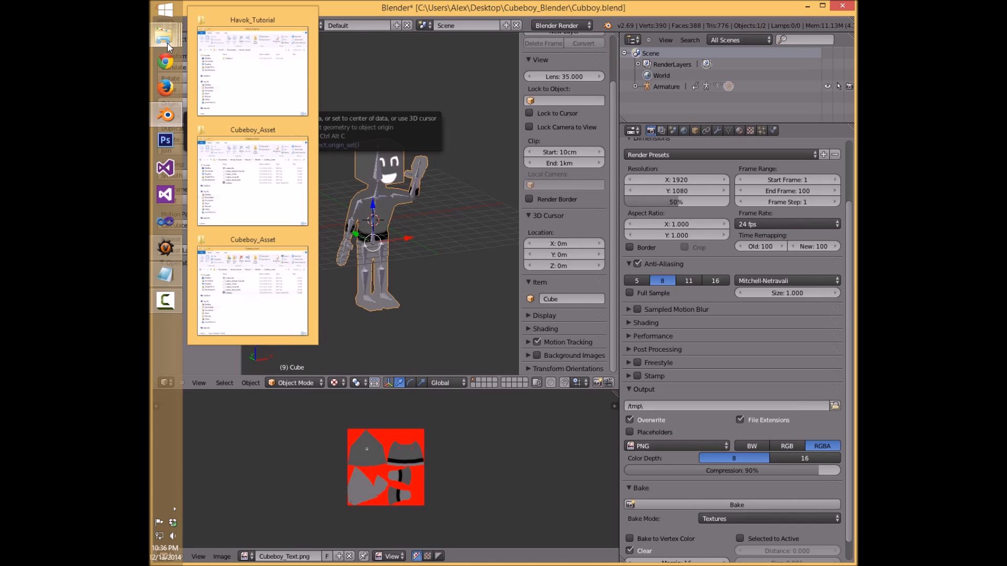
click(257, 183)
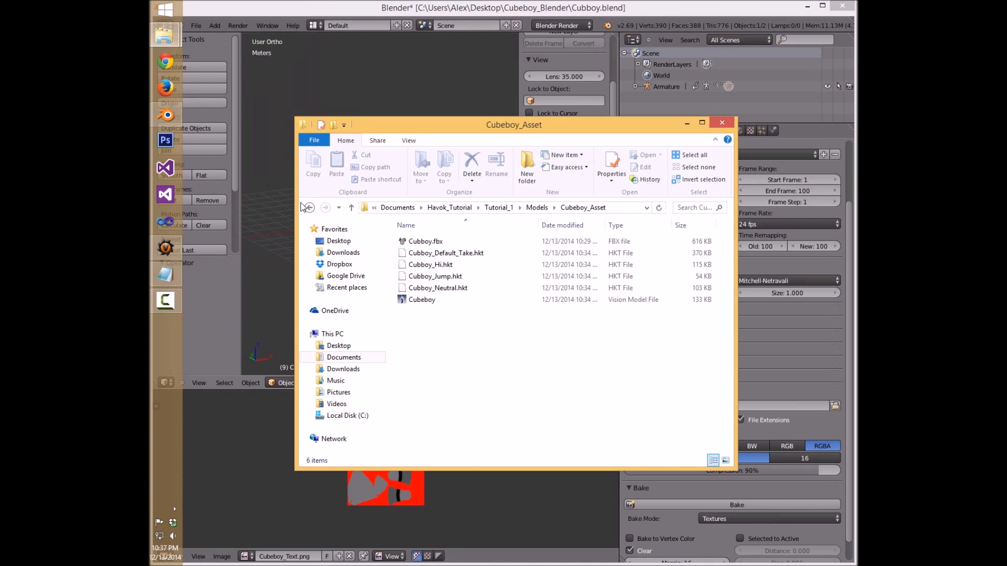
click(536, 208)
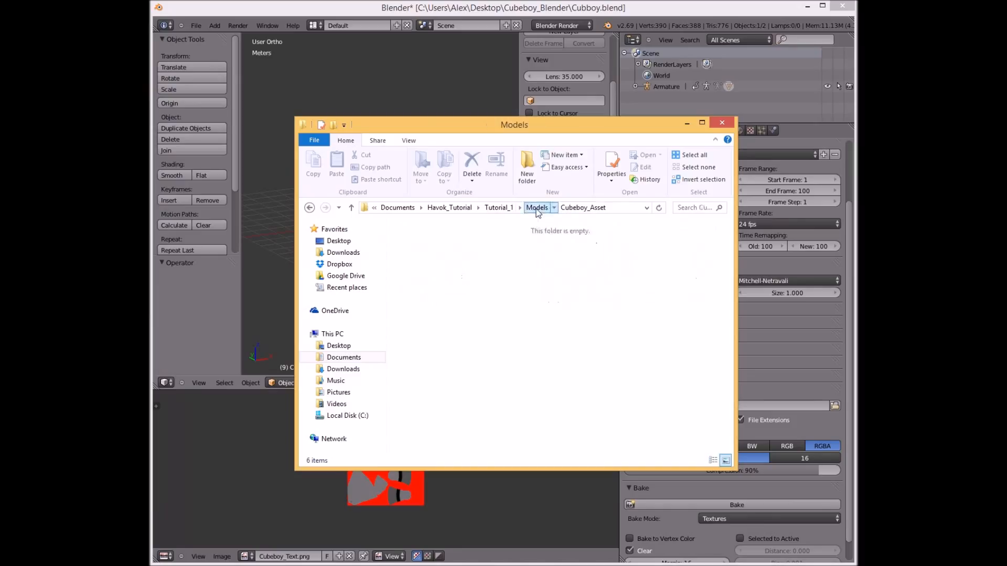
double_click(436, 264)
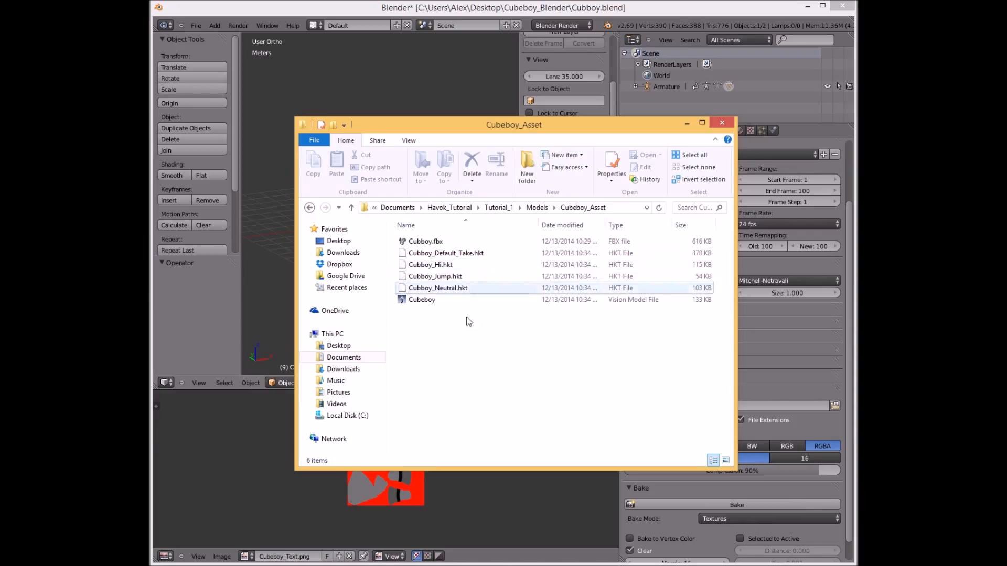
Create a new folder named Cubeboy_Blender inside the Cubeboy_Asset folder.
click(538, 210)
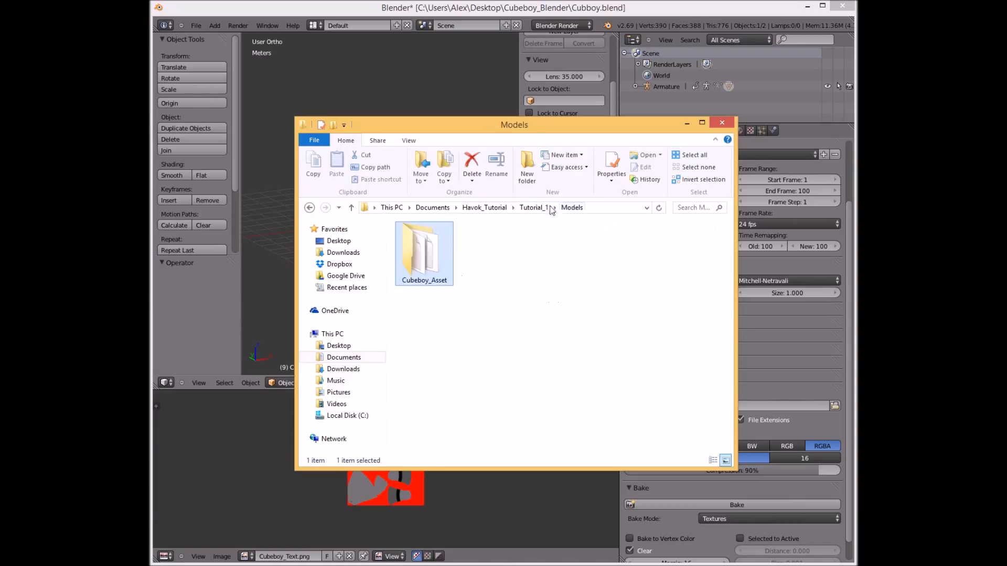
double_click(423, 262)
right_click(455, 345)
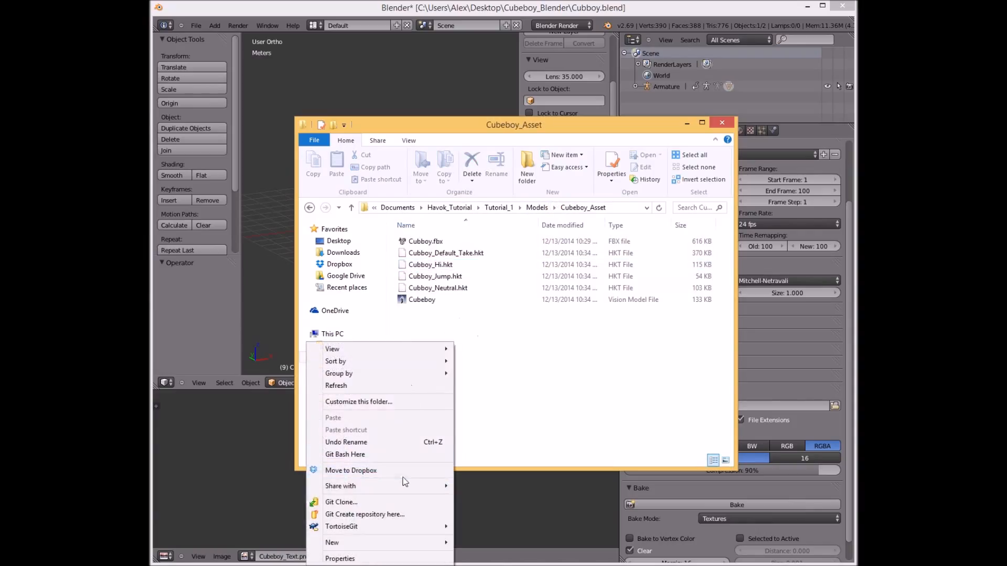
mouse_move(415, 540)
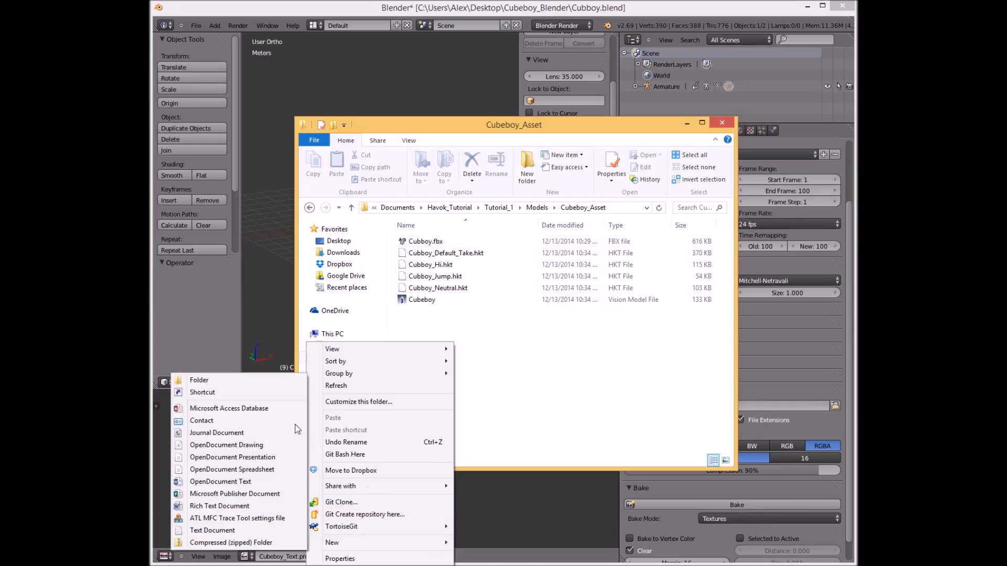
click(266, 383)
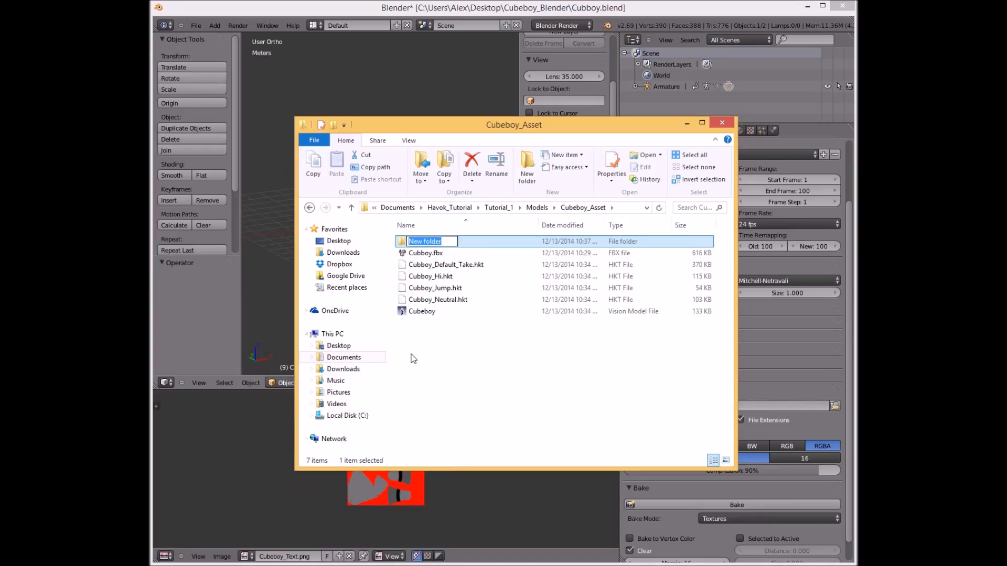
text(Cub)
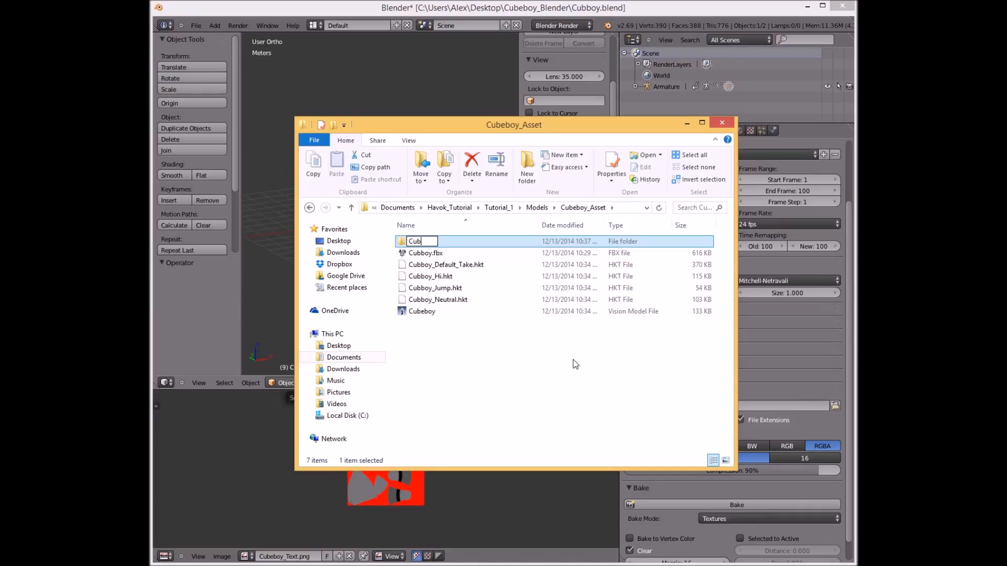
text(eboy_Blender)
key(Return)
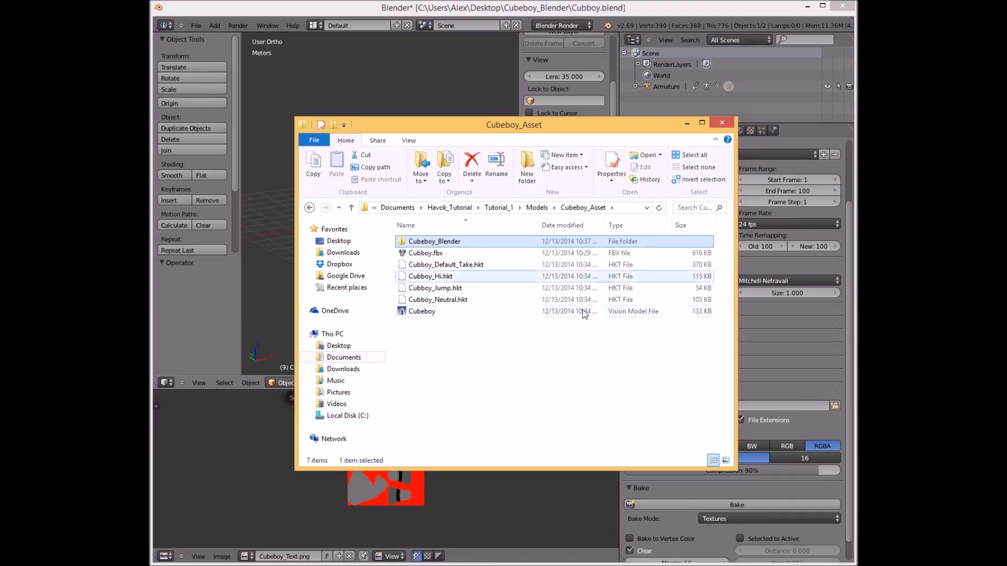
Look inside the new folder, go to the original Cubeboy_Blender folder on the Desktop and select its Textures folder and three Cubboy files.
double_click(482, 241)
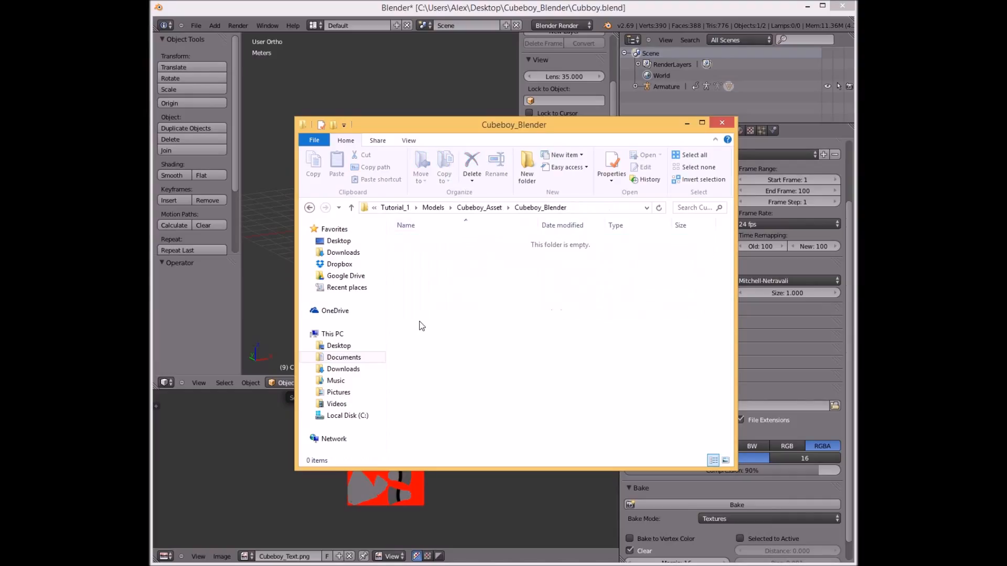
click(339, 241)
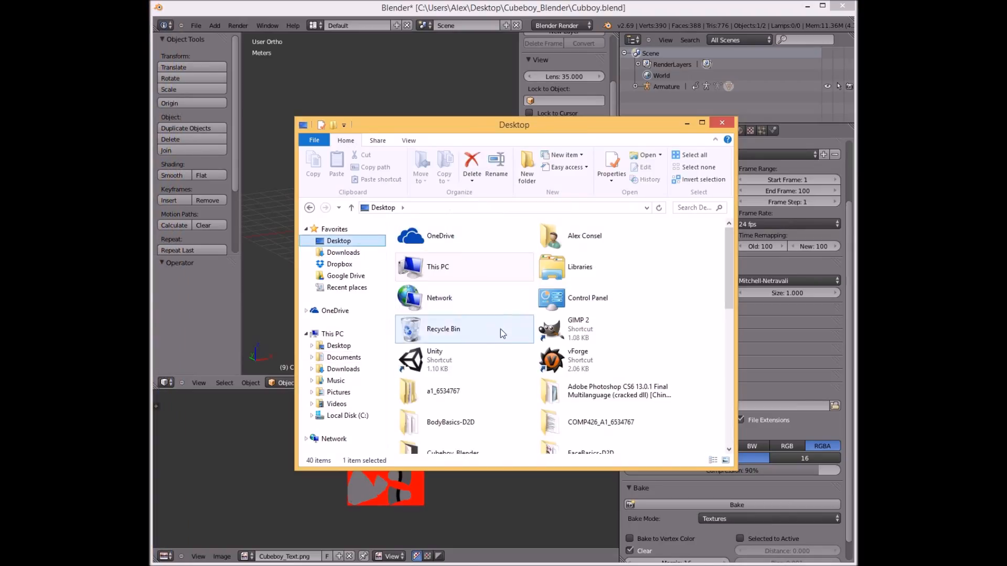
click(454, 394)
click(452, 391)
key(c)
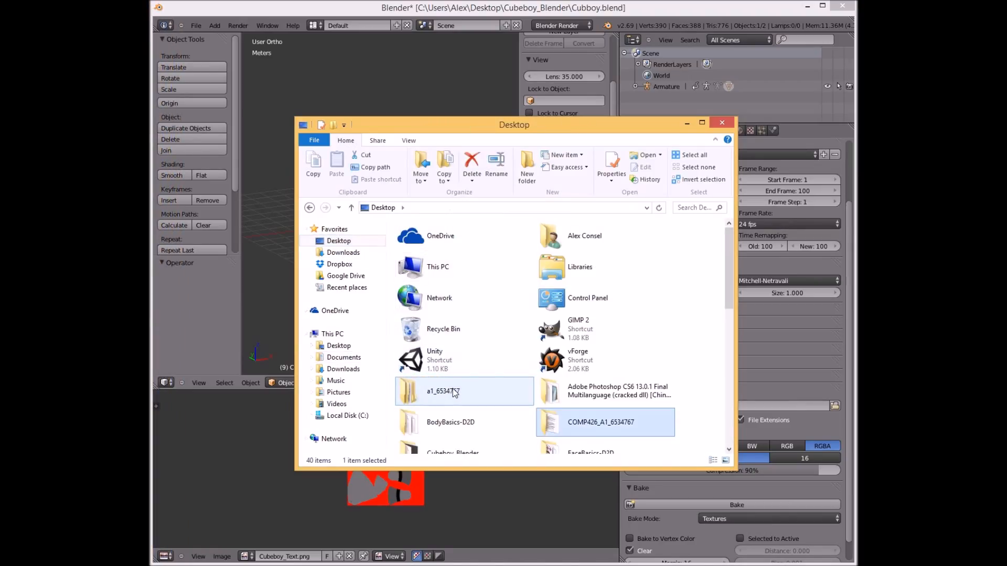
drag(728, 270, 723, 321)
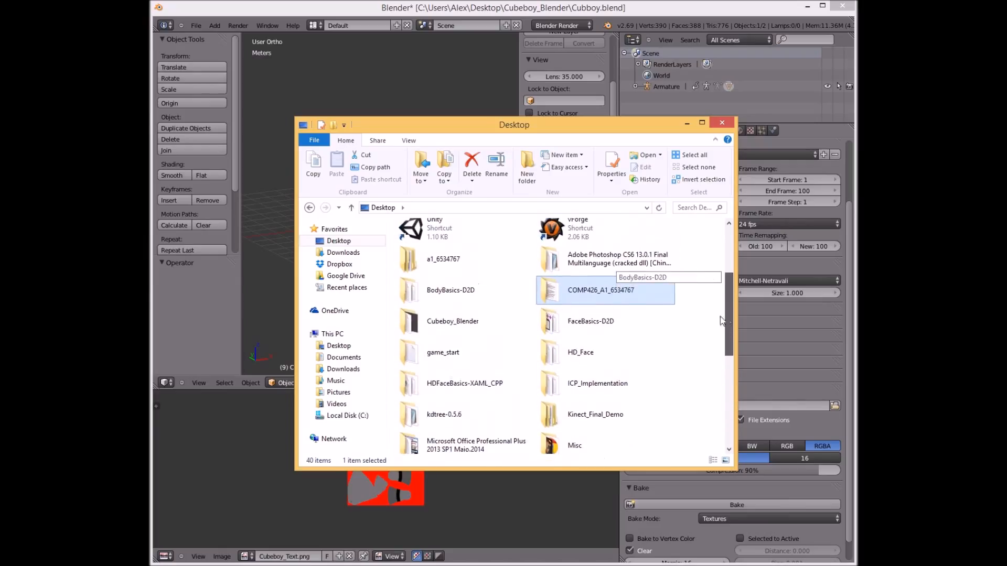
double_click(423, 329)
drag(458, 214, 458, 215)
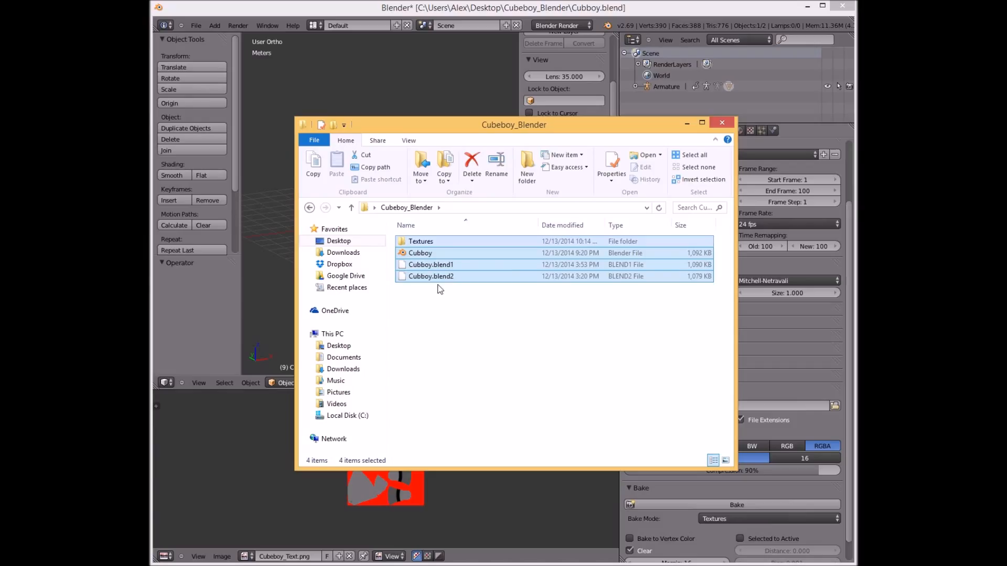
Switch to Blender, make all external file paths relative and save the scene over Cubboy.blend in the Desktop's Cubeboy_Blender folder.
click(325, 5)
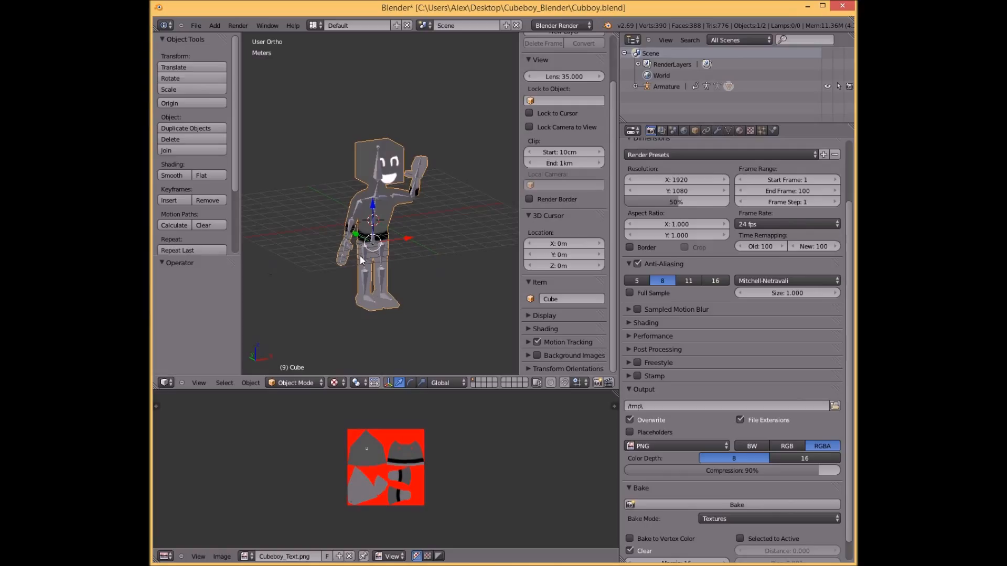
mouse_move(390, 257)
middle_down()
mouse_move(410, 250)
mouse_move(378, 255)
mouse_move(402, 258)
middle_up()
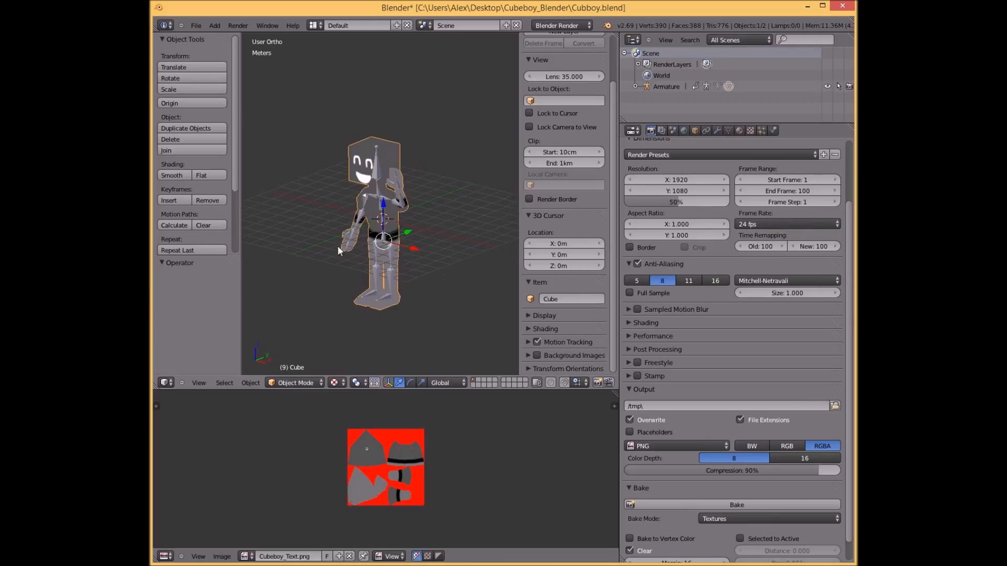
middle_drag(354, 253, 401, 263)
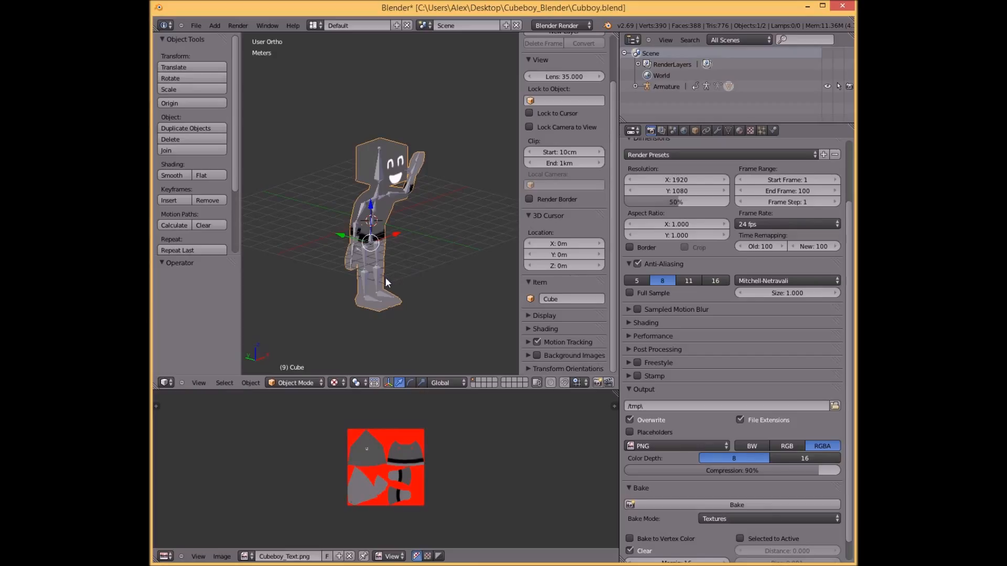
click(196, 25)
mouse_move(247, 222)
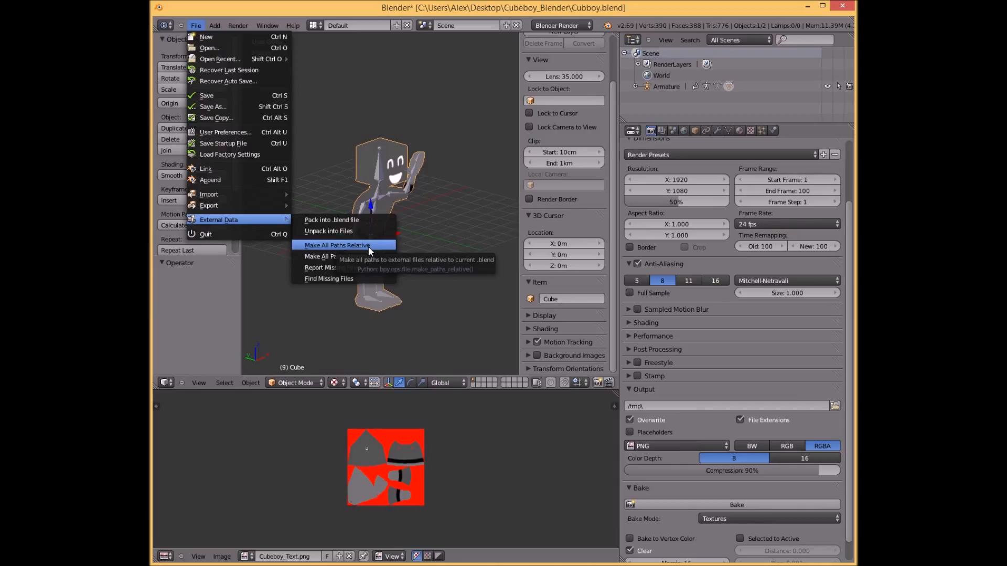
click(368, 246)
key(ctrl+shift+s)
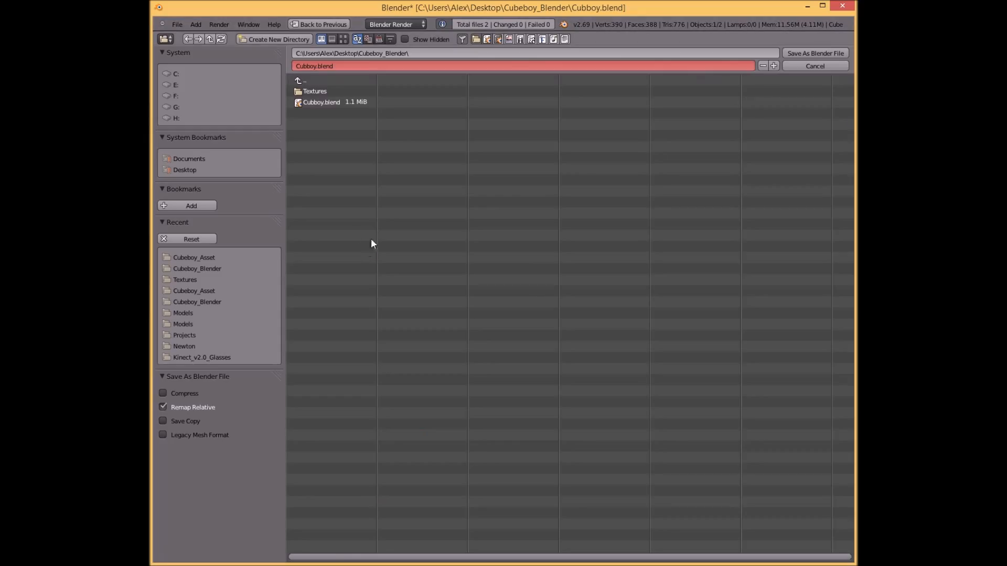
click(813, 52)
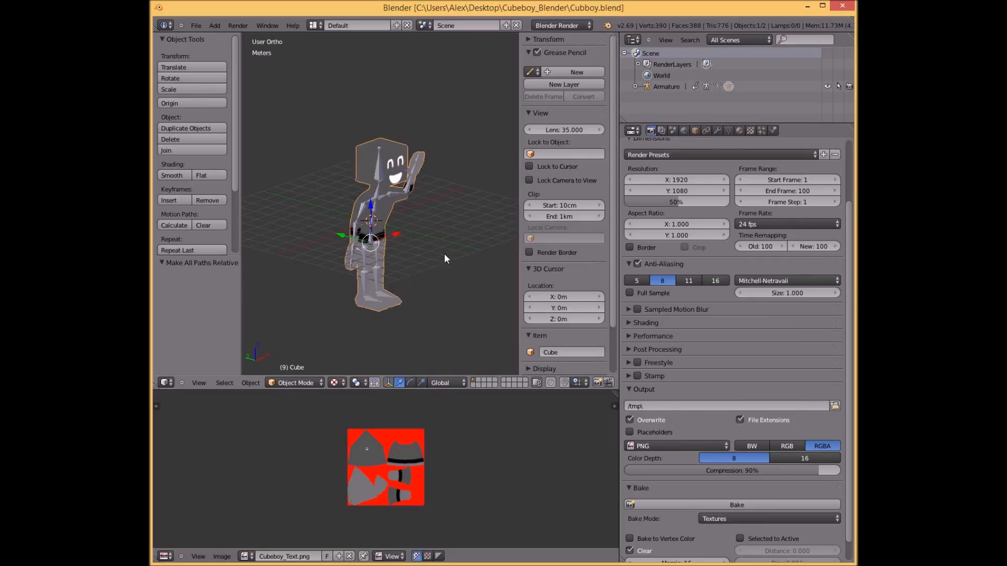
Return to the Desktop's Cubeboy_Blender folder, look into Textures, and copy the Textures folder with all three Cubboy files.
key(alt+Tab)
click(449, 297)
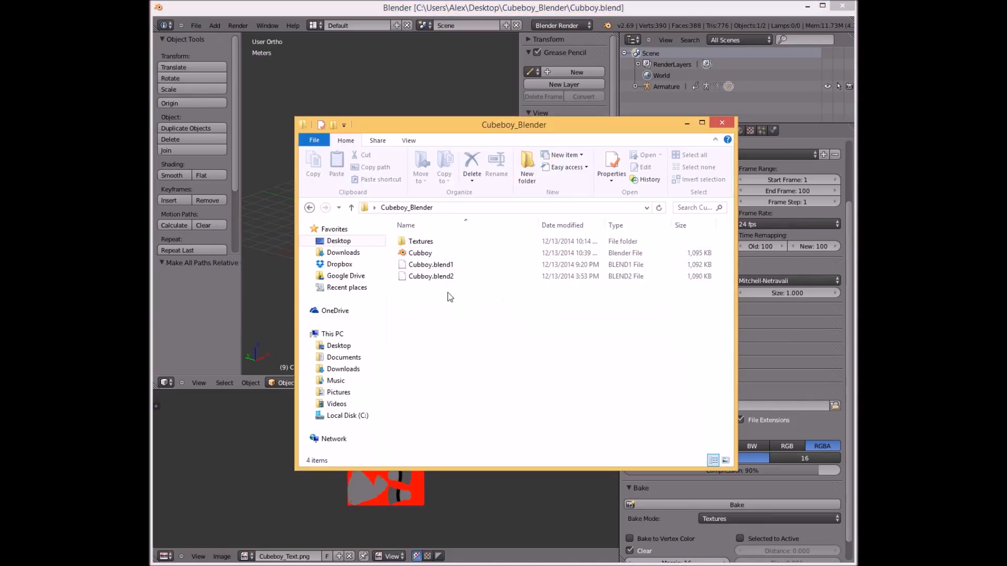
drag(452, 309, 443, 239)
double_click(444, 239)
drag(517, 293, 485, 301)
click(416, 207)
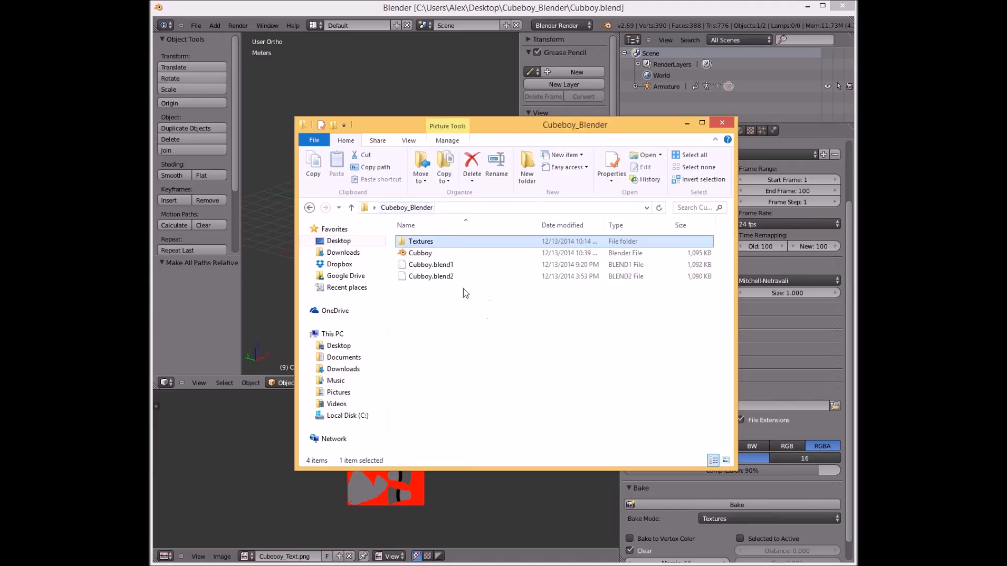
drag(449, 327, 479, 203)
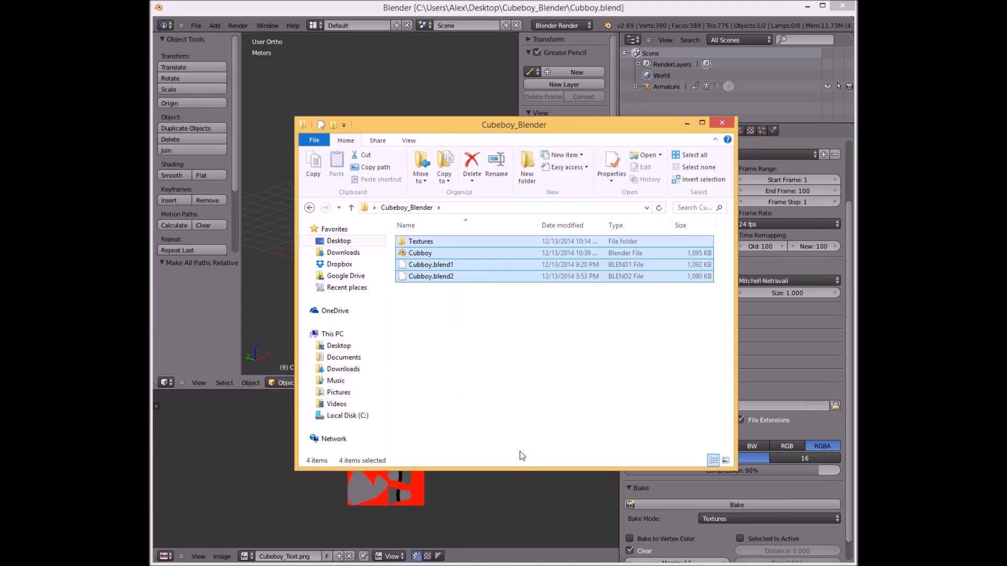
key(ctrl+c)
Paste the copied items into Documents\Havok_Tutorial\Tutorial_1\Models\Cubeboy_Asset\Cubeboy_Blender.
click(344, 357)
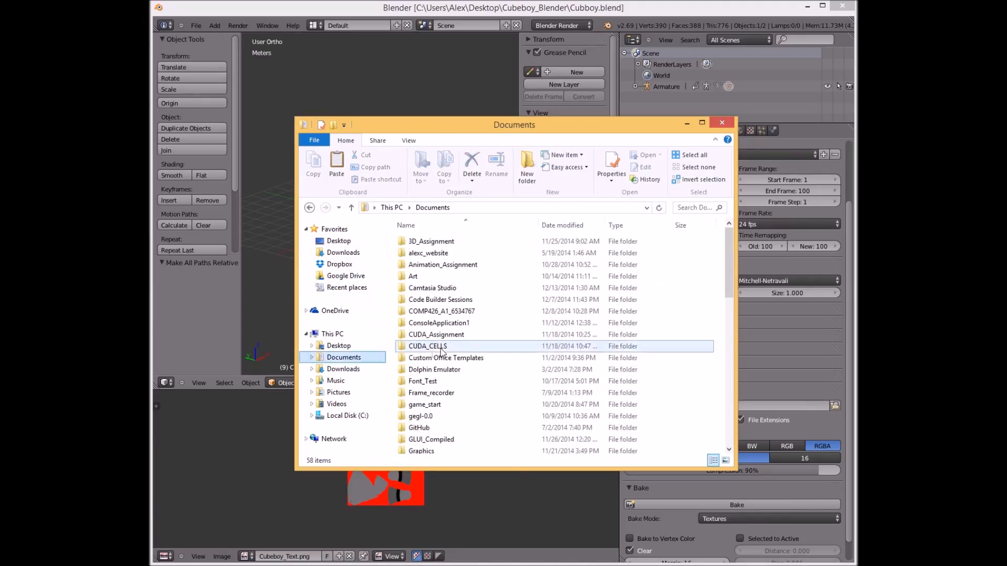
scroll(464, 389, down, 7)
click(466, 378)
scroll(464, 386, down, 2)
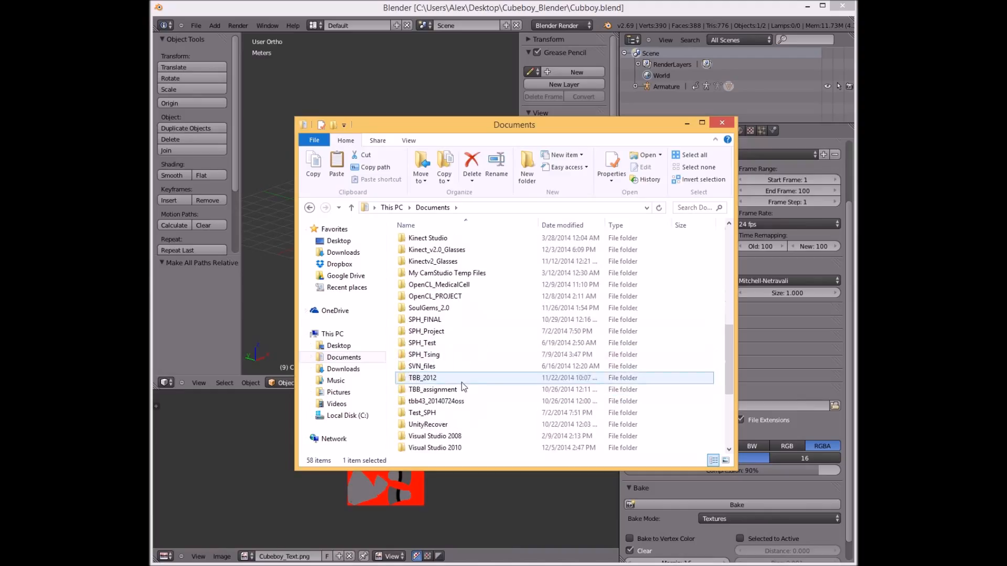
scroll(463, 388, up, 2)
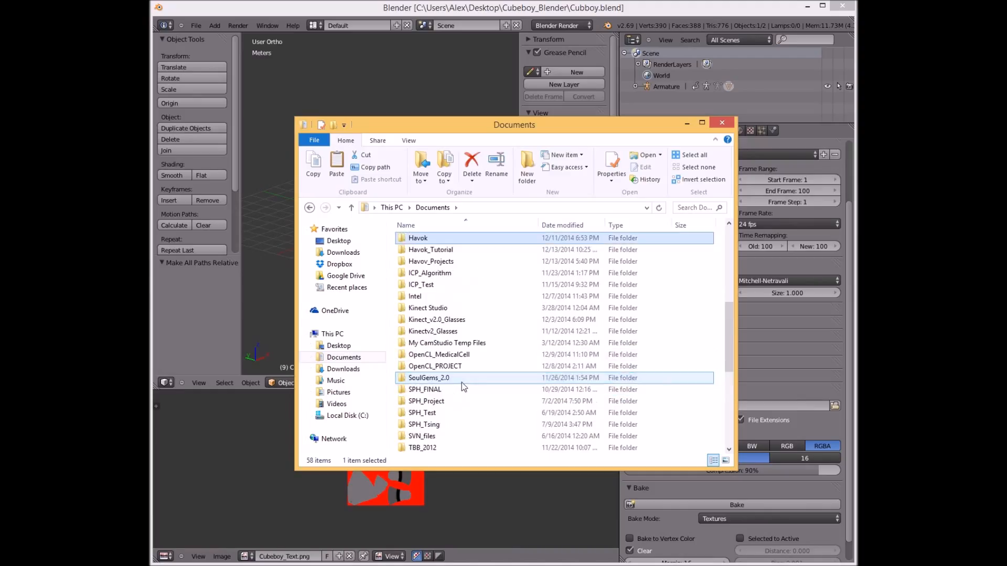
double_click(446, 248)
double_click(445, 243)
double_click(435, 252)
double_click(435, 254)
double_click(433, 241)
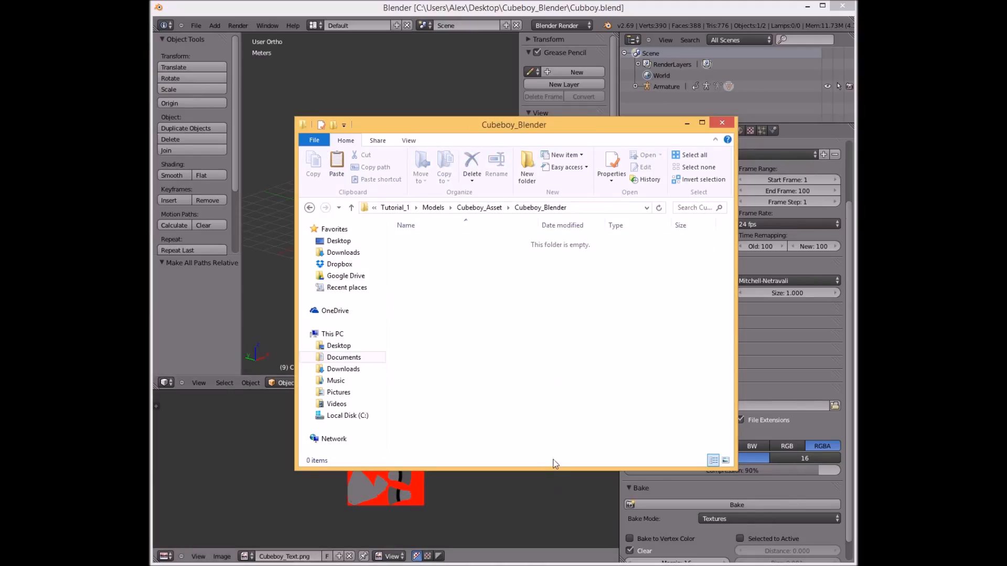
key(ctrl+v)
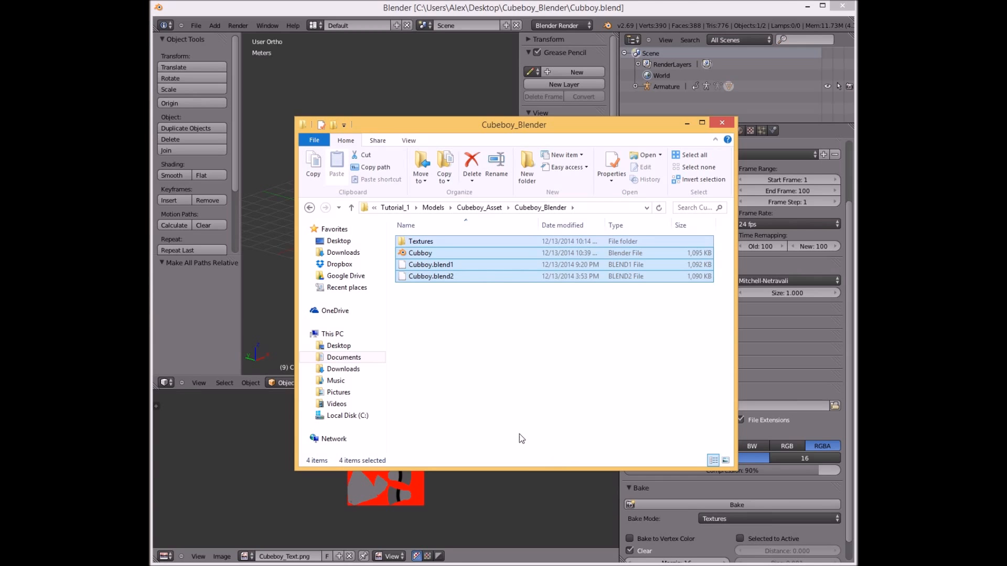
Close the Desktop scene in Blender, open the copied Cubboy Blender file from the asset folder and inspect the character from the front.
click(842, 5)
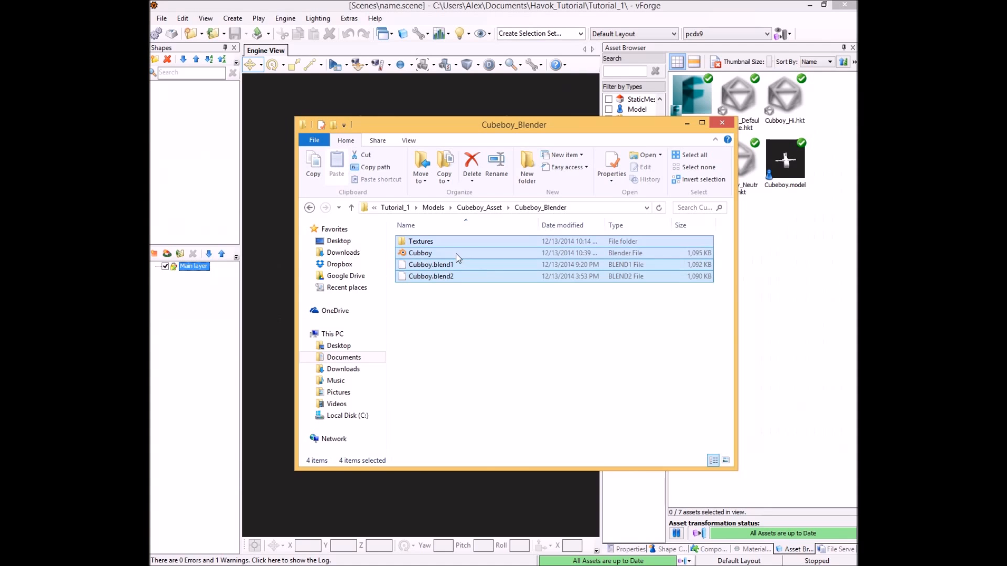
click(455, 253)
key(Return)
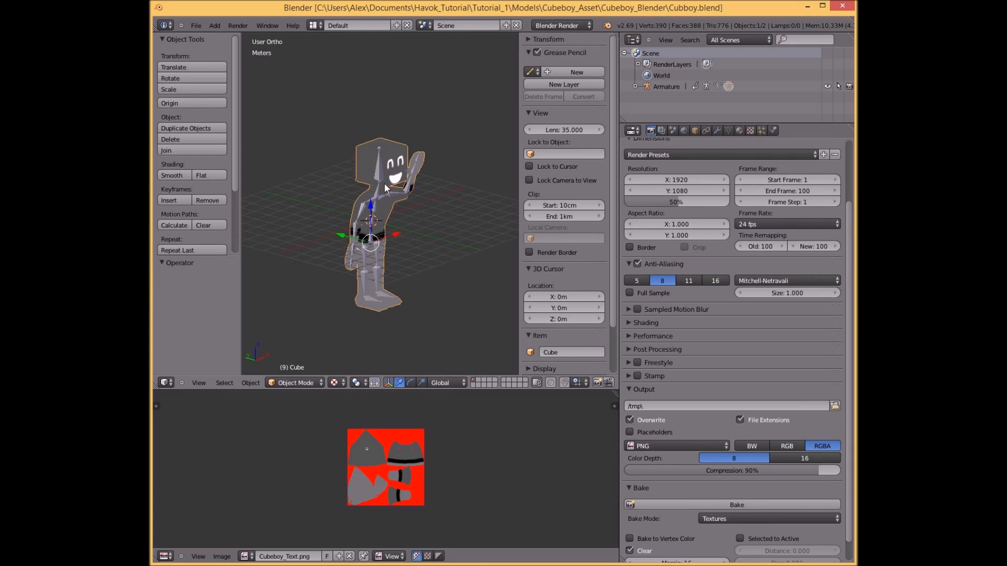
middle_drag(435, 236, 370, 257)
Bring up the Explorer window and review the contents of Cubeboy_Blender, its Textures subfolder and the parent Cubeboy_Asset folder.
key(alt+Tab)
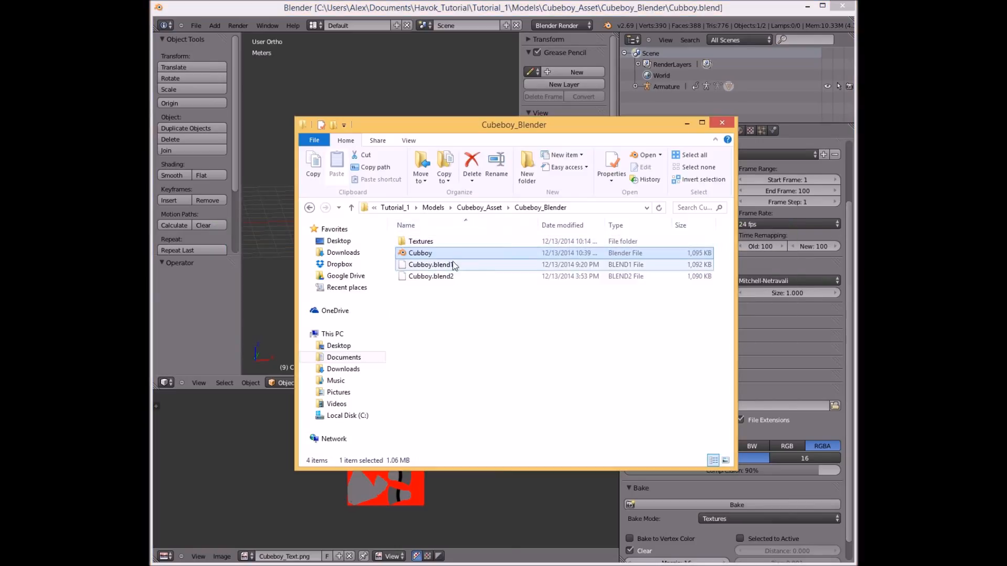
click(443, 297)
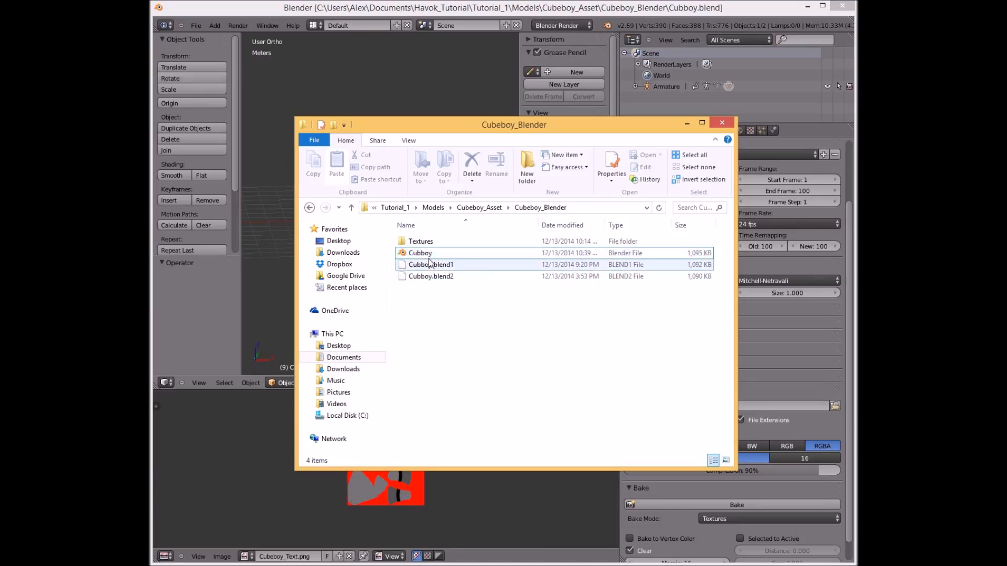
click(426, 257)
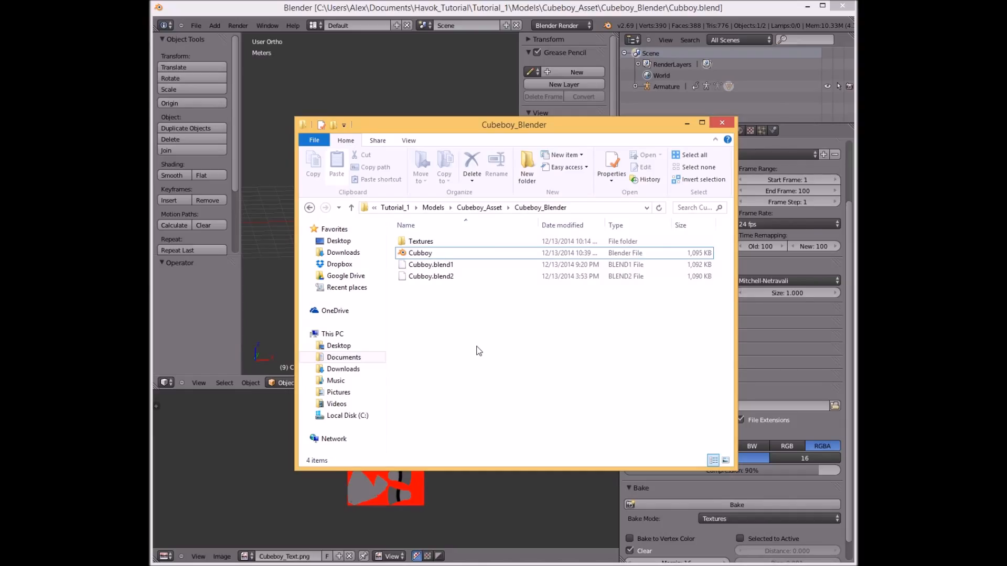
key(alt+Tab)
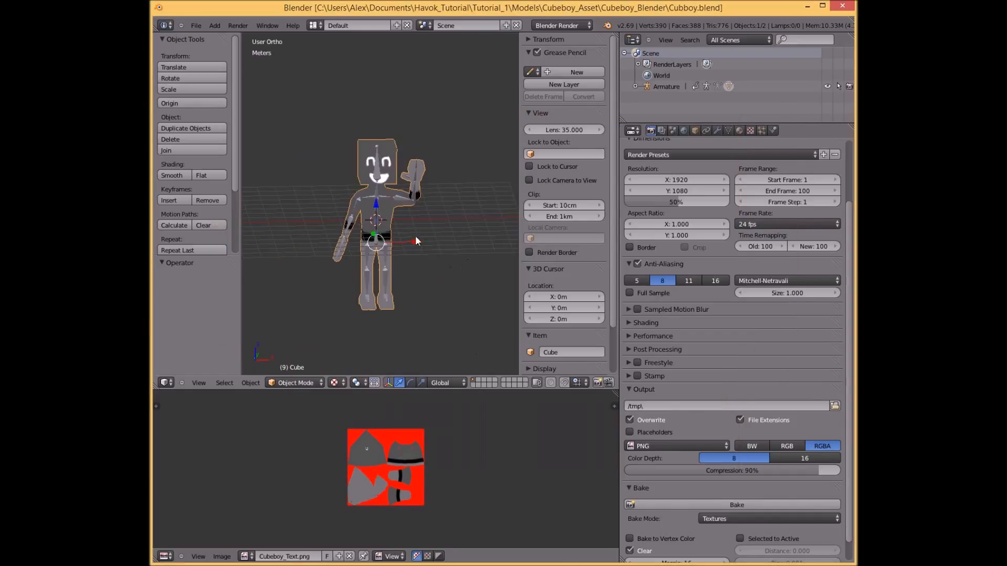
key(alt+Tab)
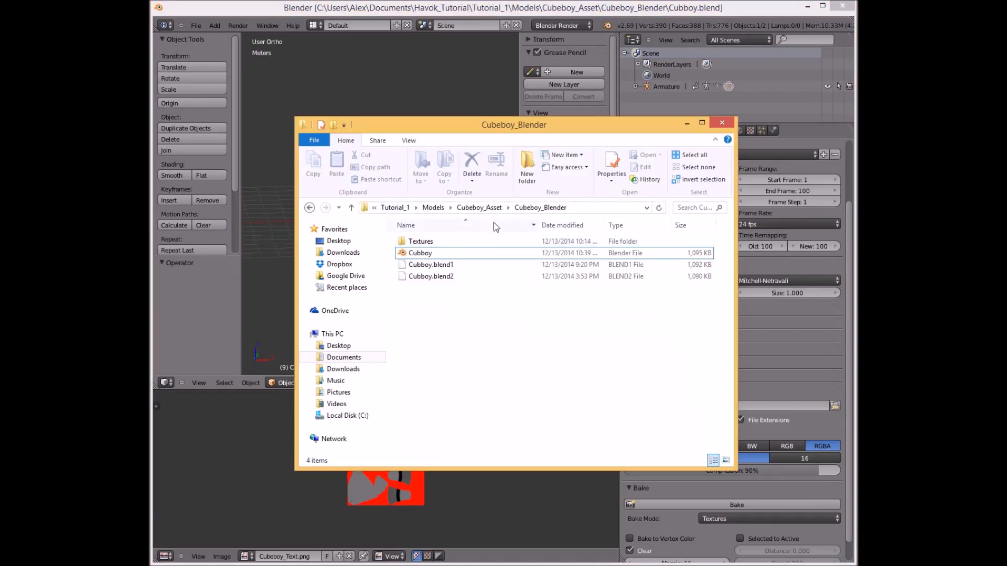
click(486, 209)
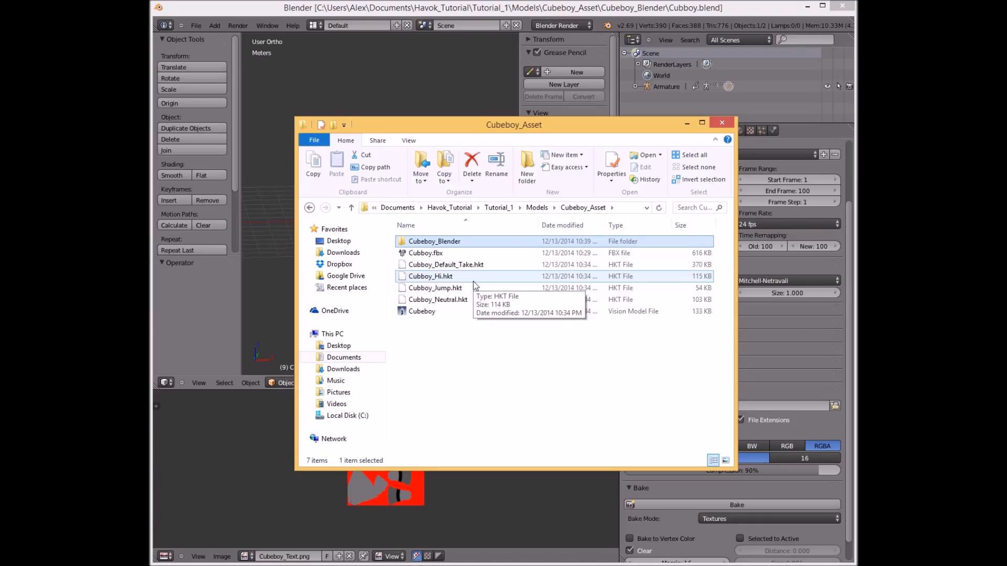
double_click(478, 246)
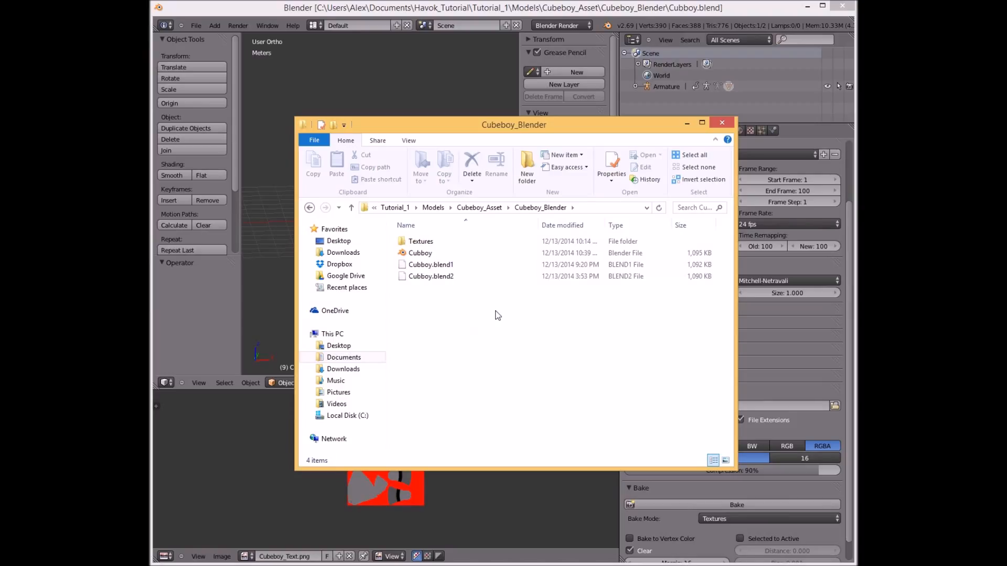
double_click(421, 241)
click(525, 209)
click(479, 208)
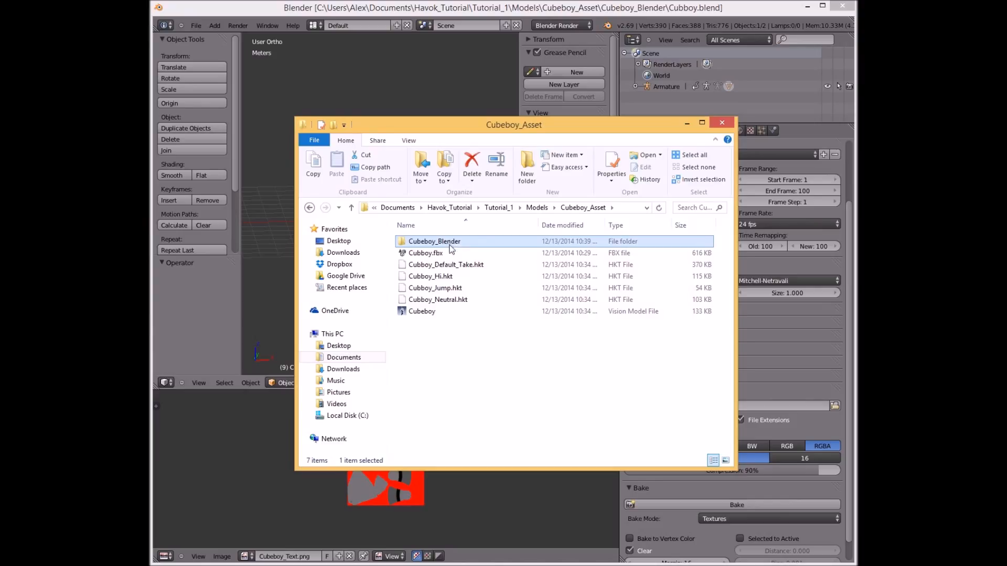
Export the Blender scene as FBX to the parent Cubeboy_Asset folder, overwriting Cubboy.fbx.
click(237, 36)
click(196, 25)
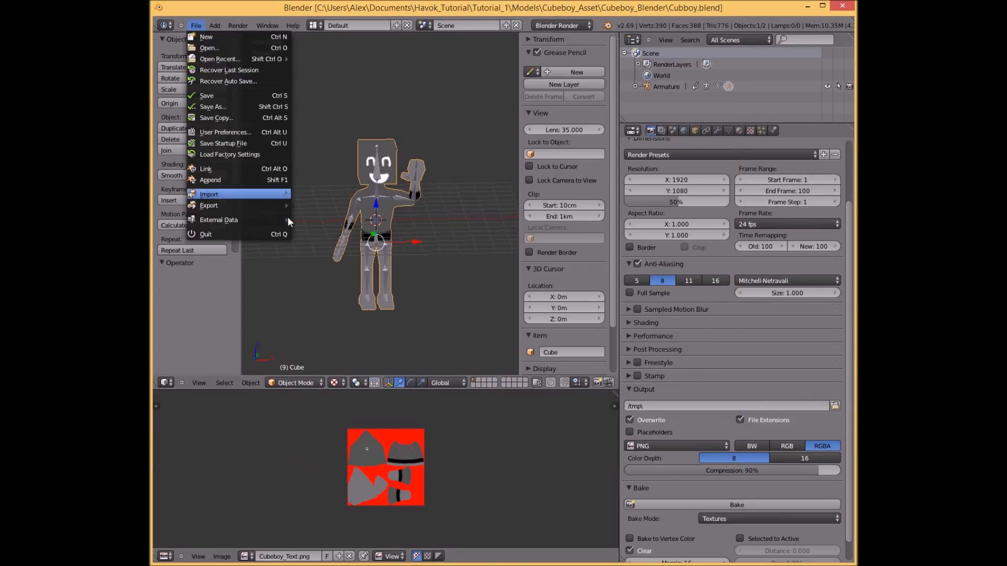
mouse_move(272, 205)
click(335, 250)
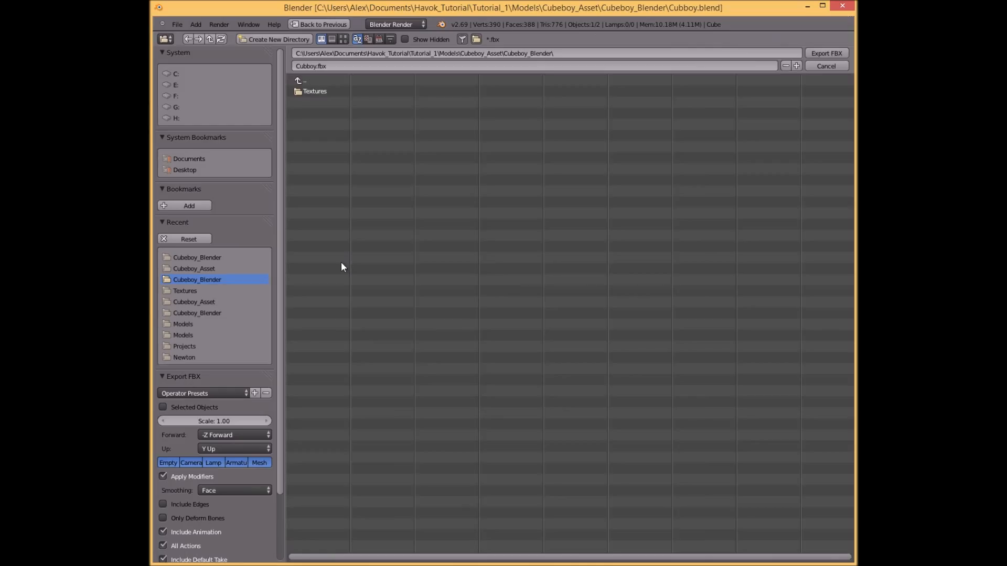
click(298, 81)
click(359, 108)
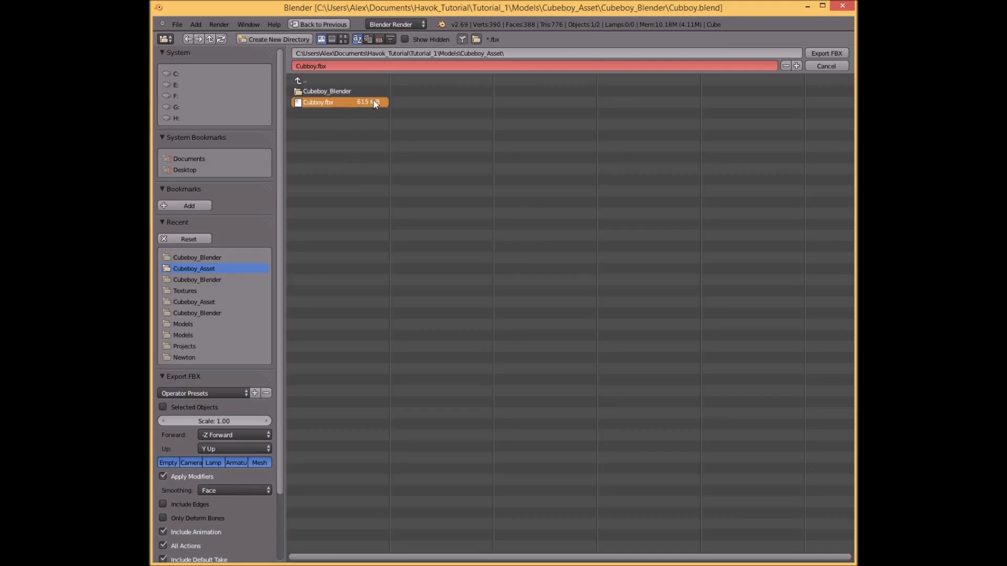
click(825, 54)
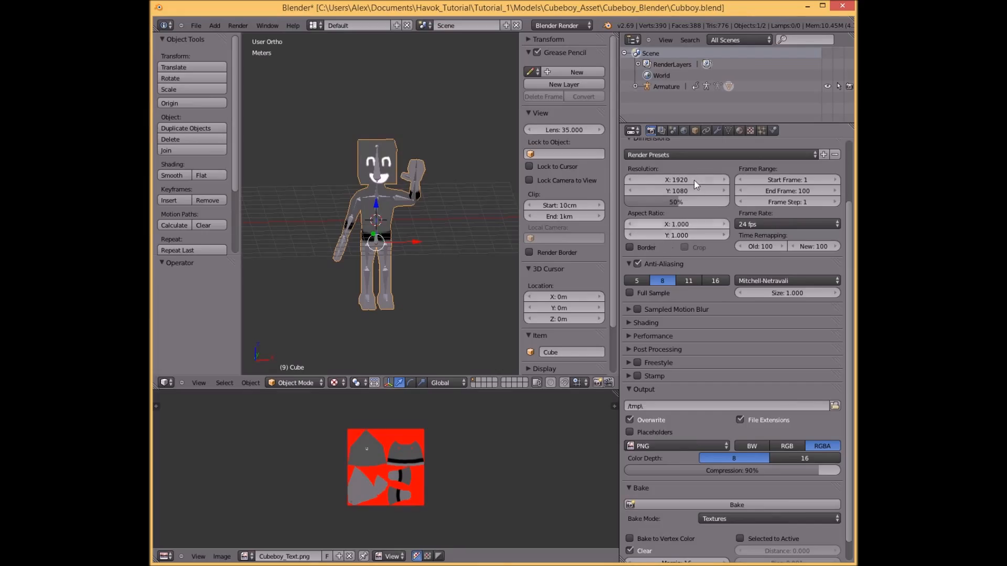
Switch to vForge, review the asset properties of Cubboy.fbx, and turn automatic asset updating off and on again.
key(alt+Tab)
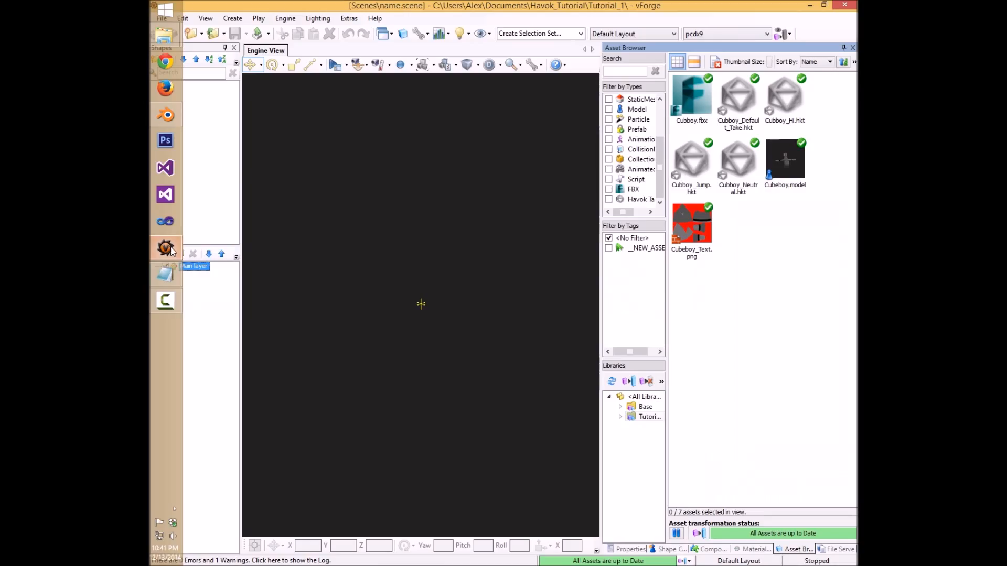
click(165, 248)
double_click(683, 96)
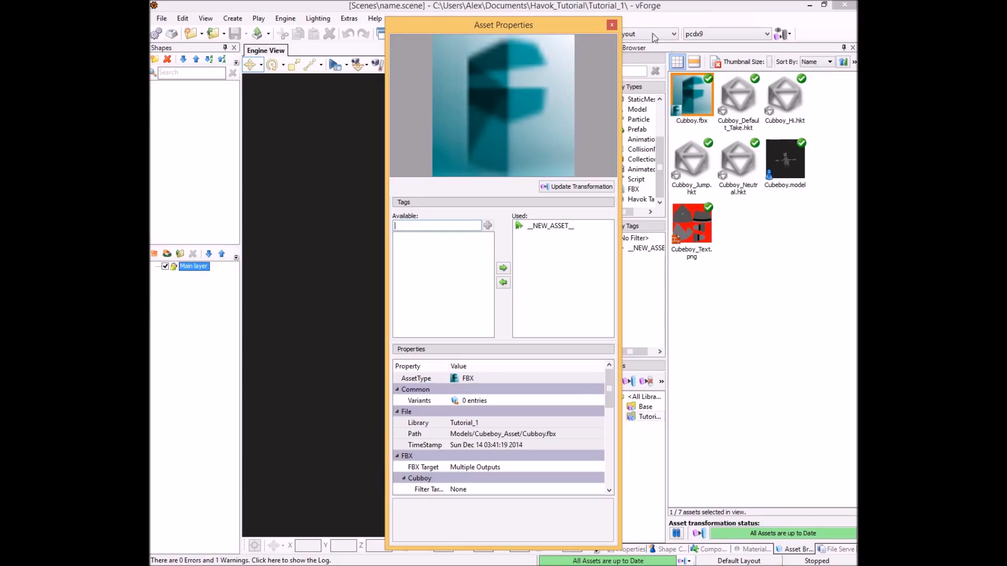
click(611, 26)
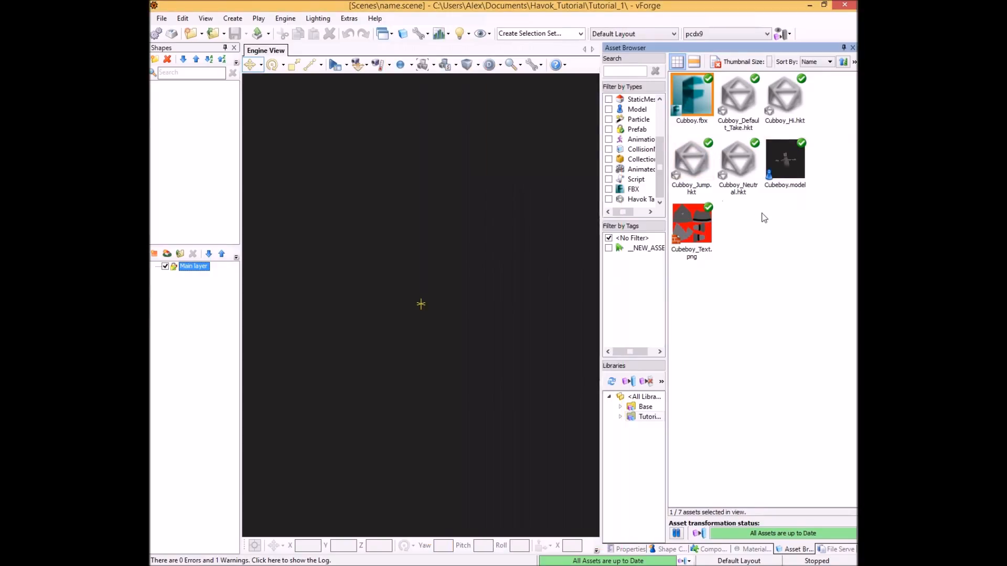
click(676, 533)
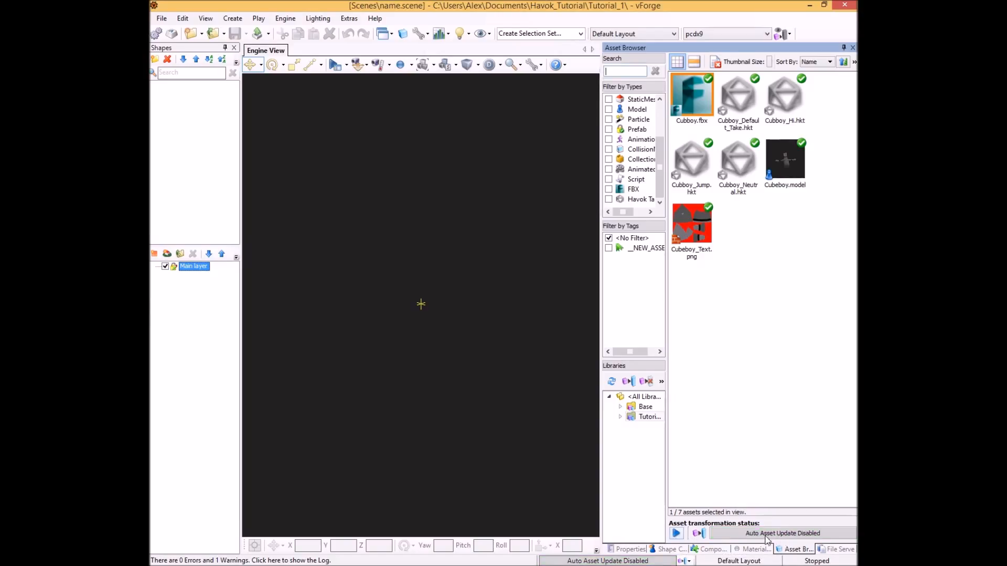
click(677, 534)
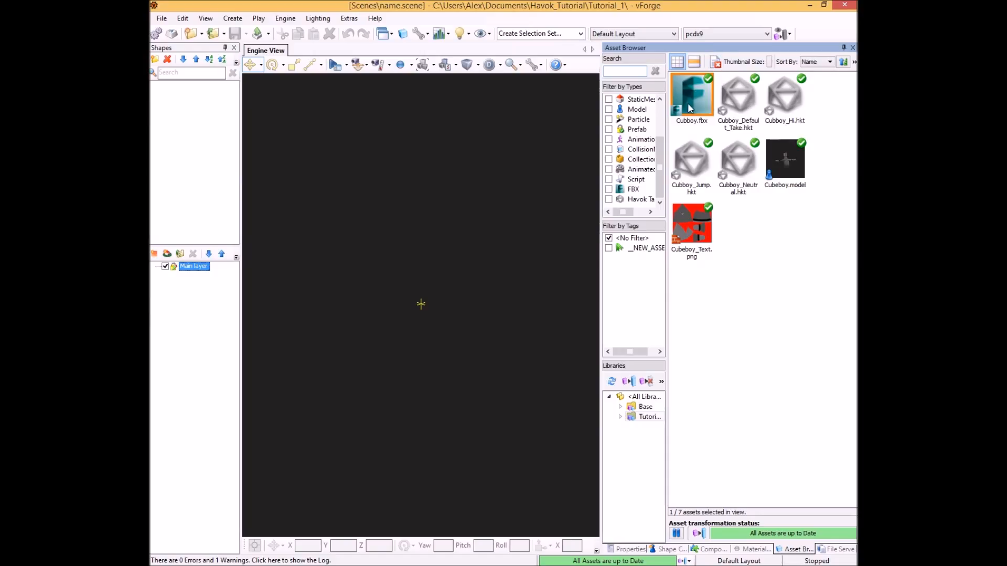
click(785, 159)
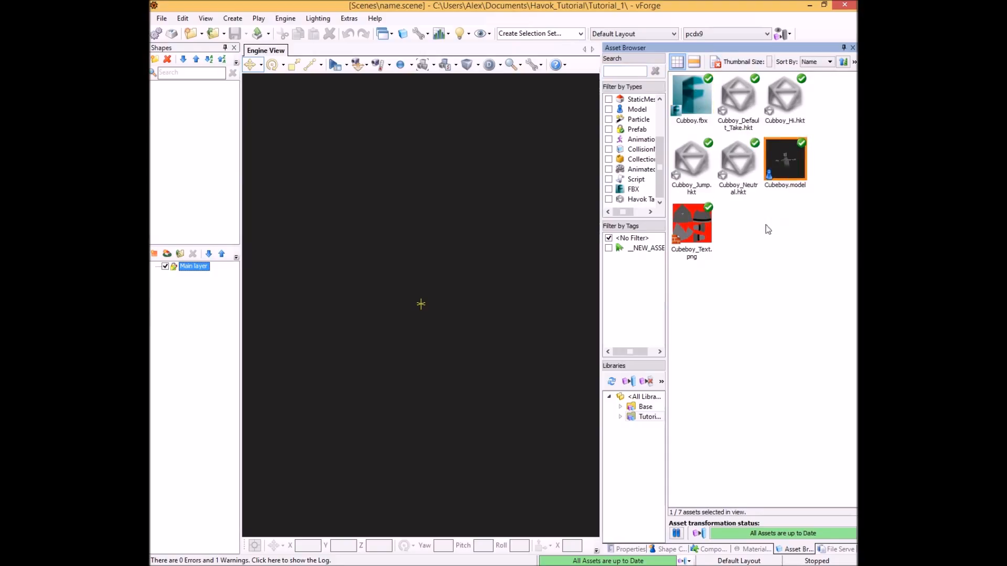
Open the Cubeboy model file from the Cubeboy_Asset folder in vModelViewer and examine the character from several angles.
click(164, 35)
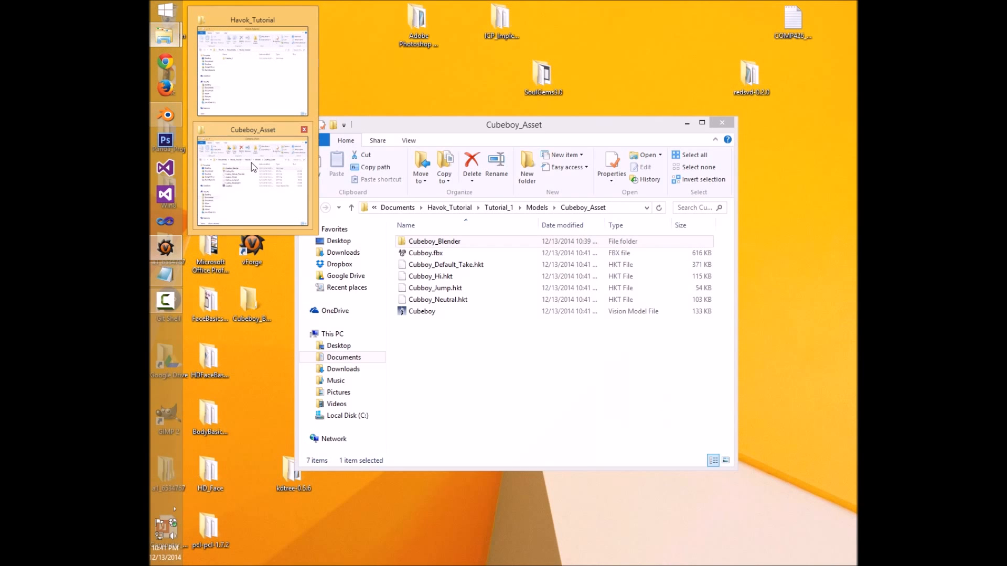
click(250, 162)
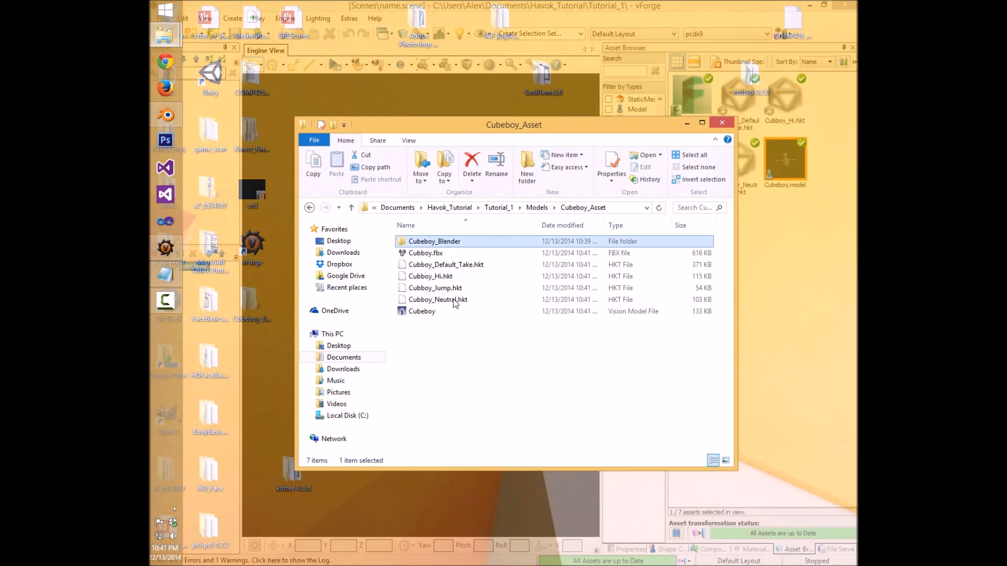
click(422, 311)
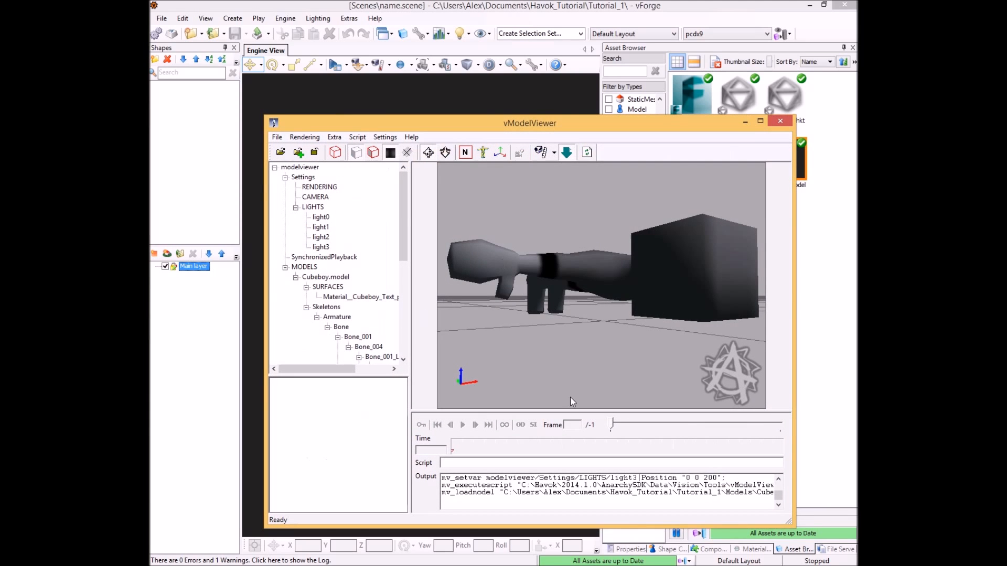
drag(568, 329, 584, 262)
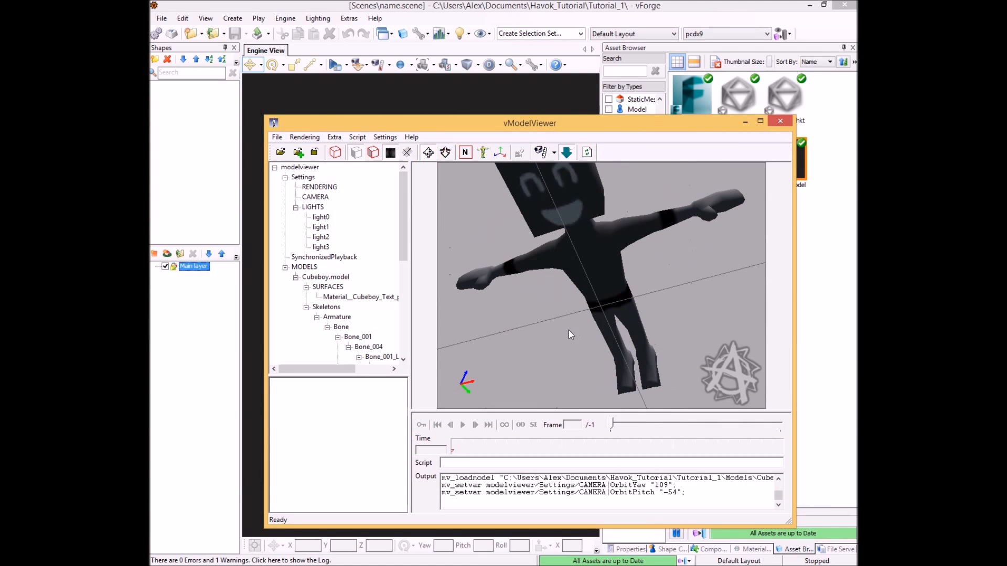
right_drag(582, 329, 608, 303)
drag(608, 303, 556, 270)
drag(638, 281, 618, 273)
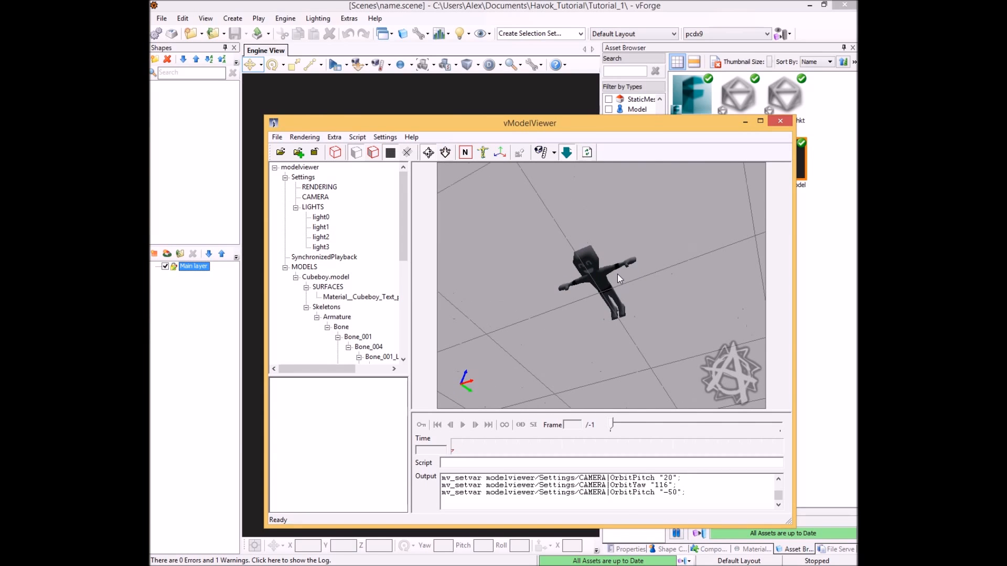
Display the model's bones, compare the skeleton's orientation with the mesh from several angles, and close the viewer.
click(483, 153)
drag(546, 272, 546, 231)
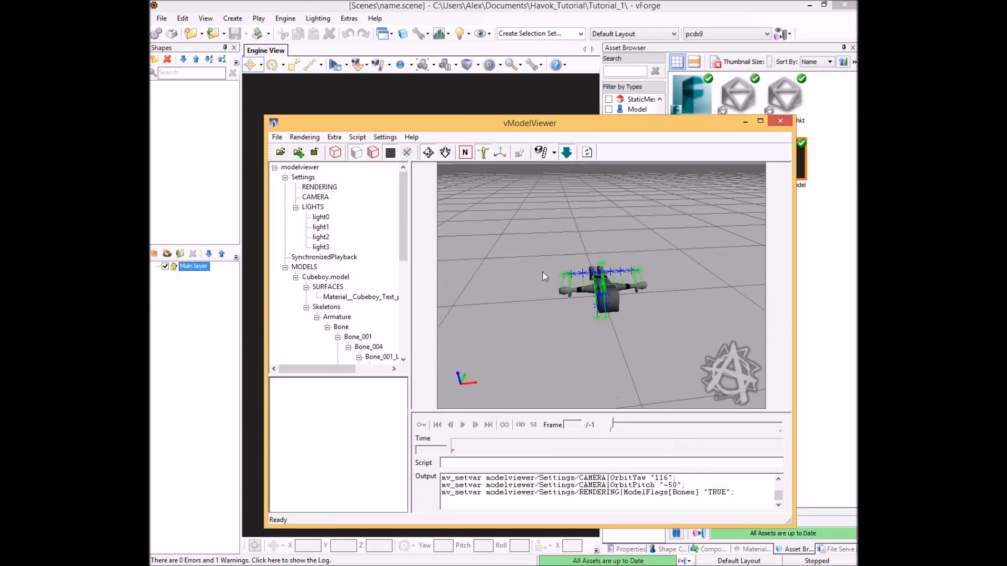
mouse_move(624, 331)
right_down()
mouse_move(624, 353)
mouse_move(624, 294)
mouse_move(624, 325)
right_up()
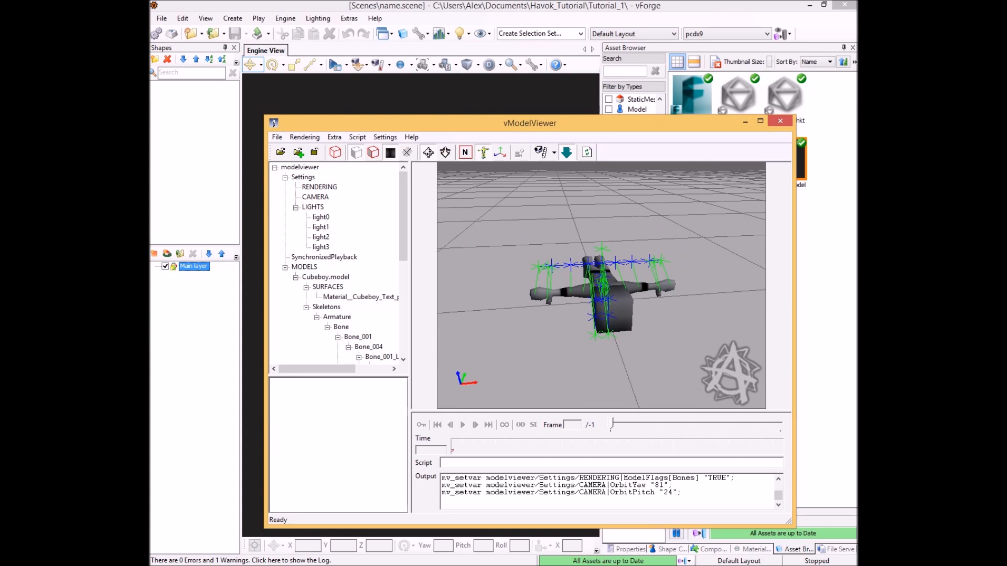
mouse_move(654, 329)
mouse_down()
mouse_move(637, 310)
mouse_move(598, 296)
mouse_move(572, 301)
mouse_move(621, 331)
mouse_move(647, 314)
mouse_move(624, 316)
mouse_move(652, 316)
mouse_up()
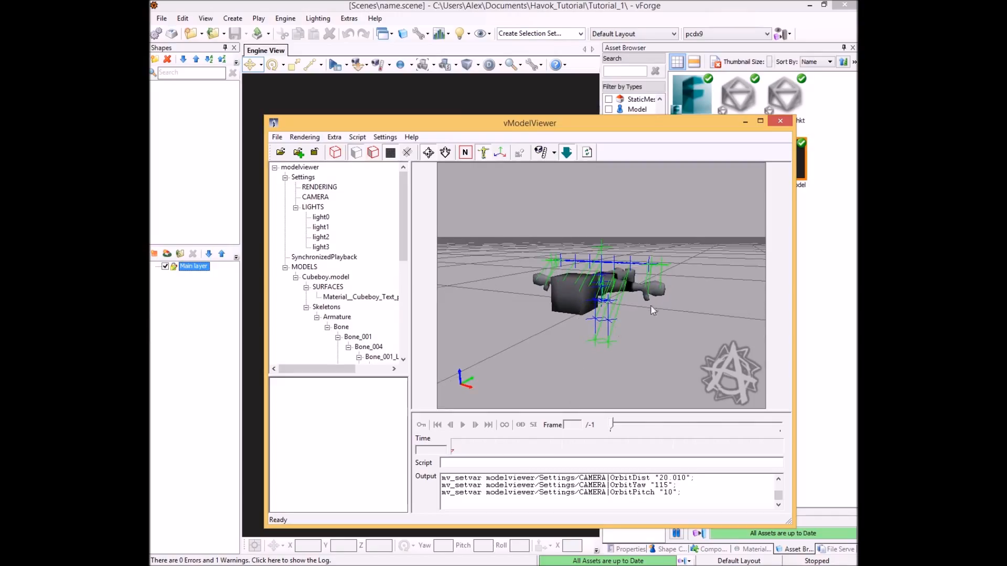
mouse_move(643, 306)
mouse_down()
mouse_move(630, 340)
mouse_move(644, 313)
mouse_up()
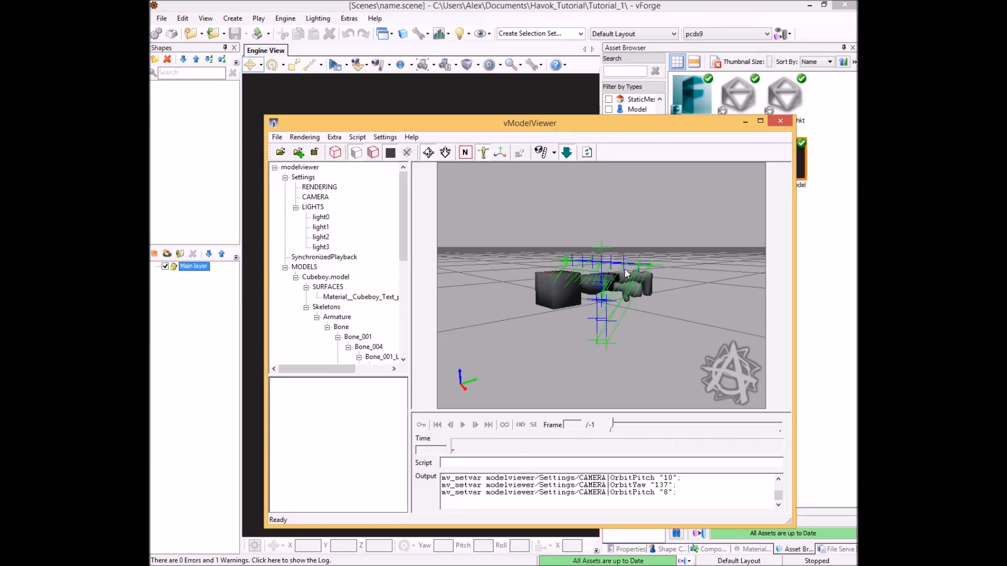
drag(625, 274, 613, 285)
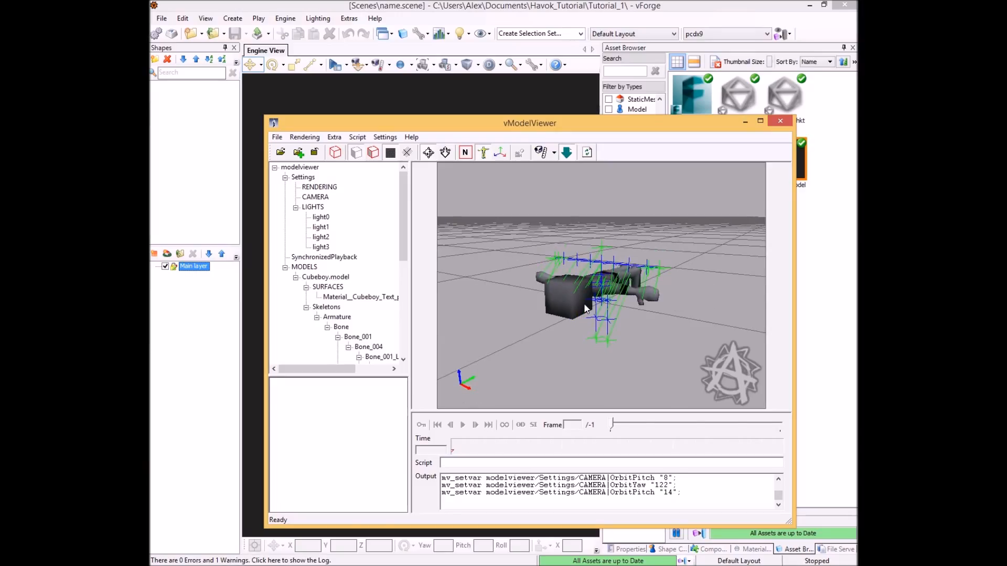
drag(568, 306, 572, 348)
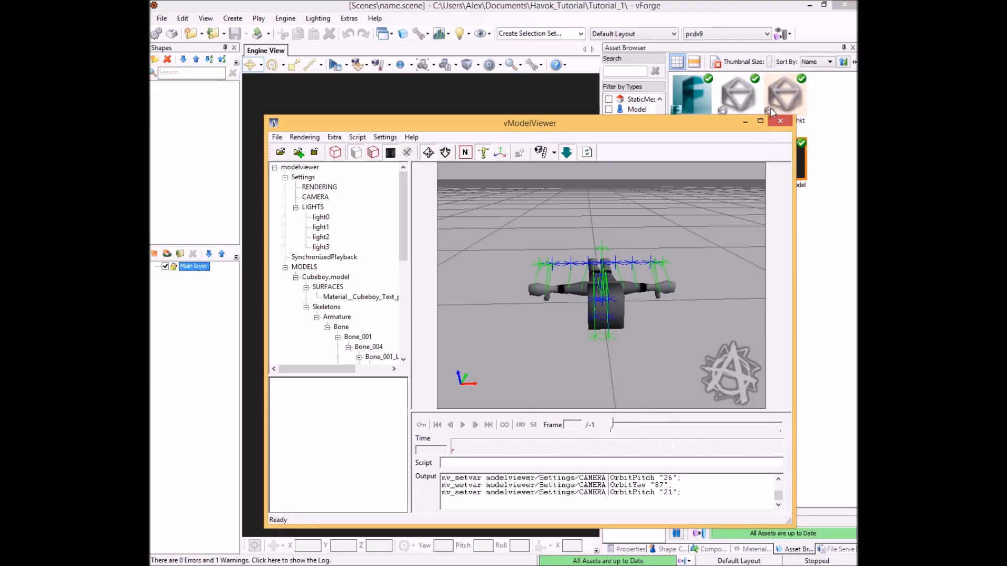
click(781, 123)
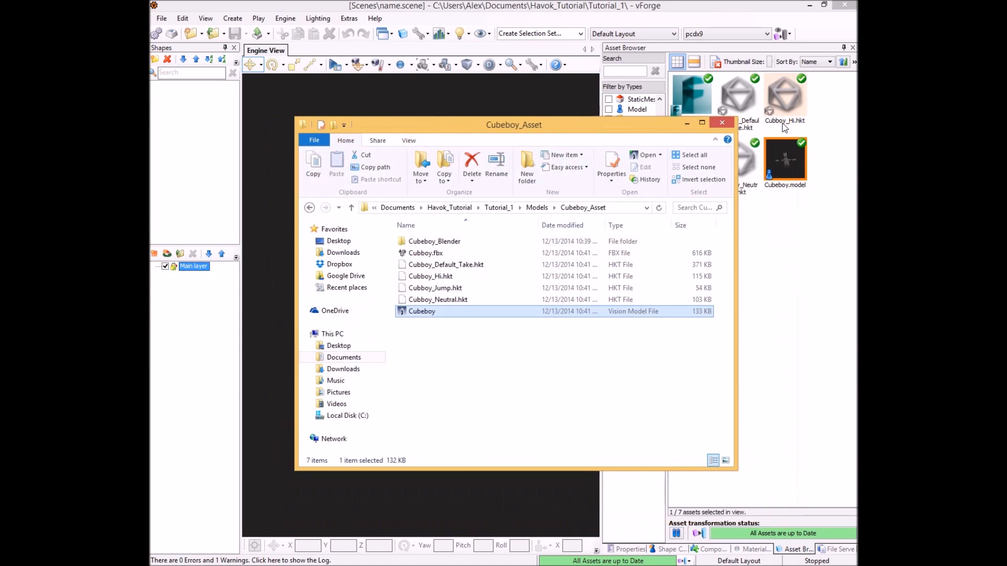
Return to Blender, select the armature, compare it in front and right views, and rotate it 90° in the right view.
click(470, 245)
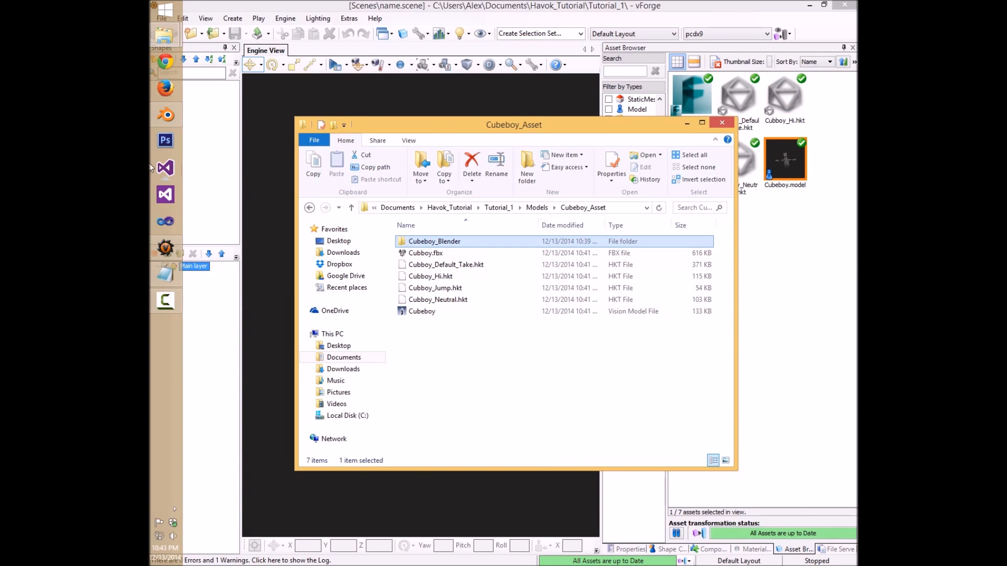
click(165, 121)
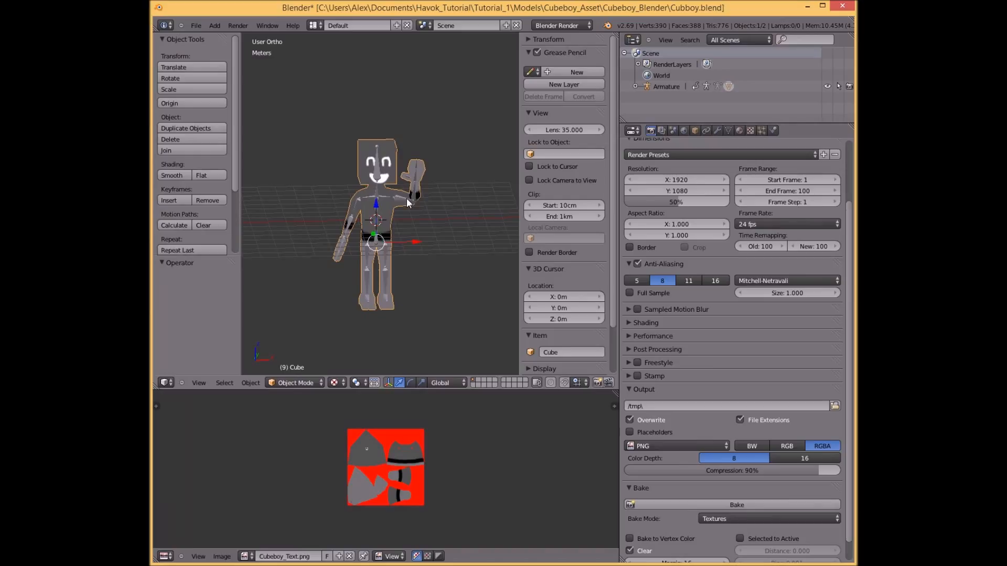
right_click(379, 222)
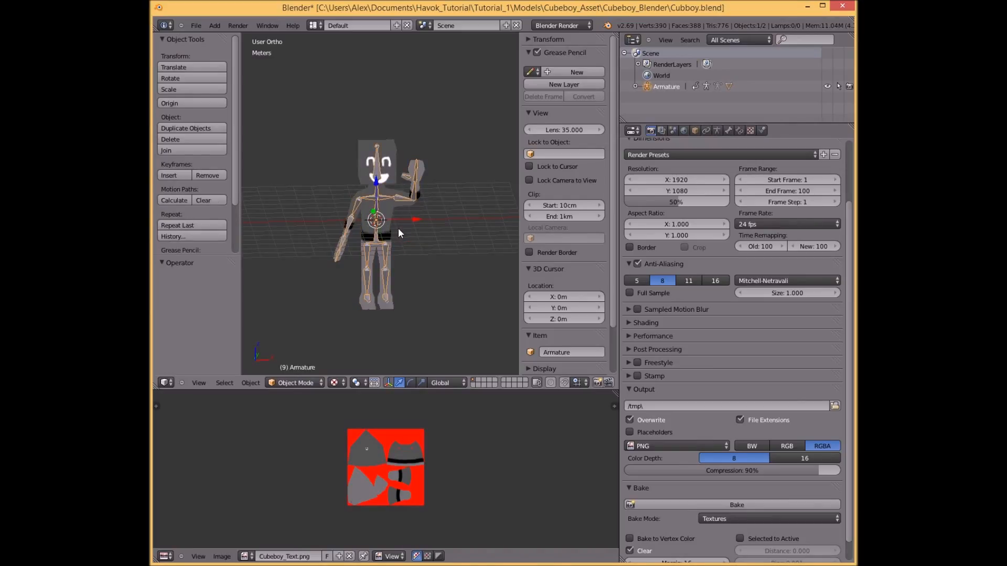
key(KP_3)
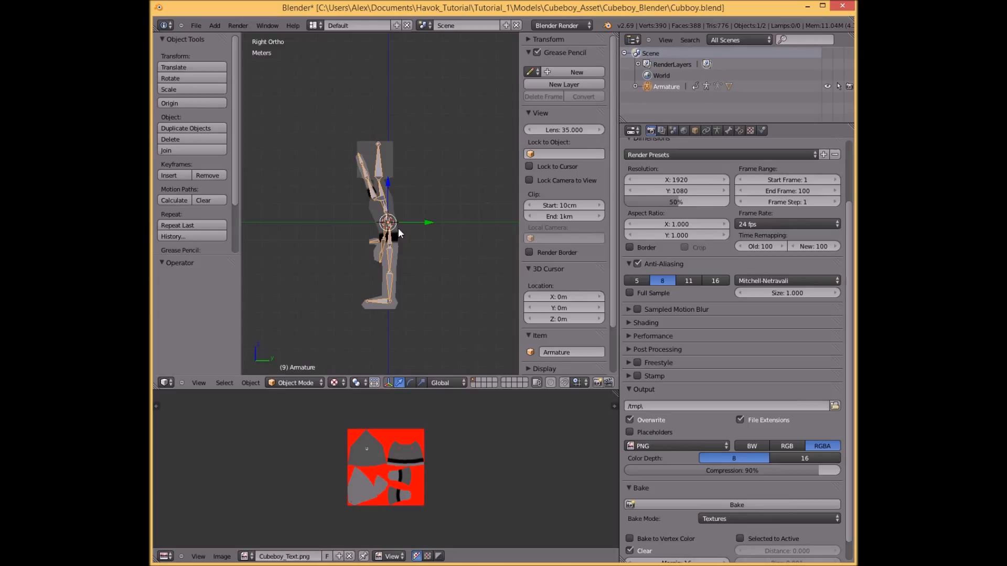
key(KP_1)
key(KP_3)
key(KP_1)
key(KP_3)
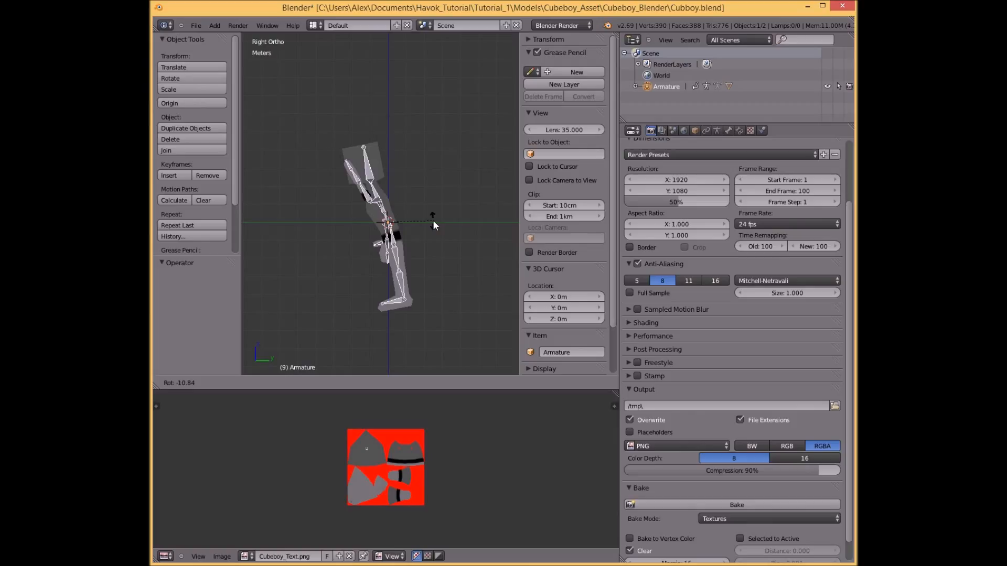
text(90)
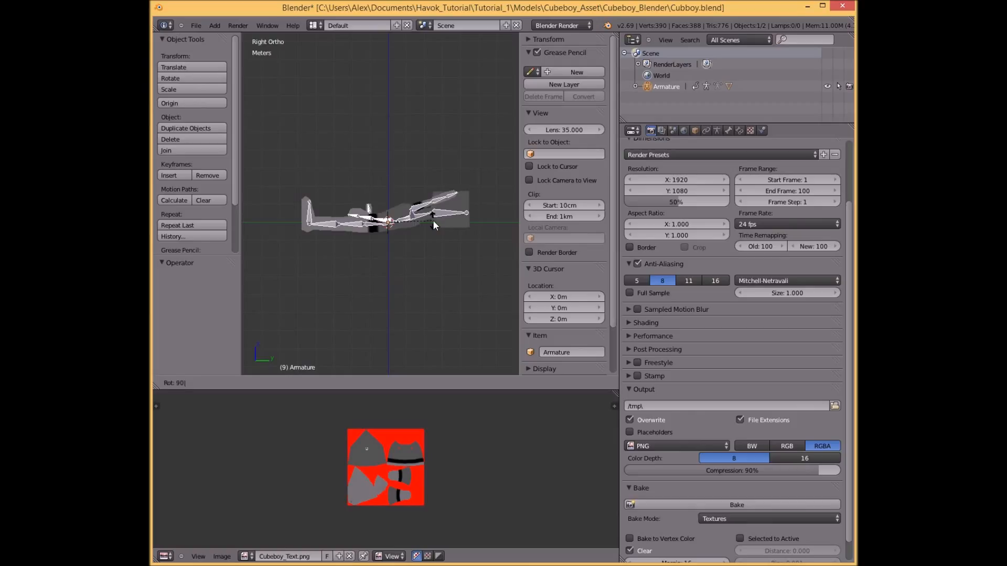
key(Return)
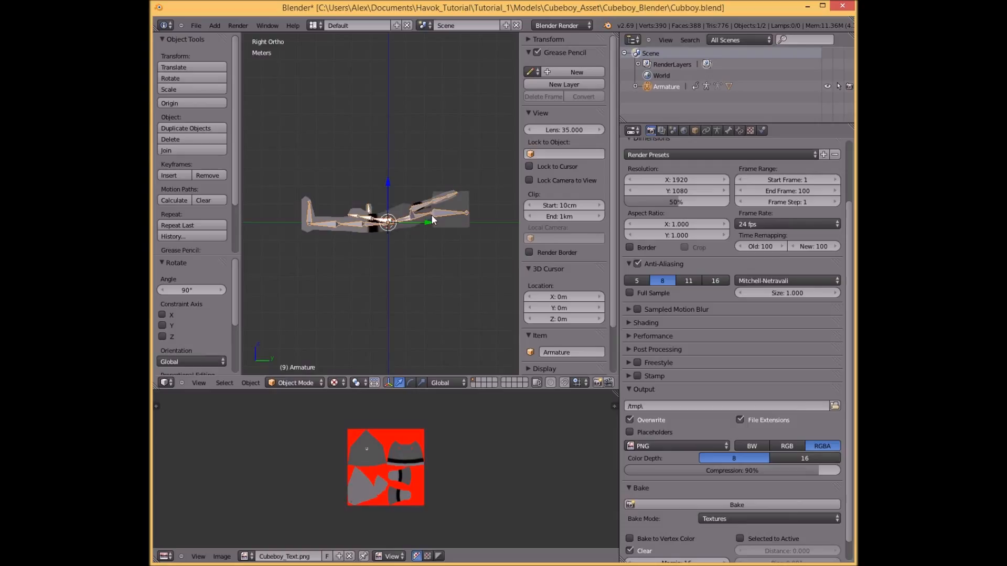
Apply Rotation & Scale to the armature and check the character's orientation from the top.
key(ctrl+a)
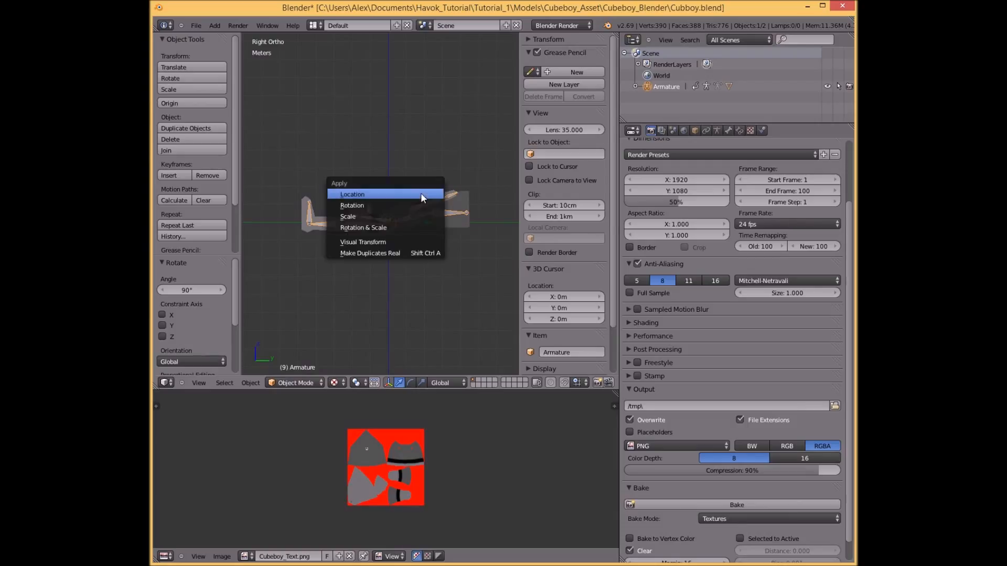
click(416, 231)
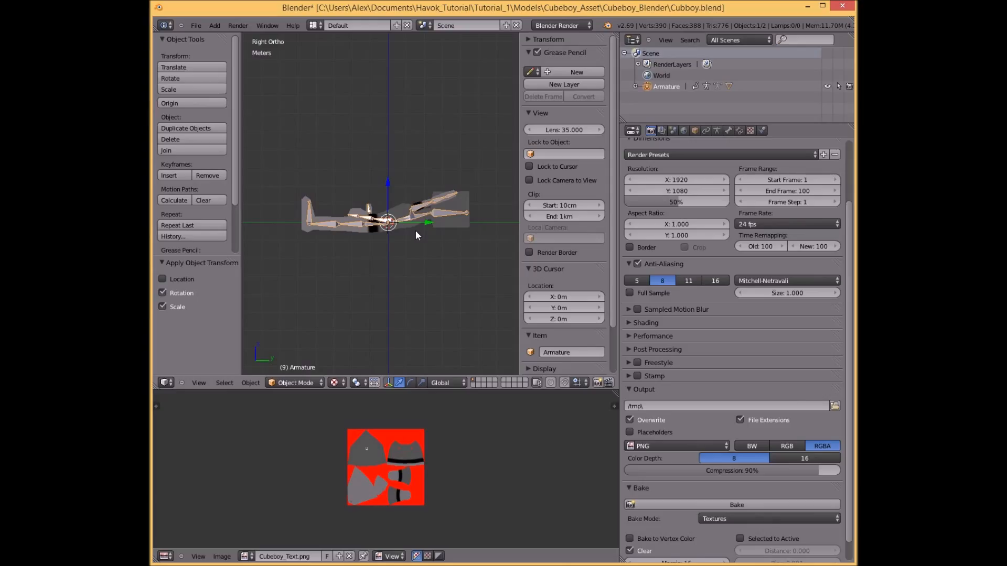
middle_drag(375, 272, 339, 292)
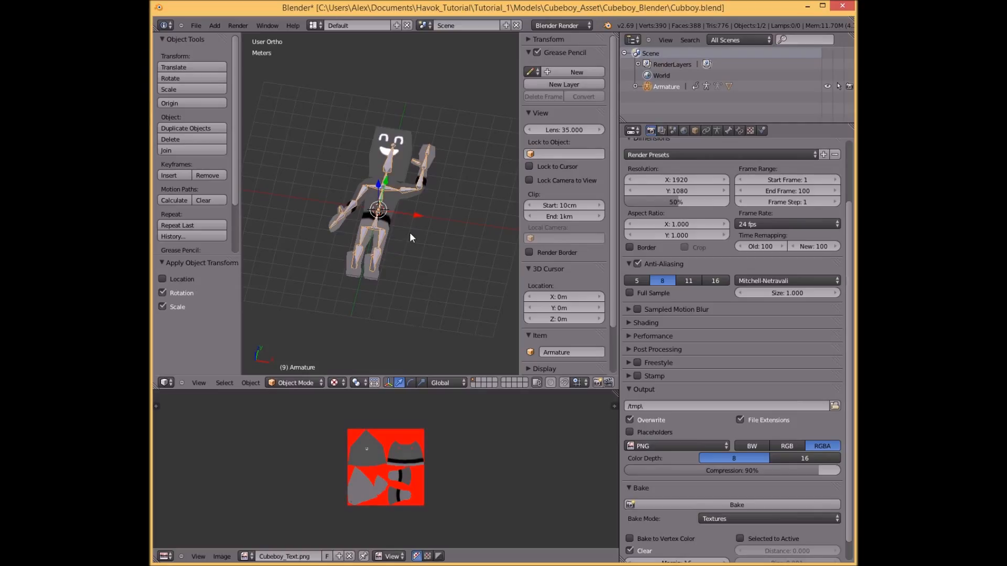
key(KP_7)
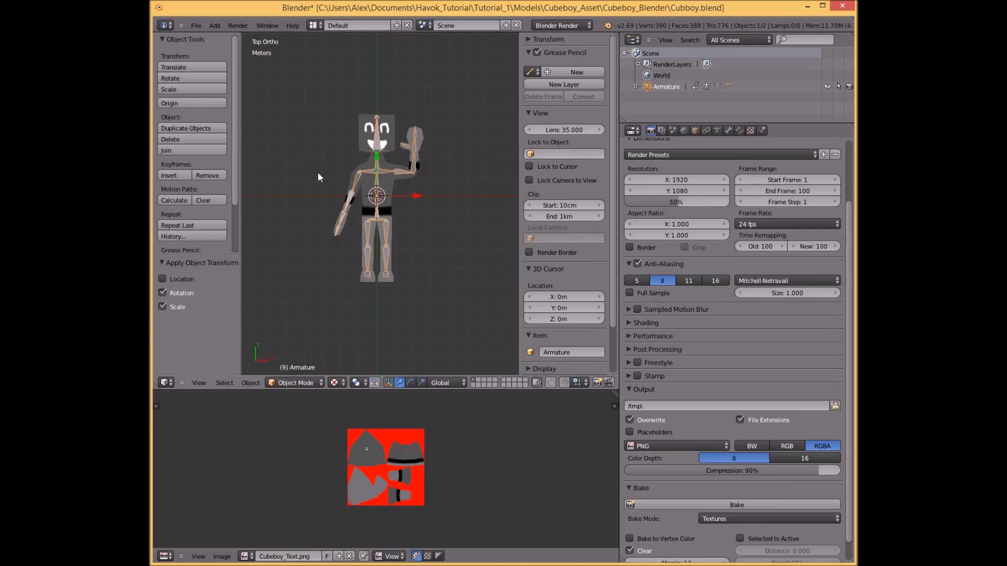
Export the character as Autodesk FBX, overwriting Cubboy.fbx in the Cubeboy_Asset folder.
click(196, 25)
mouse_move(227, 205)
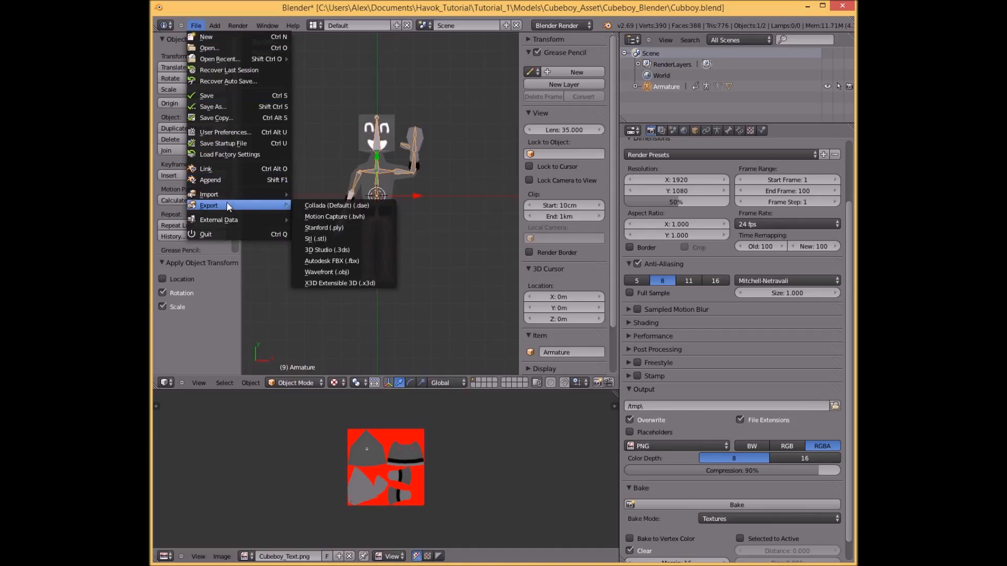
click(374, 263)
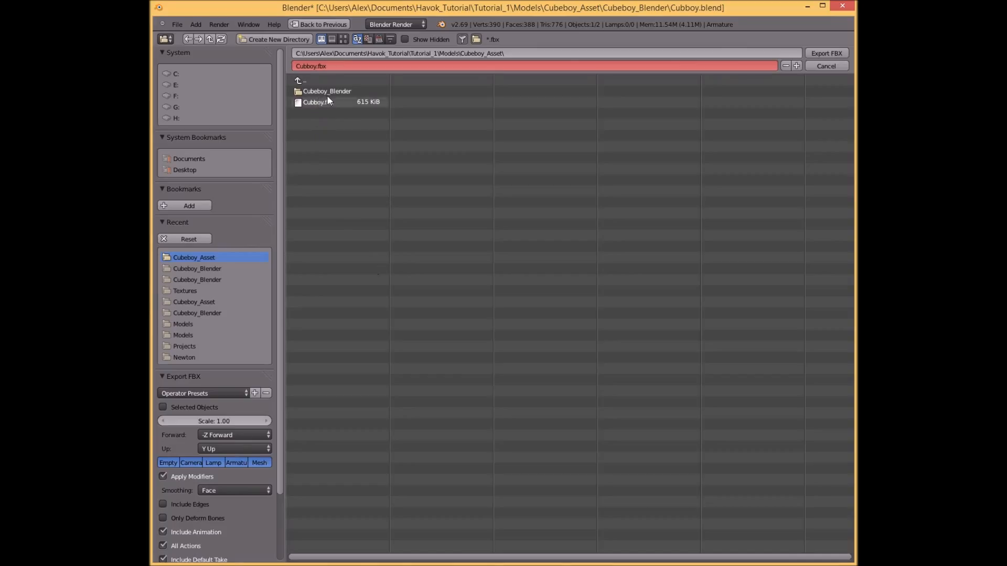
click(340, 101)
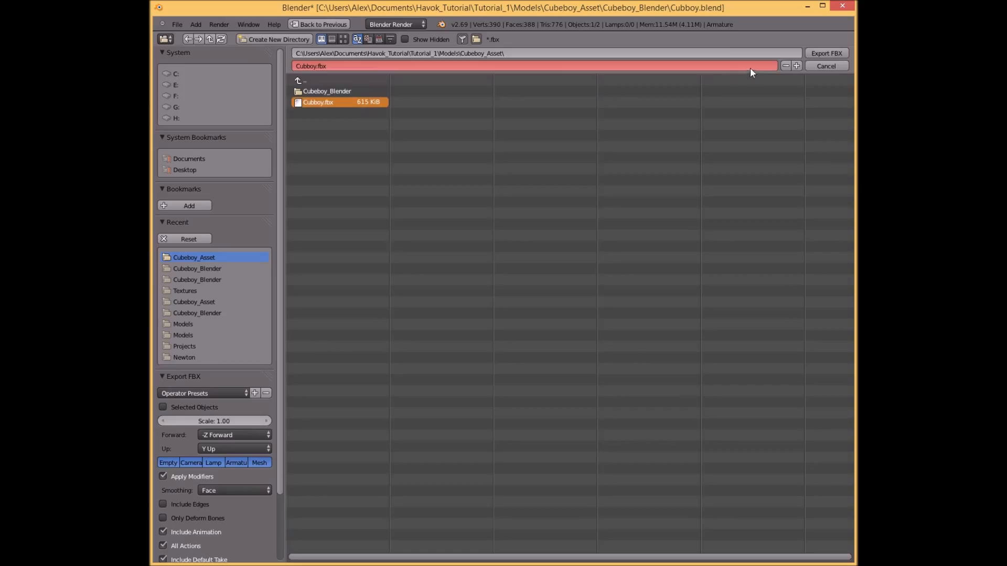
click(819, 52)
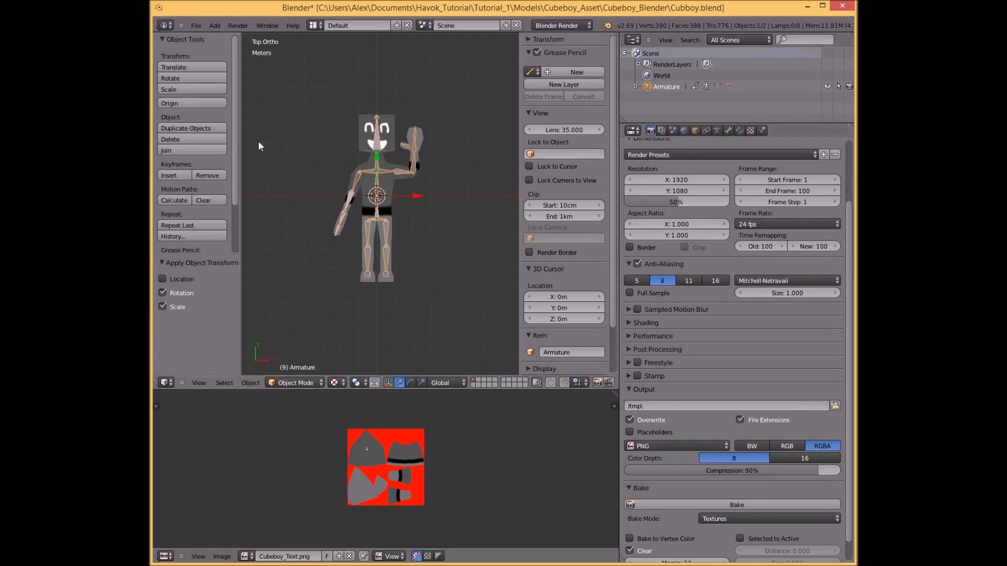
Open the Cubeboy model from the Cubeboy_Asset folder in vModelViewer, compare bones and mesh from several angles, and close the viewer.
mouse_move(158, 103)
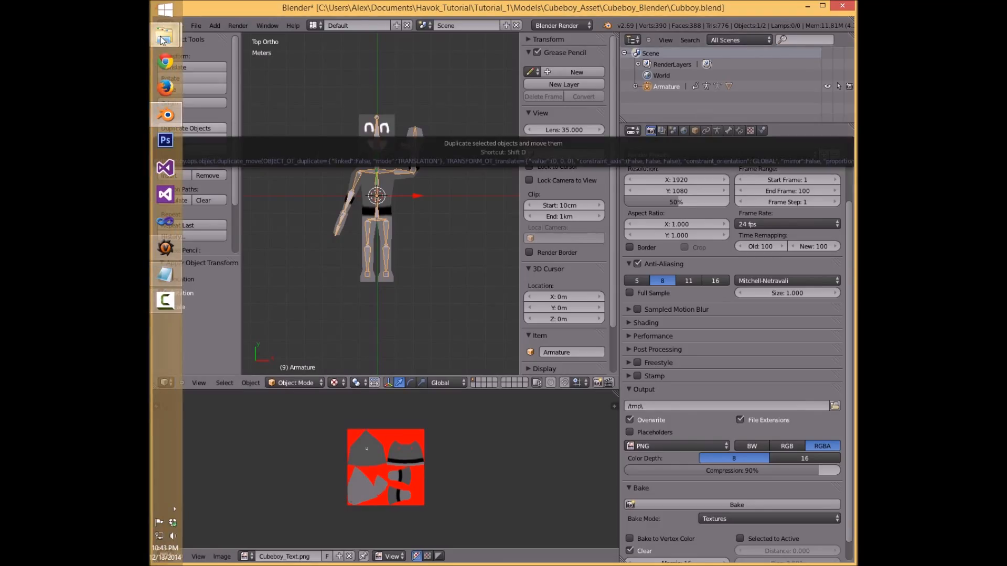
mouse_move(162, 40)
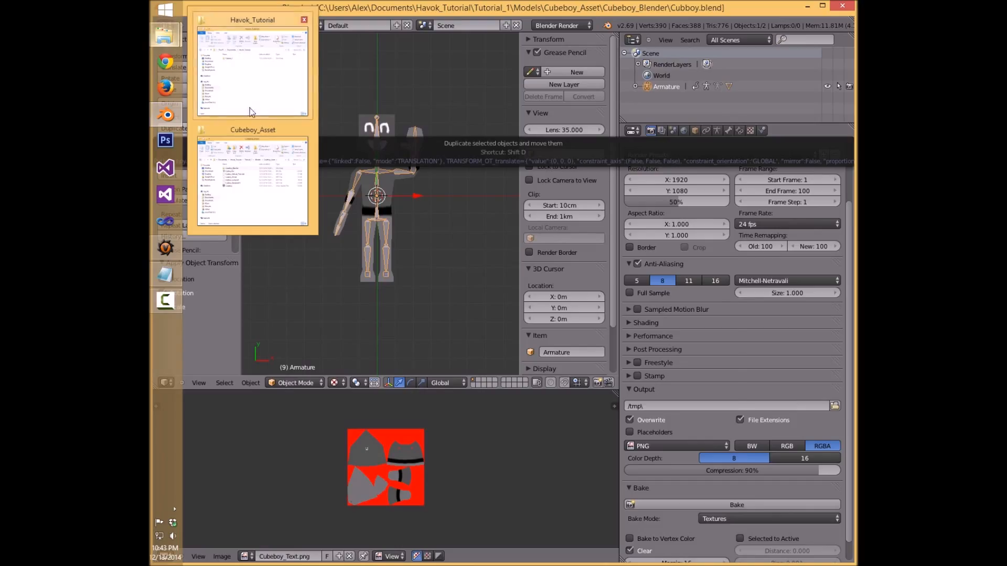
click(253, 181)
double_click(456, 313)
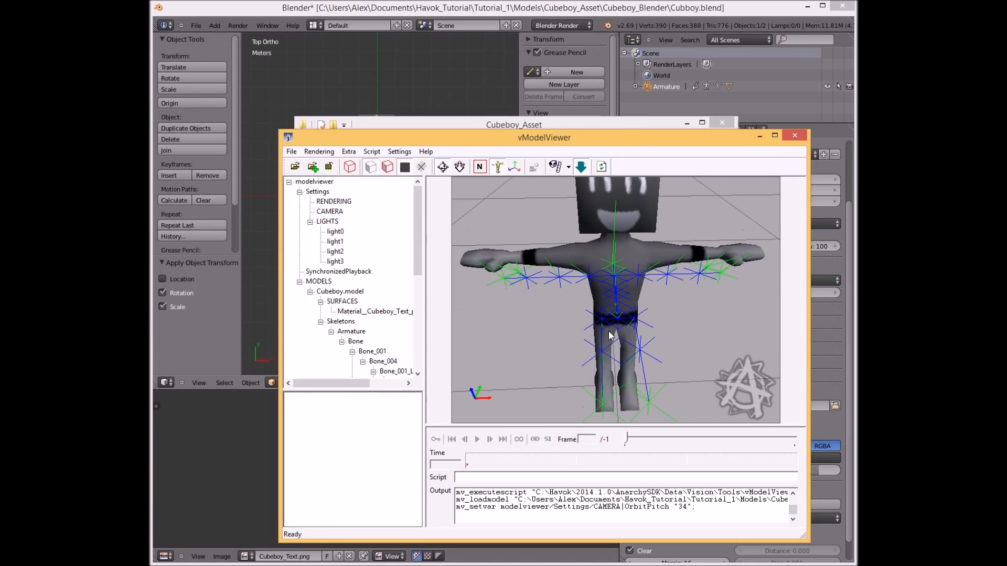
drag(648, 336, 589, 318)
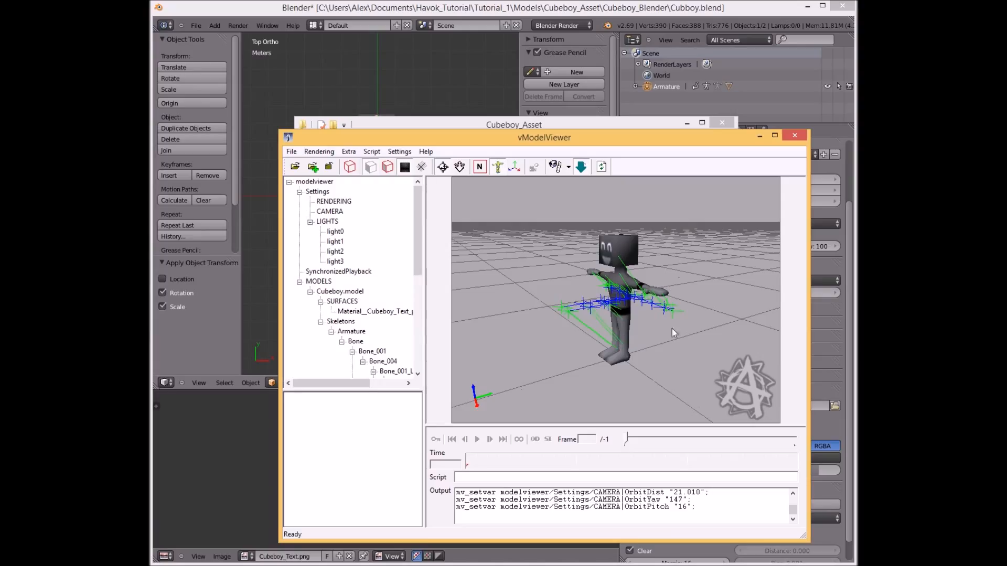
drag(586, 303, 705, 286)
drag(520, 333, 475, 356)
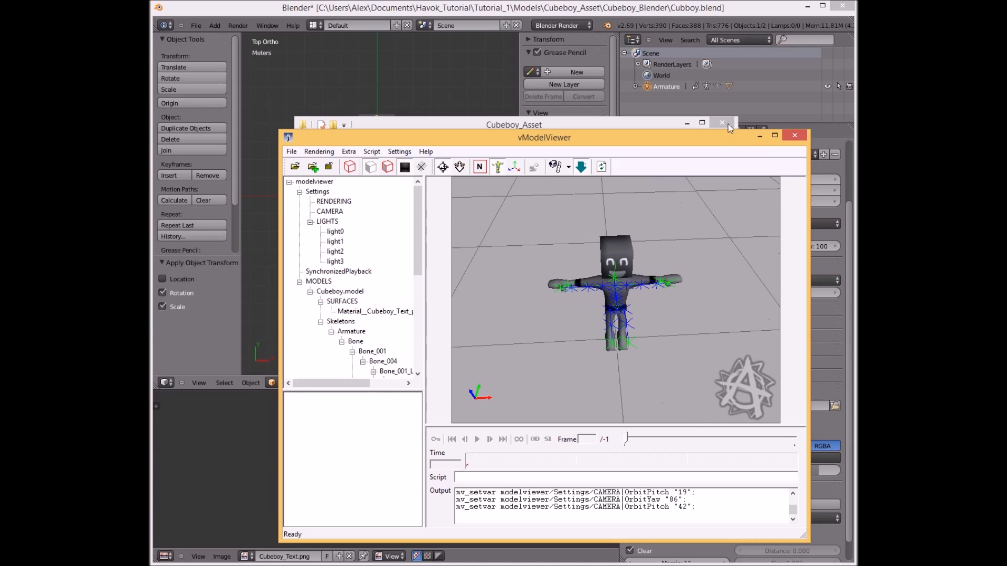
click(786, 136)
click(786, 137)
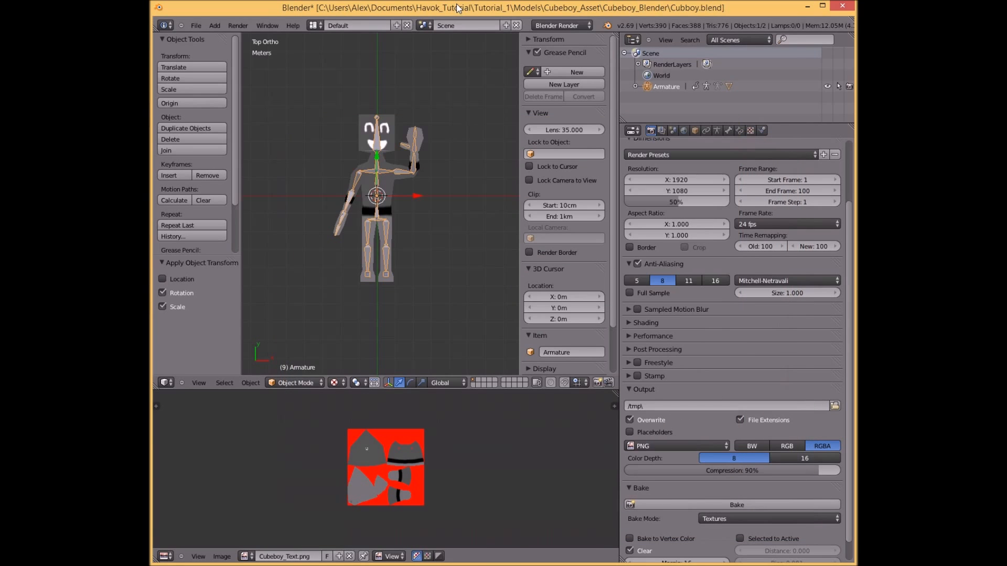
Select the character mesh in Blender and start an Autodesk FBX export limited to selected objects.
click(197, 26)
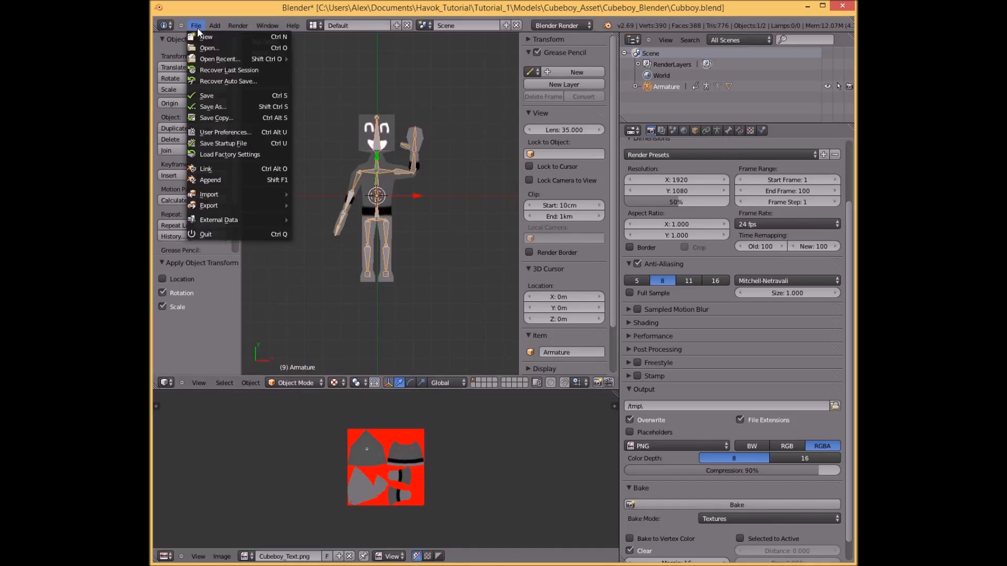
mouse_move(240, 205)
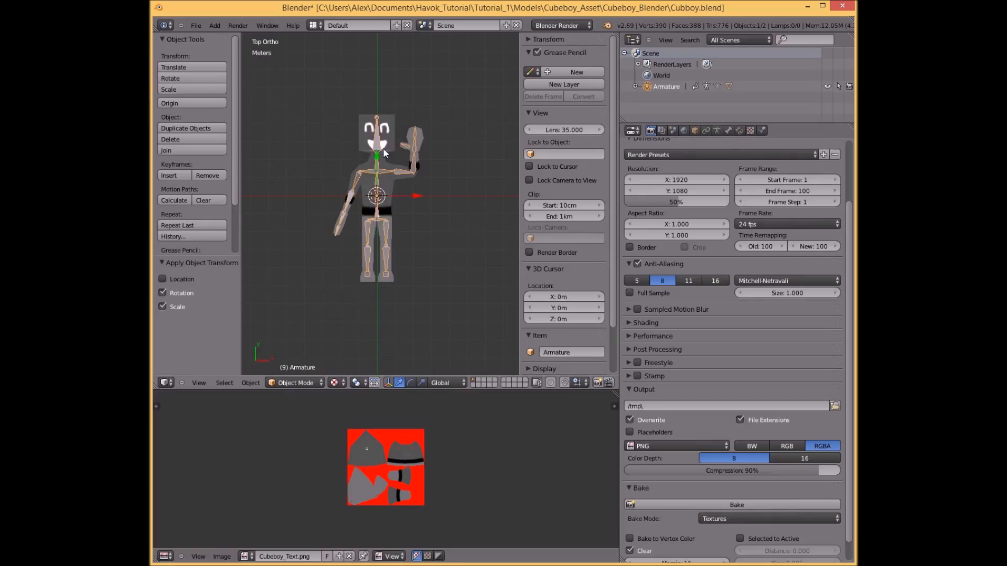
right_click(396, 134)
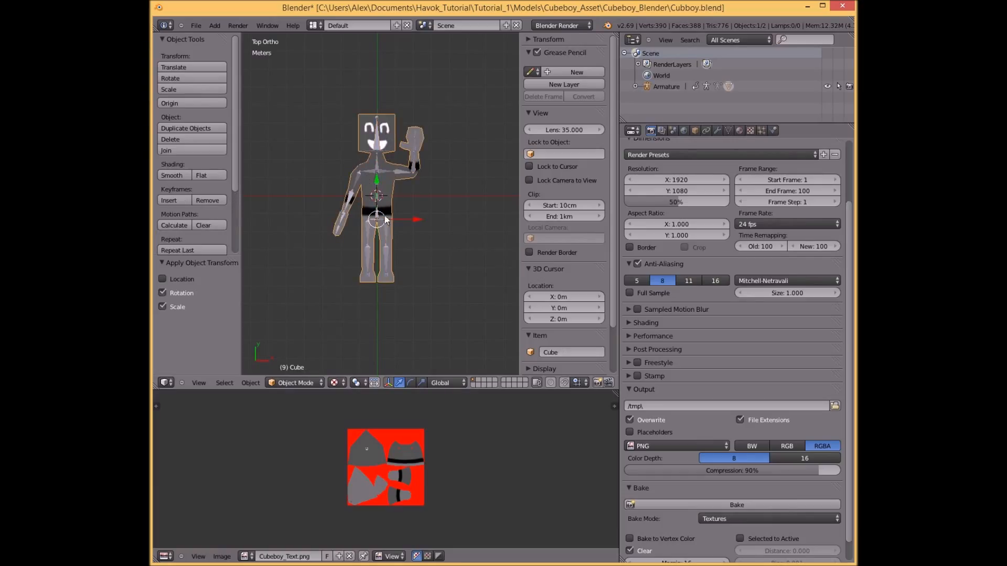
click(196, 25)
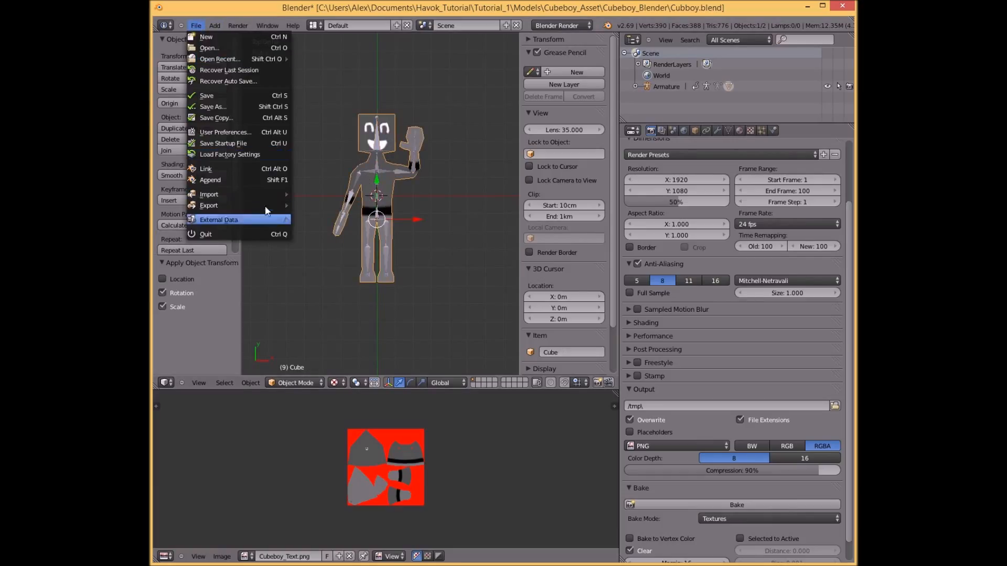
mouse_move(265, 206)
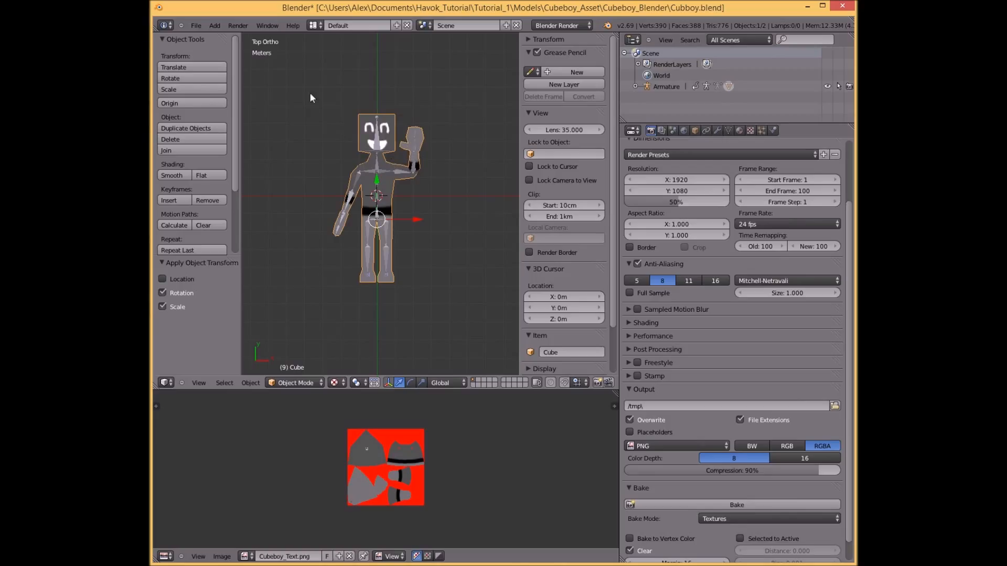
click(197, 25)
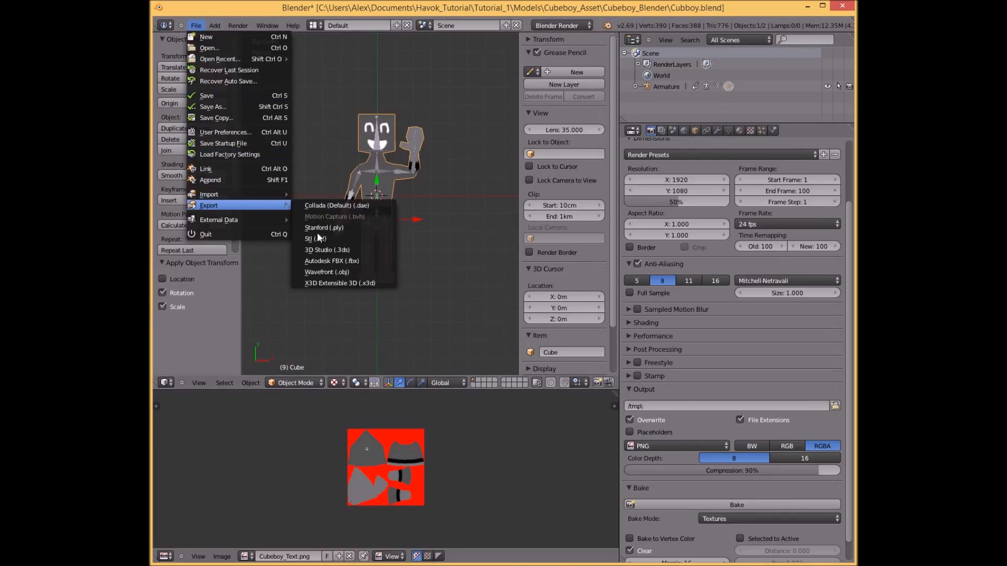
click(348, 267)
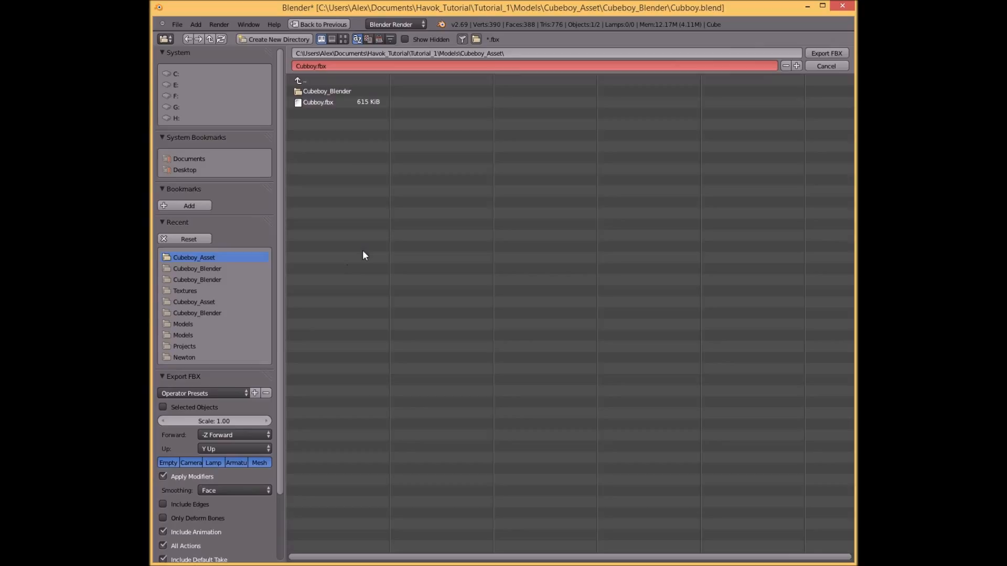
click(177, 410)
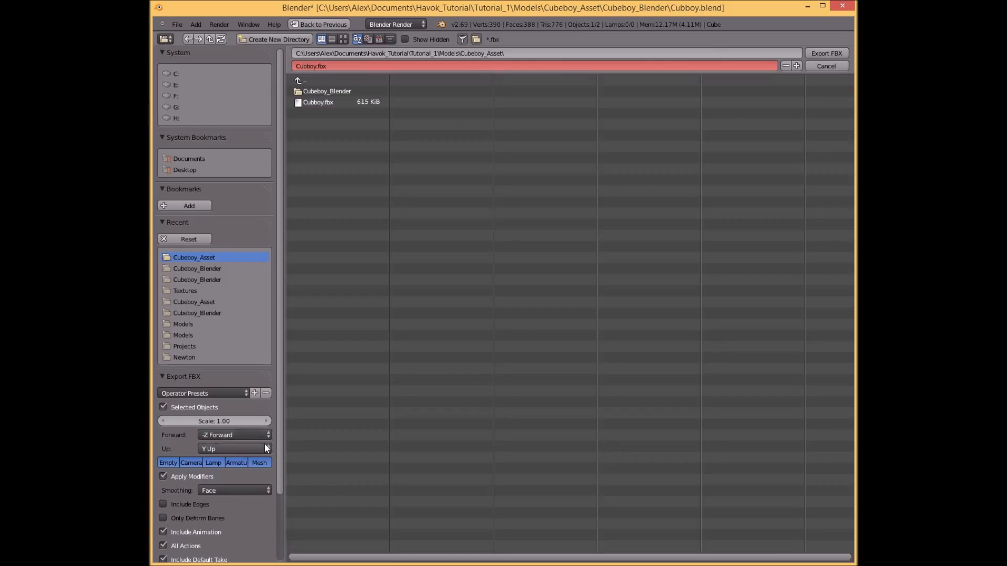
Set the FBX export axes to Y Forward and Z Up and export over Cubboy.fbx in Cubeboy_Asset.
scroll(235, 454, down, 1)
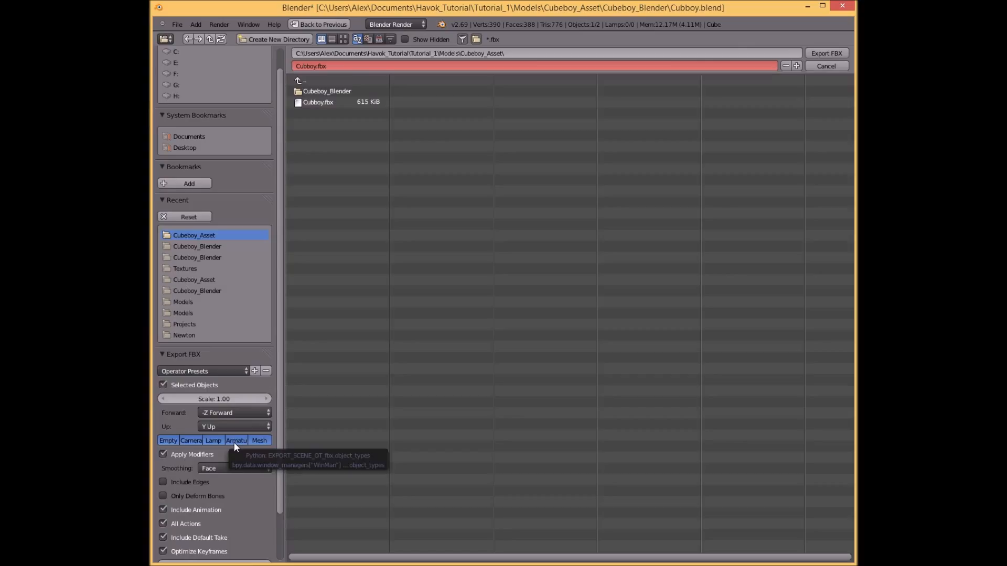
scroll(228, 490, down, 1)
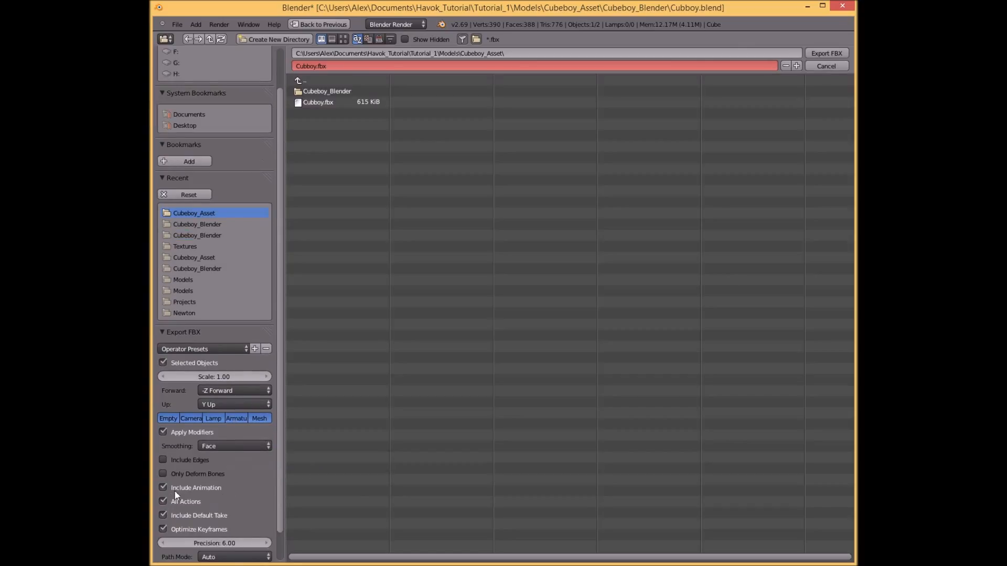
scroll(189, 506, down, 1)
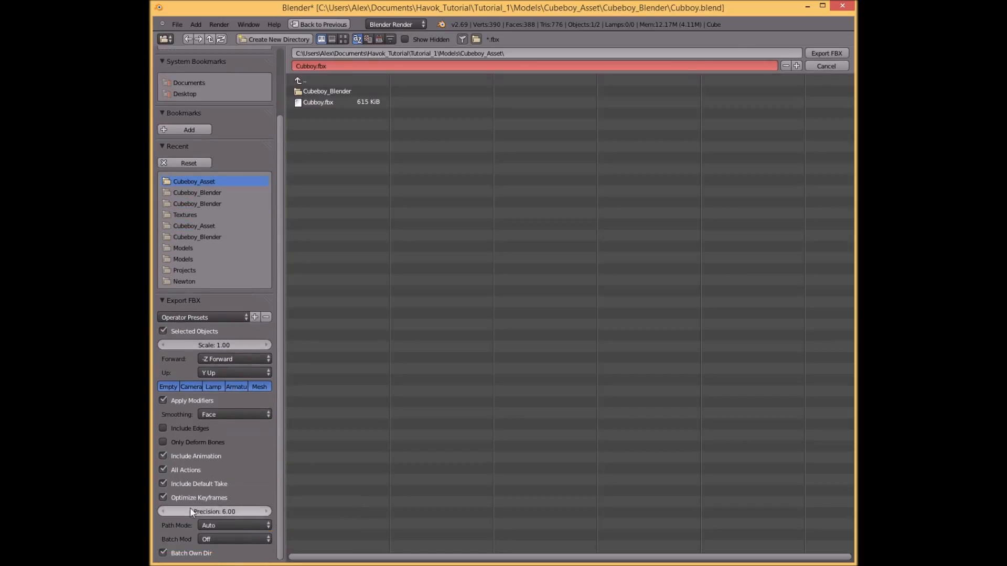
scroll(219, 486, up, 1)
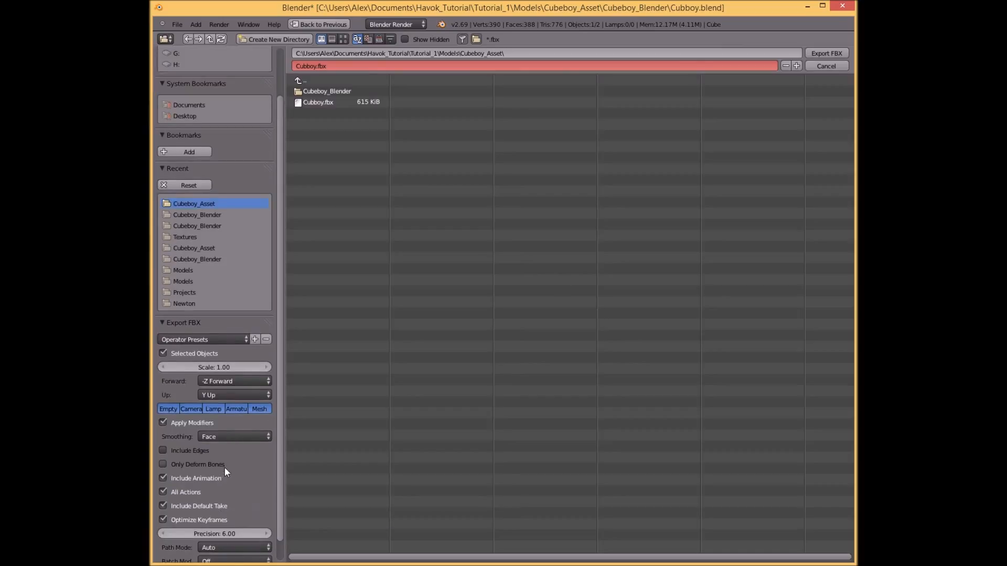
click(223, 382)
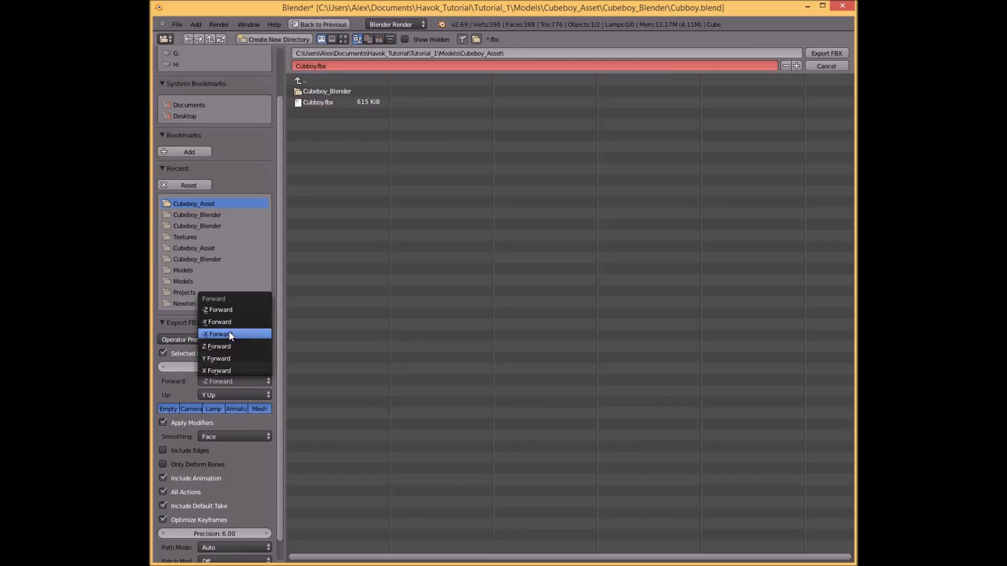
click(231, 358)
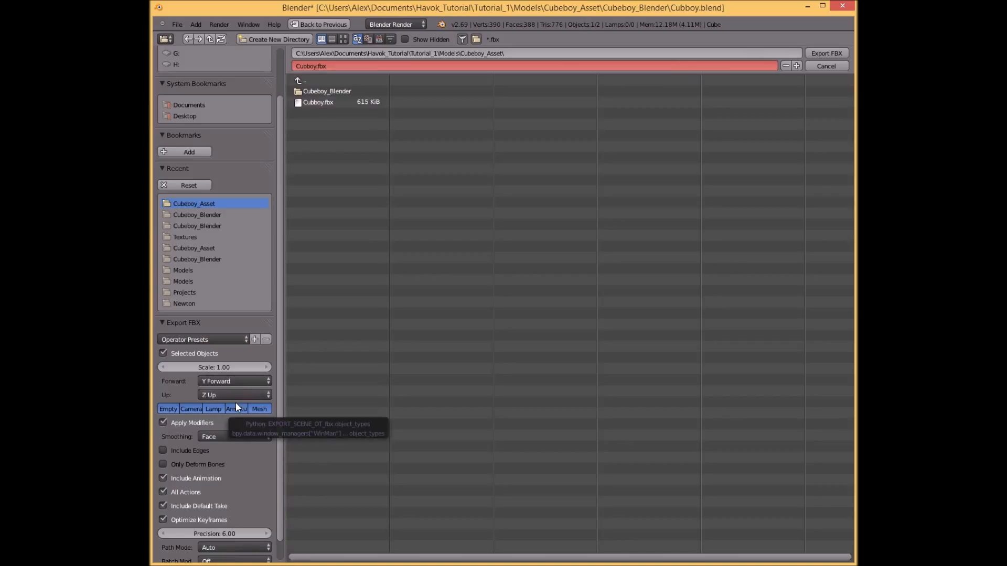
click(347, 102)
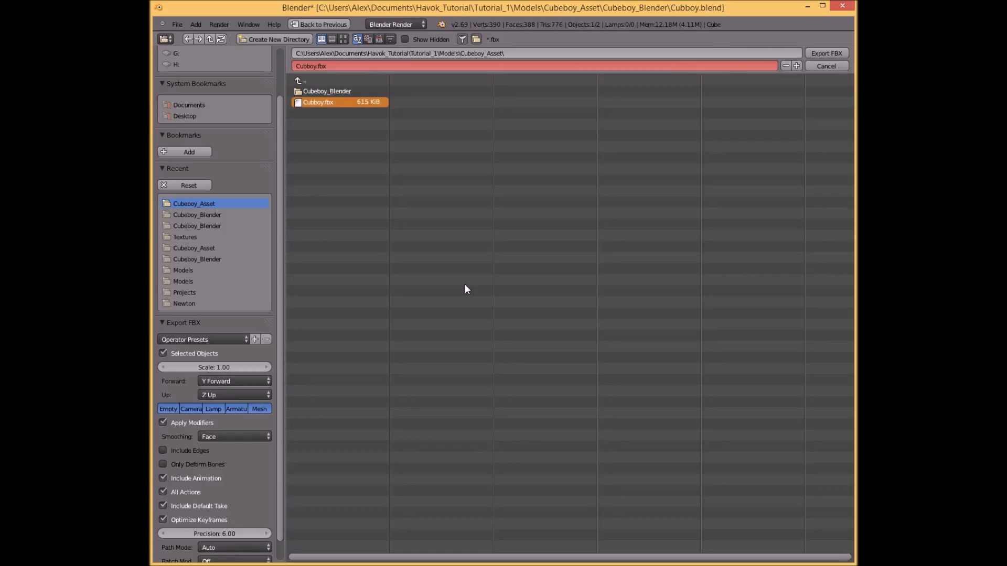
click(825, 51)
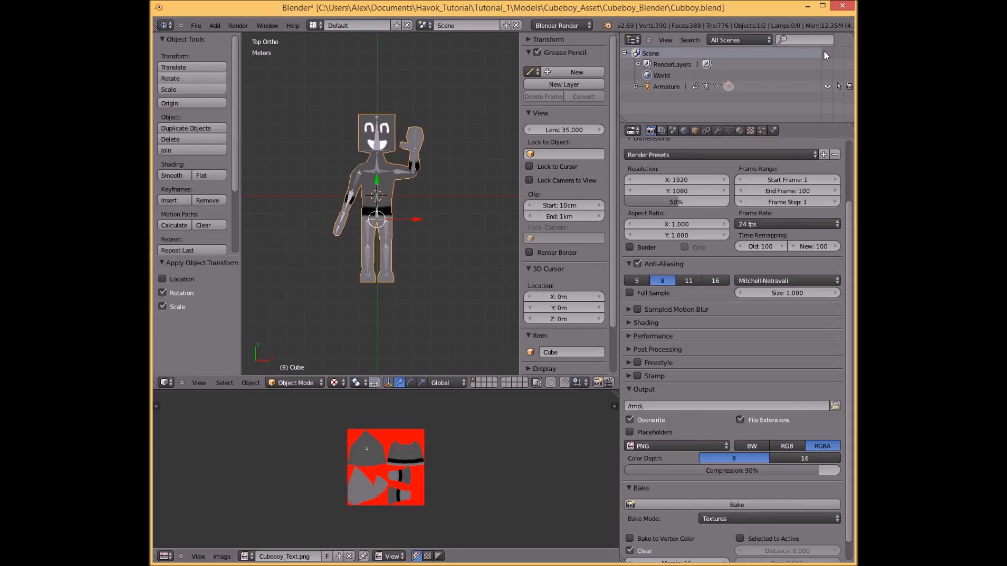
Switch to vForge to update the assets, and reopen the Cubeboy model in vModelViewer to check the skeleton against the mesh.
mouse_move(152, 150)
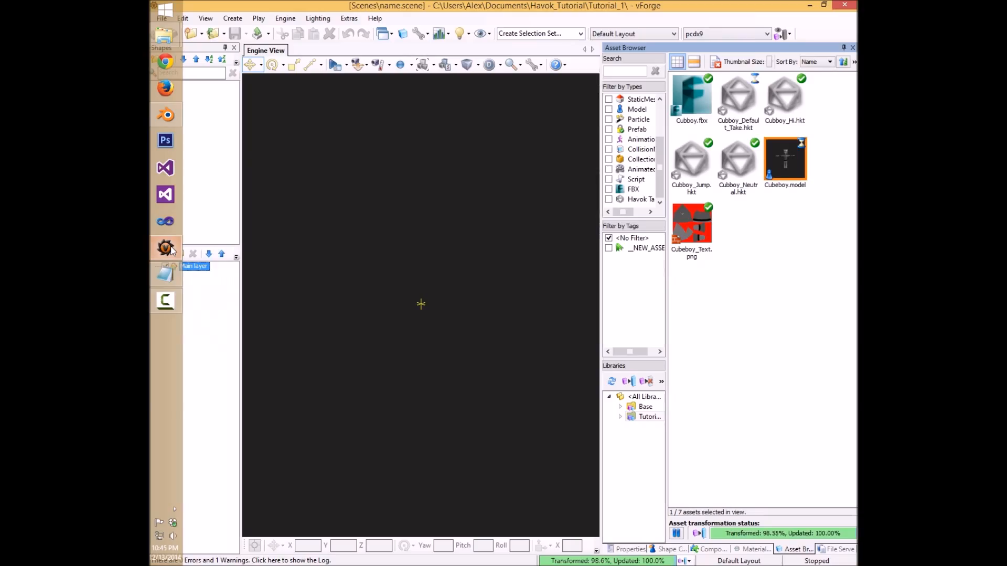
click(172, 250)
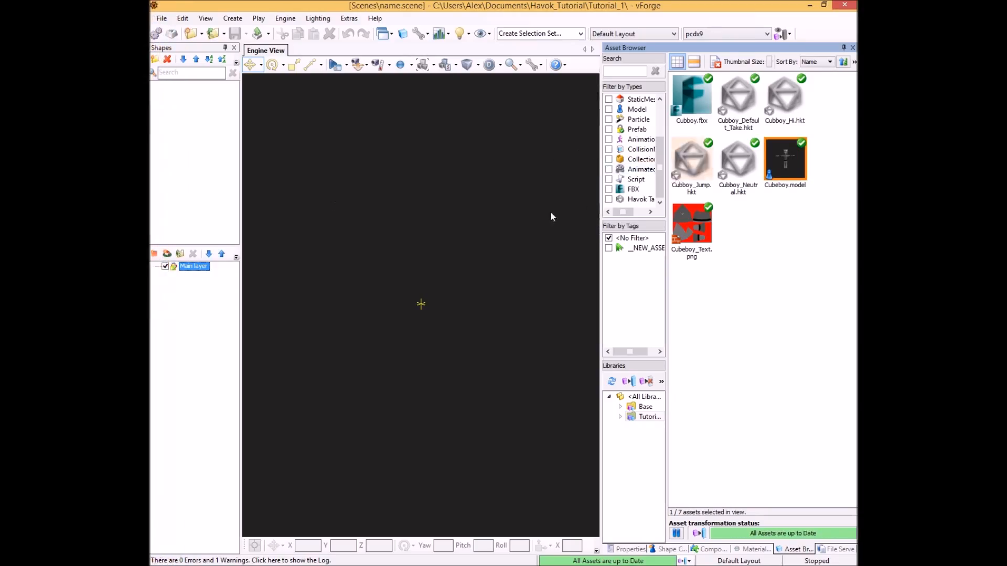
mouse_move(164, 36)
mouse_move(254, 160)
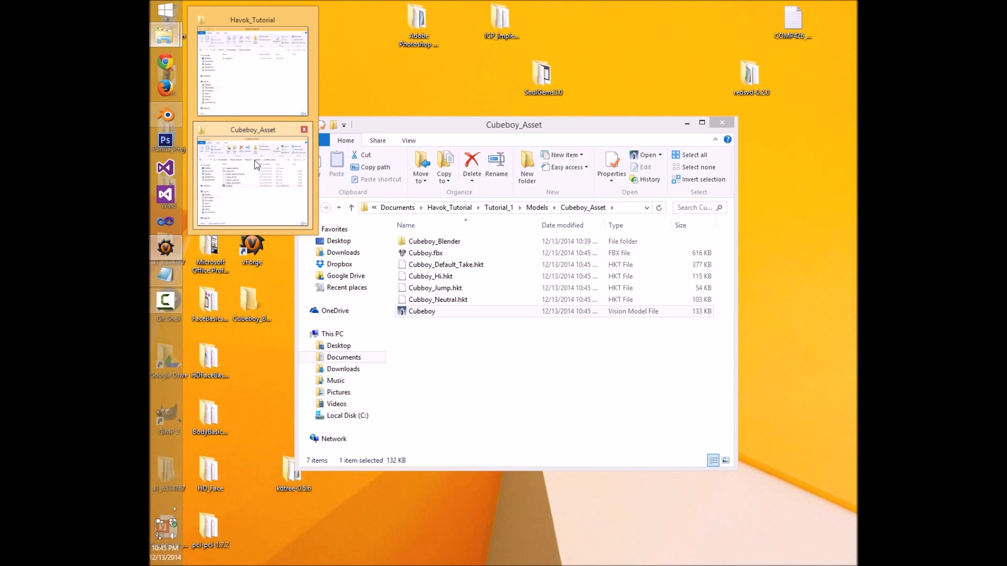
click(254, 160)
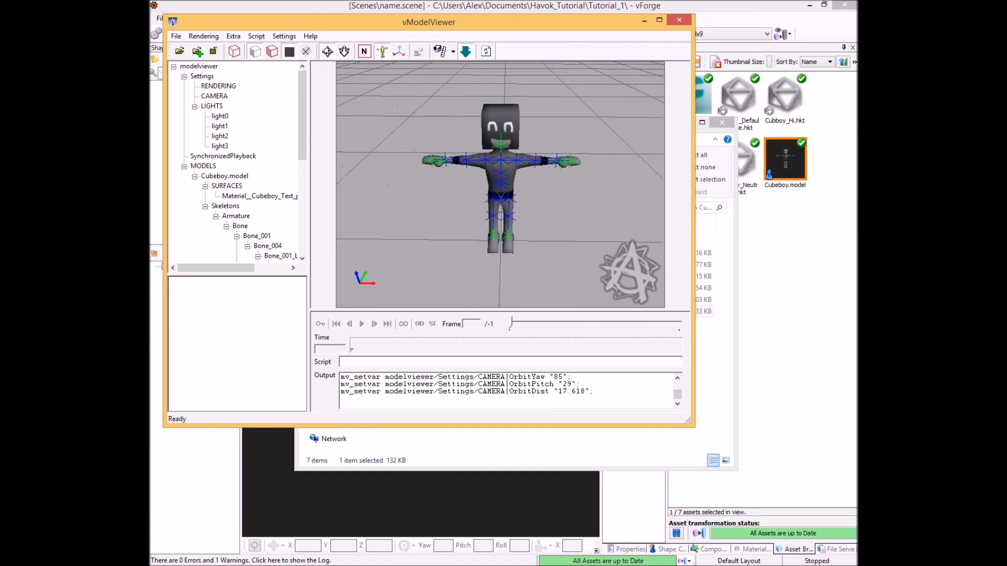
mouse_move(577, 215)
mouse_down()
mouse_move(639, 194)
mouse_move(577, 183)
mouse_move(576, 215)
mouse_up()
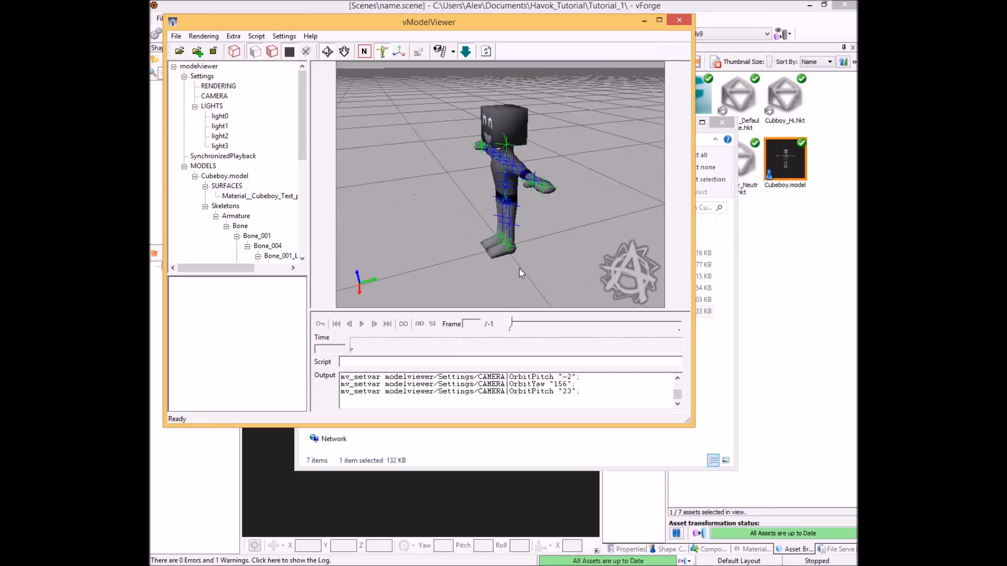
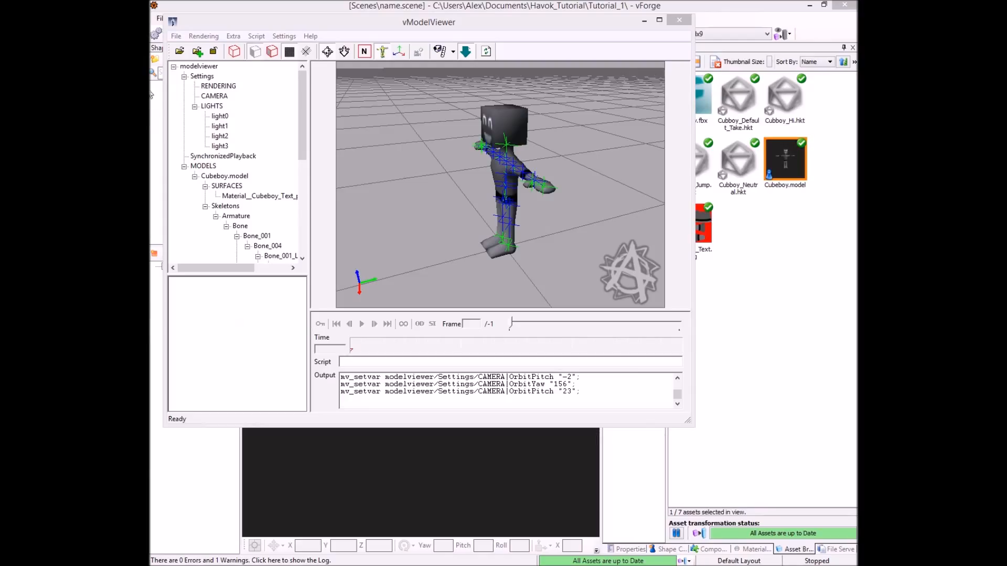
Search the installed apps for "havok" and launch the Havok Animation Tool.
mouse_move(151, 94)
click(164, 10)
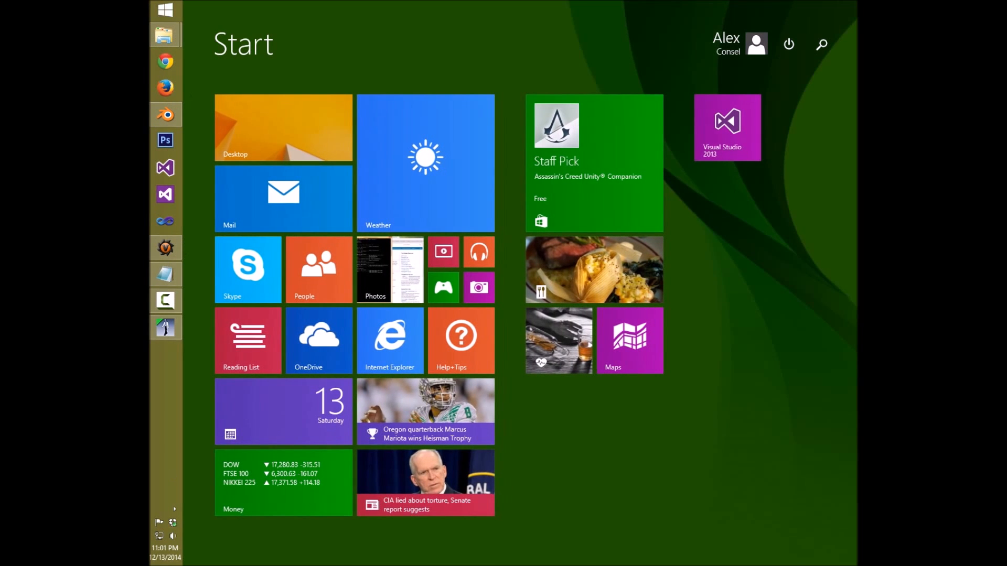
click(226, 538)
click(742, 38)
text(havok)
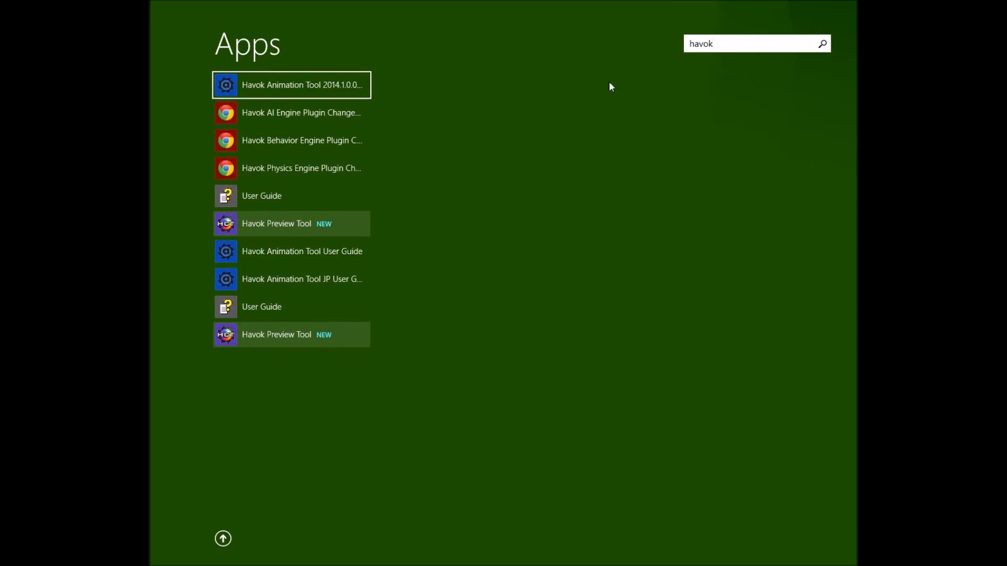
click(358, 88)
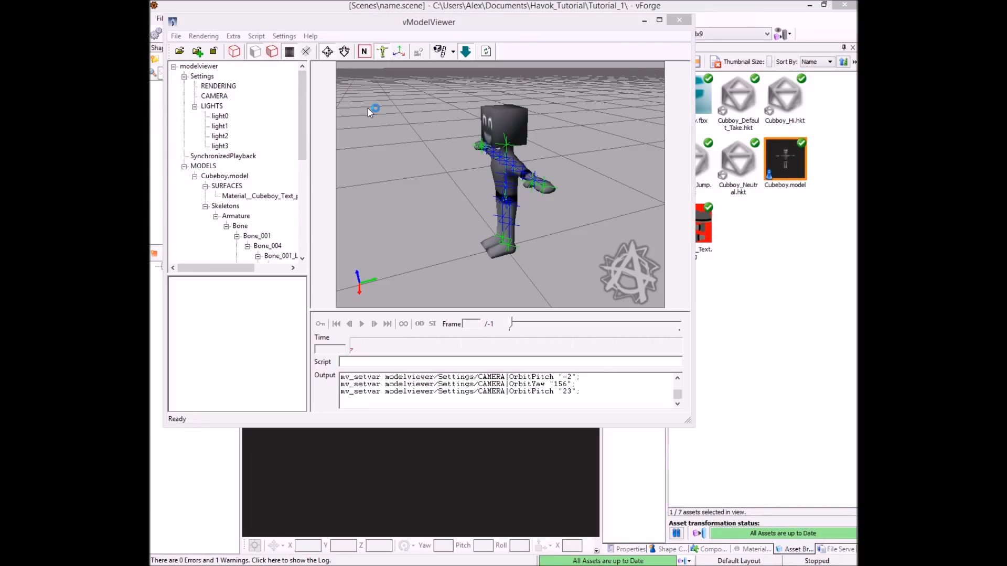
Close the vModelViewer window and inspect the empty 3D viewport grid in the Havok Animation Tool.
click(681, 21)
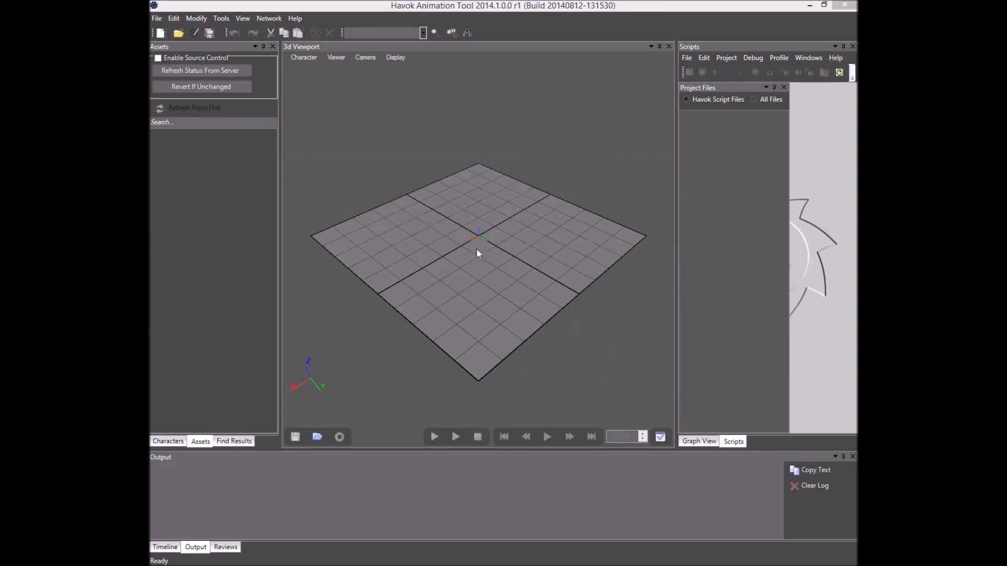
click(481, 282)
scroll(483, 288, down, 4)
drag(464, 306, 490, 287)
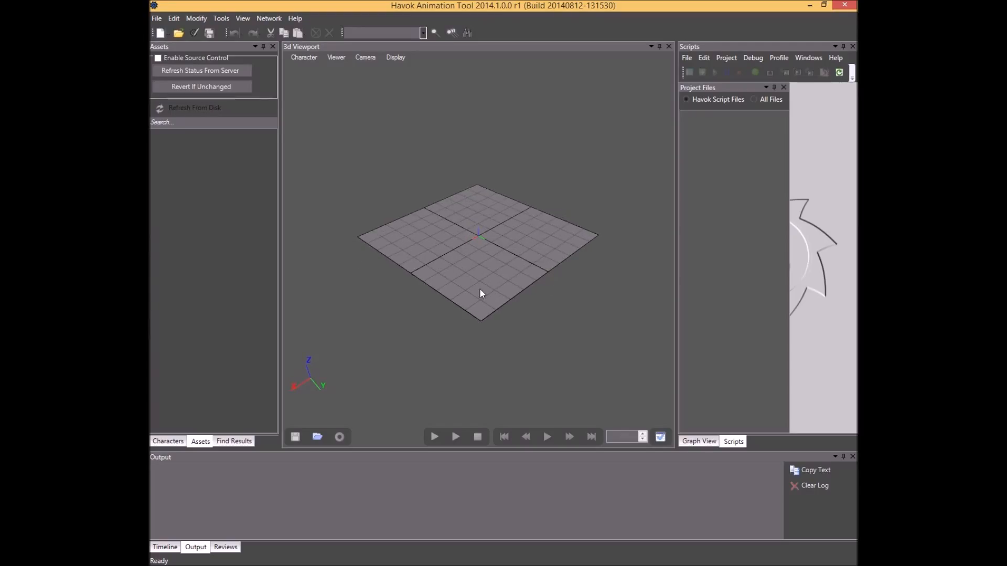
mouse_move(482, 288)
mouse_down()
mouse_move(471, 291)
mouse_move(538, 289)
mouse_move(464, 302)
mouse_move(562, 288)
mouse_move(508, 301)
mouse_move(499, 281)
mouse_move(446, 283)
mouse_move(483, 284)
mouse_up()
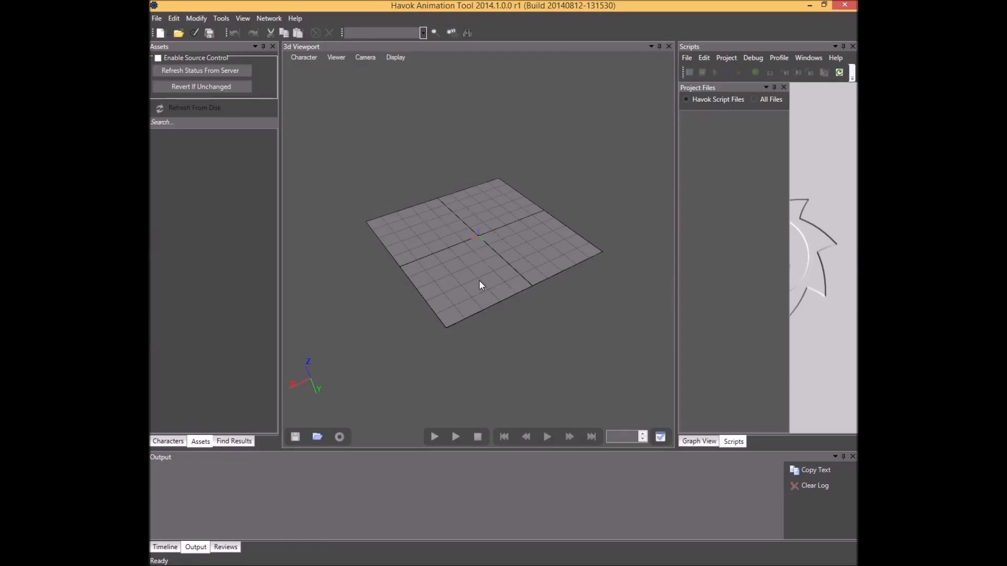
drag(457, 287, 531, 288)
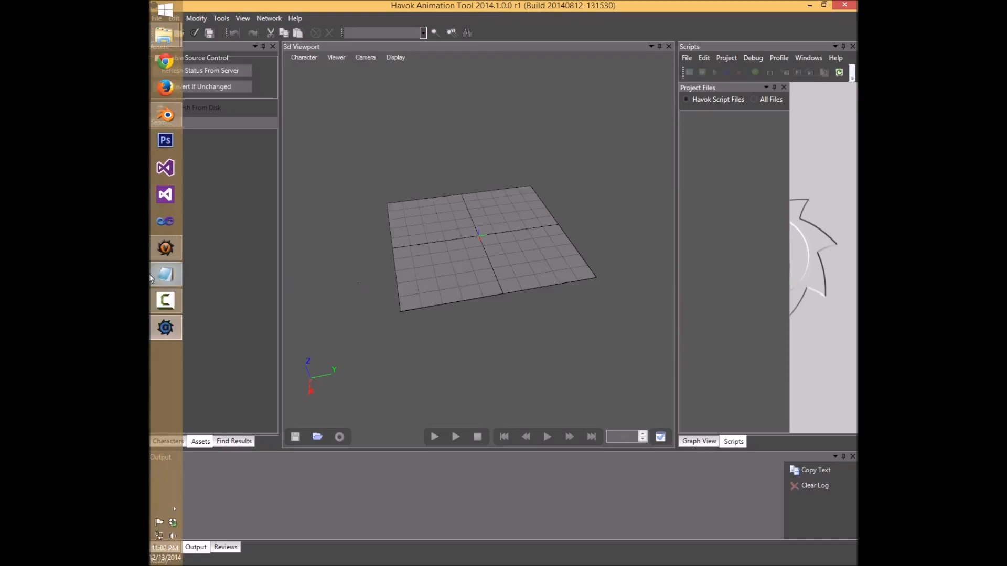
click(167, 248)
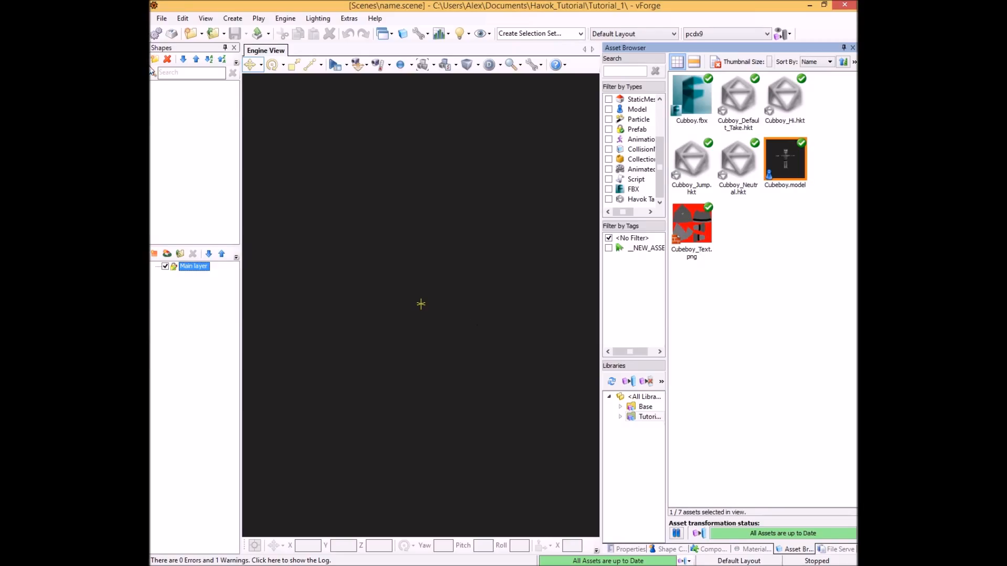
mouse_move(152, 139)
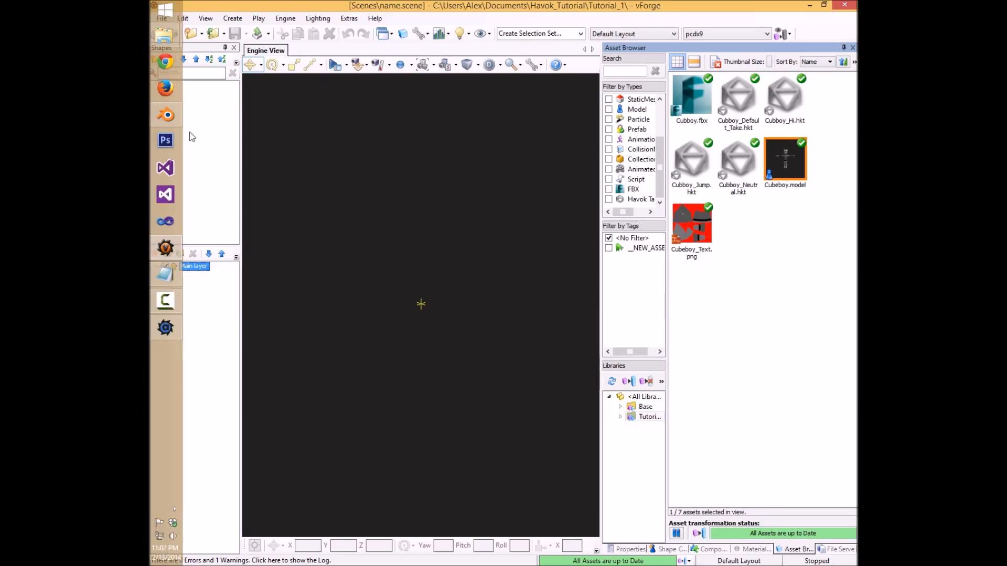
click(165, 328)
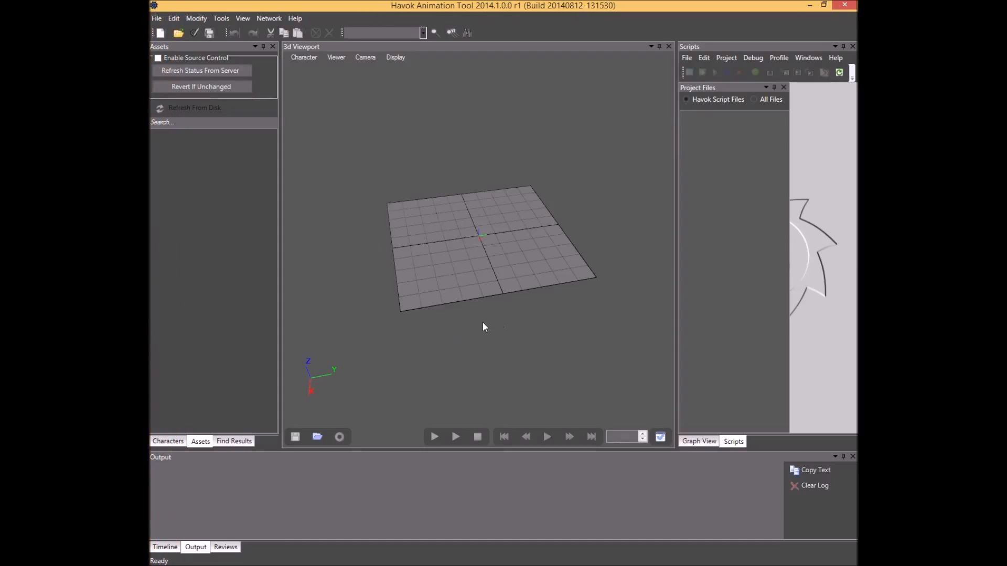
Start a new Havok Animation Tool project and set its location to Documents\Havok_Tutorial\Tutorial_1\Models\Cubeboy_Asset.
click(156, 19)
mouse_move(193, 31)
click(256, 34)
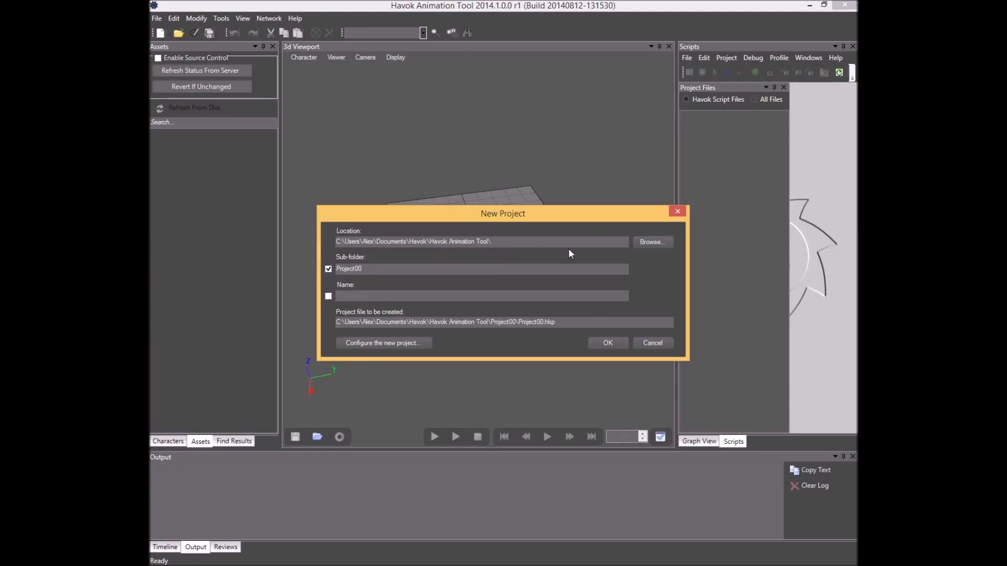
click(650, 242)
drag(577, 263, 578, 287)
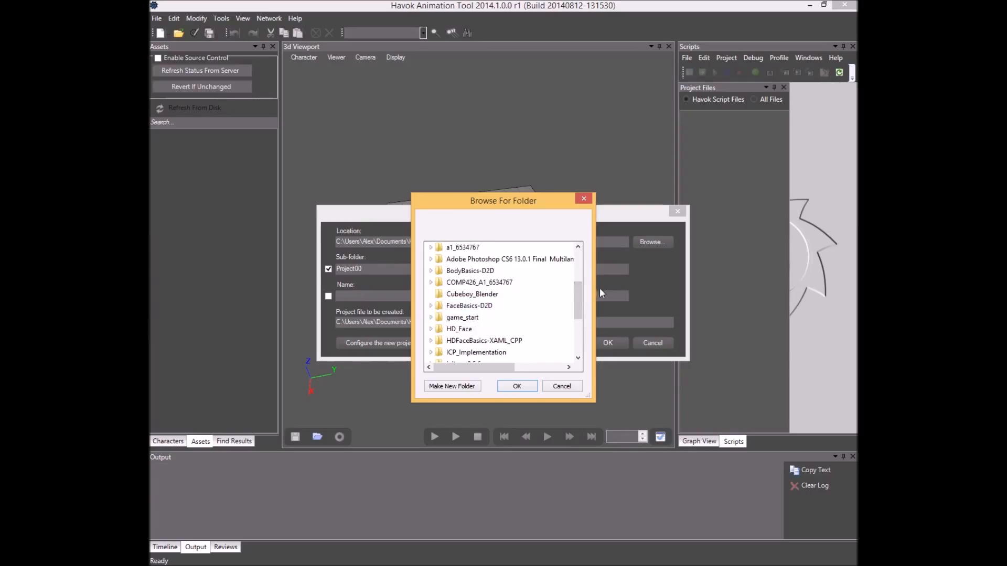
drag(577, 300, 574, 274)
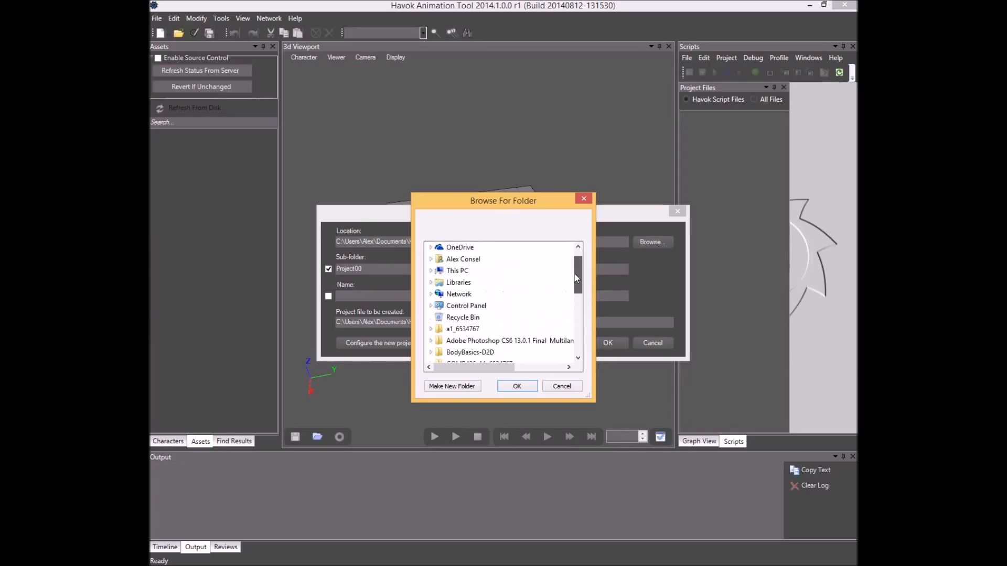
click(431, 282)
click(436, 294)
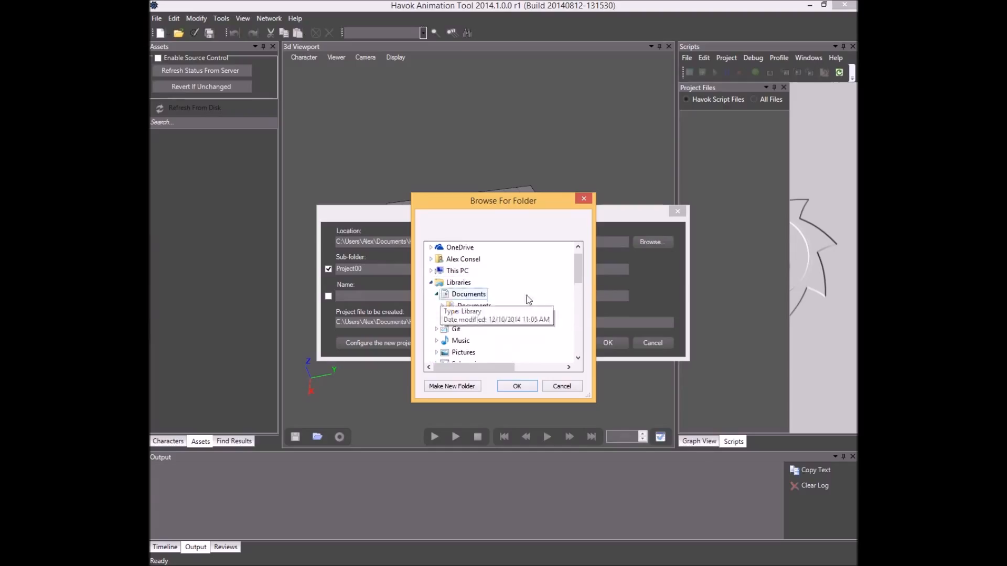
click(442, 306)
drag(580, 267, 582, 289)
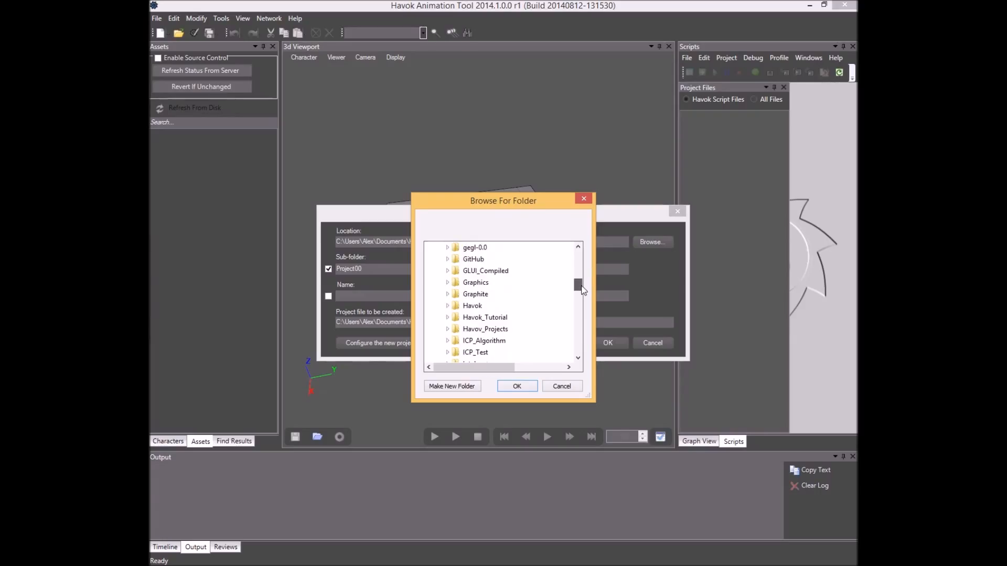
click(449, 319)
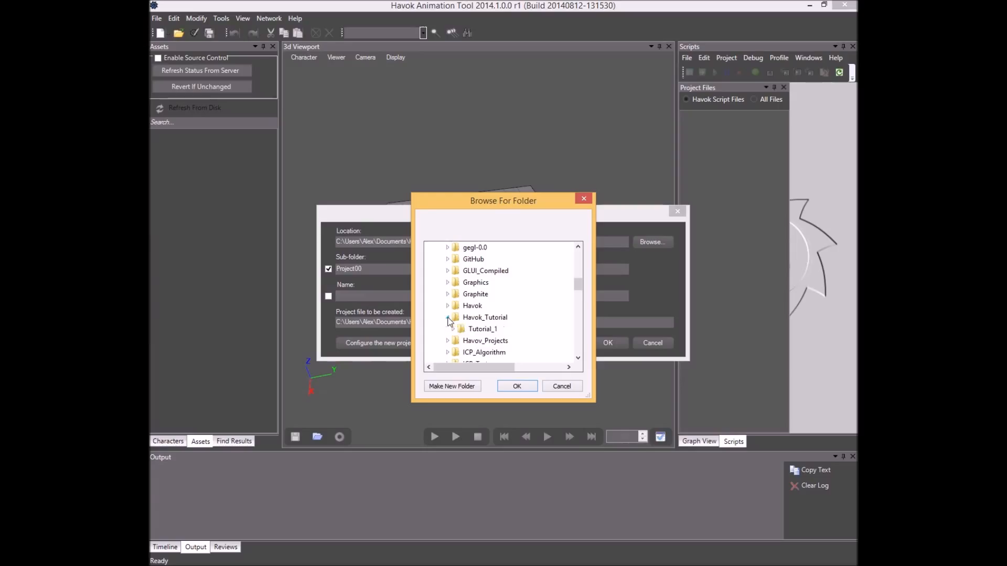
double_click(464, 329)
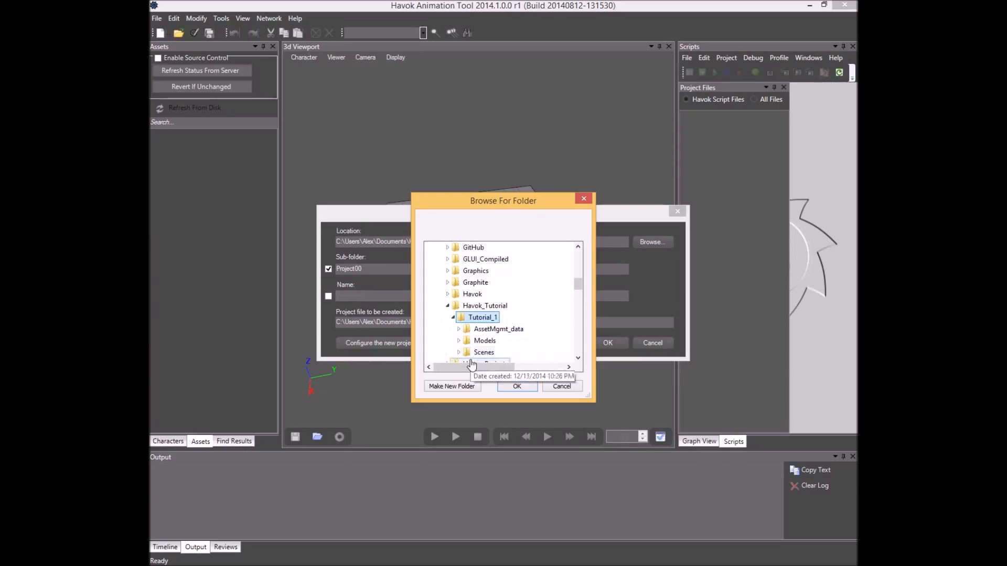
click(459, 341)
click(488, 352)
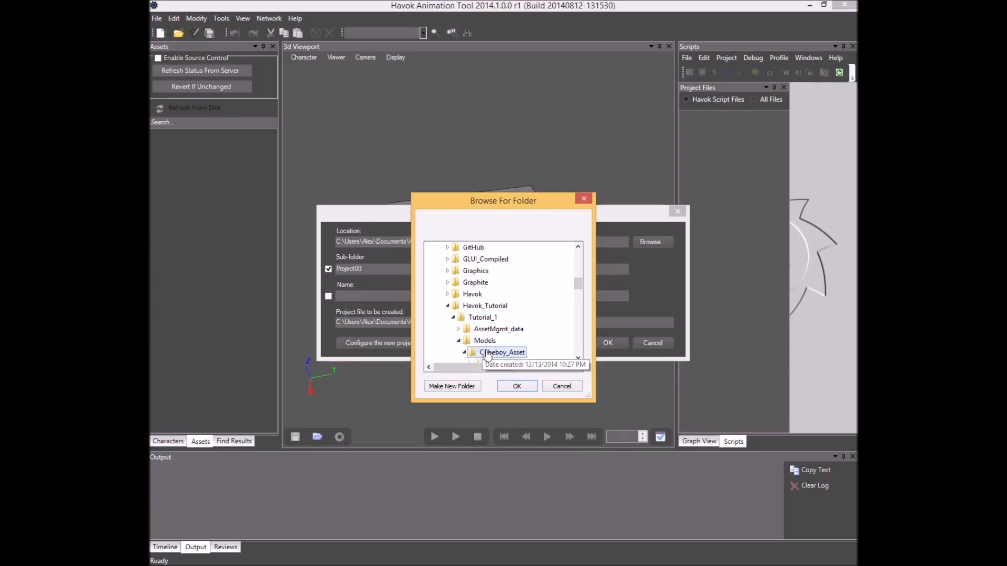
click(464, 354)
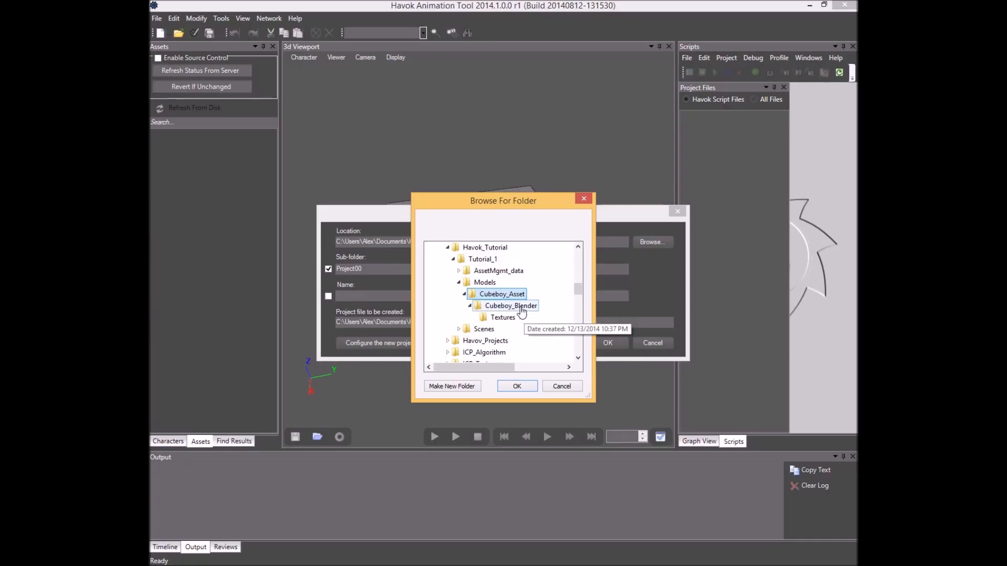
click(526, 392)
Name the project sub-folder Cubeboy_HAT and create the project.
drag(372, 268, 304, 266)
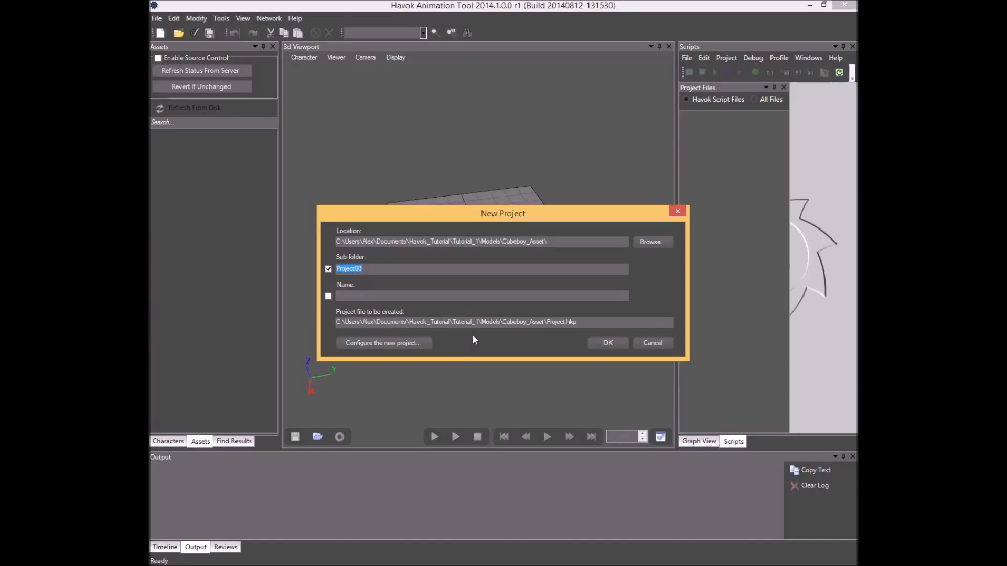
text(Cubeboy_HAT)
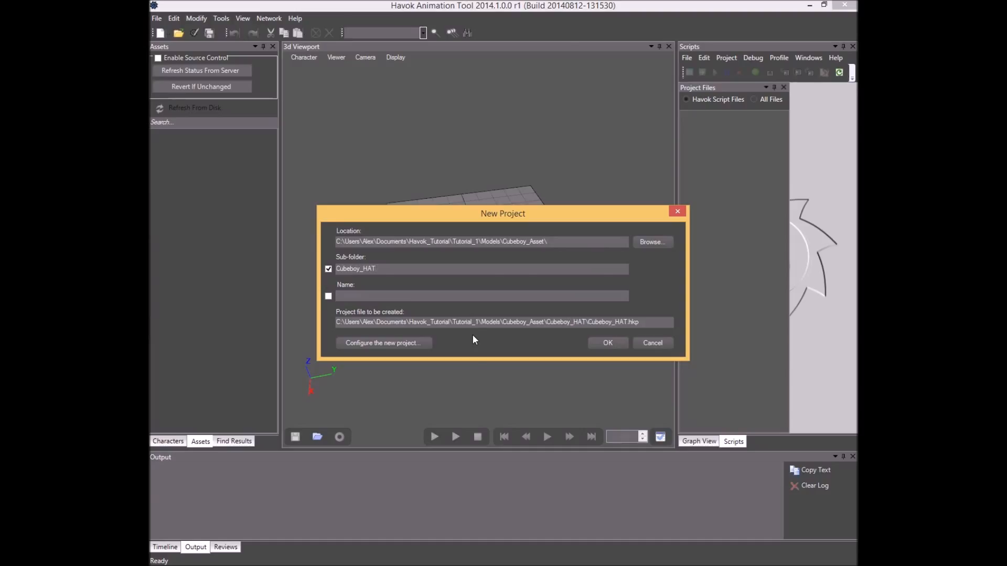
click(613, 344)
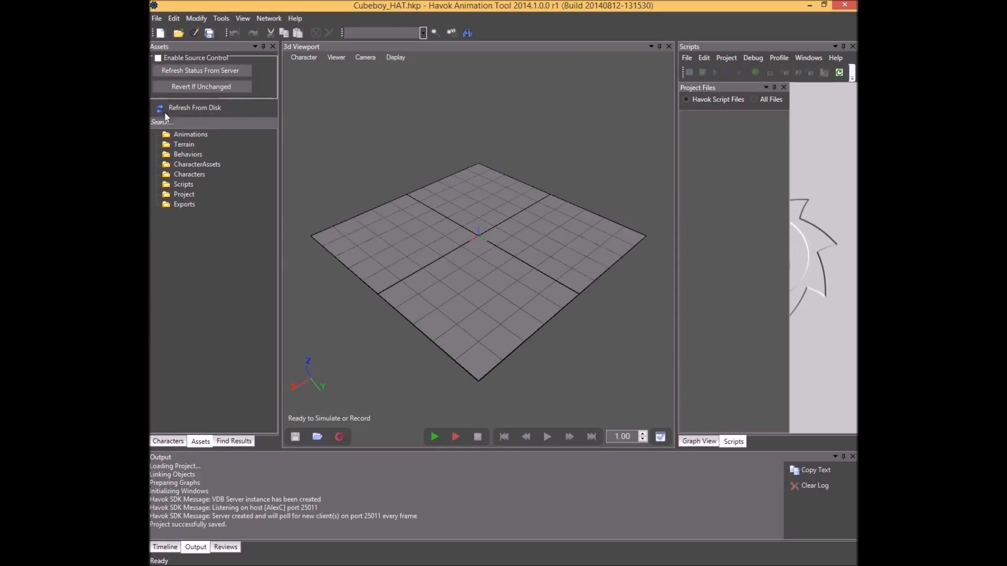
Switch to the Cubeboy_Asset window in File Explorer and look into the CharacterAssets and Animations folders of the new Cubeboy_HAT project.
mouse_move(158, 32)
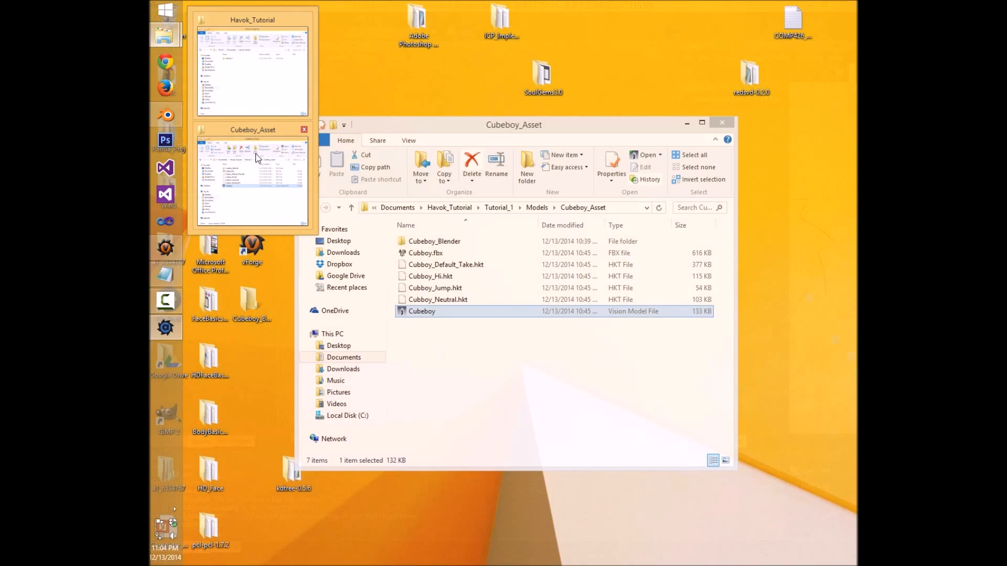
click(252, 181)
click(462, 250)
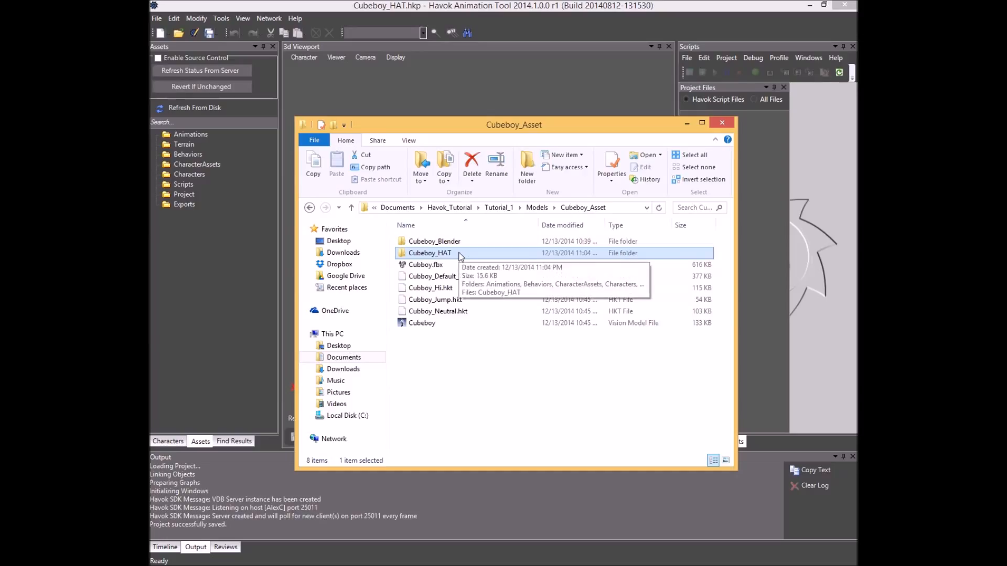
double_click(460, 256)
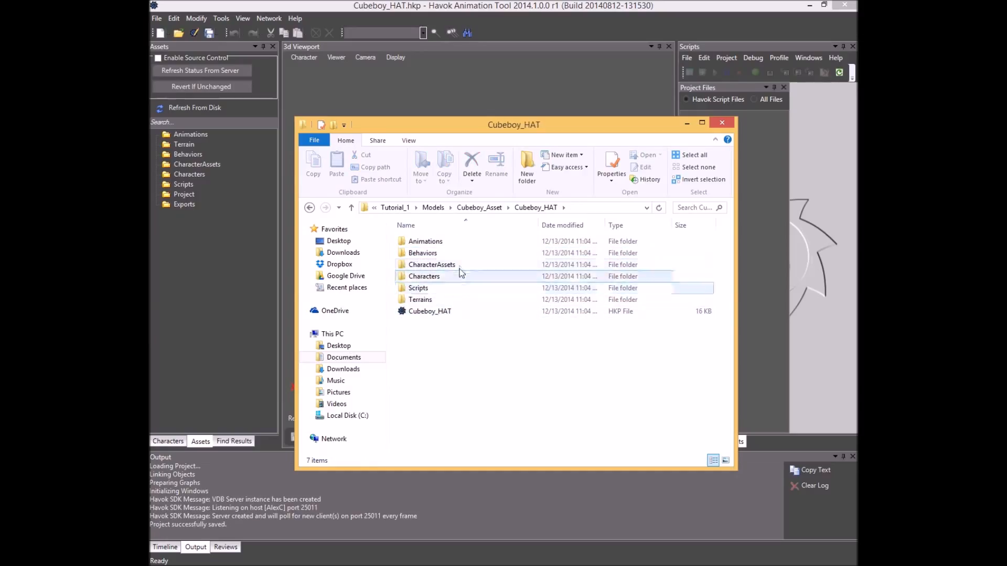
double_click(458, 265)
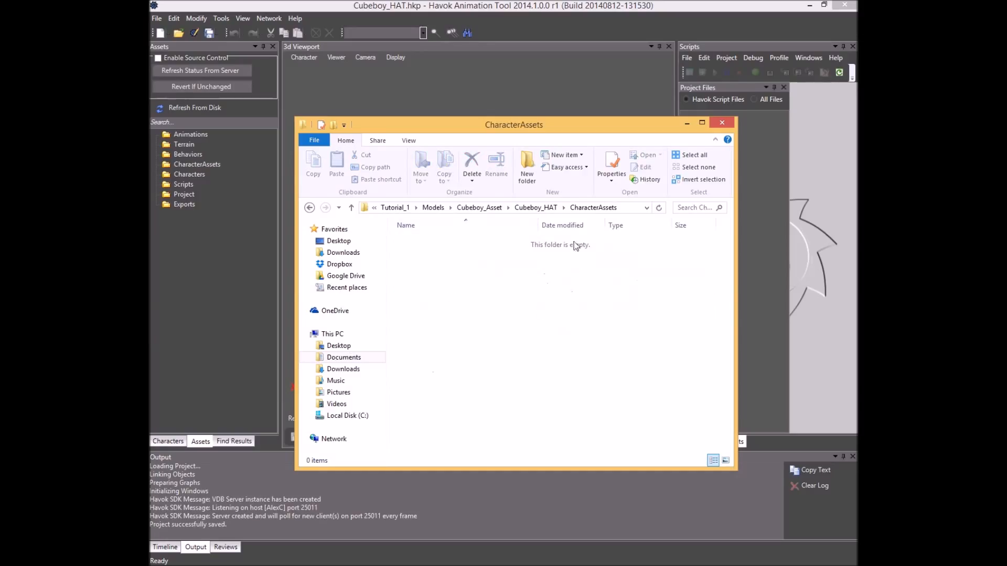
click(540, 210)
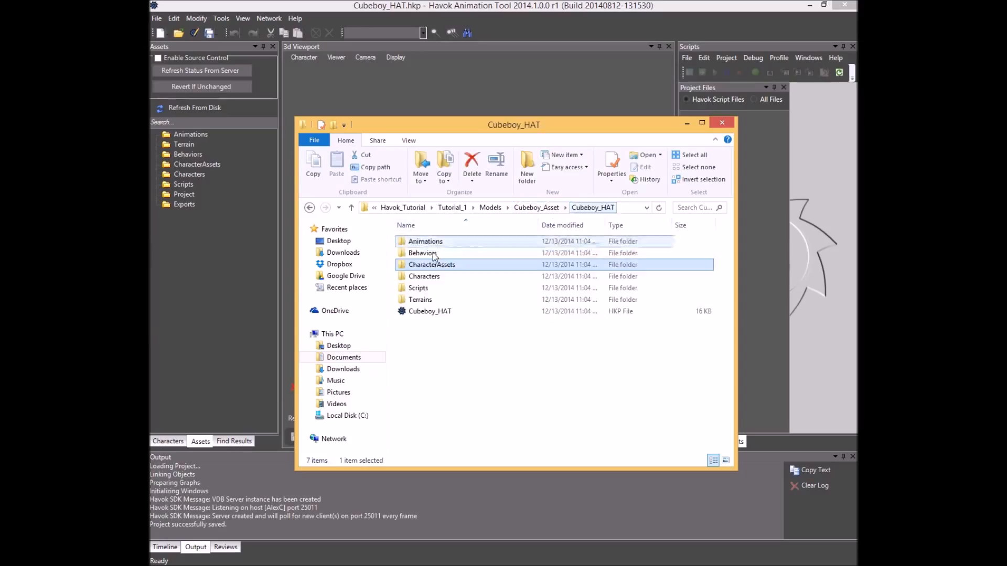
double_click(456, 237)
click(536, 207)
Move Cubboy_Hi.hkt, Cubboy_Jump.hkt and Cubboy_Neutral.hkt from Cubeboy_Asset into the Animations folder of Cubeboy_HAT.
click(493, 210)
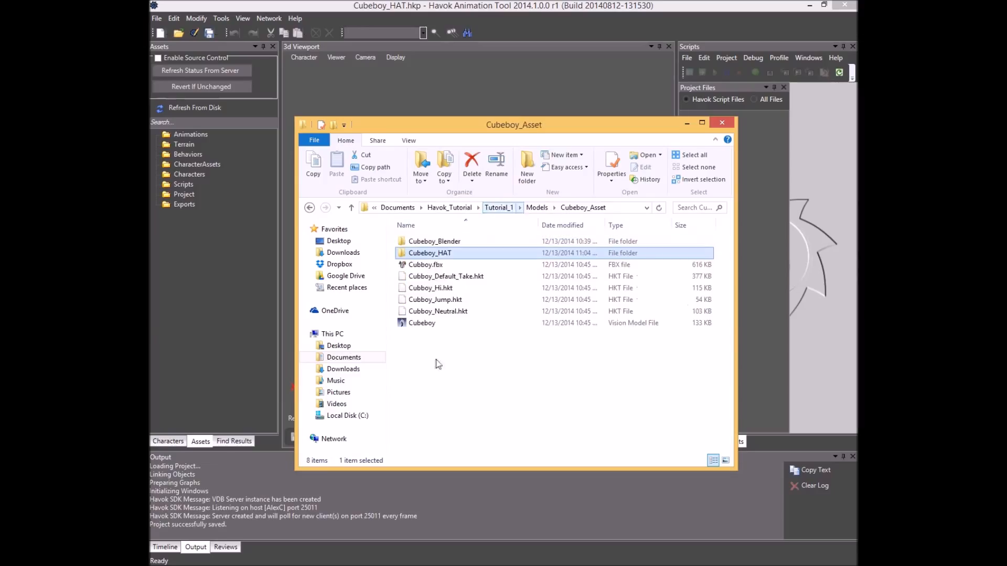
click(445, 288)
shift+click(468, 311)
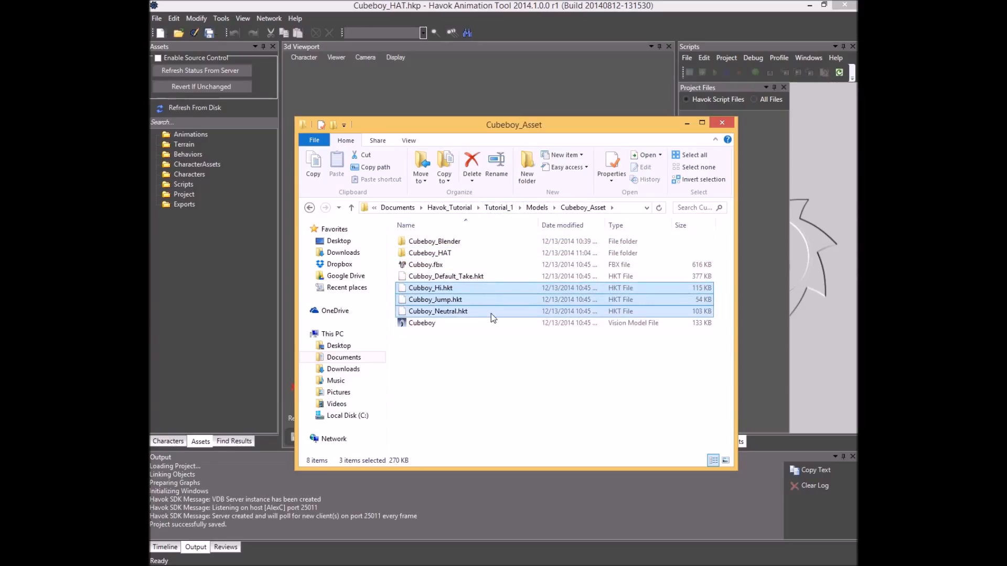
key(ctrl+c)
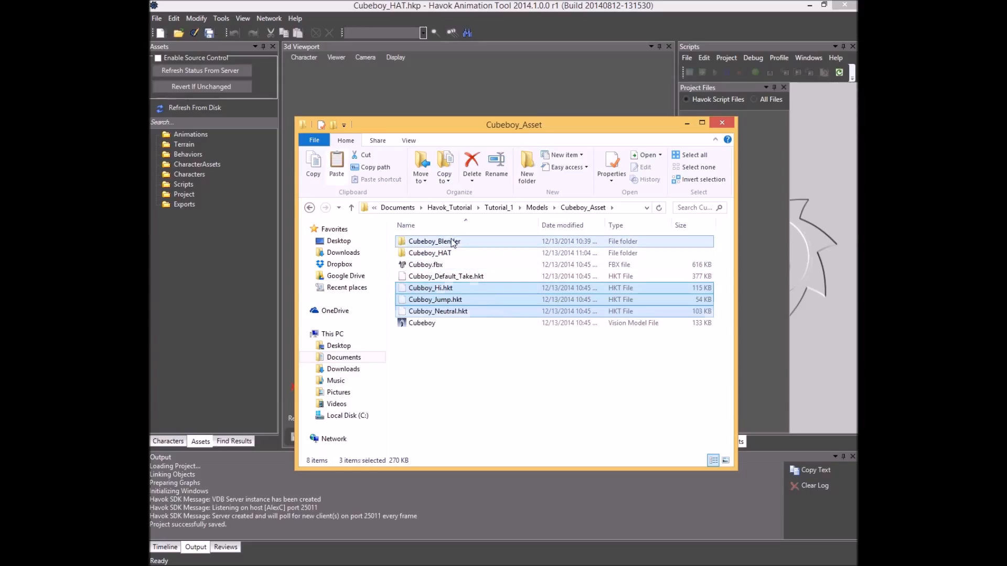
double_click(446, 253)
double_click(464, 244)
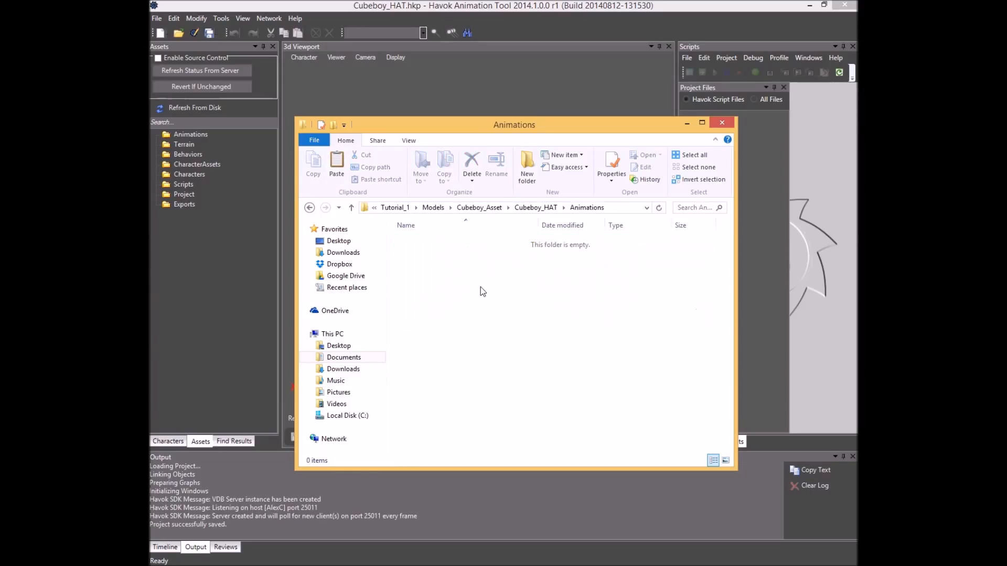
key(ctrl+v)
Move Cubboy_Default_Take.hkt from Cubeboy_Asset into the CharacterAssets folder of Cubeboy_HAT.
click(526, 208)
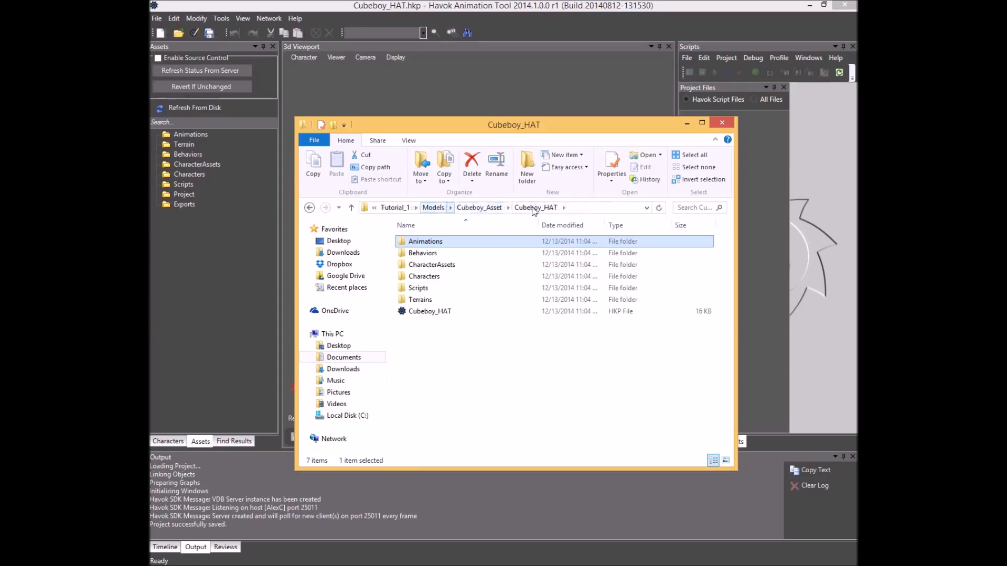
click(478, 207)
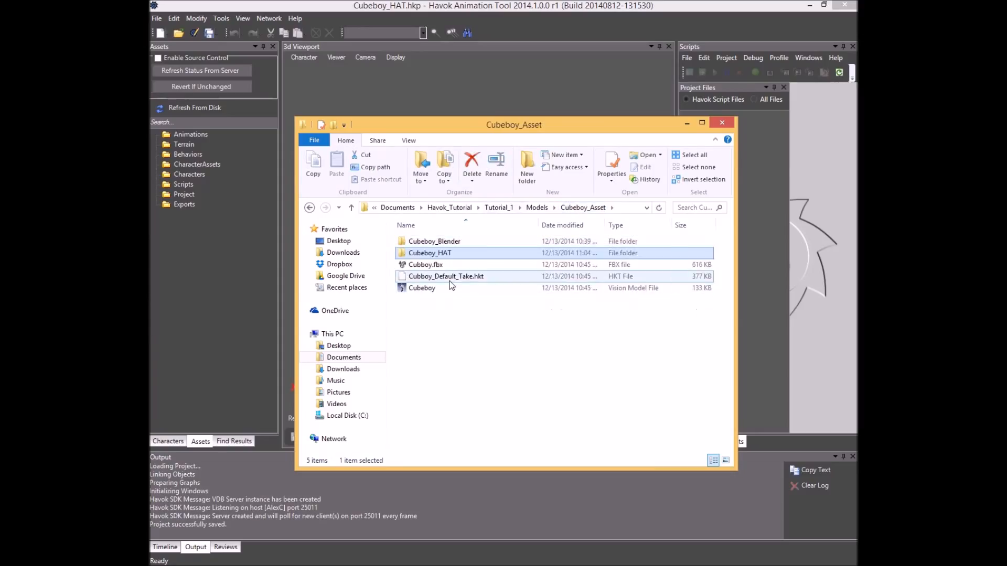
click(450, 279)
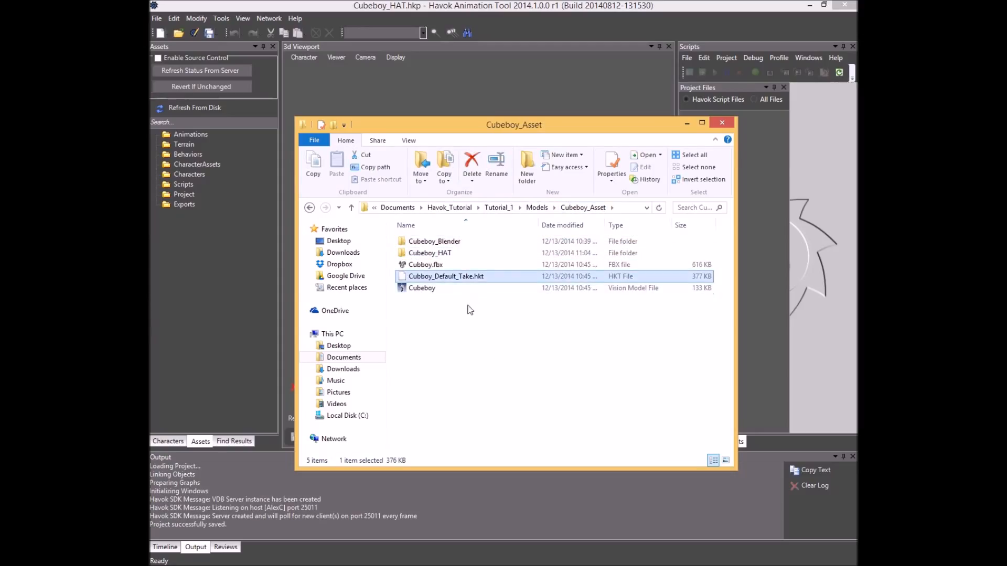
key(ctrl+c)
double_click(435, 242)
click(309, 207)
double_click(427, 253)
double_click(428, 264)
key(ctrl+v)
Check the contents of the Animations and CharacterAssets folders, then return to the Cubeboy_HAT folder.
click(535, 209)
double_click(448, 243)
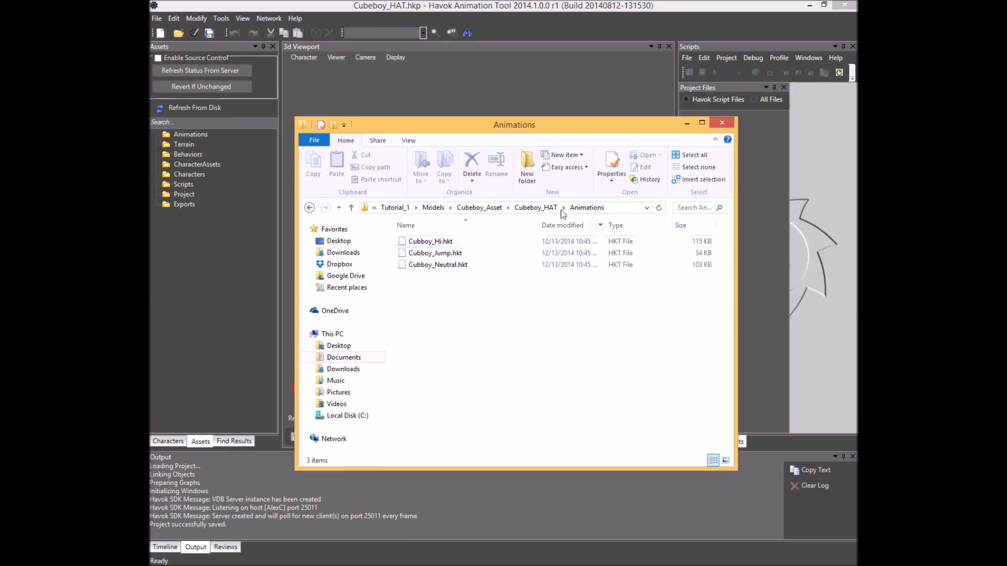
click(535, 208)
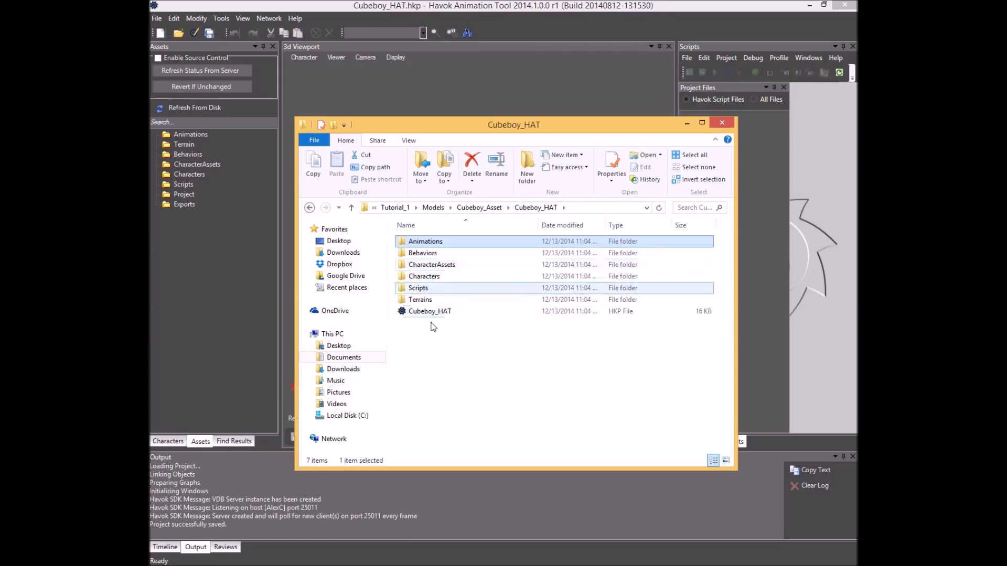
double_click(447, 267)
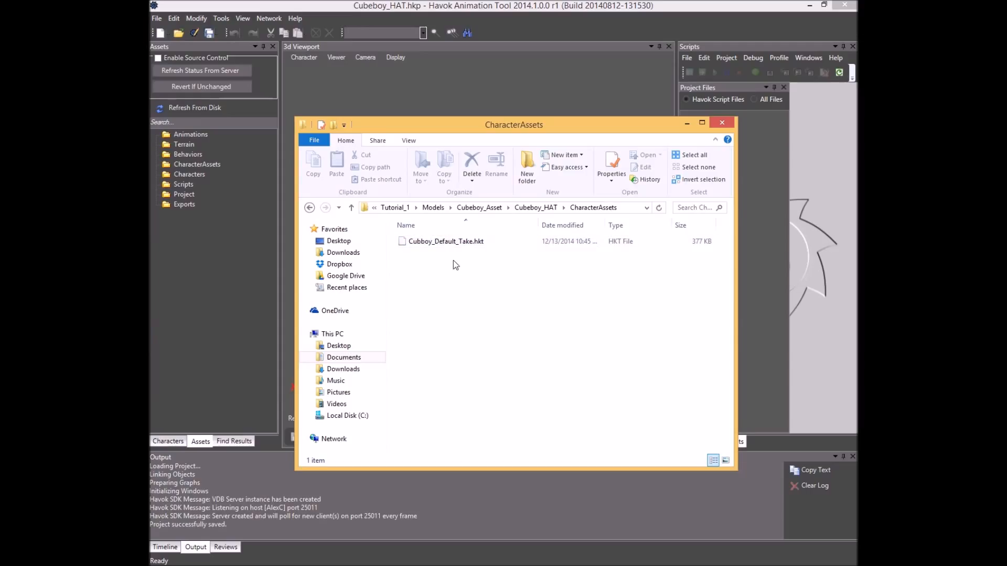
click(535, 207)
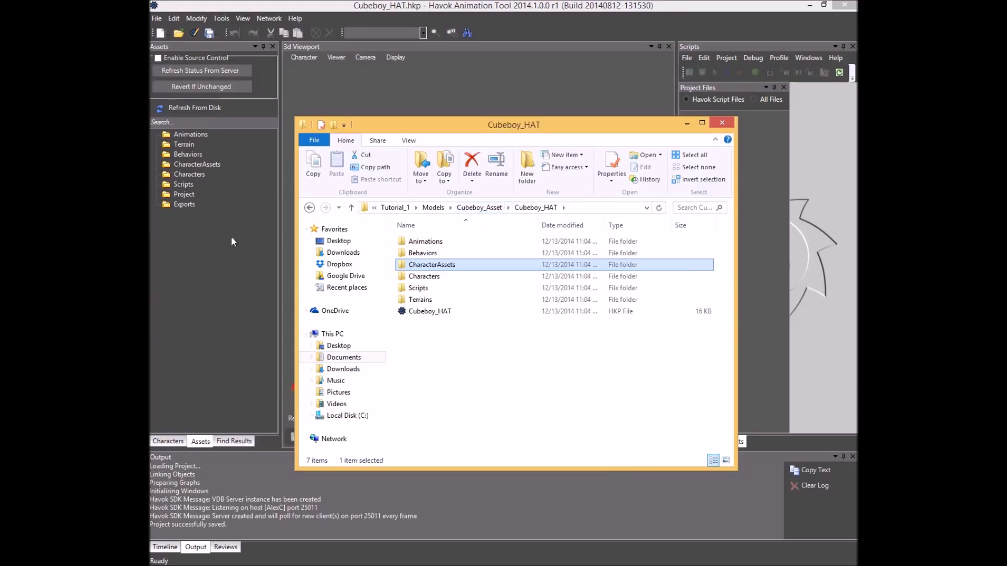
Switch to Havok Animation Tool and refresh the project's CharacterAssets and Animations folders from disk.
click(210, 290)
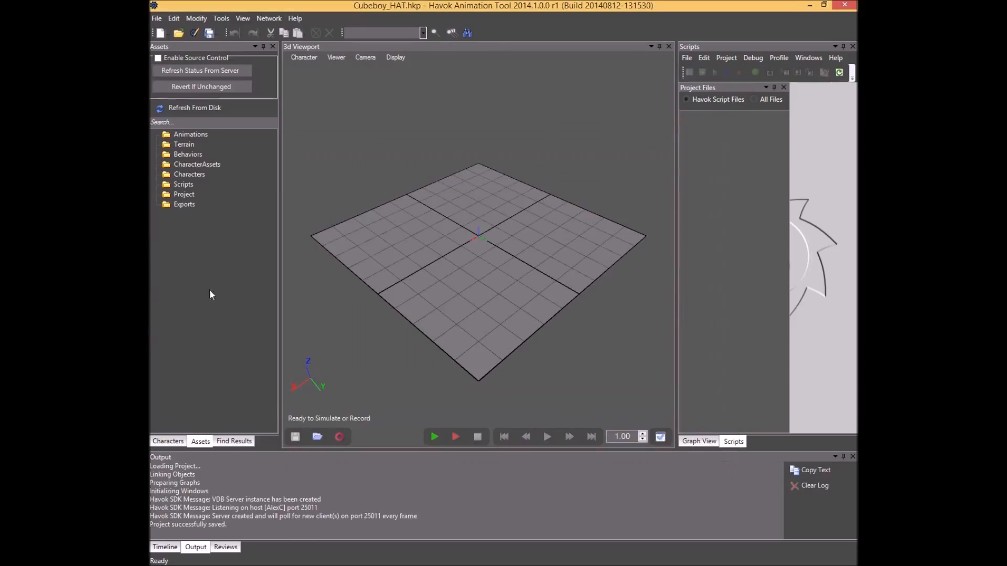
right_click(204, 164)
click(232, 172)
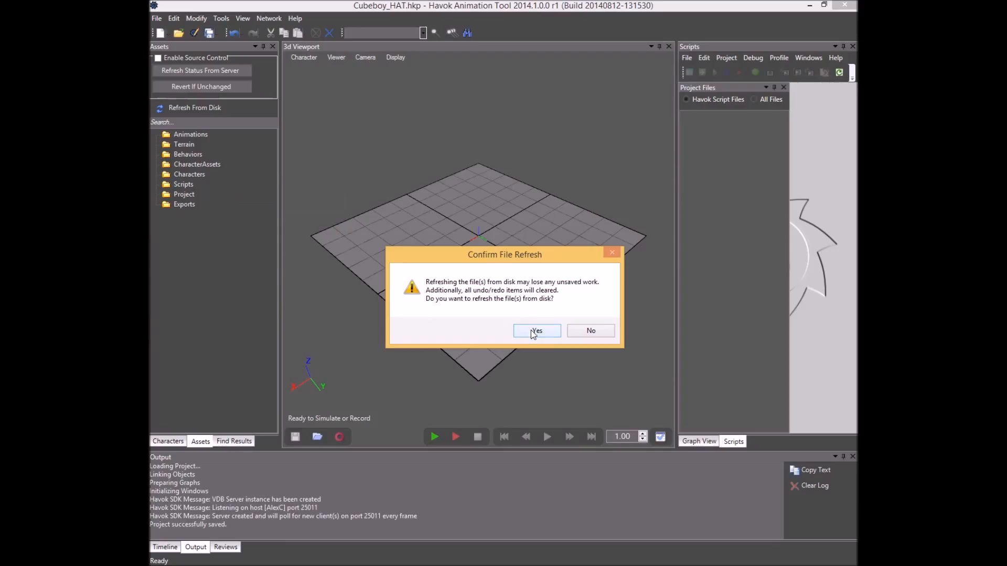
click(536, 330)
right_click(197, 134)
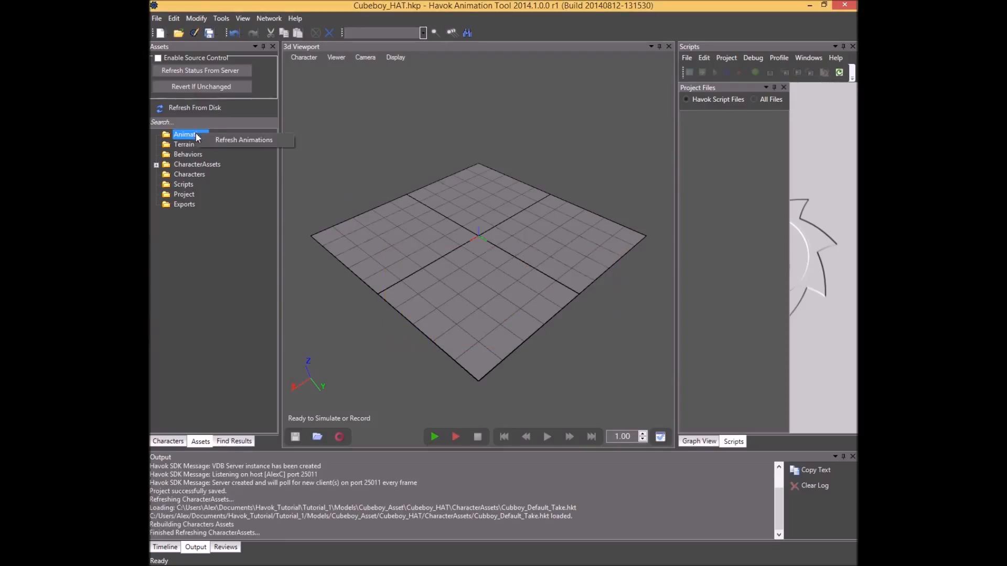
click(227, 139)
Check the files listed in the Animations and CharacterAssets folders of the project assets.
click(156, 135)
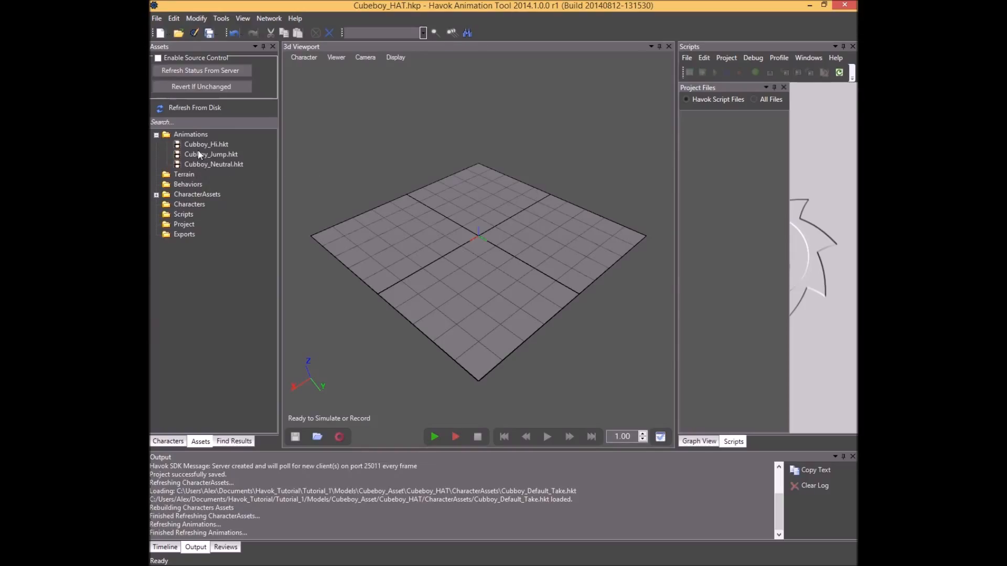
click(155, 195)
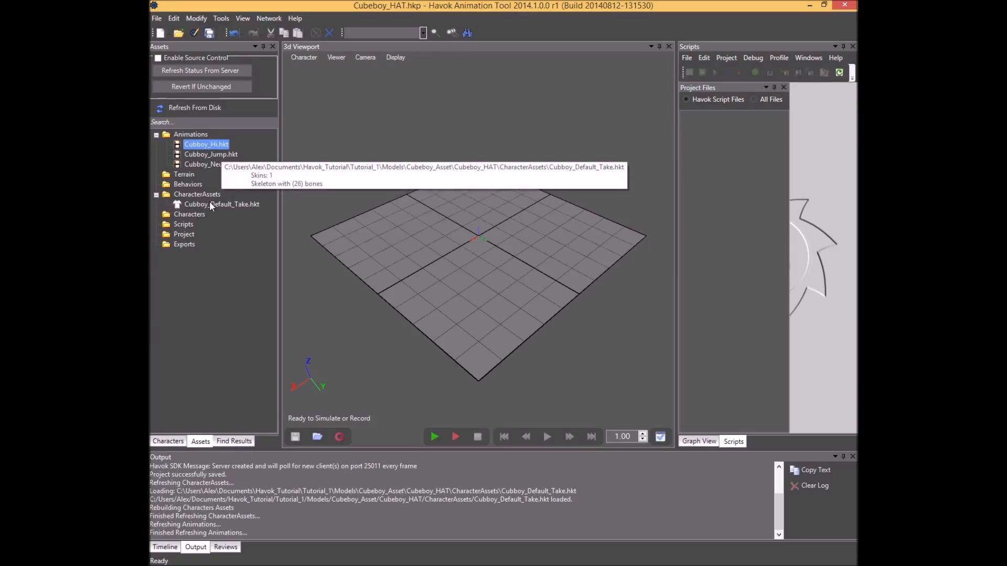
click(209, 204)
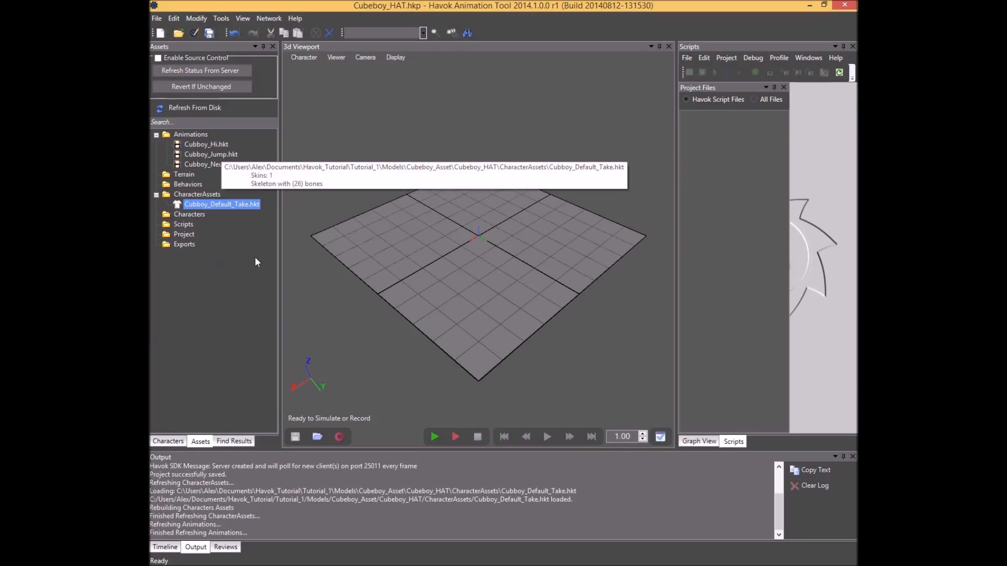
click(175, 443)
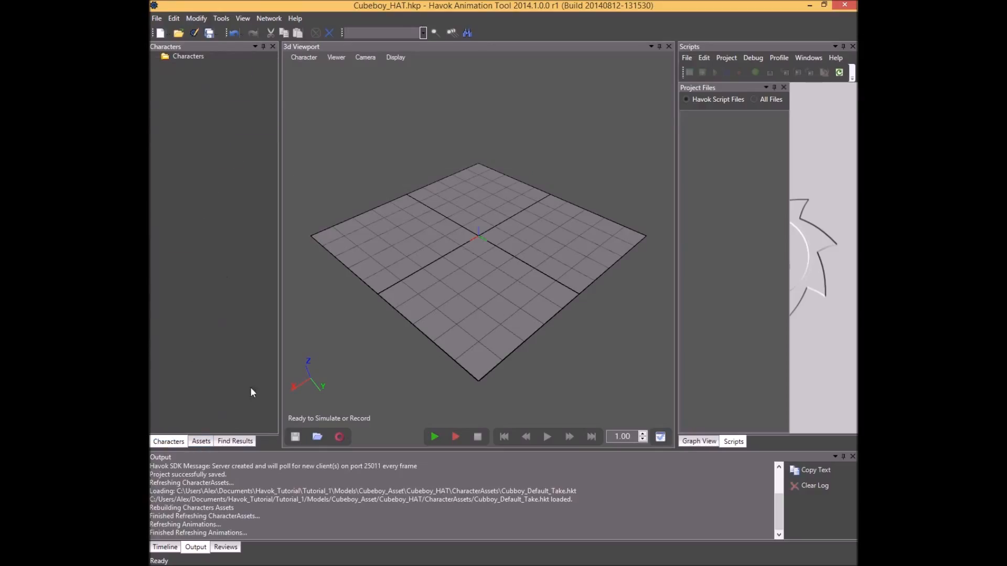
click(201, 442)
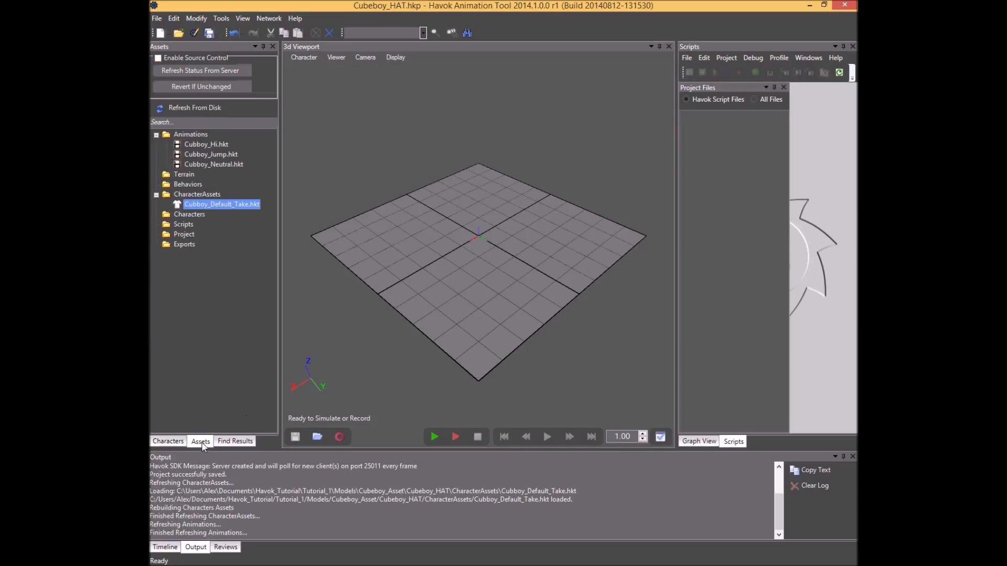
Create a new character file named Cubeboy_Character in the project's Characters folder.
click(168, 442)
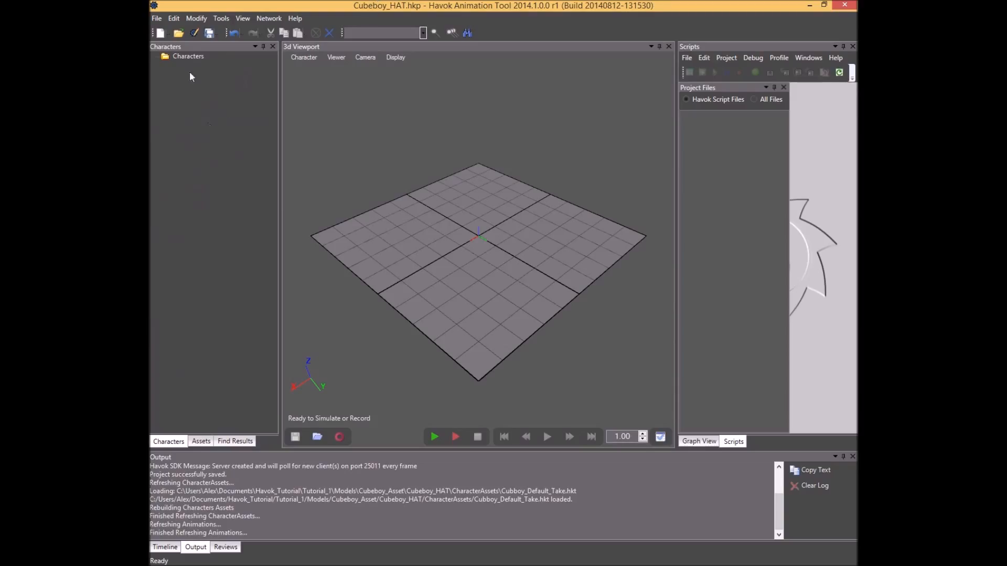
right_click(181, 57)
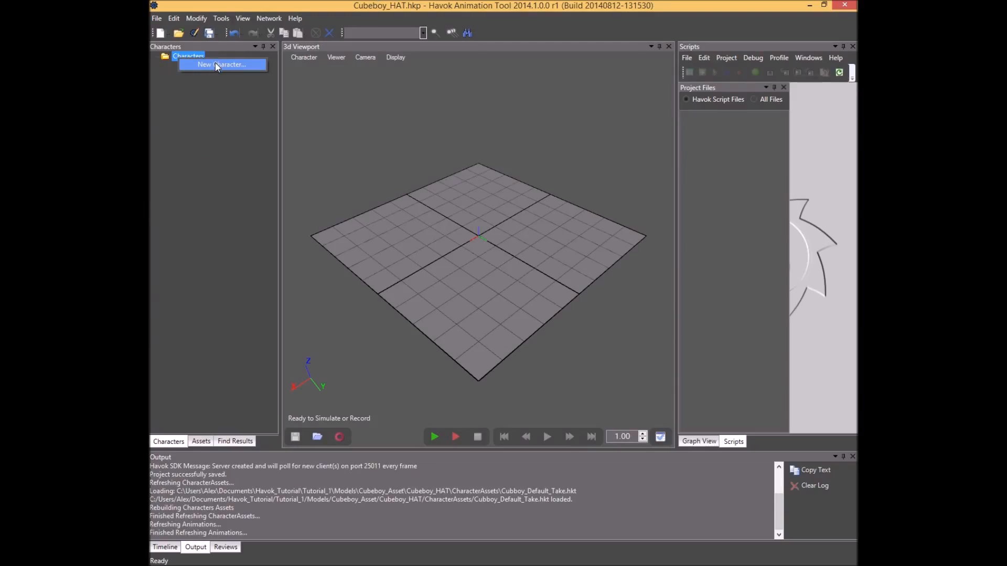
click(212, 64)
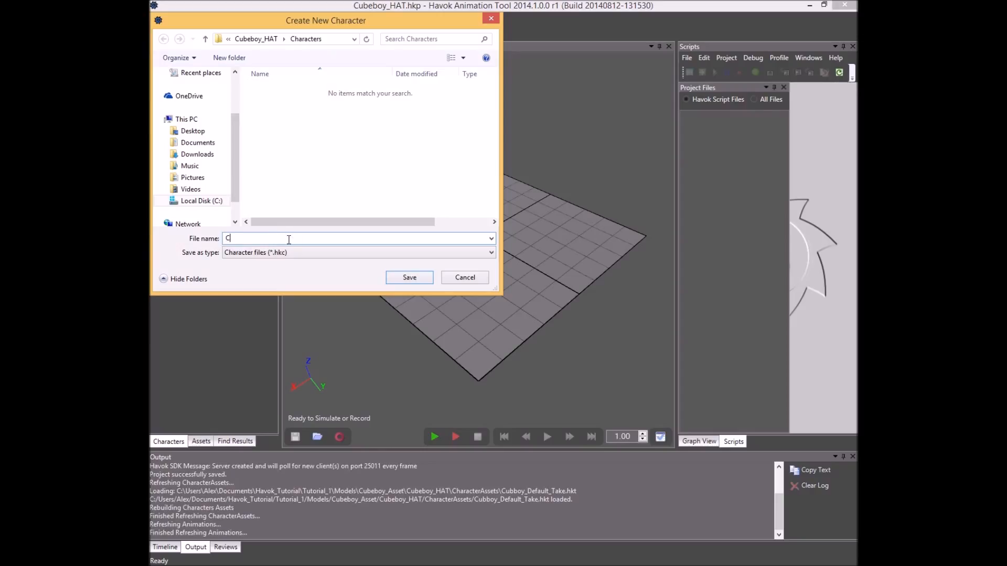
text(Cubebo)
click(409, 277)
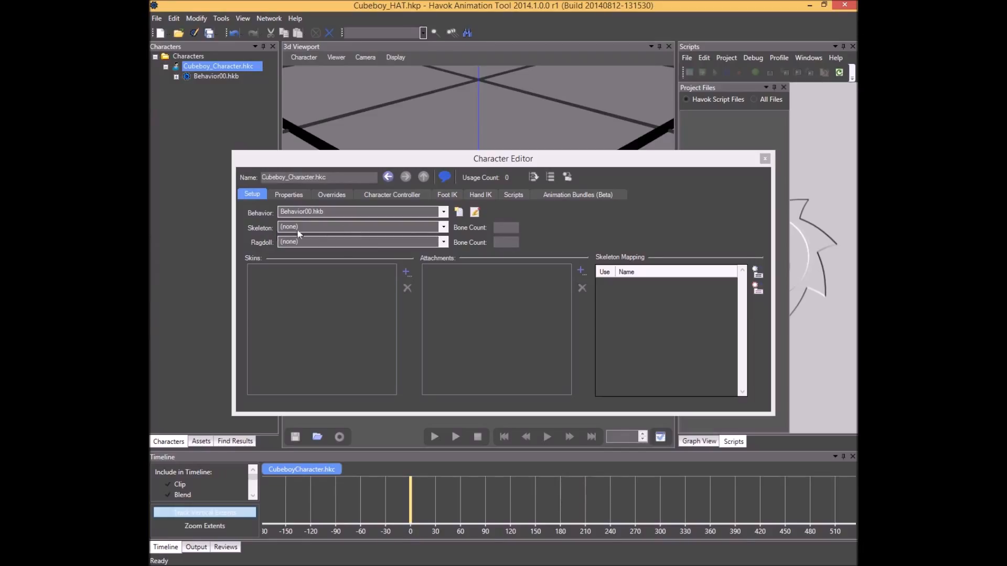
Set the character's skeleton to Cubboy_Default_Take.hkt, accept the skins found in that file, and close the Character Editor.
click(326, 226)
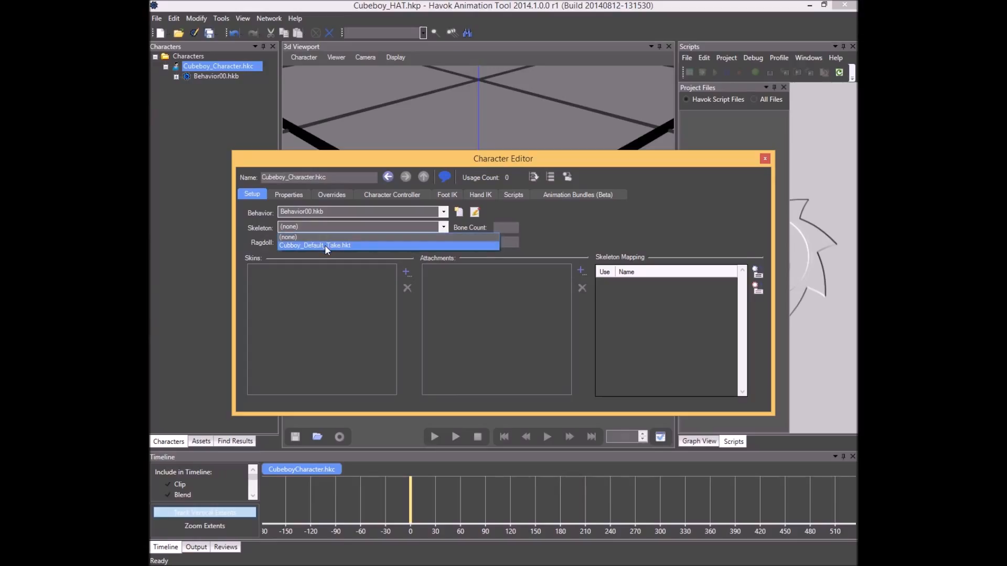
click(325, 244)
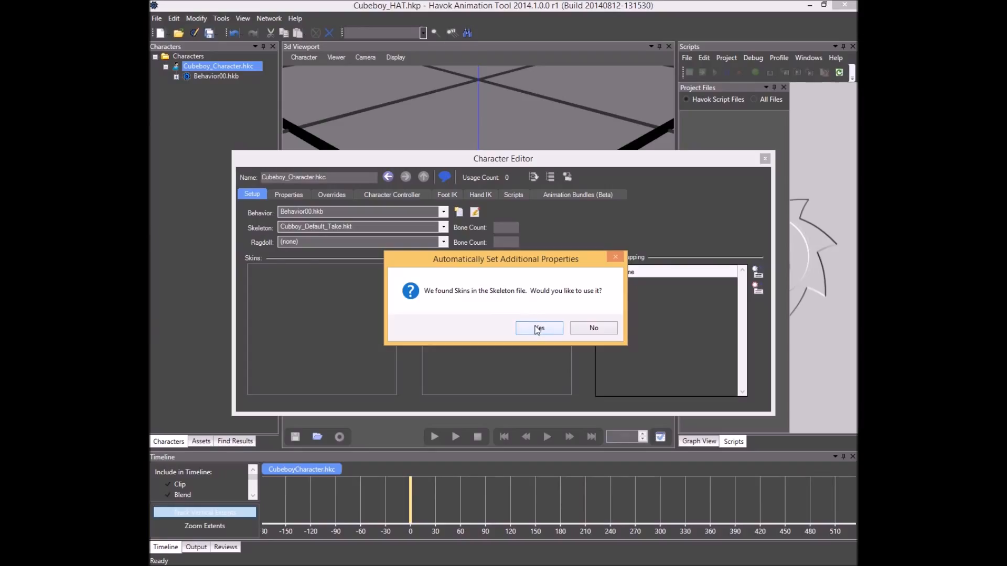
click(537, 328)
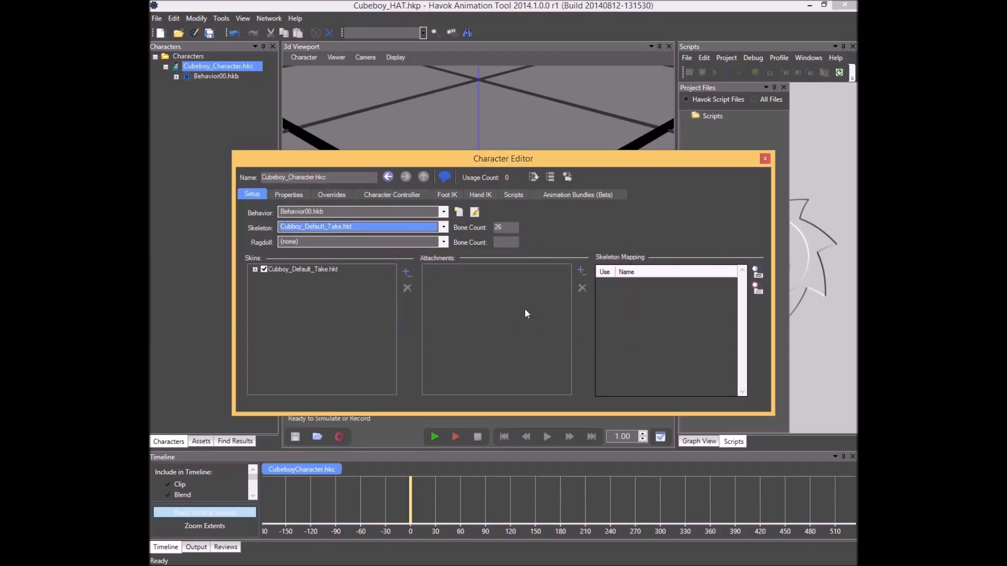
click(762, 159)
right_drag(502, 247, 527, 348)
right_drag(517, 226, 505, 290)
drag(506, 289, 477, 291)
right_drag(477, 291, 477, 242)
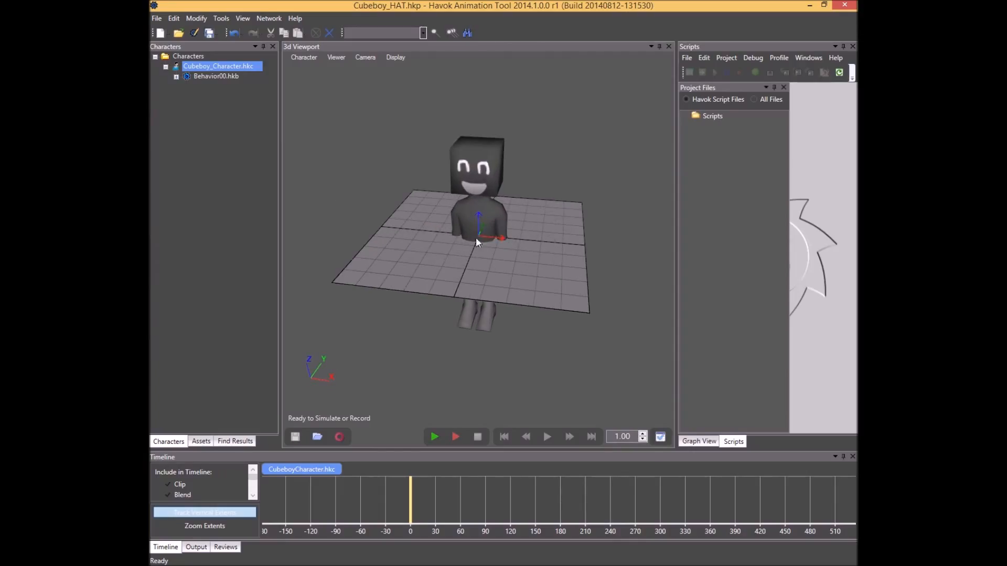
click(208, 444)
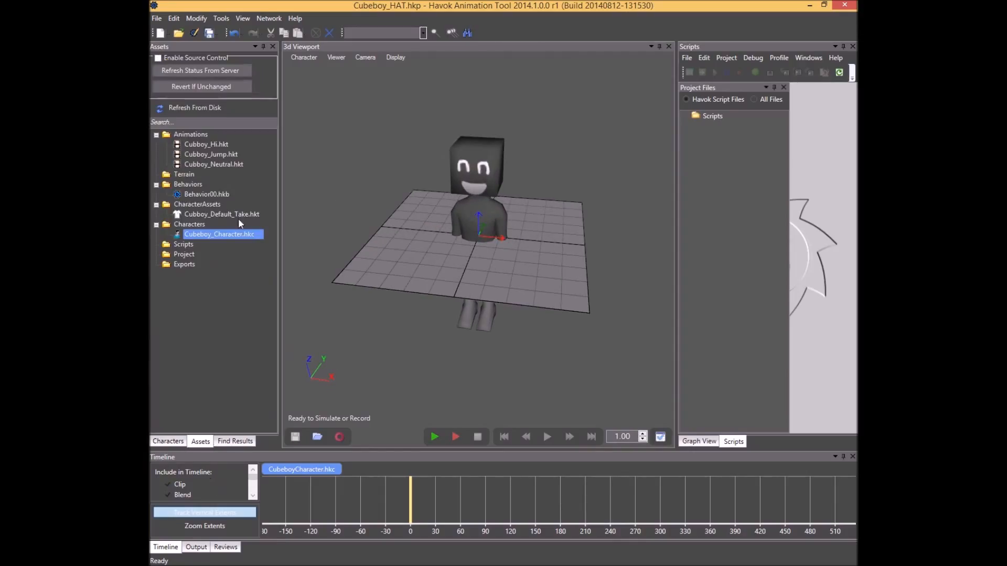
right_click(234, 234)
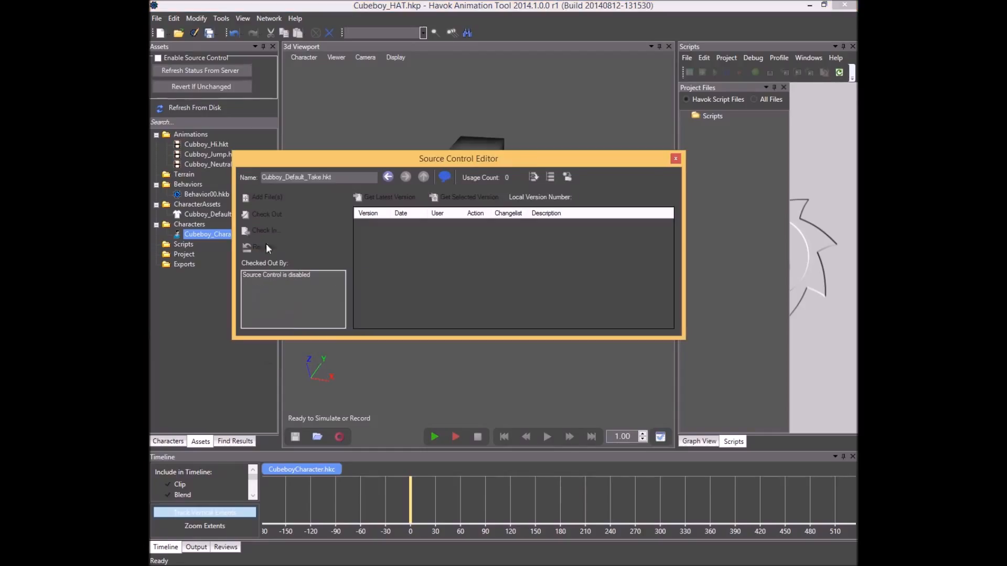
click(674, 158)
double_click(209, 214)
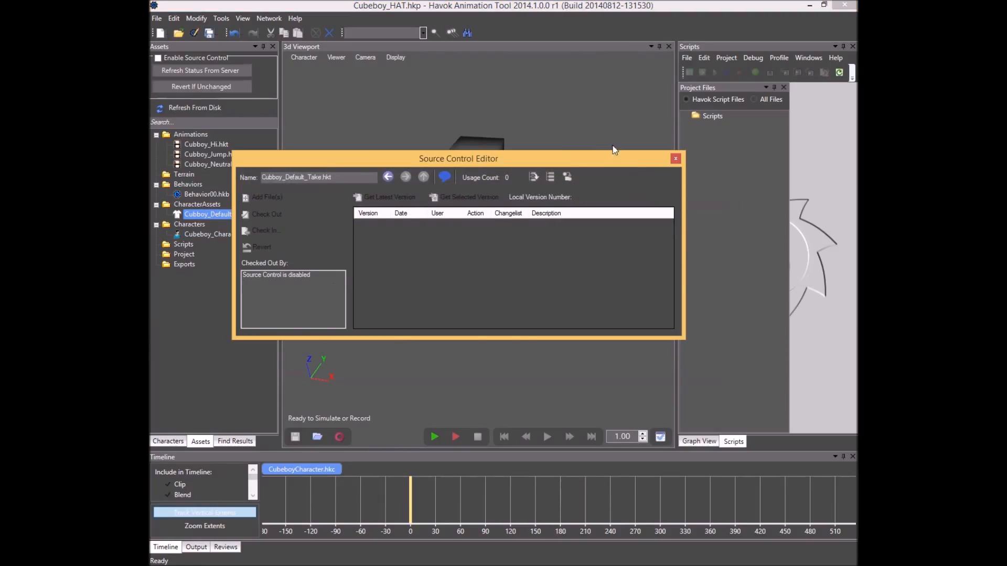
click(675, 159)
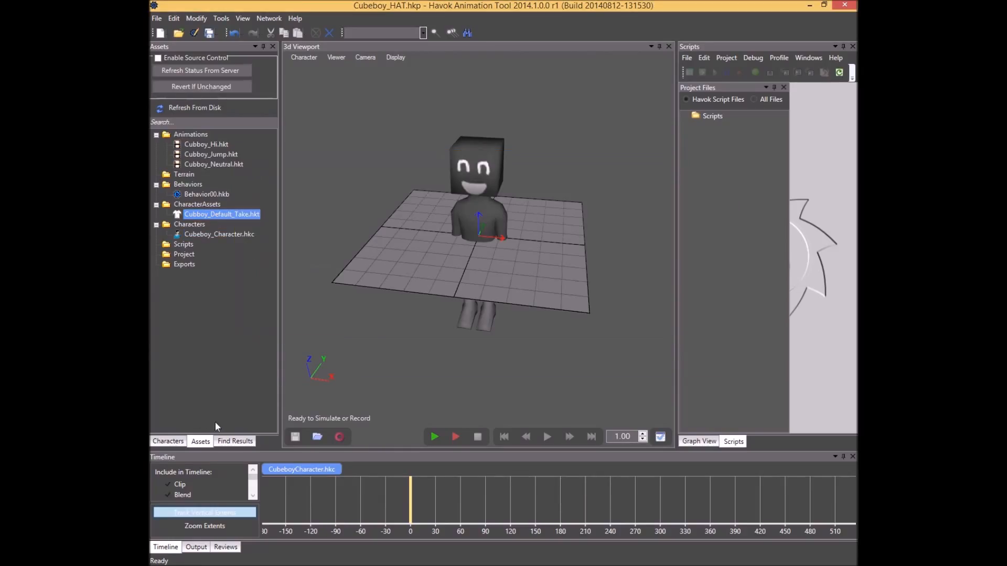
Reopen Cubeboy_Character.hkc in the Character Editor and set its initial scale to 0.10 in its properties.
click(169, 441)
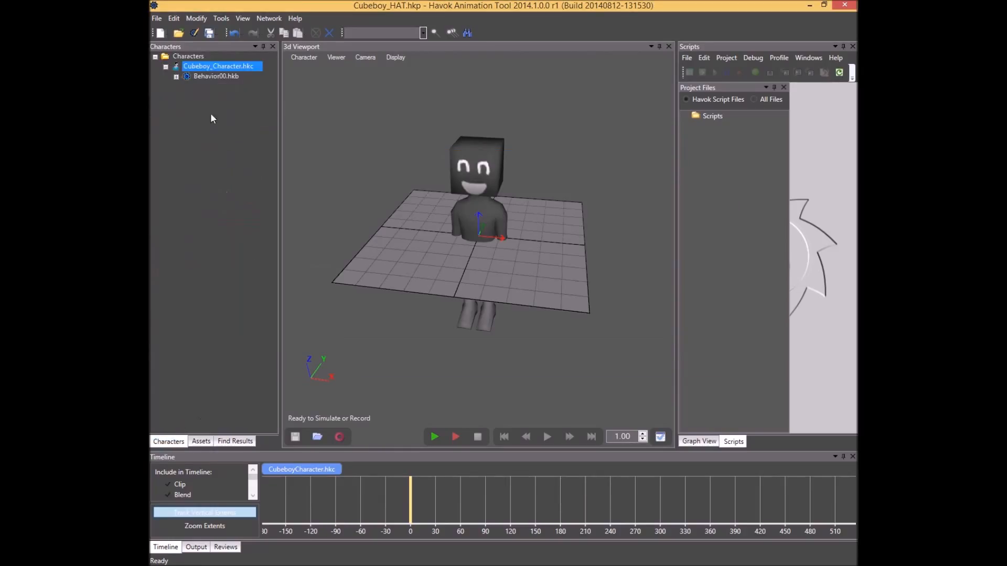
double_click(245, 67)
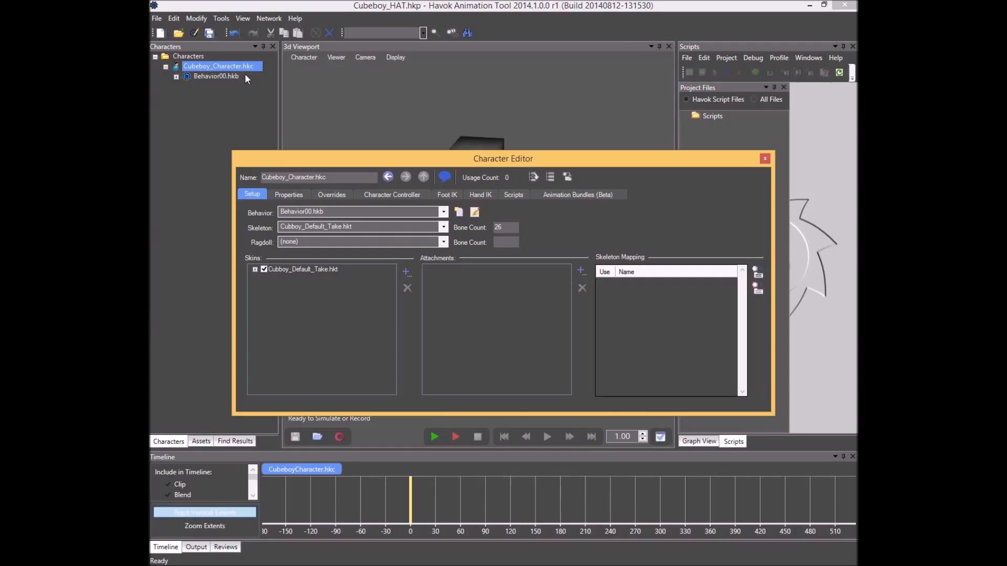
click(289, 195)
drag(385, 155, 387, 281)
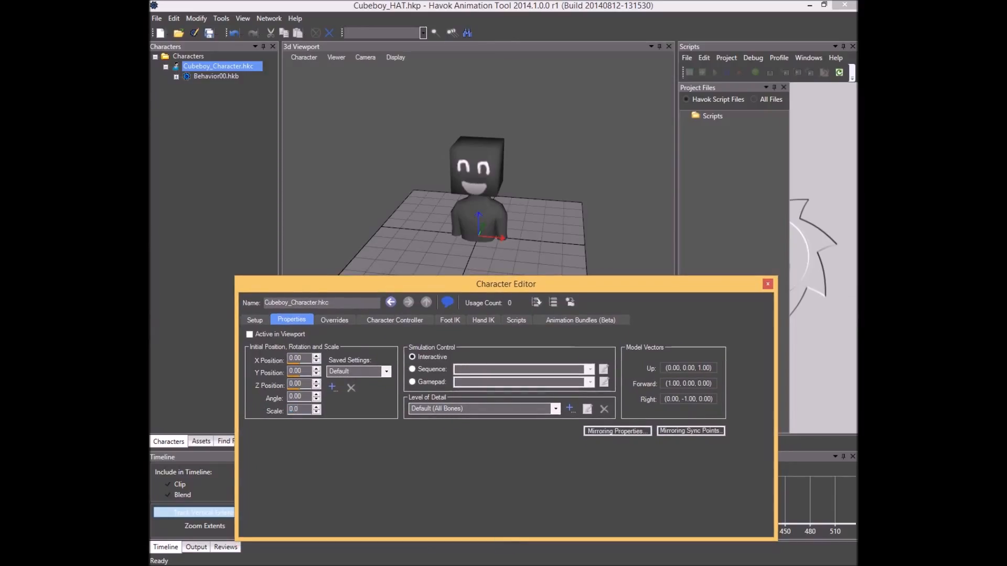
key(Return)
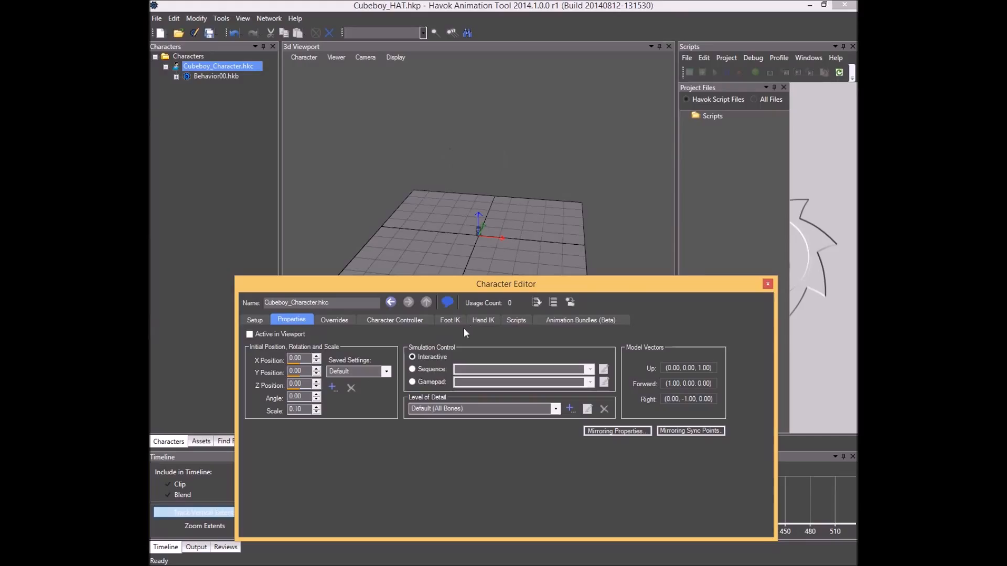
Raise the character's initial Z position to 0.46 to stand it on the grid, and close the Character Editor.
right_drag(478, 227, 485, 156)
right_drag(462, 252, 450, 160)
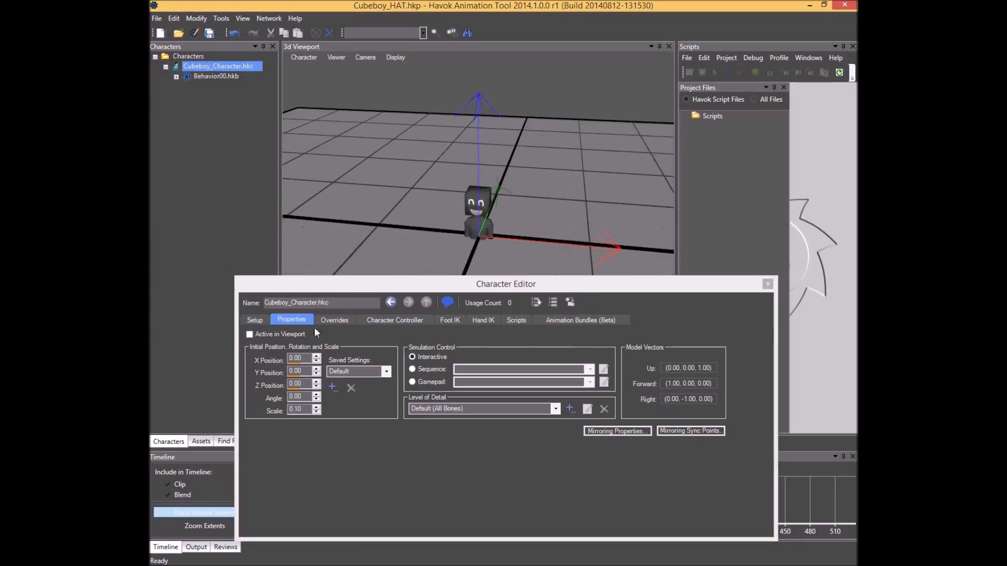
click(318, 382)
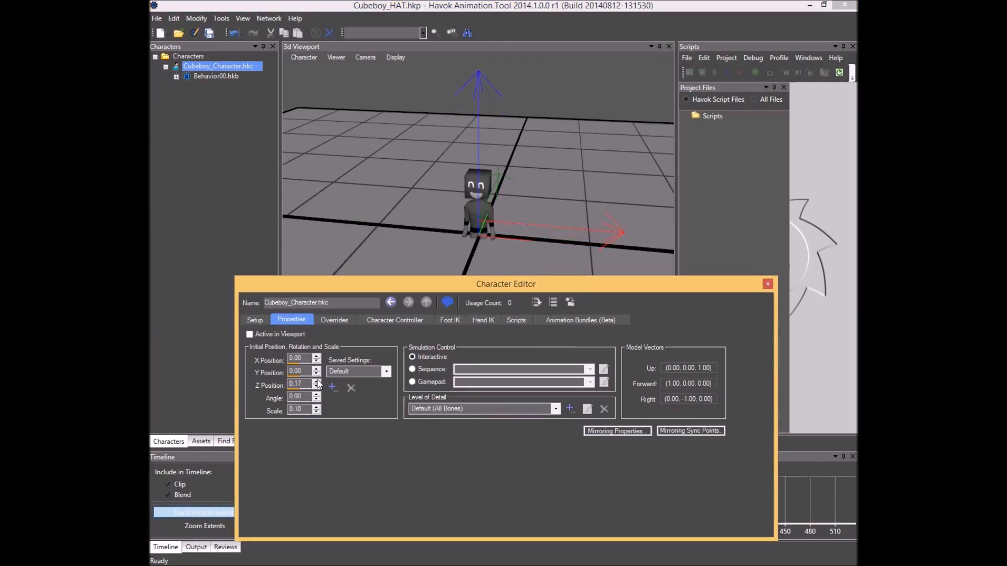
click(318, 381)
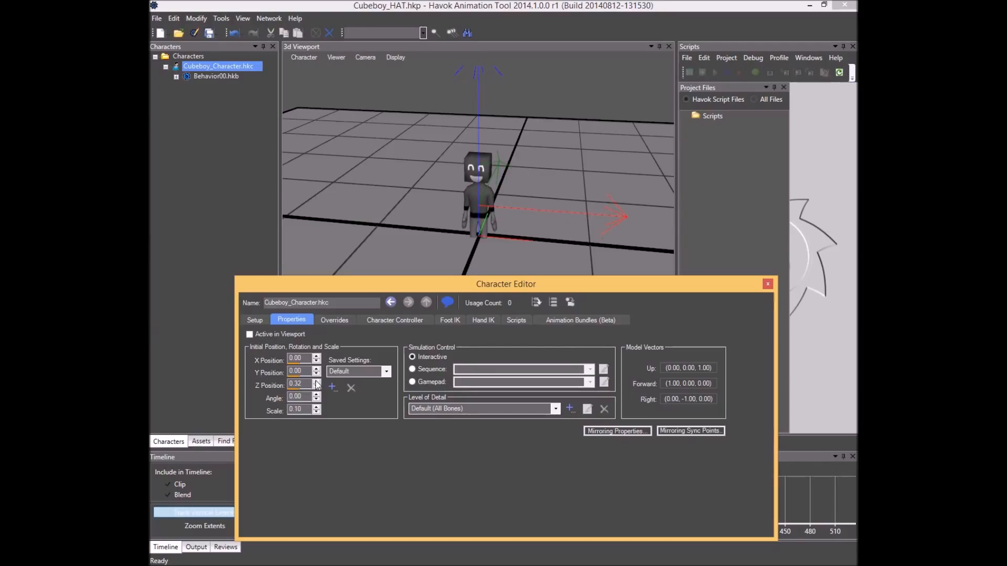
click(317, 382)
click(318, 382)
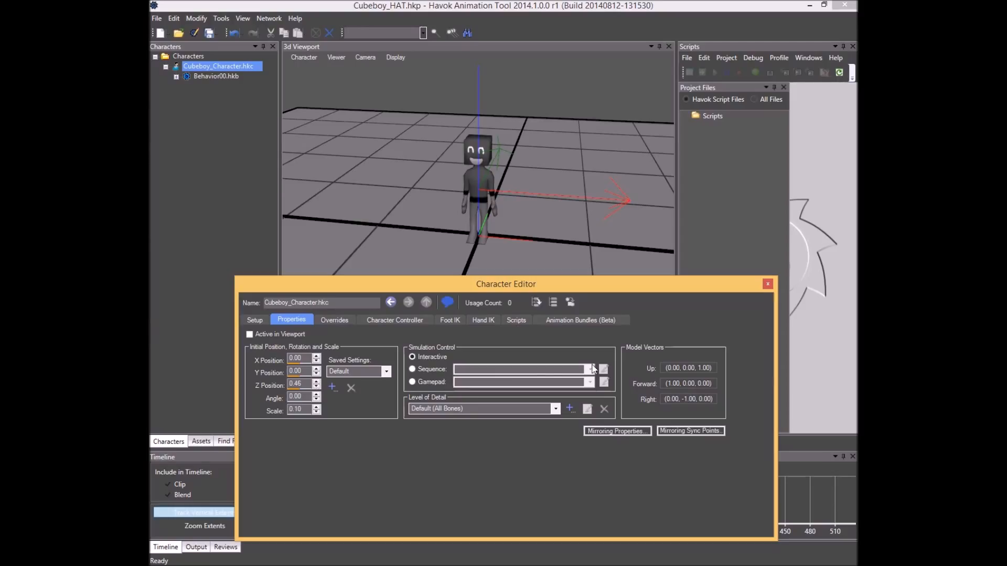
click(767, 286)
drag(580, 304, 406, 233)
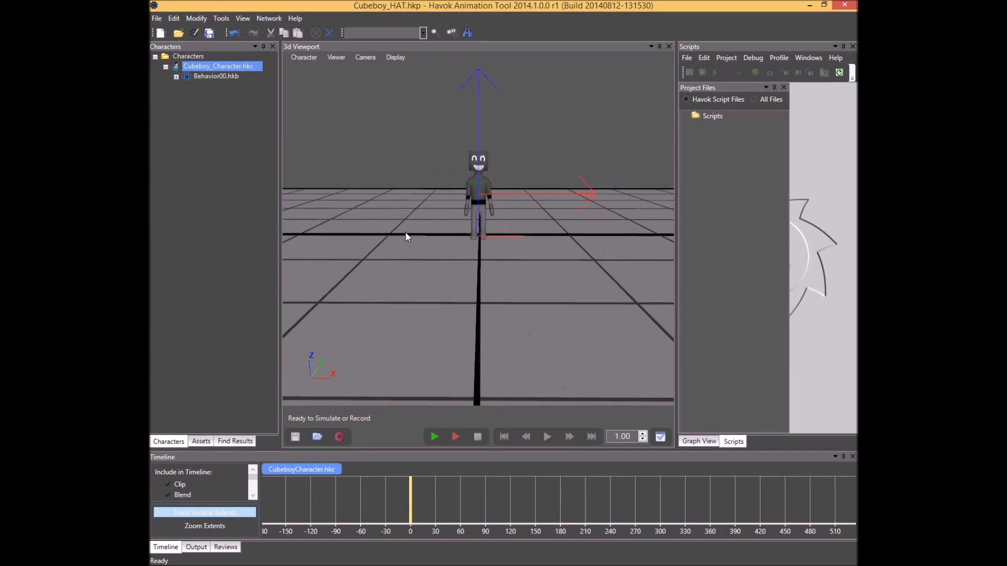
Play the Cubboy_Neutral.hkt animation on the character and examine it in the 3D viewport.
click(201, 441)
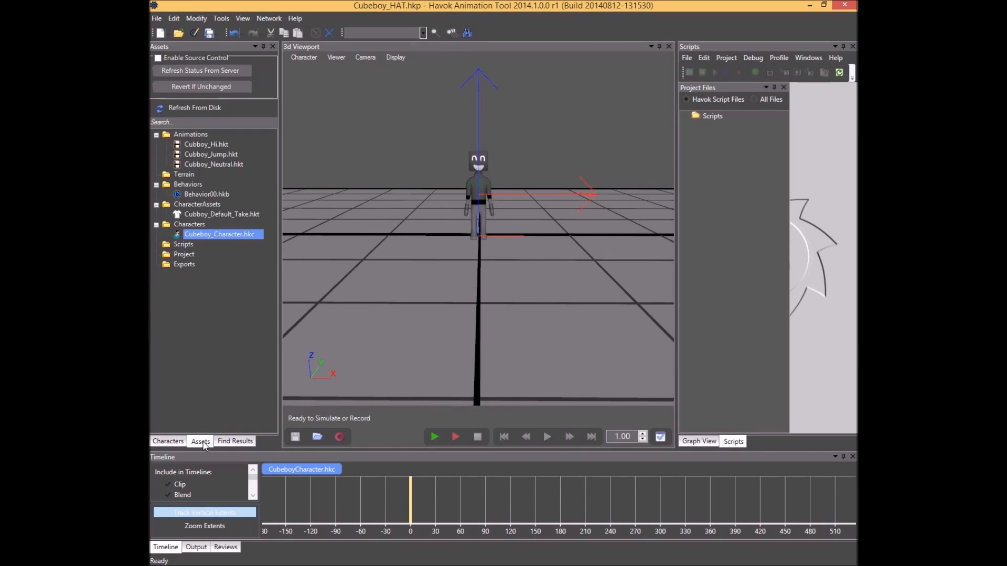
click(231, 163)
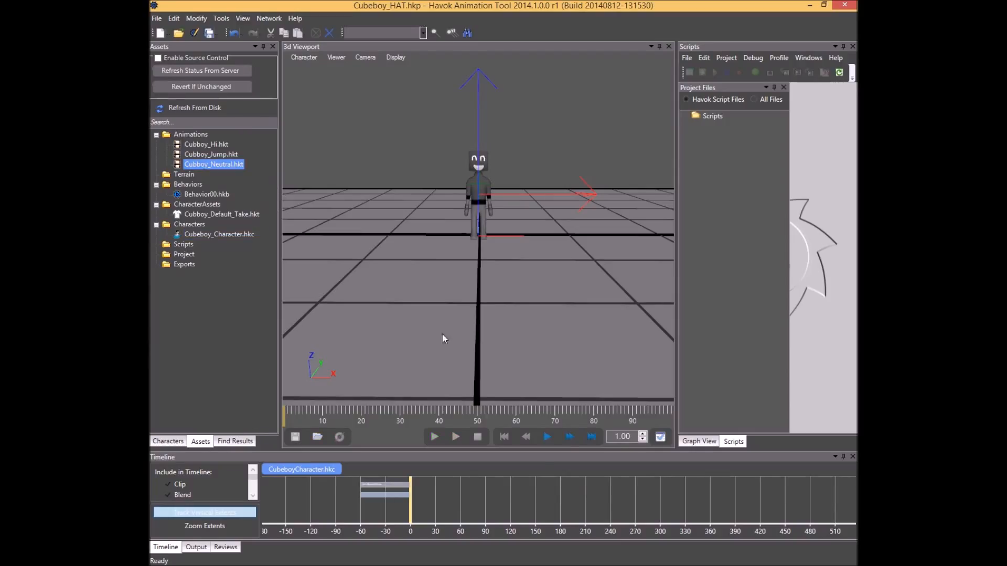
click(547, 437)
mouse_move(558, 238)
mouse_down()
mouse_move(513, 266)
mouse_move(525, 253)
mouse_move(489, 252)
mouse_move(475, 236)
mouse_up()
right_drag(475, 236, 482, 209)
drag(482, 209, 468, 237)
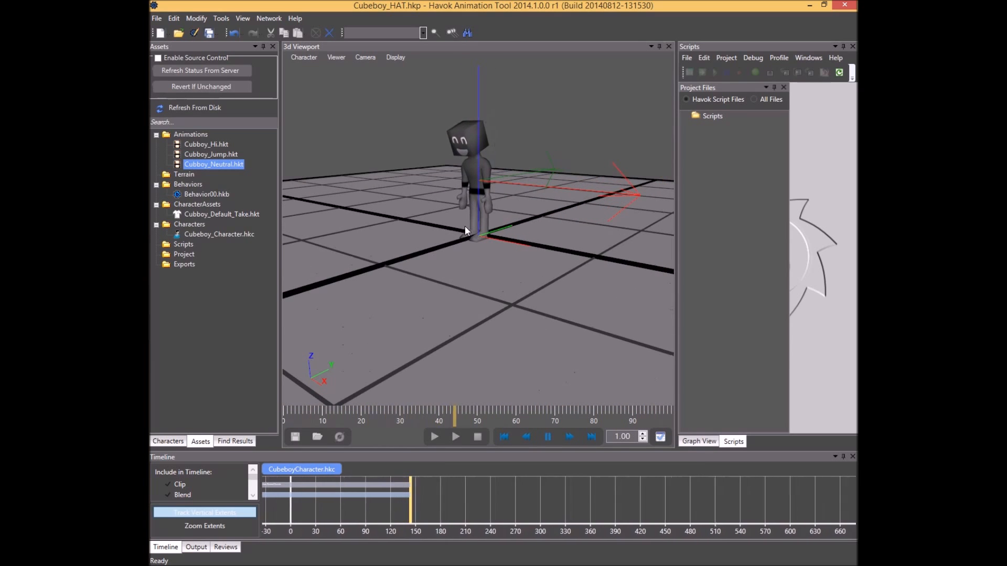
middle_drag(464, 225, 472, 286)
drag(458, 251, 446, 238)
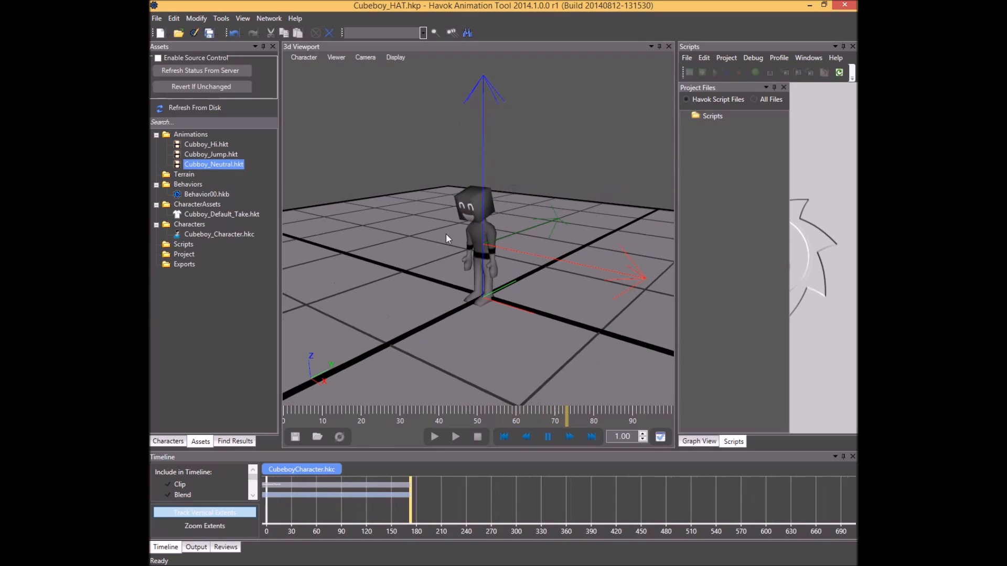
Preview the Cubboy_Jump.hkt and Cubboy_Hi.hkt animations on the character from different angles.
click(211, 154)
drag(467, 302, 333, 292)
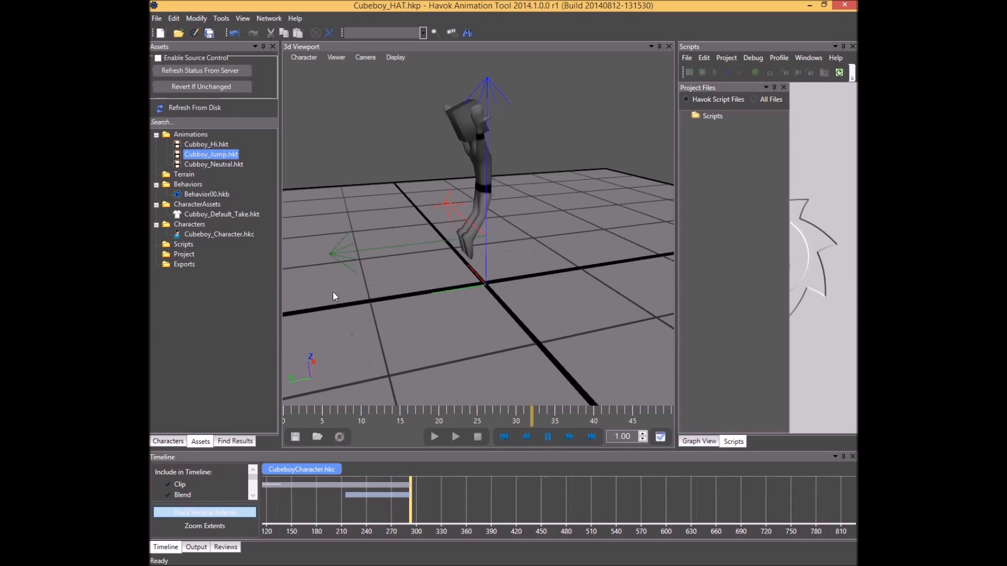
click(217, 144)
drag(479, 289, 417, 278)
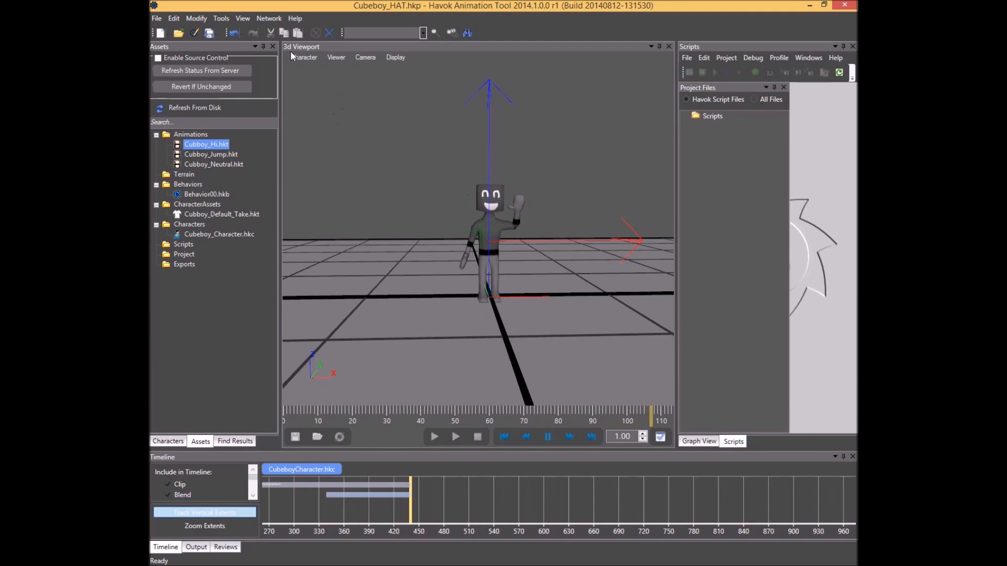
Make the character's skin semi-transparent in the 3D viewport and refresh the Cubboy_Default_Take.hkt character asset.
click(304, 57)
click(341, 169)
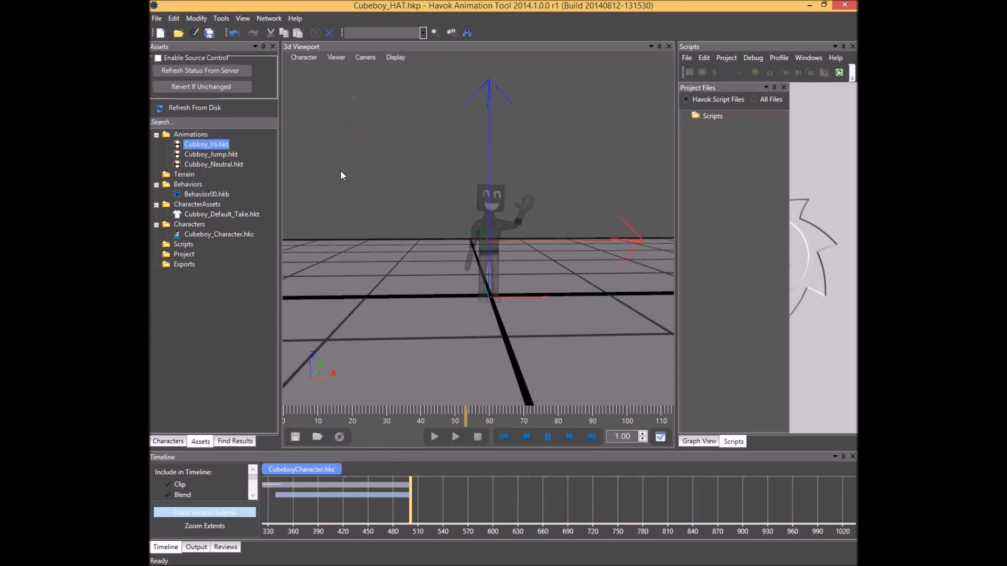
double_click(245, 215)
click(678, 284)
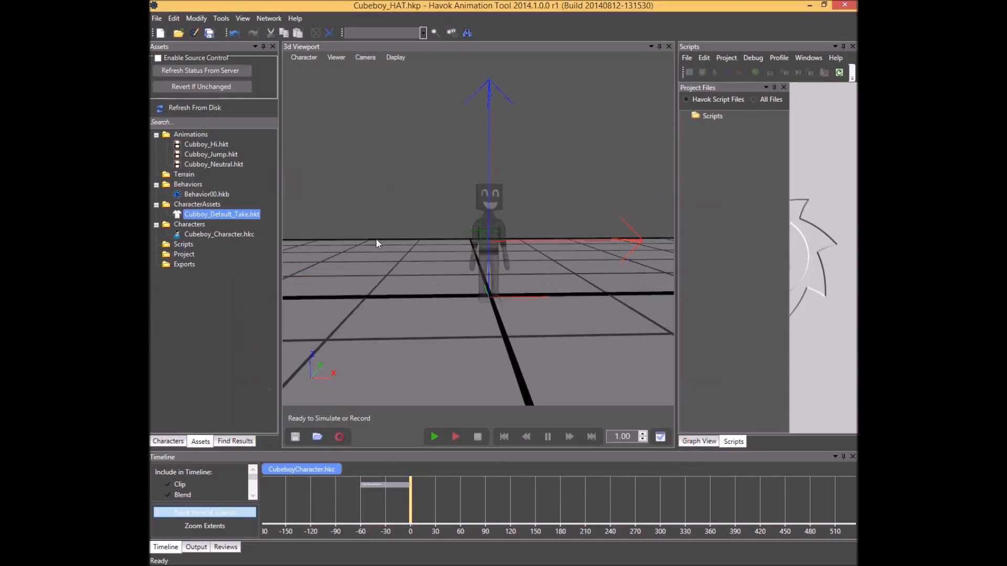
right_click(232, 214)
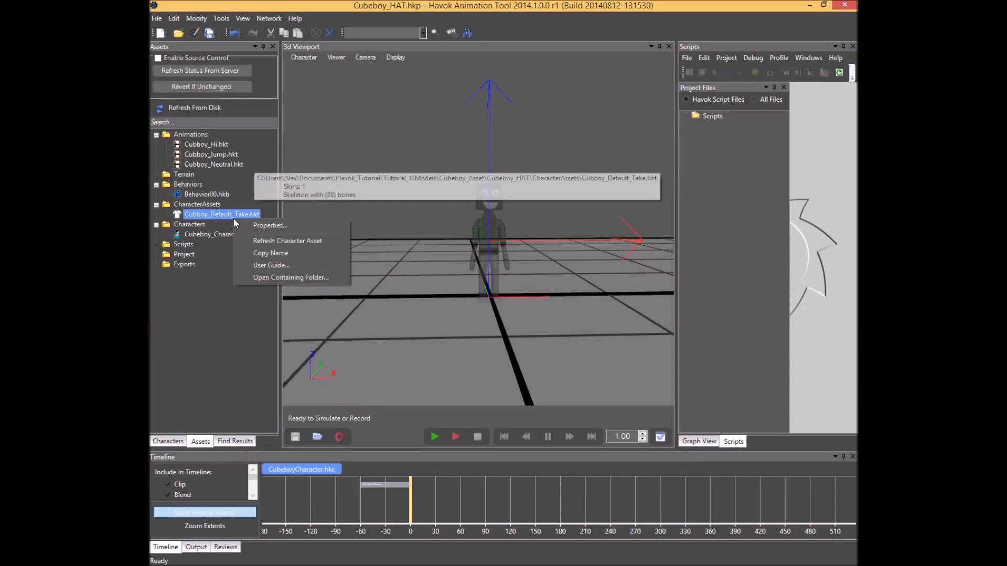
click(273, 242)
click(536, 329)
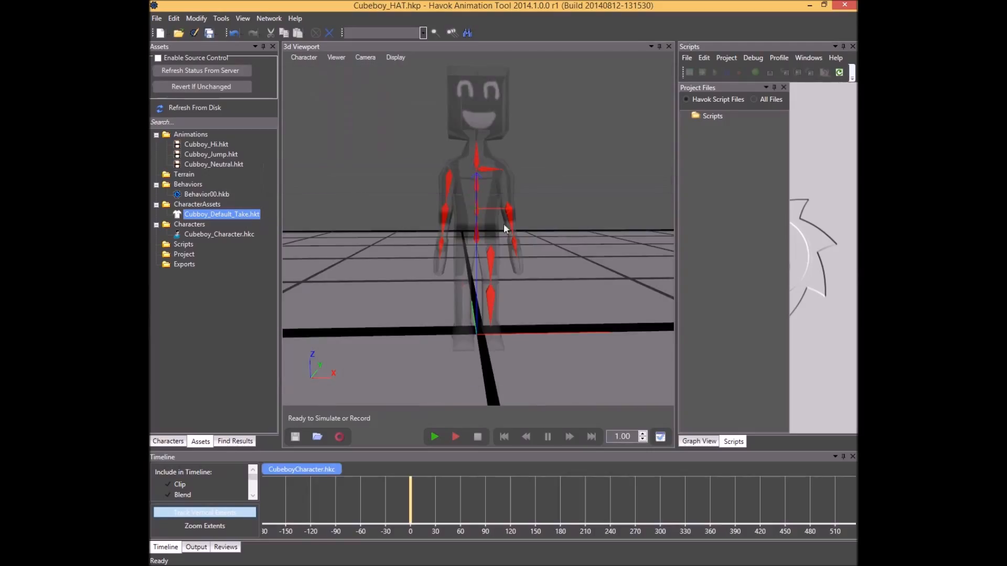
scroll(382, 255, down, 5)
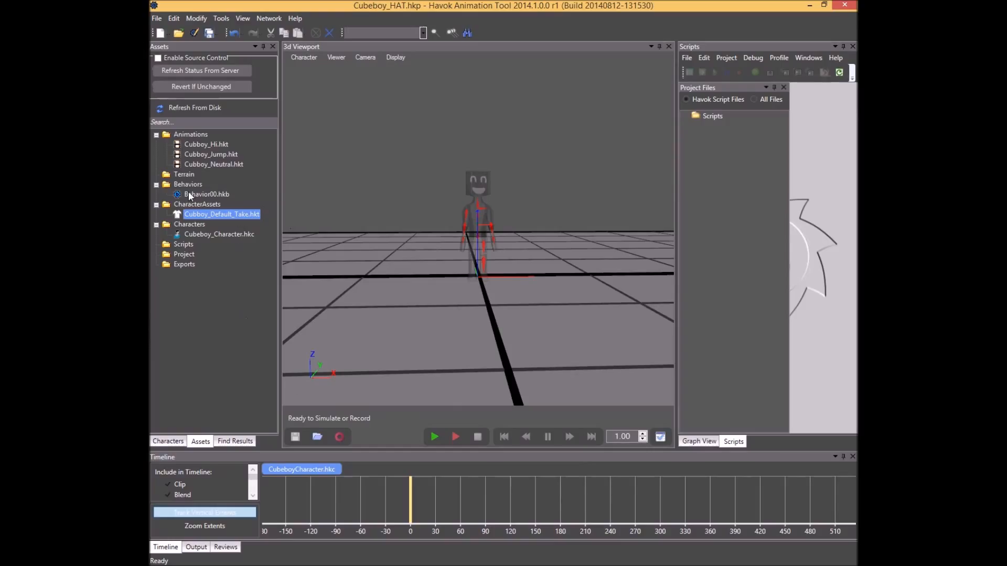
Play the Cubboy_Hi.hkt animation and examine the moving skeleton from the side and the front.
click(221, 165)
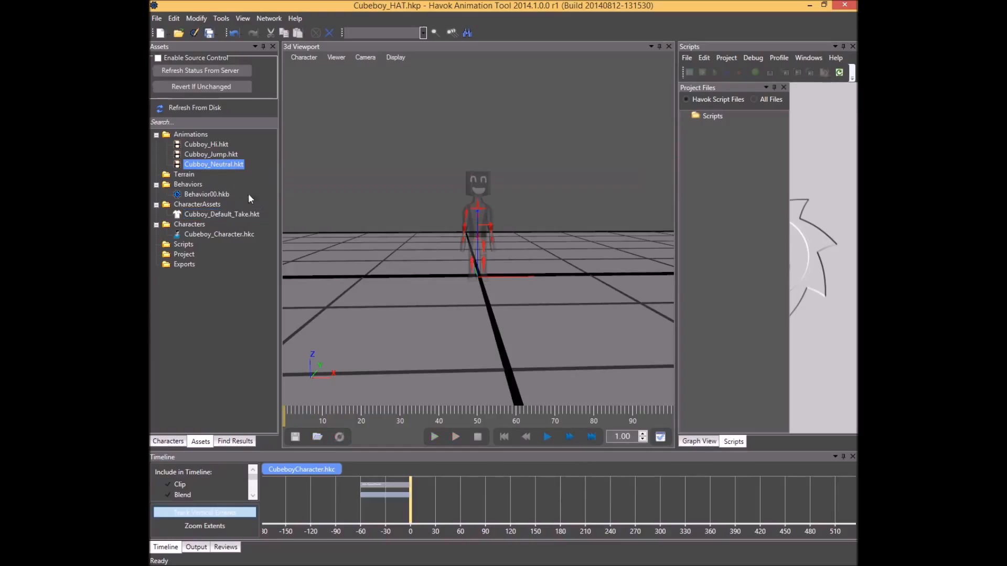
click(220, 148)
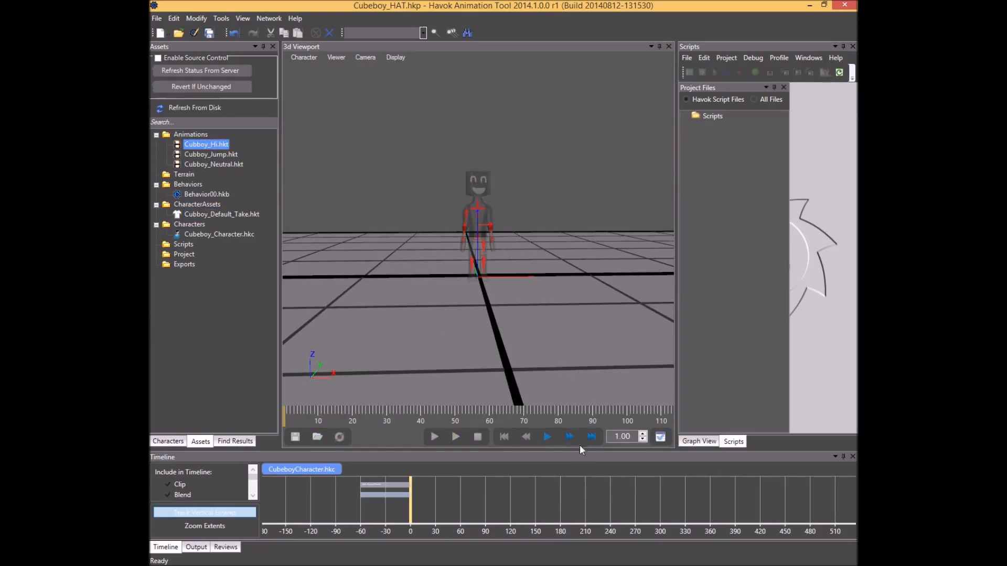
mouse_move(523, 305)
mouse_down()
mouse_move(496, 301)
mouse_move(485, 280)
mouse_move(505, 255)
mouse_move(494, 278)
mouse_move(478, 220)
mouse_move(521, 265)
mouse_move(468, 278)
mouse_move(539, 319)
mouse_move(527, 309)
mouse_move(482, 325)
mouse_move(508, 320)
mouse_move(480, 294)
mouse_move(506, 313)
mouse_up()
scroll(514, 361, down, 1)
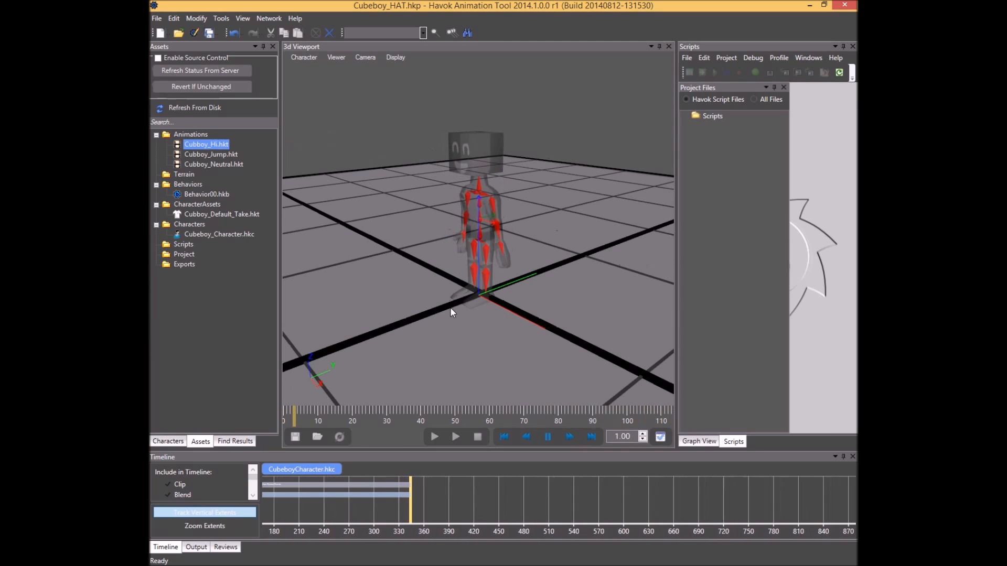
drag(512, 359, 479, 324)
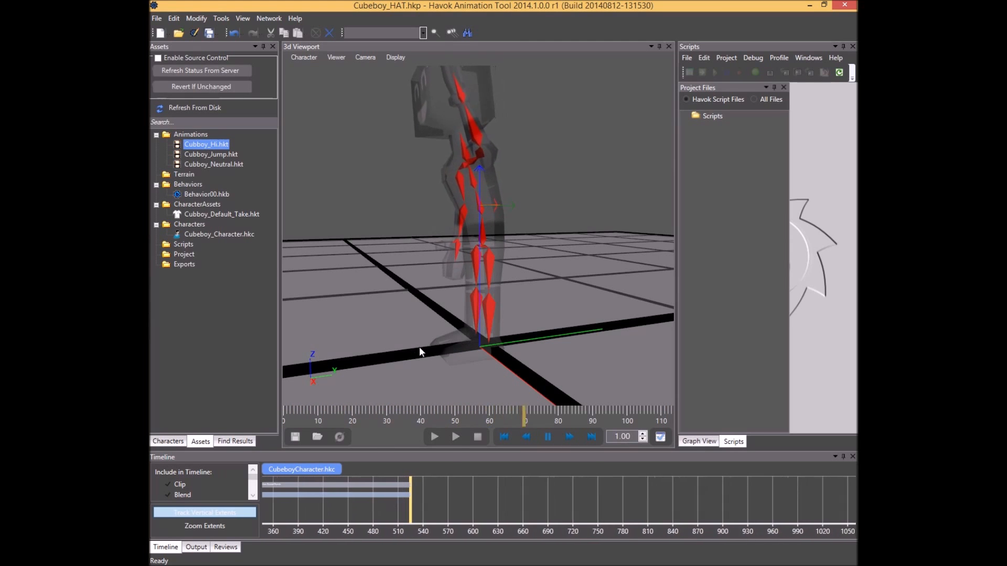
scroll(429, 366, down, 3)
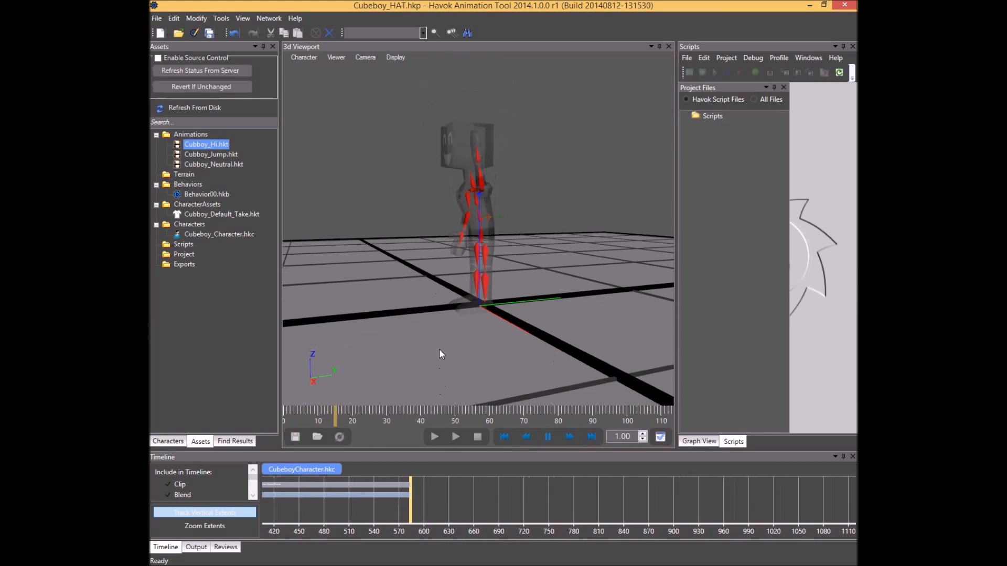
middle_drag(442, 365, 505, 365)
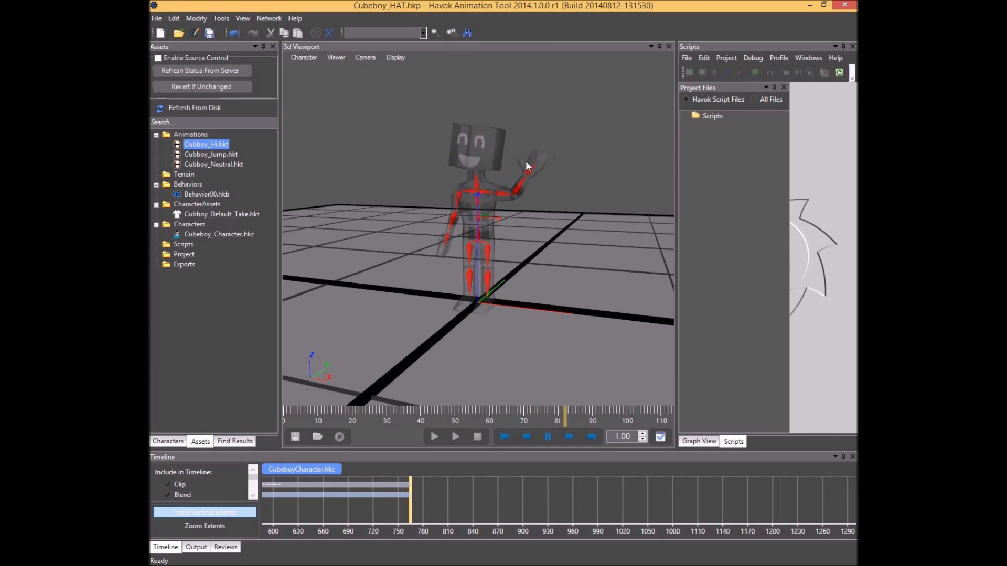
Examine the waving arm's bones at different distances and angles, and rewind the animation to its first frame.
scroll(532, 203, down, 3)
scroll(532, 194, up, 5)
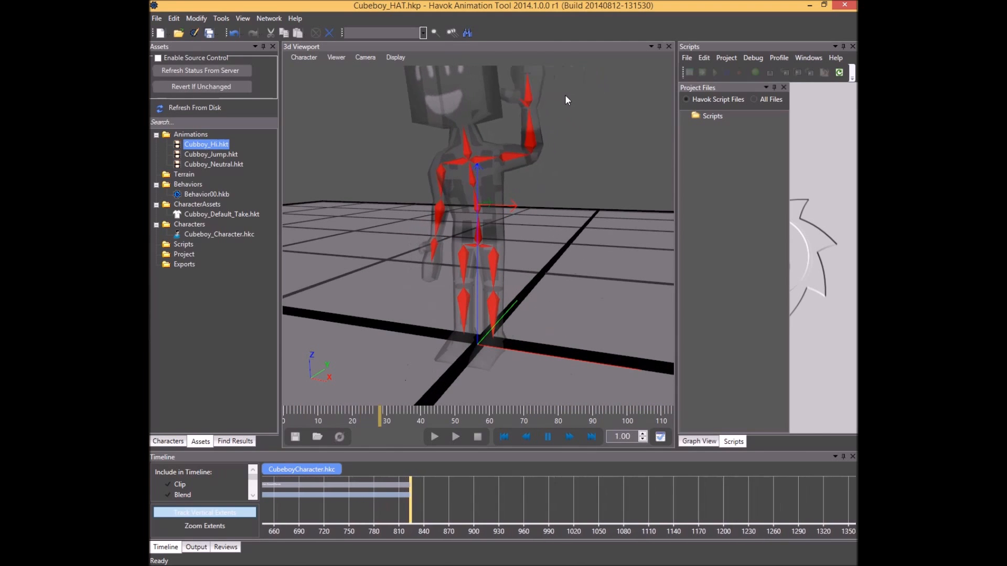
scroll(566, 121, down, 2)
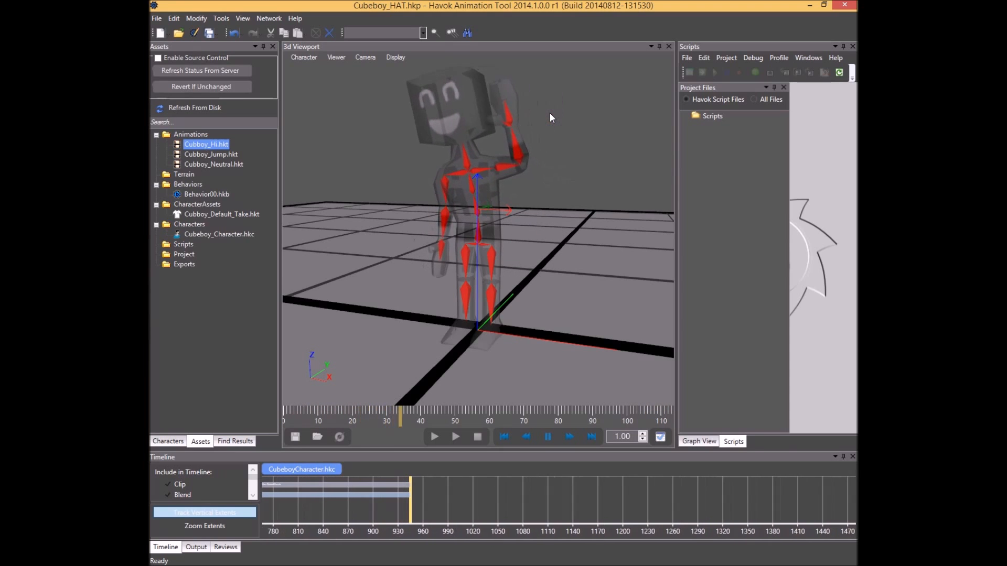
scroll(565, 161, down, 3)
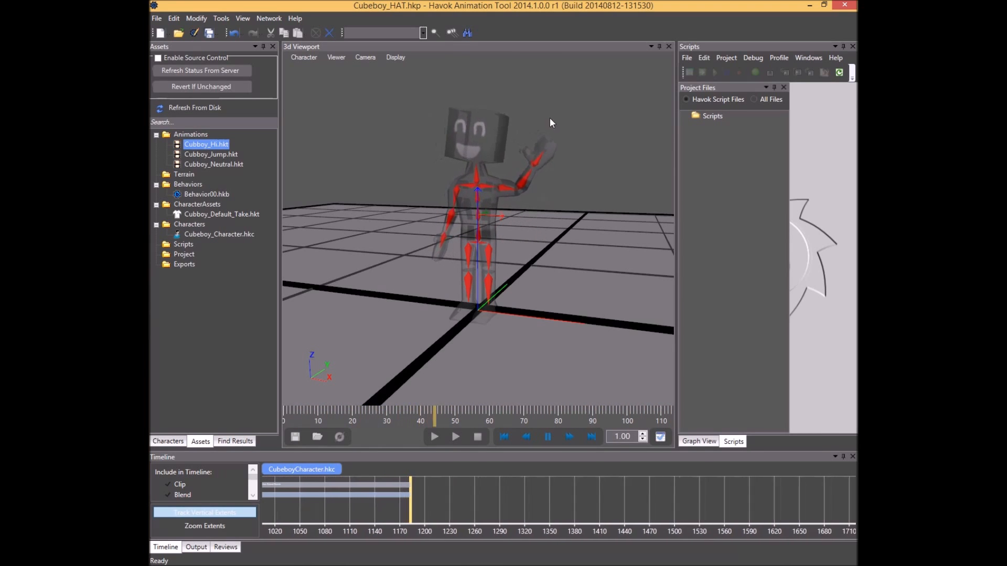
scroll(518, 283, down, 3)
mouse_move(518, 284)
middle_down()
mouse_move(592, 274)
mouse_move(532, 284)
middle_up()
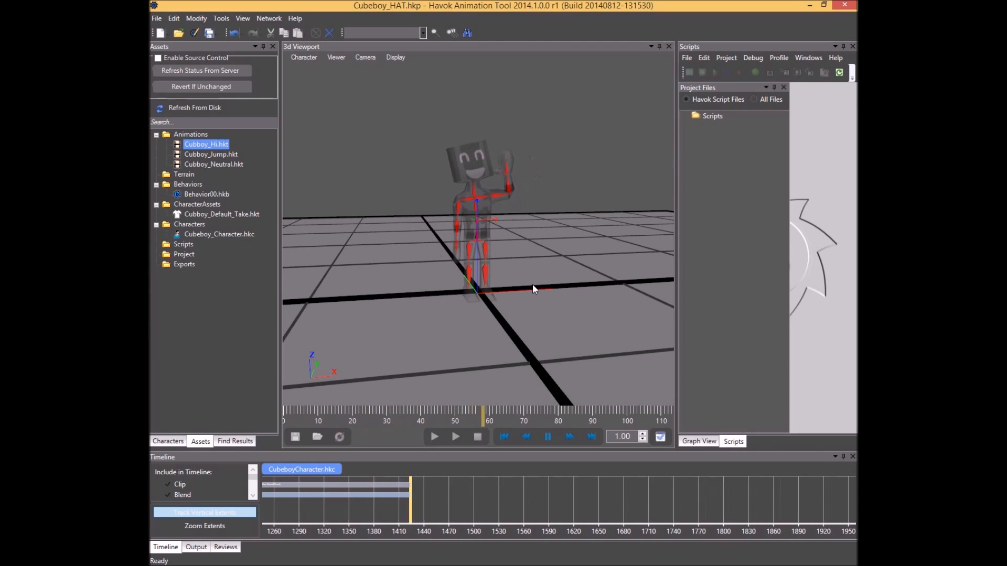
middle_drag(546, 294, 510, 271)
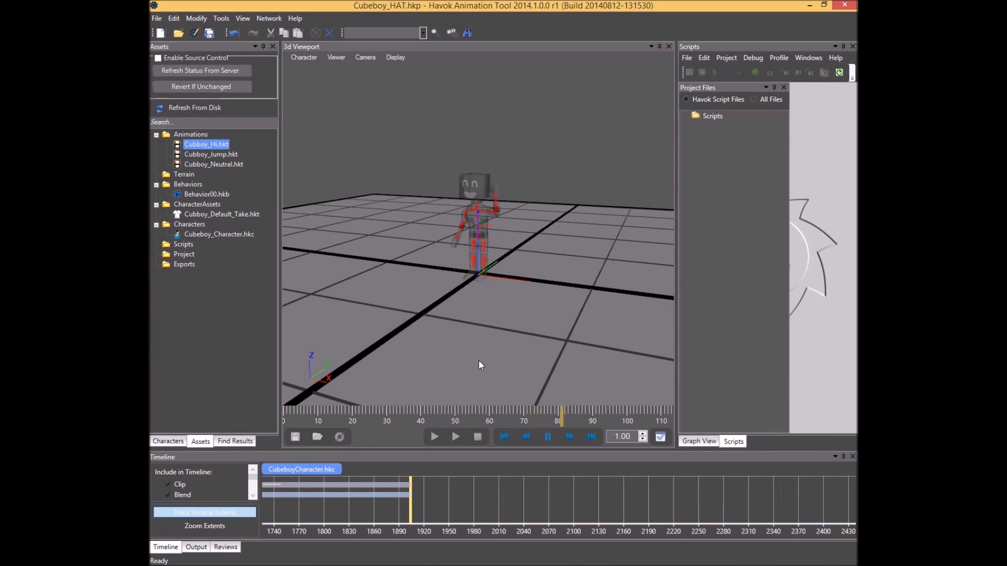
click(526, 437)
click(504, 436)
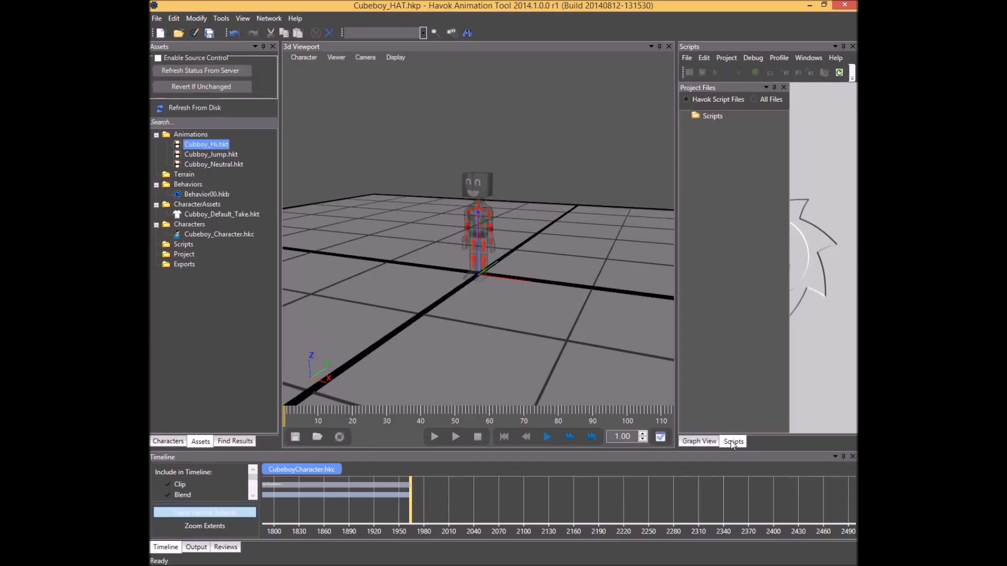
Open the Graph View and look at the creation options available beside the Reference Pose node.
click(699, 442)
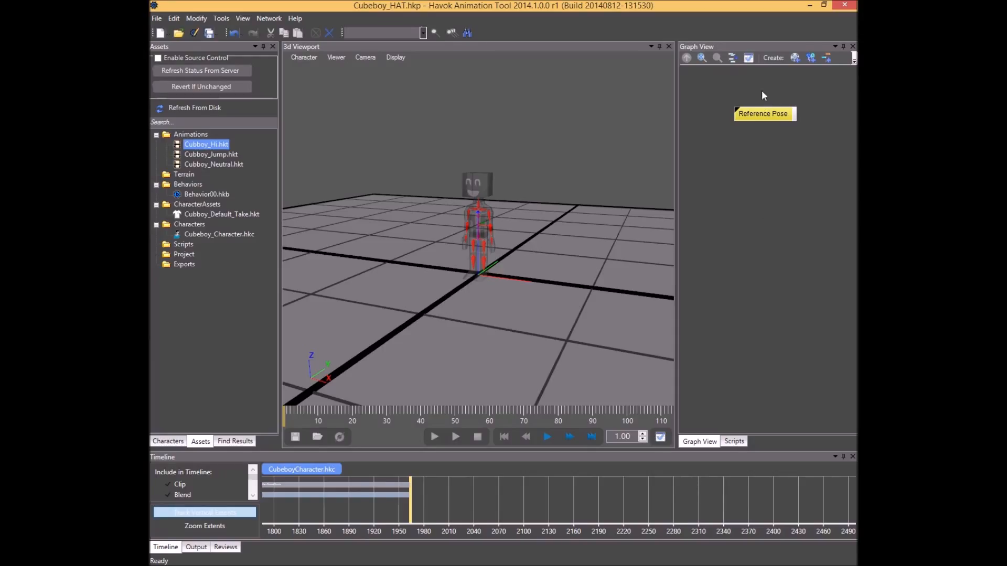
right_click(757, 162)
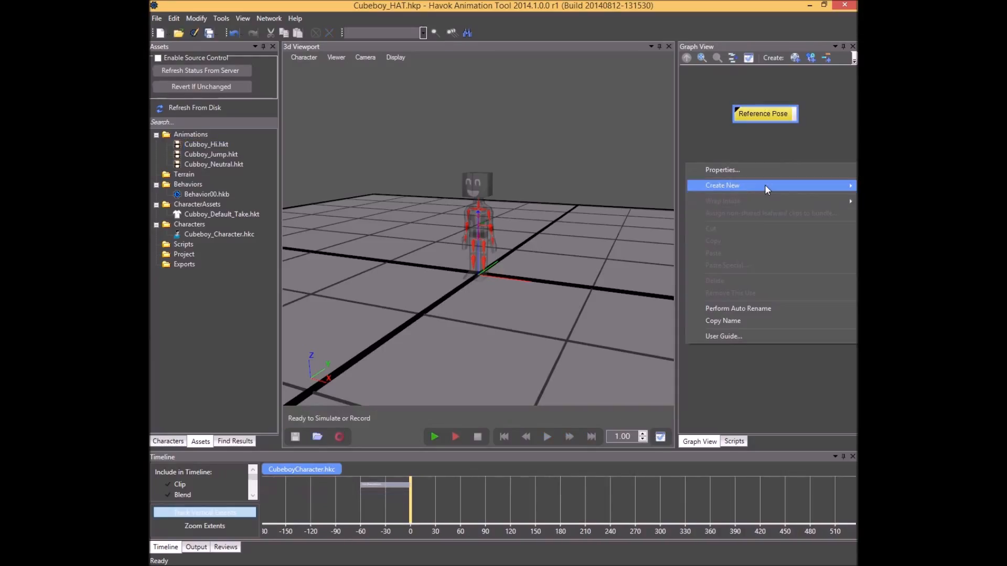
click(706, 118)
right_click(688, 160)
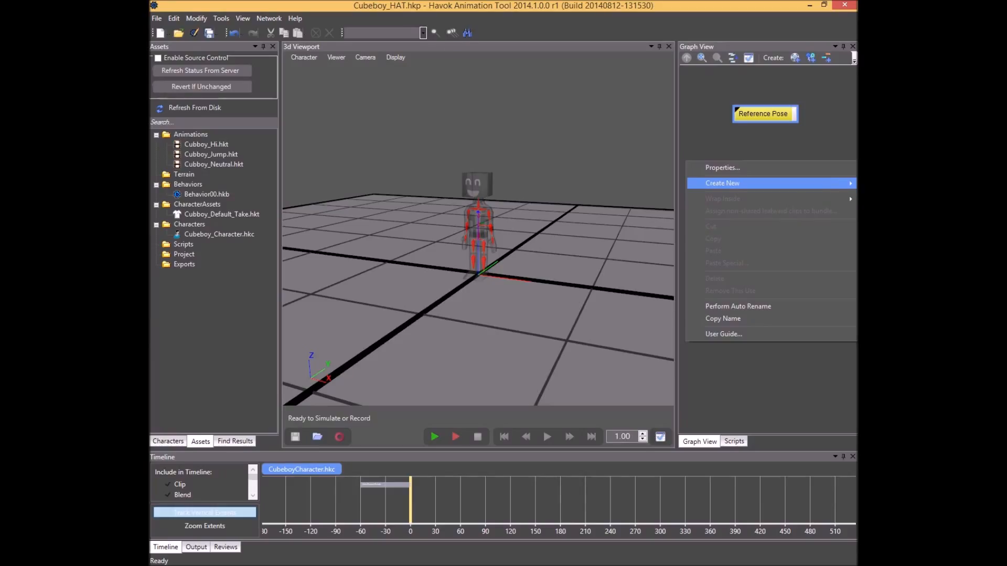
click(763, 147)
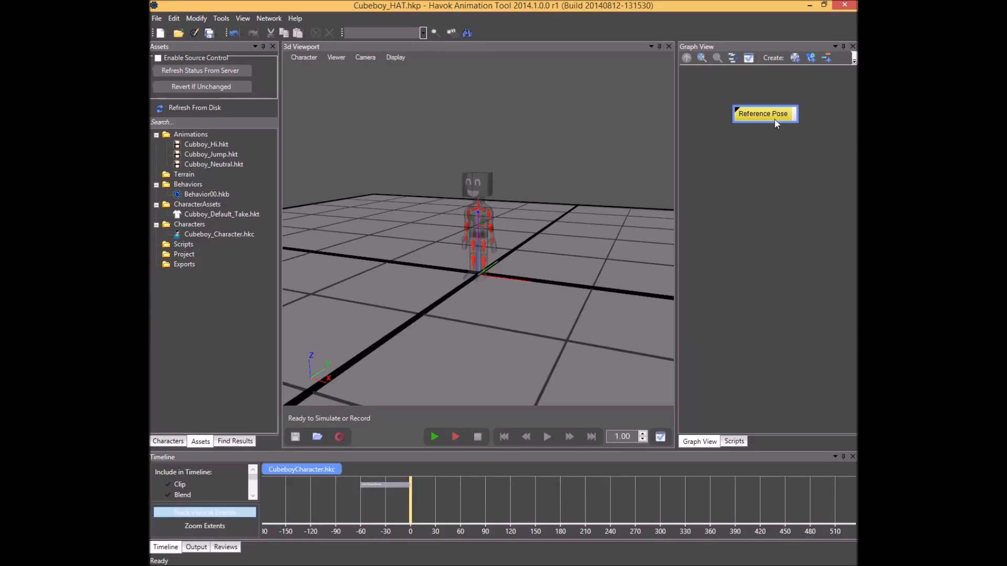
Compare the Scripts view with the Graph View, ending on the Graph View.
click(732, 442)
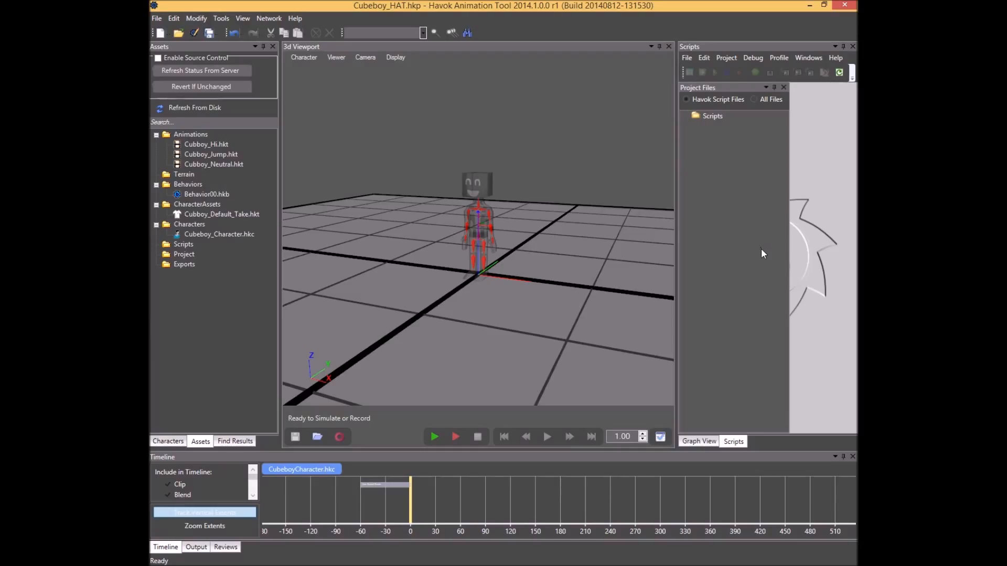
click(702, 443)
click(734, 442)
click(705, 445)
click(723, 444)
click(692, 446)
click(730, 446)
click(696, 447)
click(732, 446)
click(700, 446)
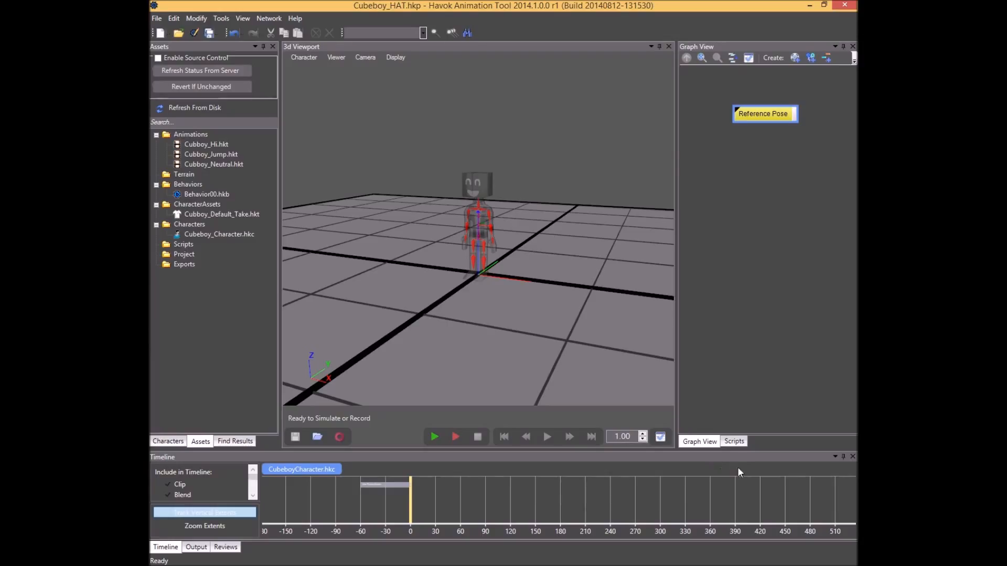
click(734, 442)
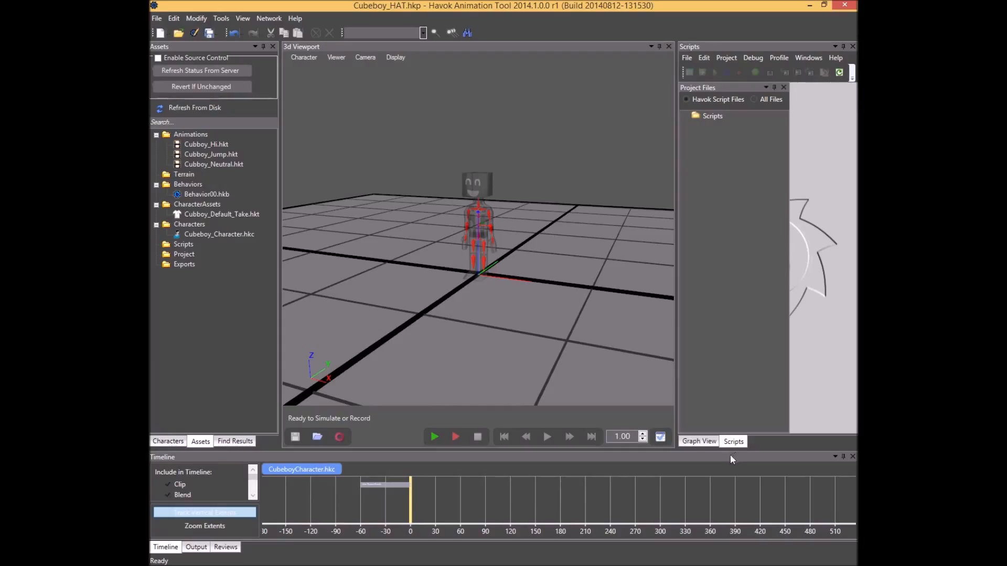
click(697, 442)
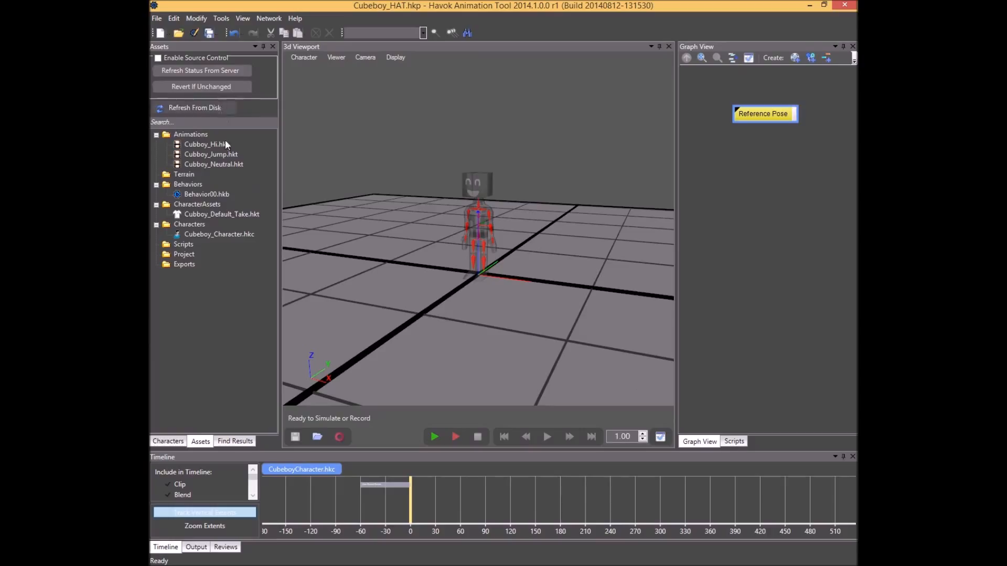
Examine the Behavior00.hkb hierarchy of Cubeboy_Character.hkc in the Characters tree and select StateMachine00.
click(233, 235)
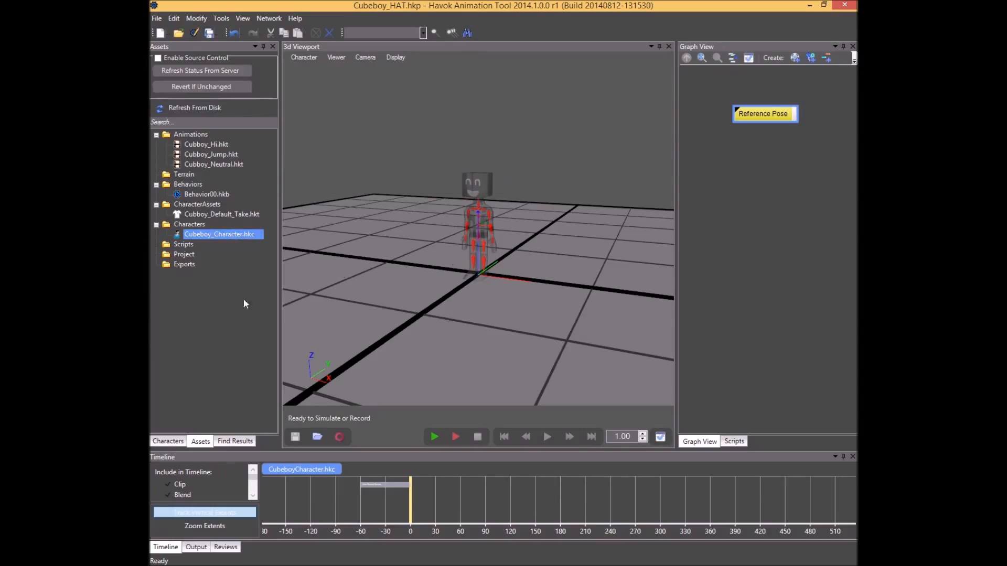
click(169, 441)
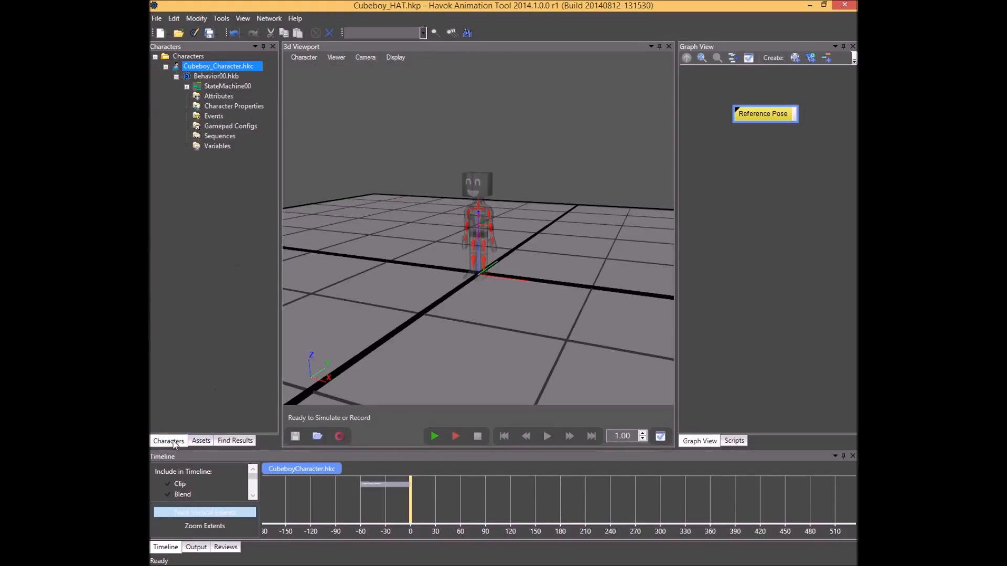
click(177, 76)
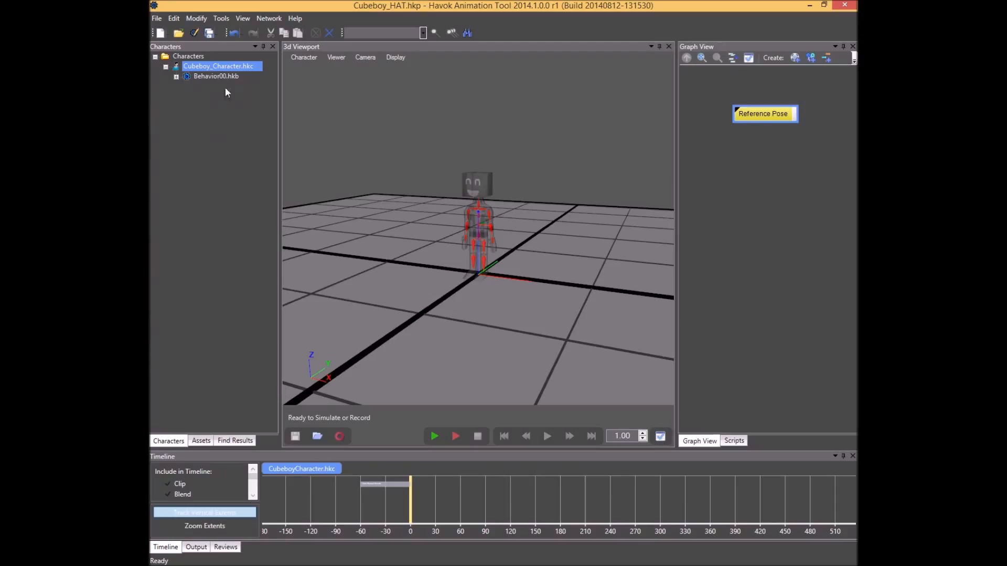
click(176, 76)
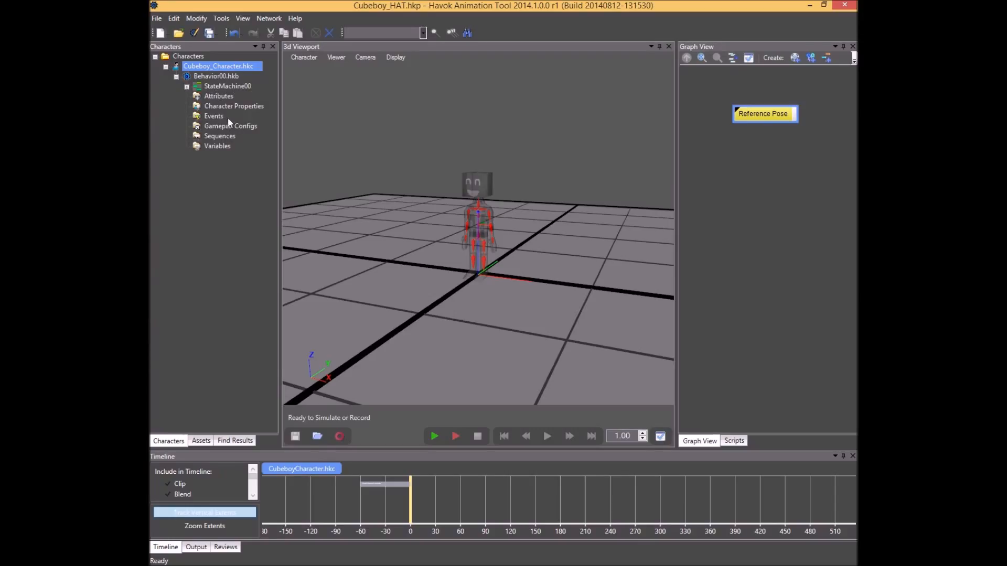
key(ctrl+a)
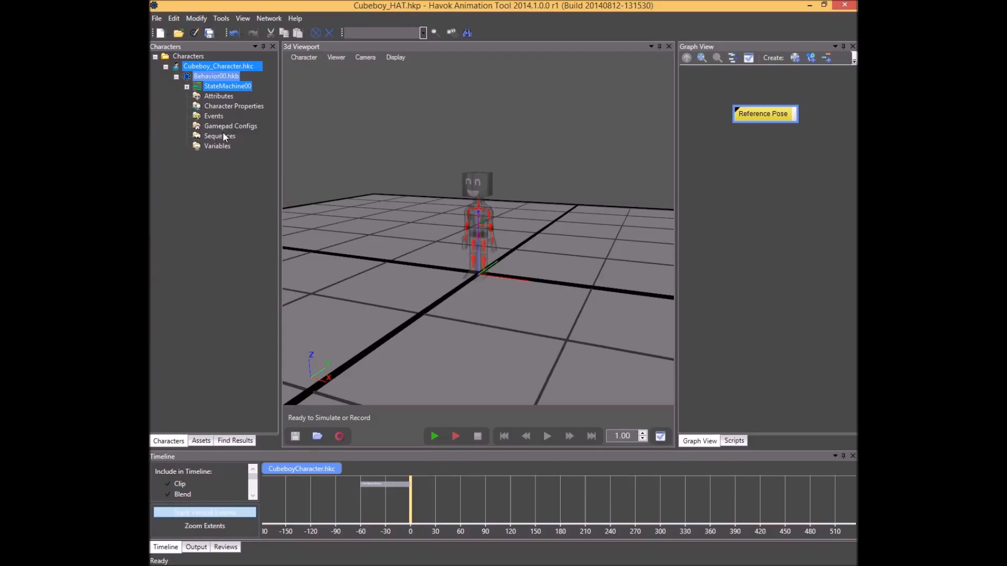
click(222, 90)
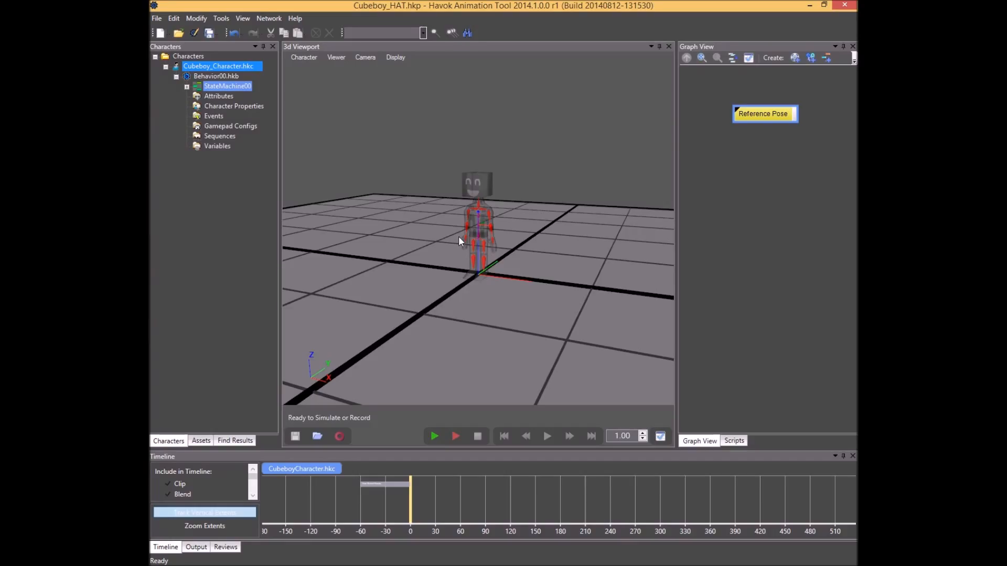
Switch to vForge to view the project's assets, and return to Havok Animation Tool.
mouse_move(150, 201)
click(175, 254)
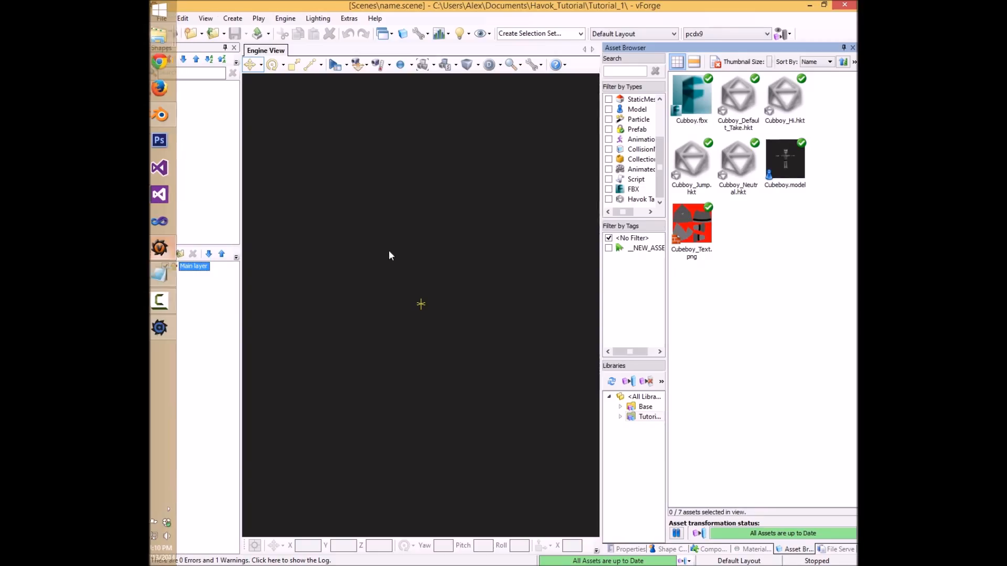
click(810, 4)
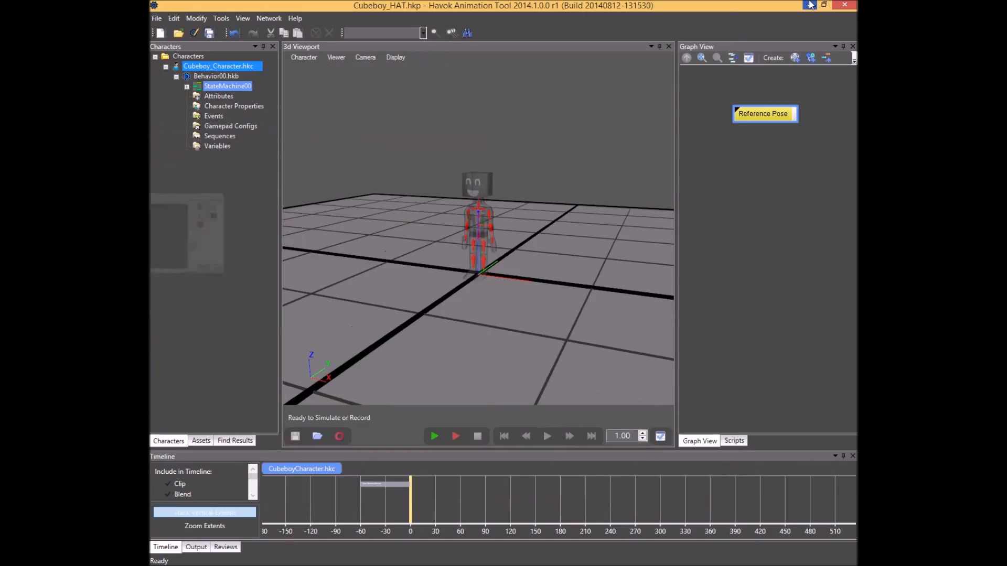
scroll(472, 275, down, 3)
scroll(492, 249, up, 7)
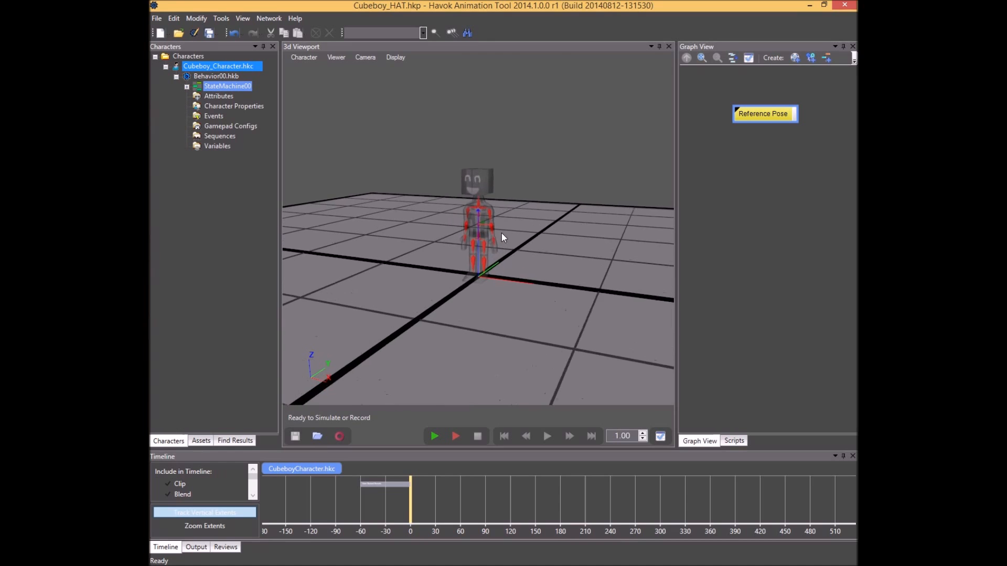
drag(460, 281, 486, 294)
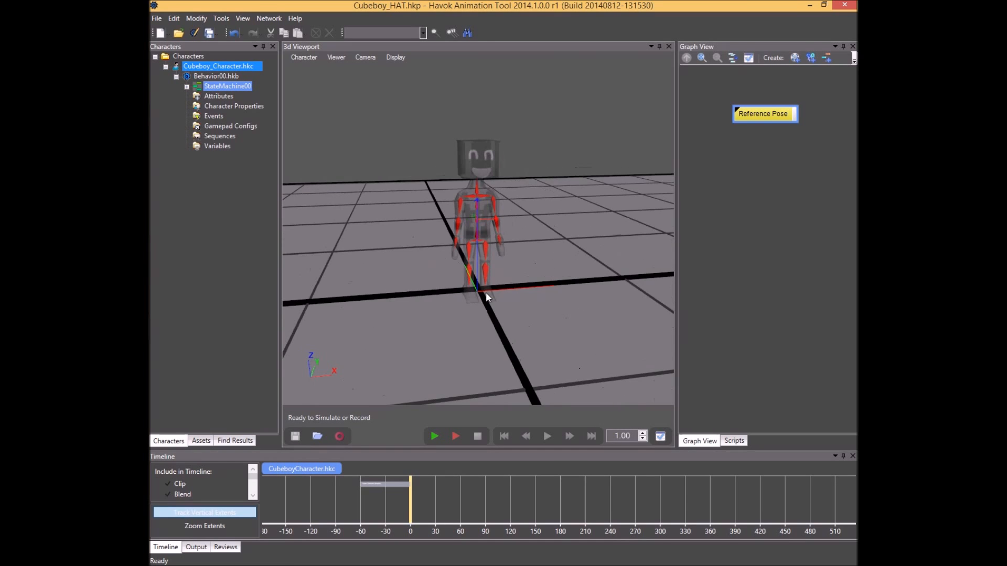
drag(559, 284, 509, 303)
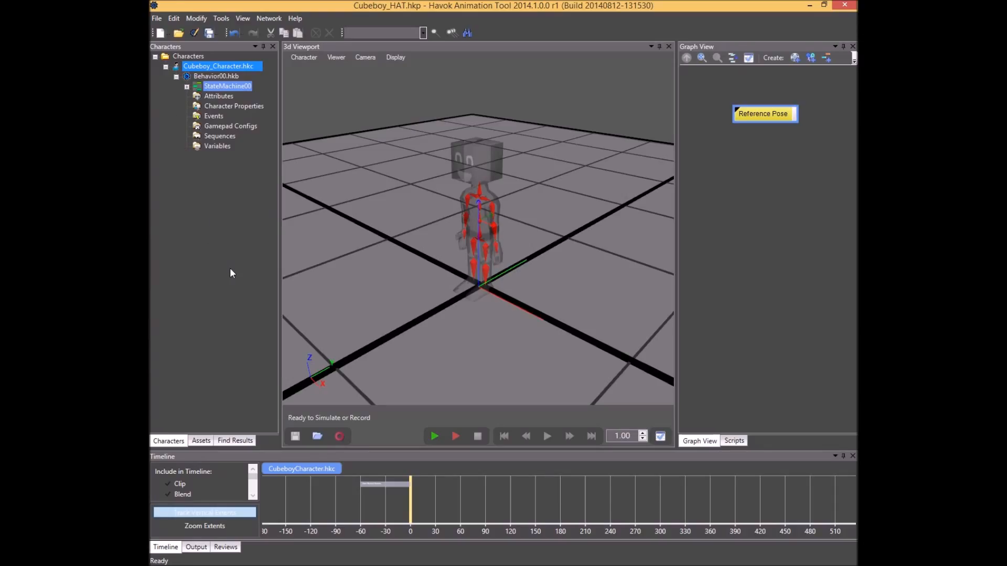
mouse_move(163, 259)
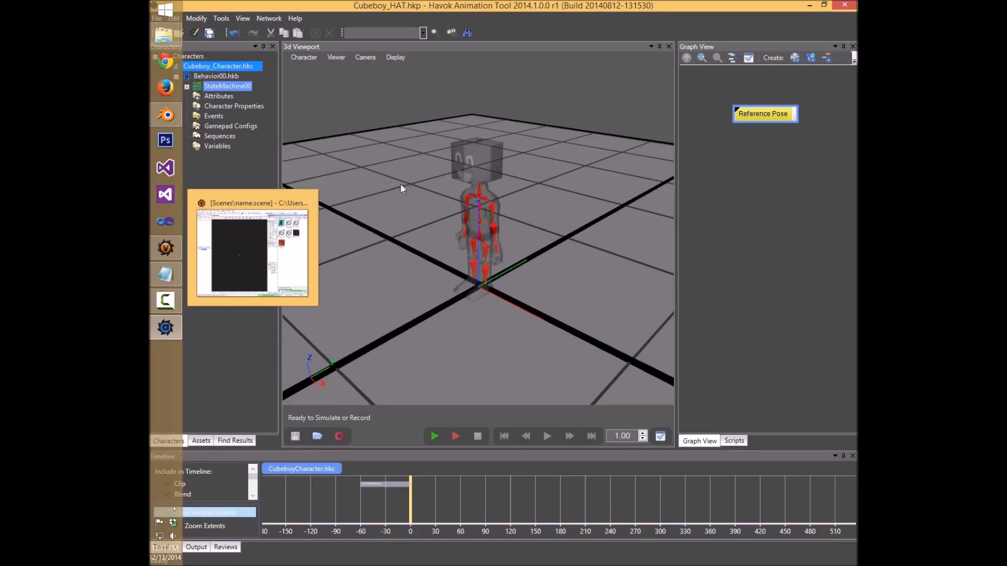
drag(437, 215, 455, 256)
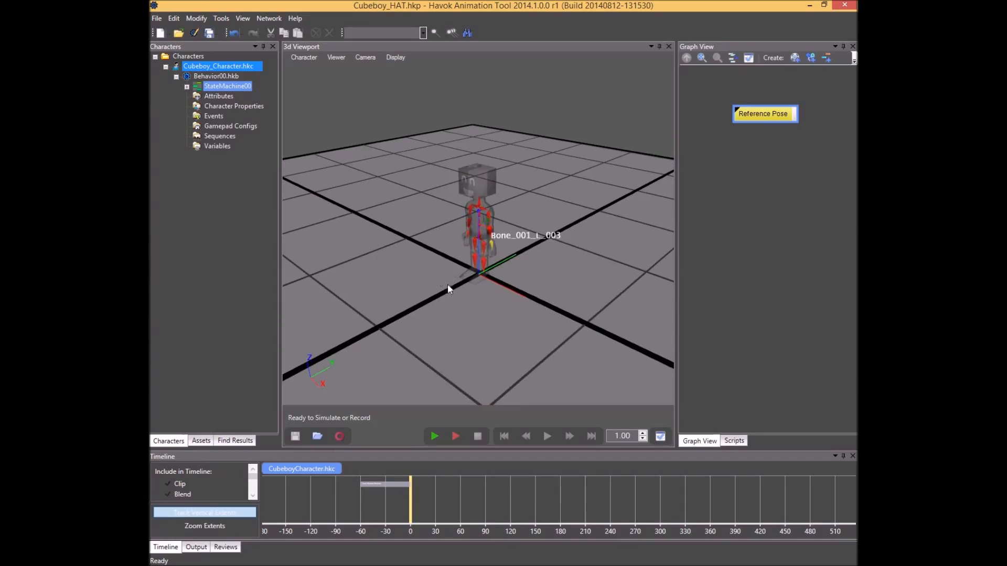
drag(438, 249, 497, 272)
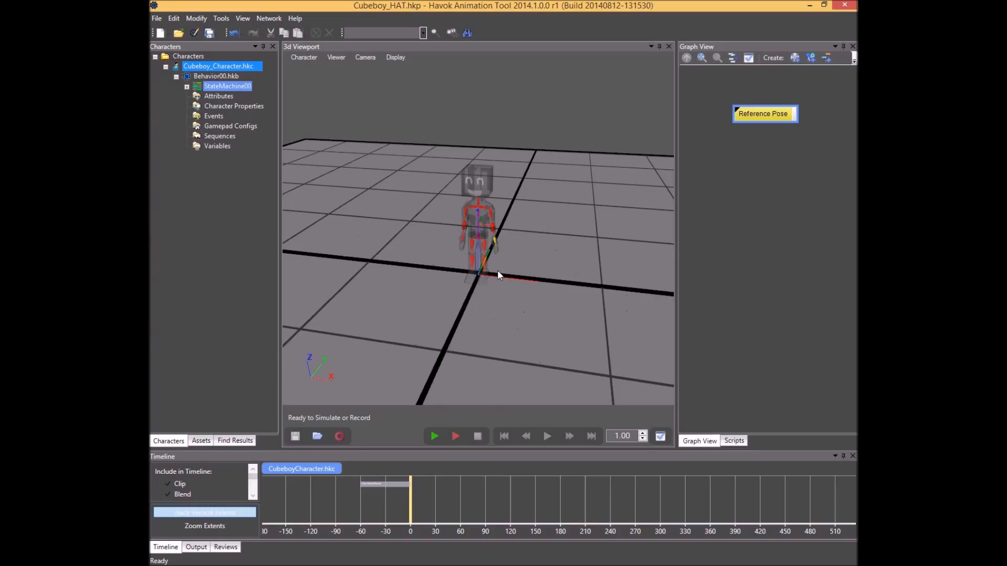
drag(498, 271, 470, 285)
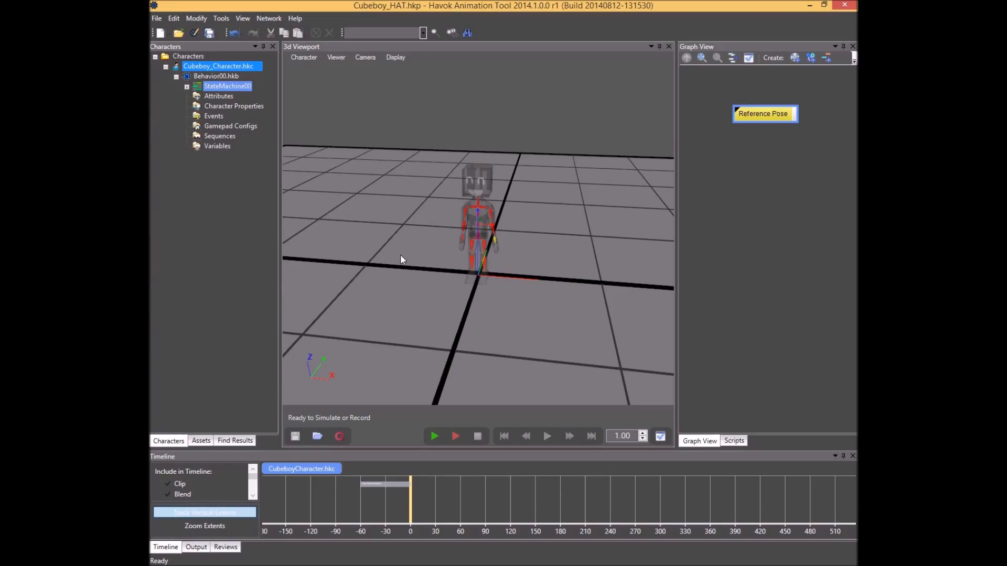
drag(401, 254, 411, 281)
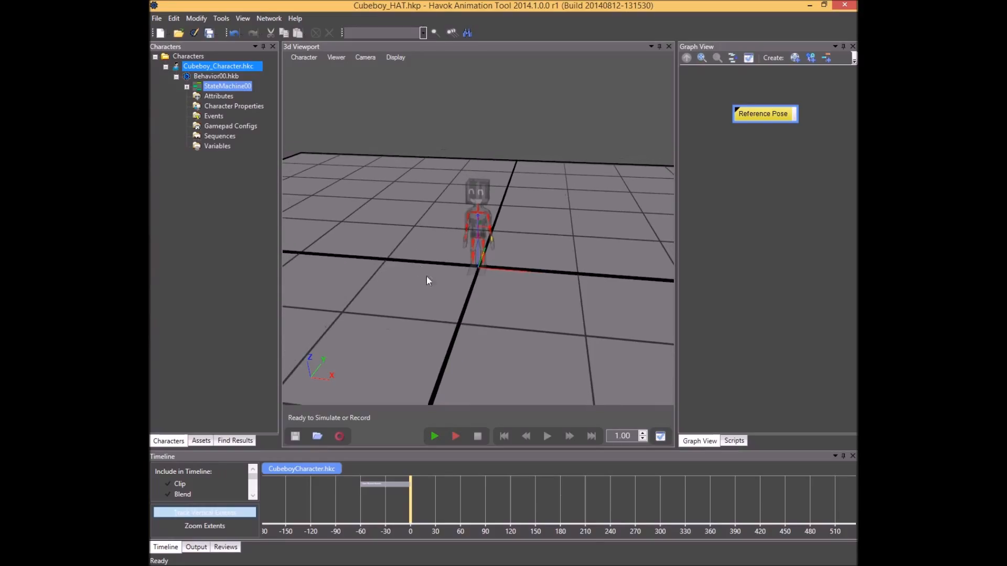